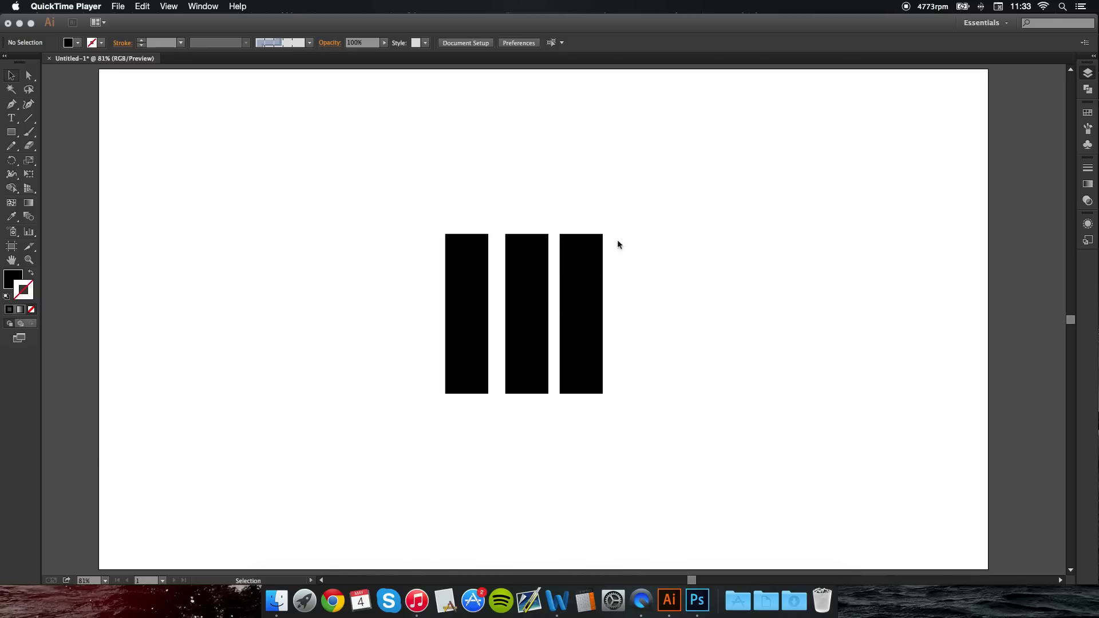
Step: Distribute the three black bars evenly by their horizontal centers, aligned to the selection
left_click(632, 232)
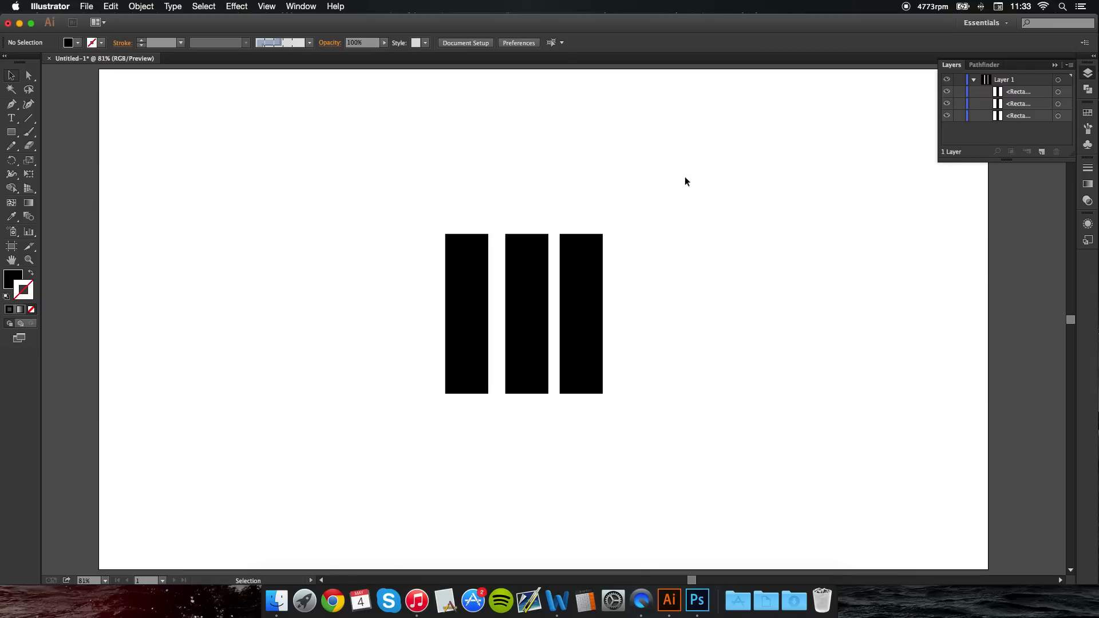
left_click_drag(707, 176, 335, 332)
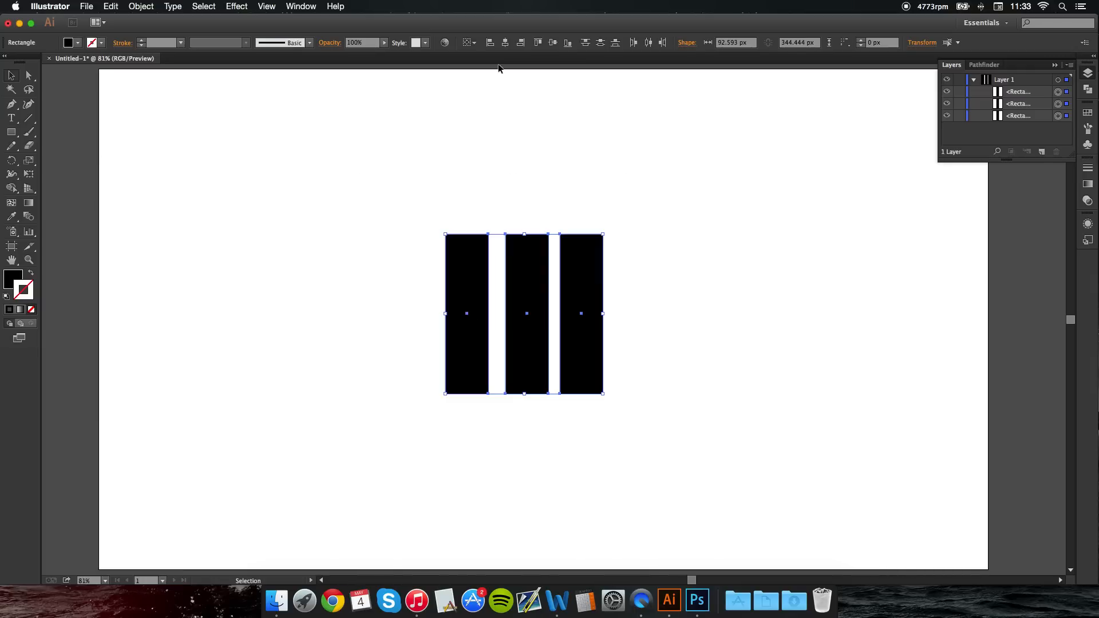
left_click(470, 45)
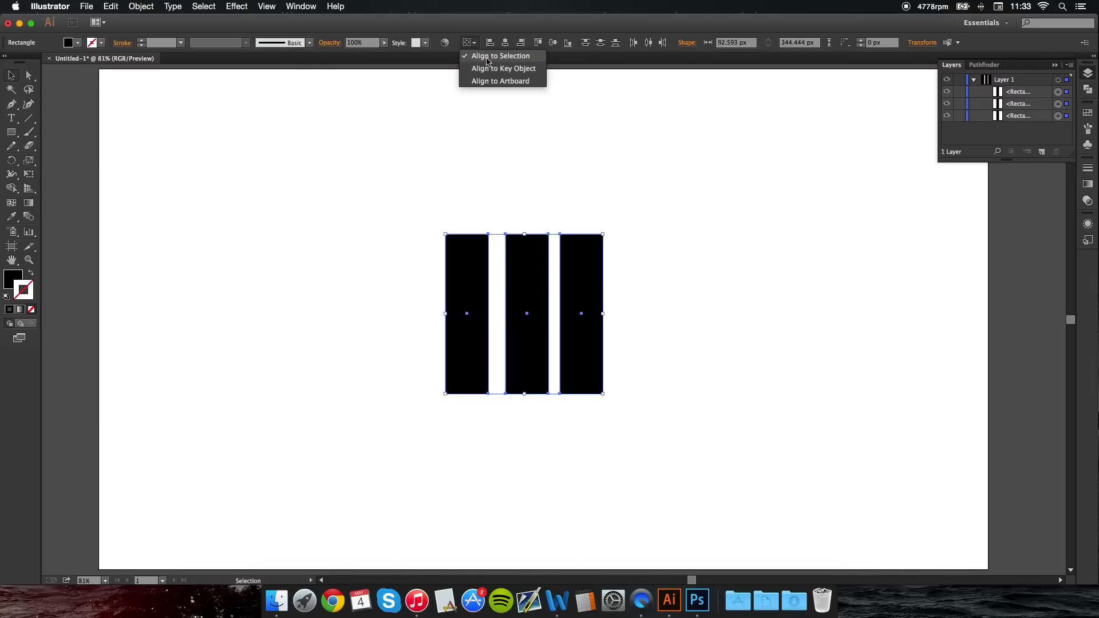
left_click(487, 61)
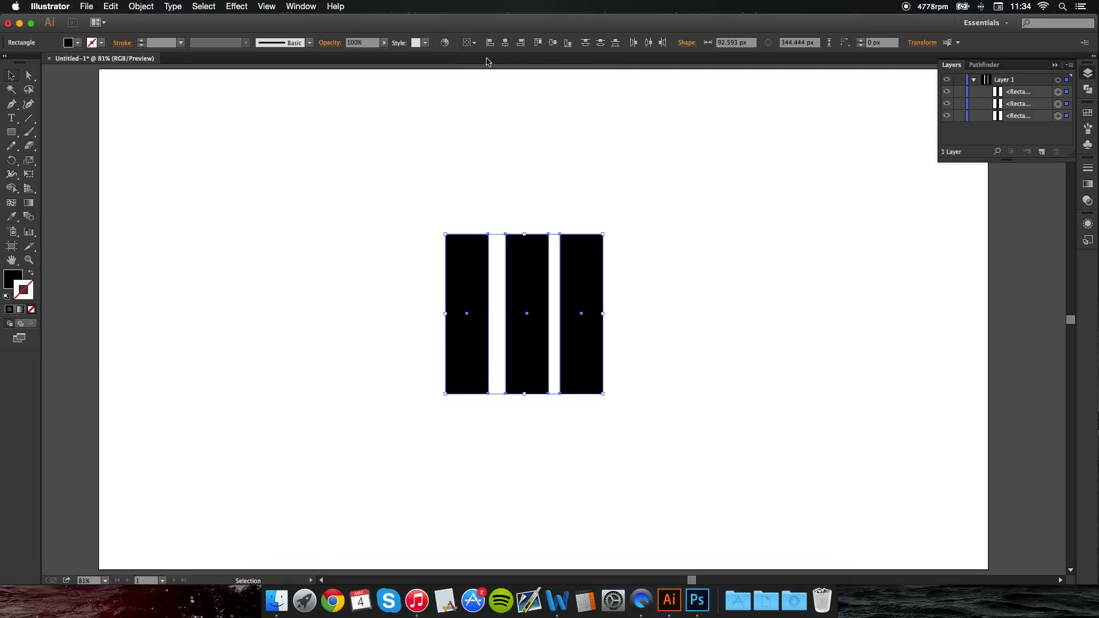
left_click(649, 47)
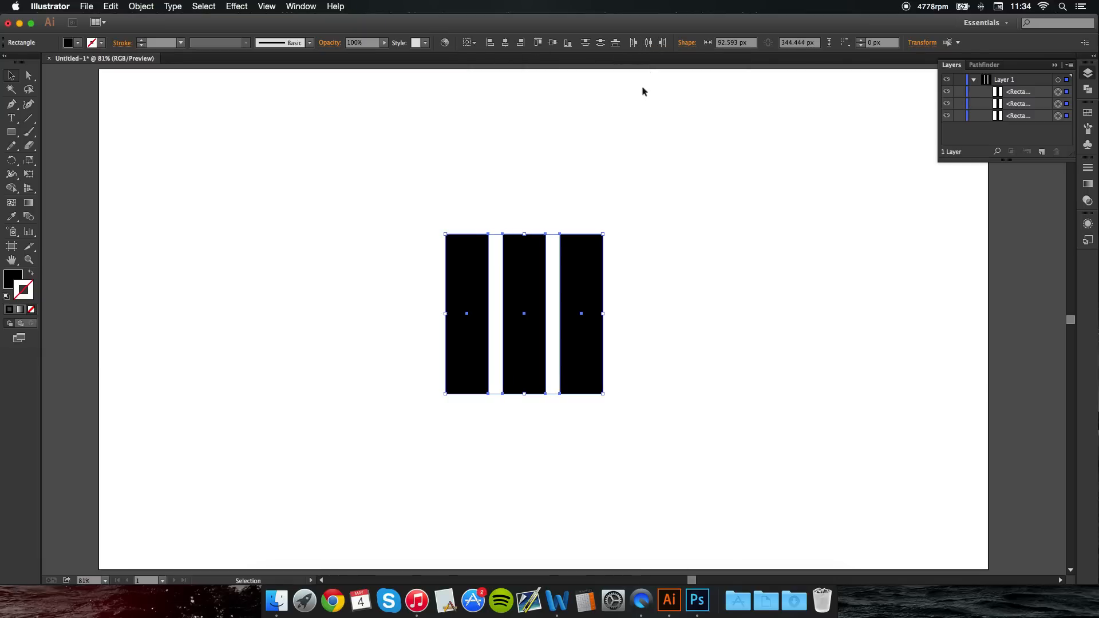
left_click(639, 151)
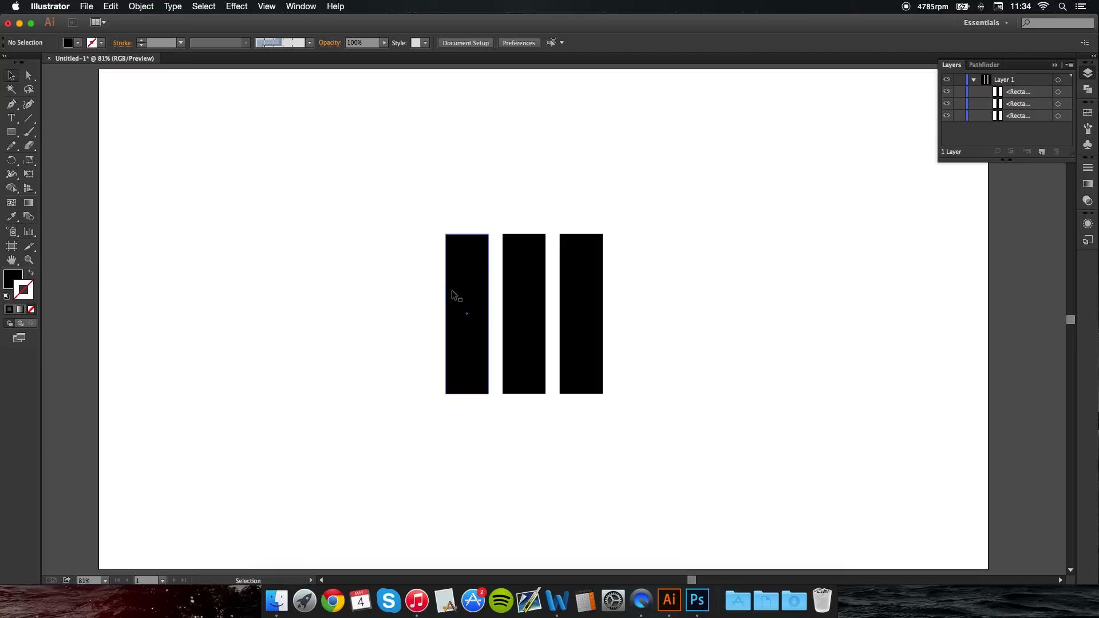
Step: Draw a black rectangle about 83 by 98 px overlapping the upper-left corner of the first bar and sticking out past its outer edge
left_click(11, 131)
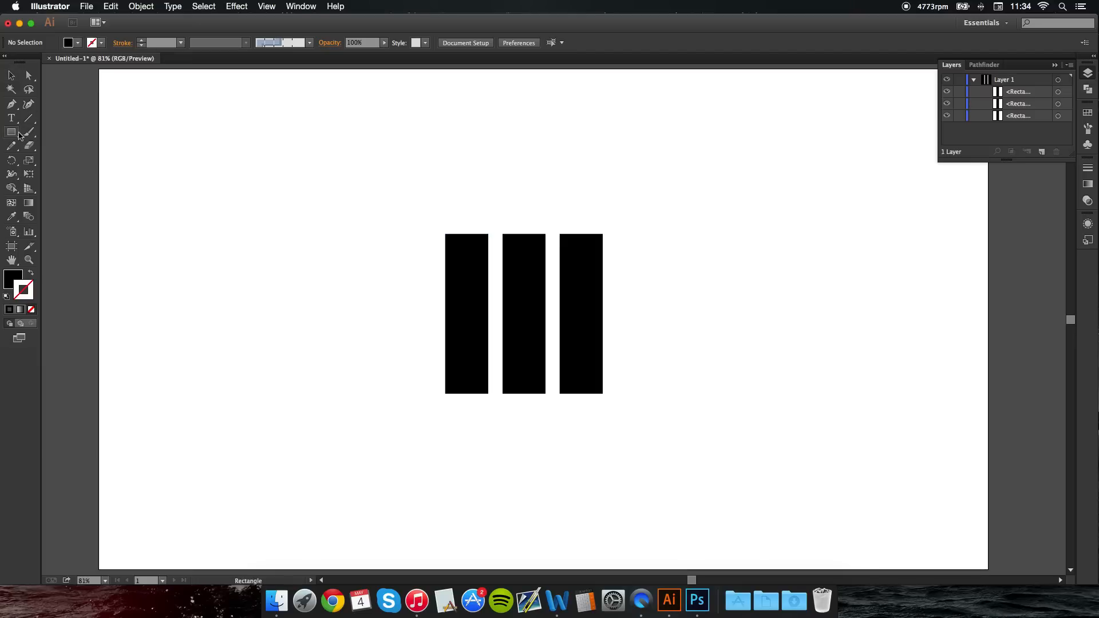
left_click_drag(471, 234, 432, 279)
key("v")
left_click(386, 277)
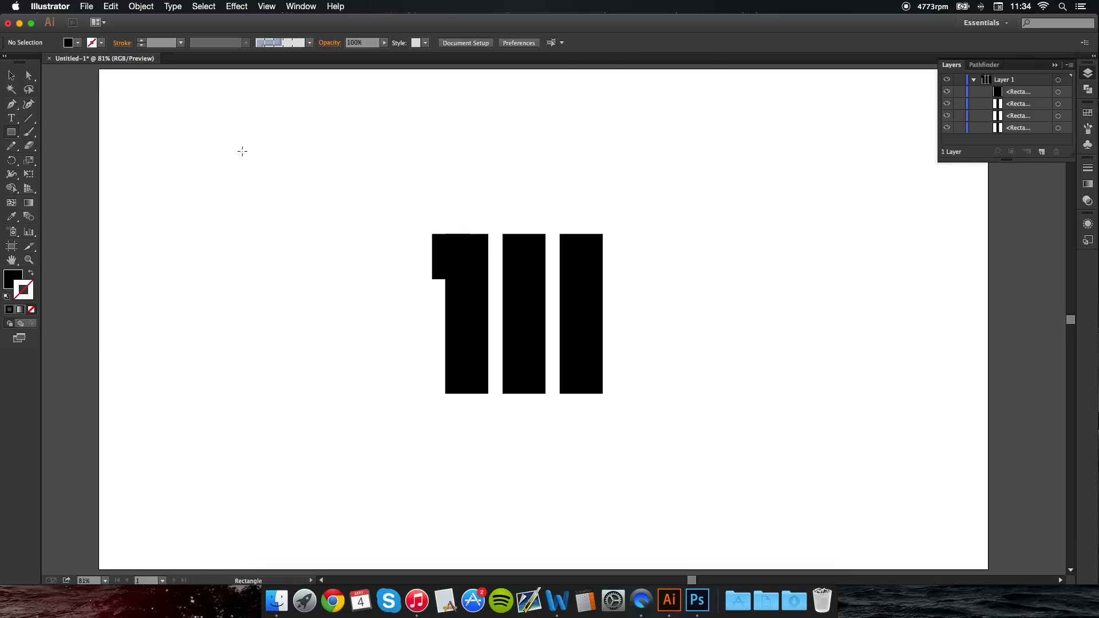
Step: Pull the small rectangle's lower-right corner straight down to slant its bottom edge, and nudge the shape slightly right
key("a")
left_click(471, 280)
left_click_drag(470, 280, 471, 304)
left_click(364, 291)
key("v")
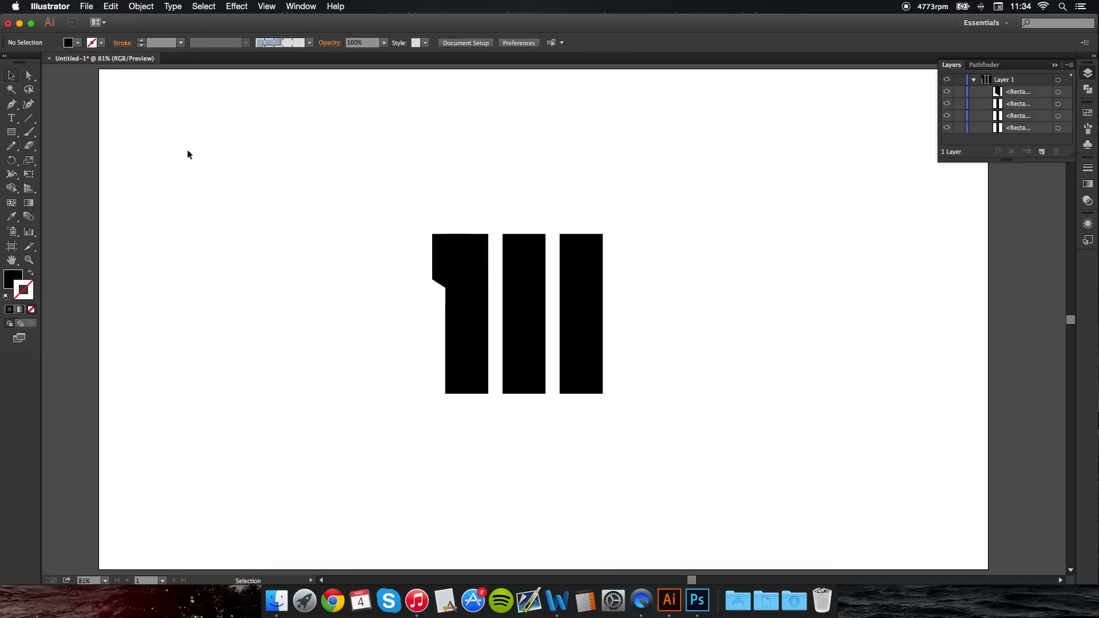
left_click(440, 266)
key("Right")
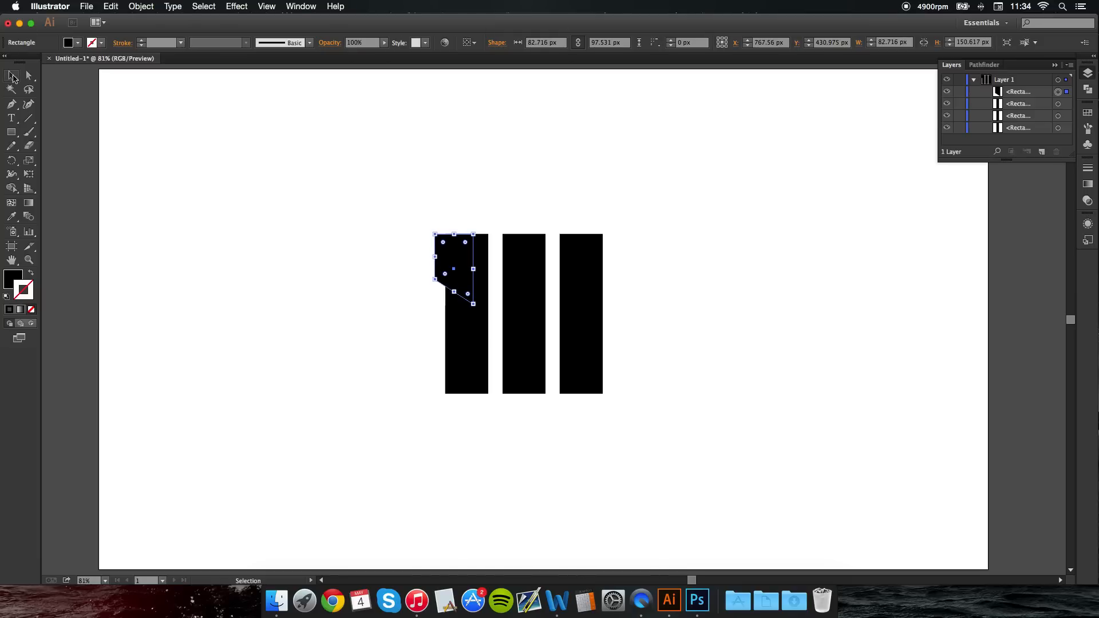
left_click(398, 302)
Step: Copy the slanted corner piece straight down to the first bar's bottom end and reflect the copy across the horizontal axis
scroll(448, 266, "up", 1)
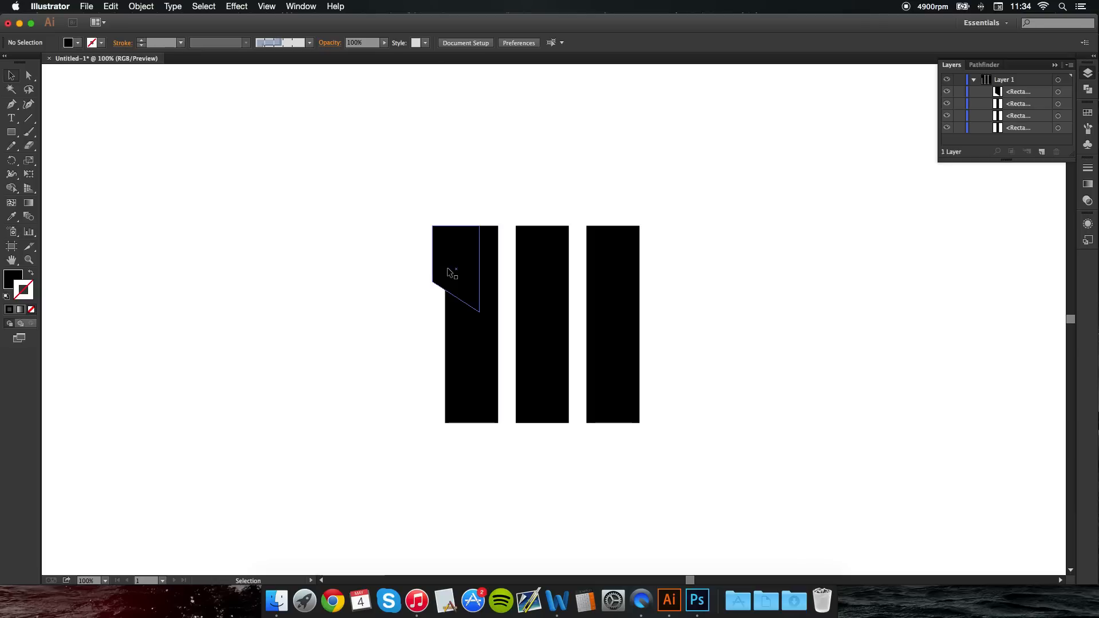
left_click_drag(437, 271, 465, 373)
right_click(465, 373)
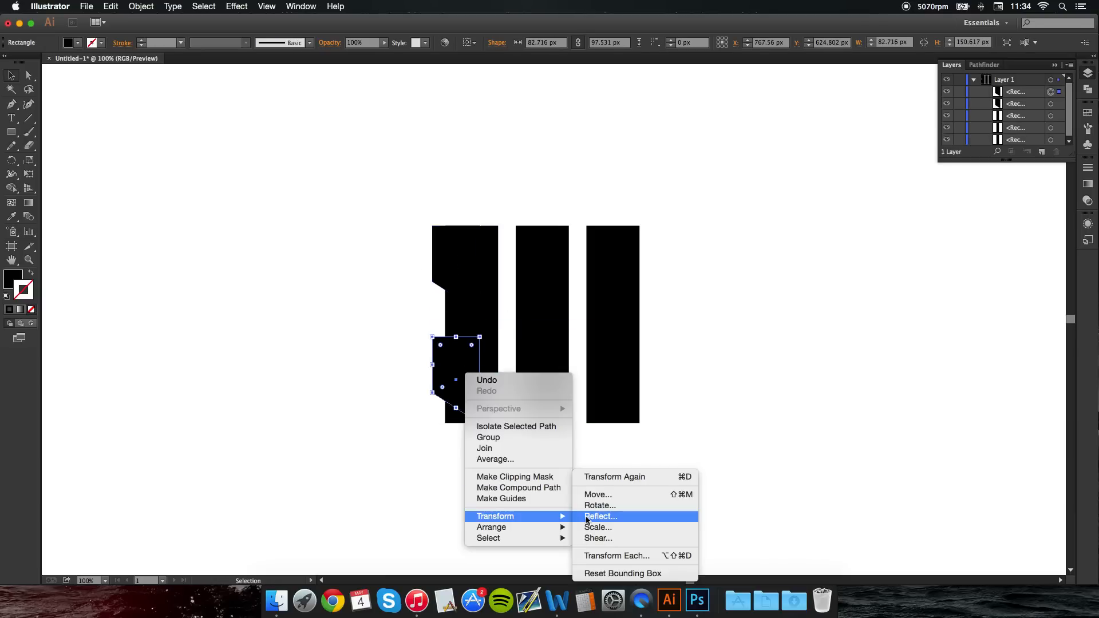
left_click(591, 519)
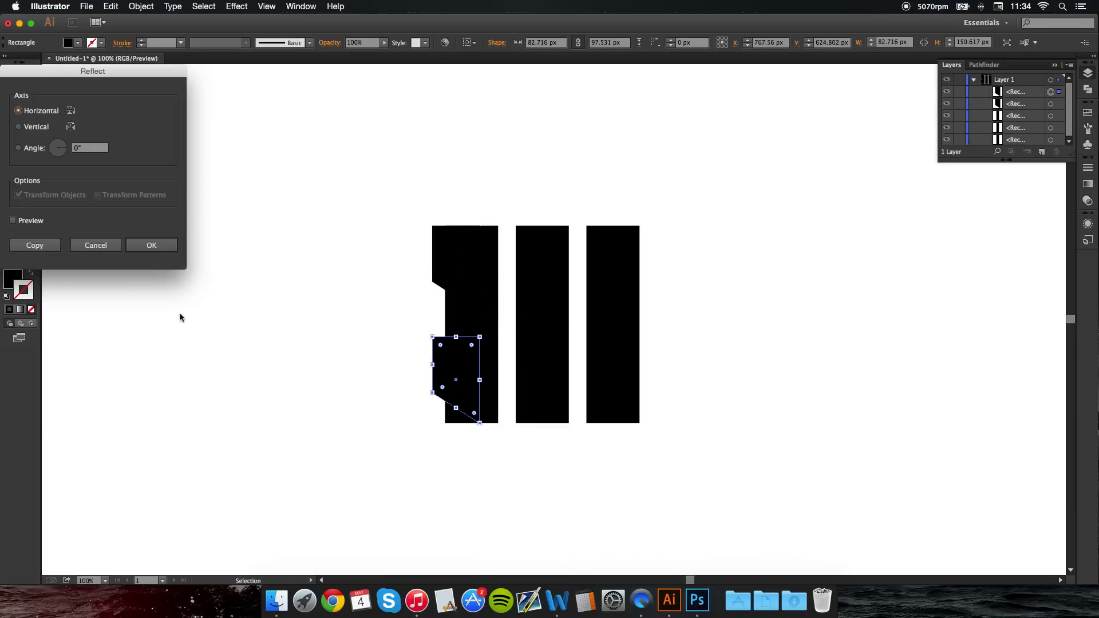
left_click(165, 248)
left_click(165, 243)
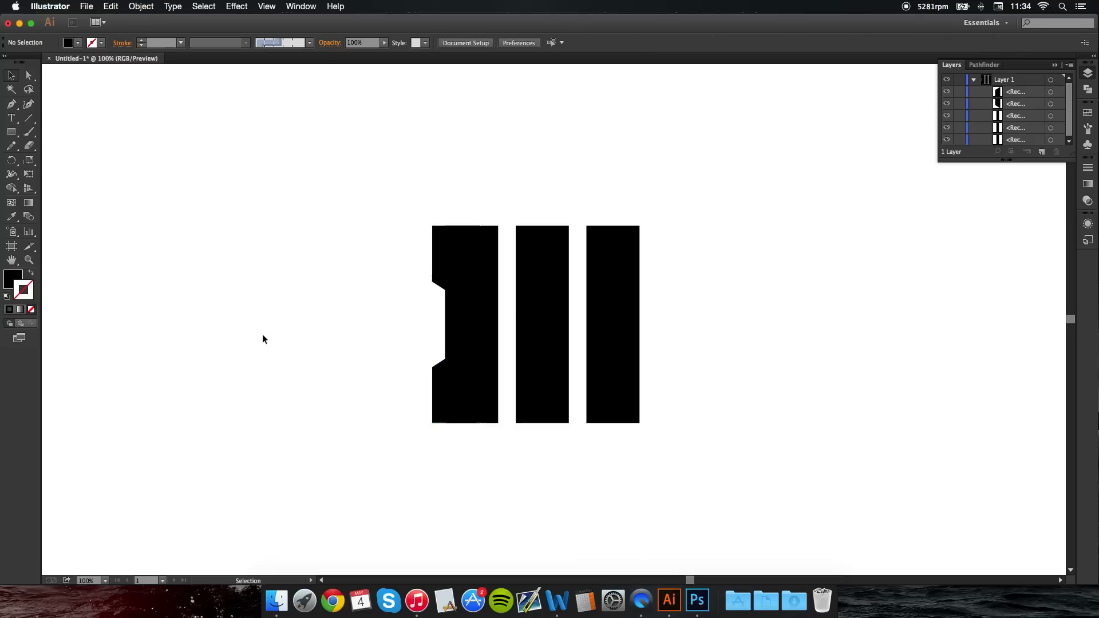
Step: Nudge the upper and lower corner pieces together to the right so they stick out less from the first bar
left_click(458, 413)
left_click(449, 264, "shift")
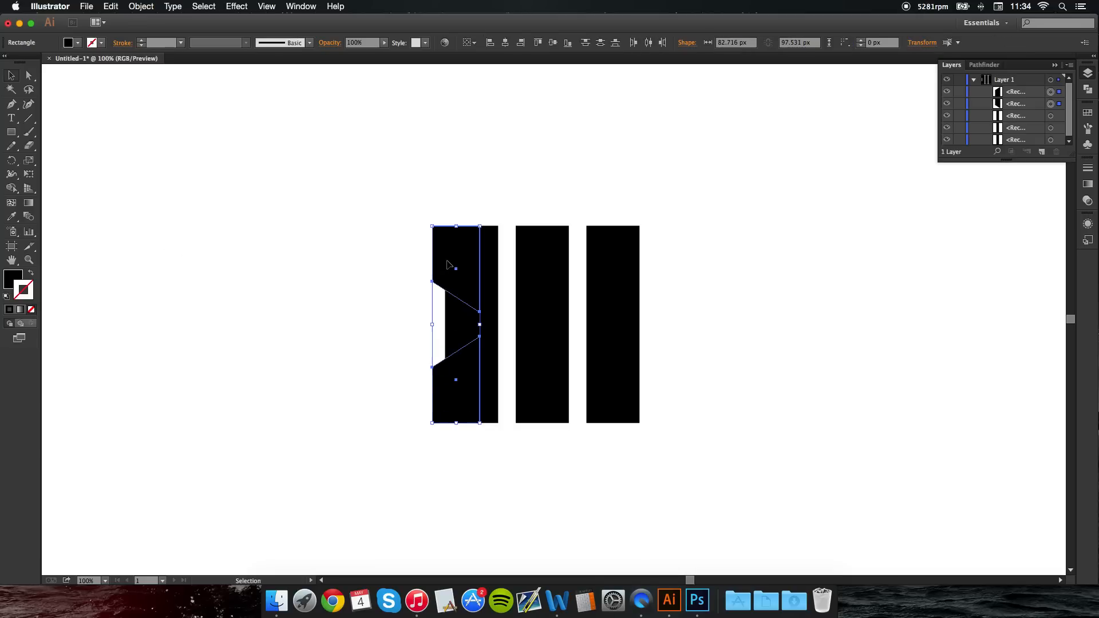
key("Right")
key("Right")
key("Right")
key("Right")
key("Right")
key("Right")
left_click(344, 255)
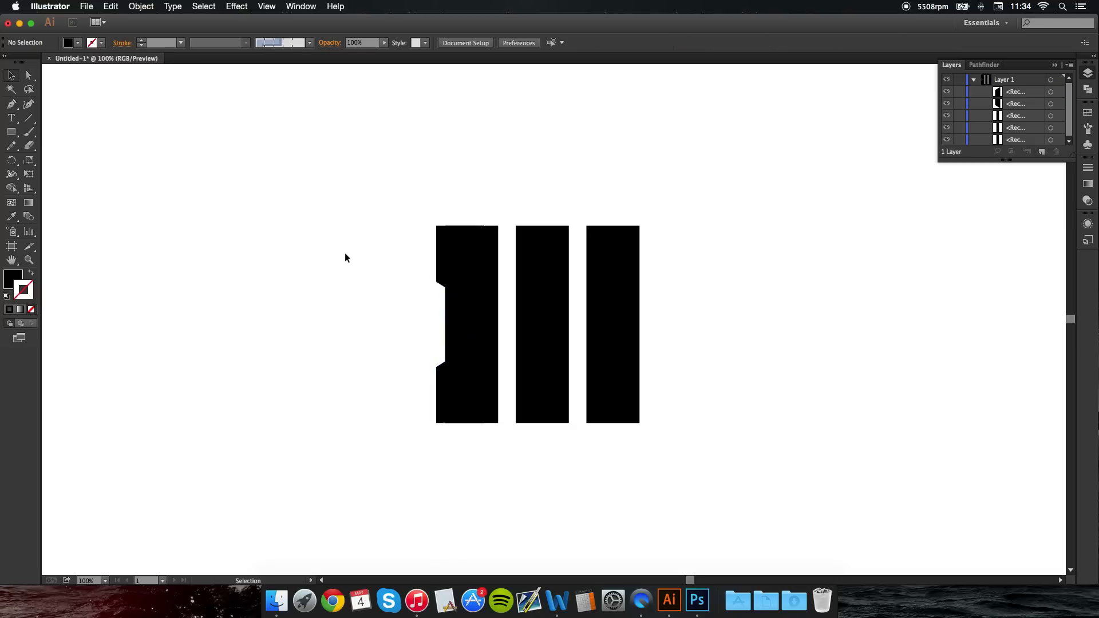
Step: Nudge both corner pieces of the first bar slightly back to the left
key("super+minus")
key("super+plus")
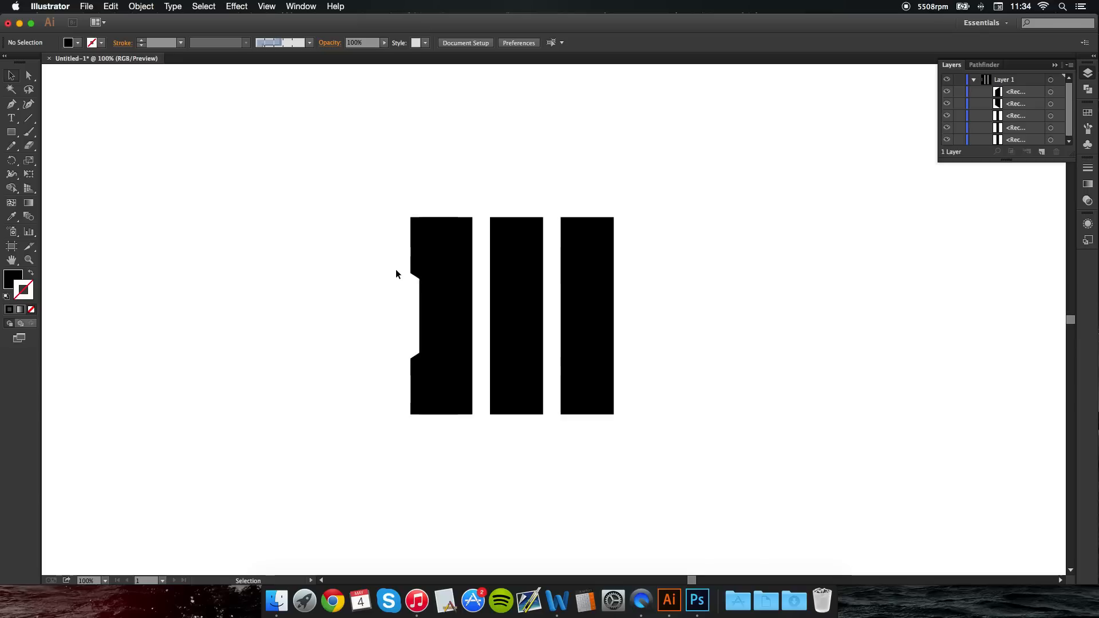
left_click(420, 264)
left_click(420, 403, "shift")
key("Left")
key("Left")
key("Left")
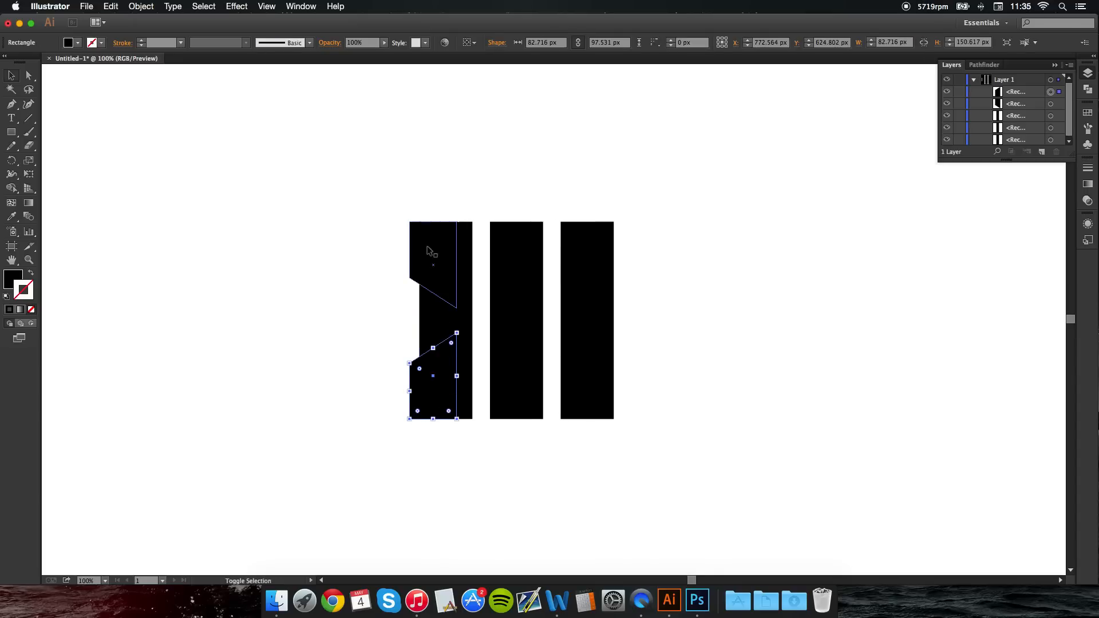
Step: Copy the two corner pieces onto the third bar and reflect the copies across the vertical axis
left_click_drag(458, 291, 618, 293)
right_click(595, 285)
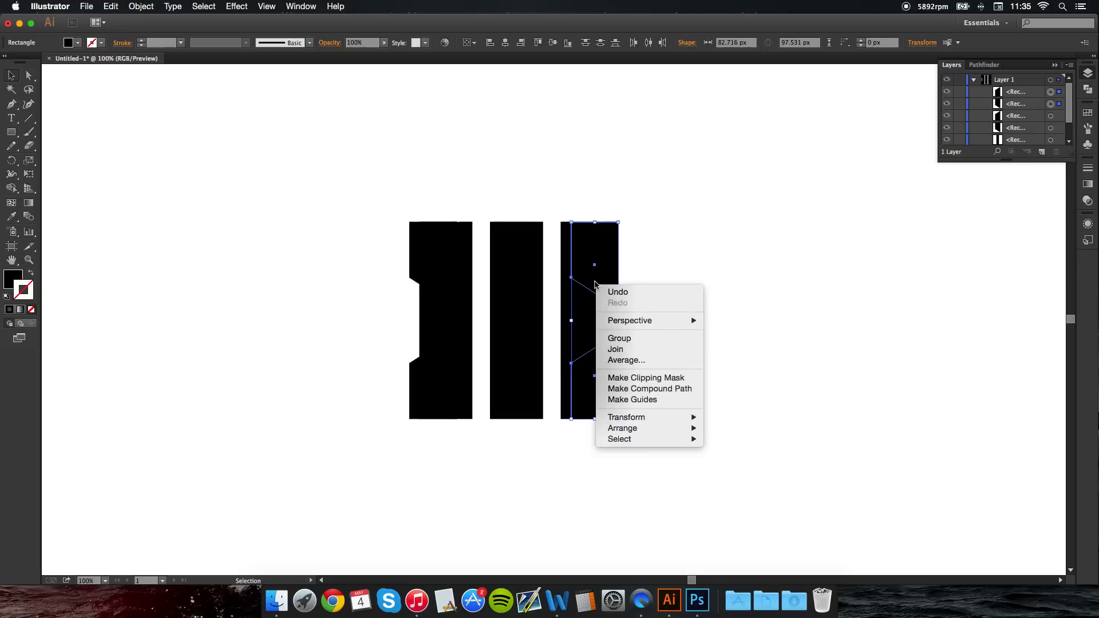
mouse_move(648, 418)
left_click(757, 458)
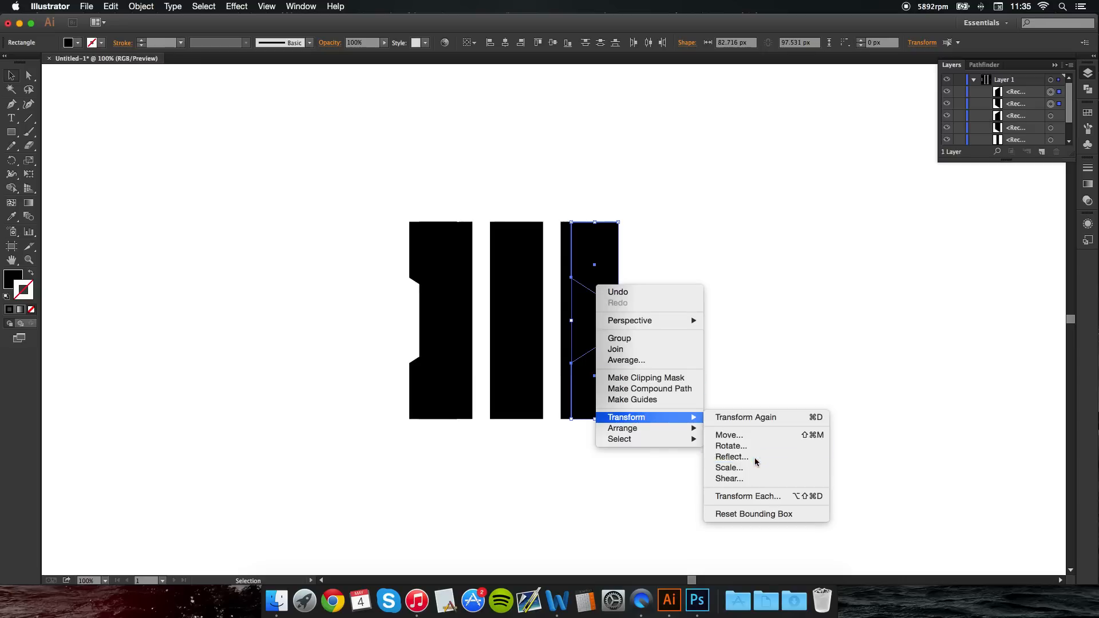
left_click(38, 127)
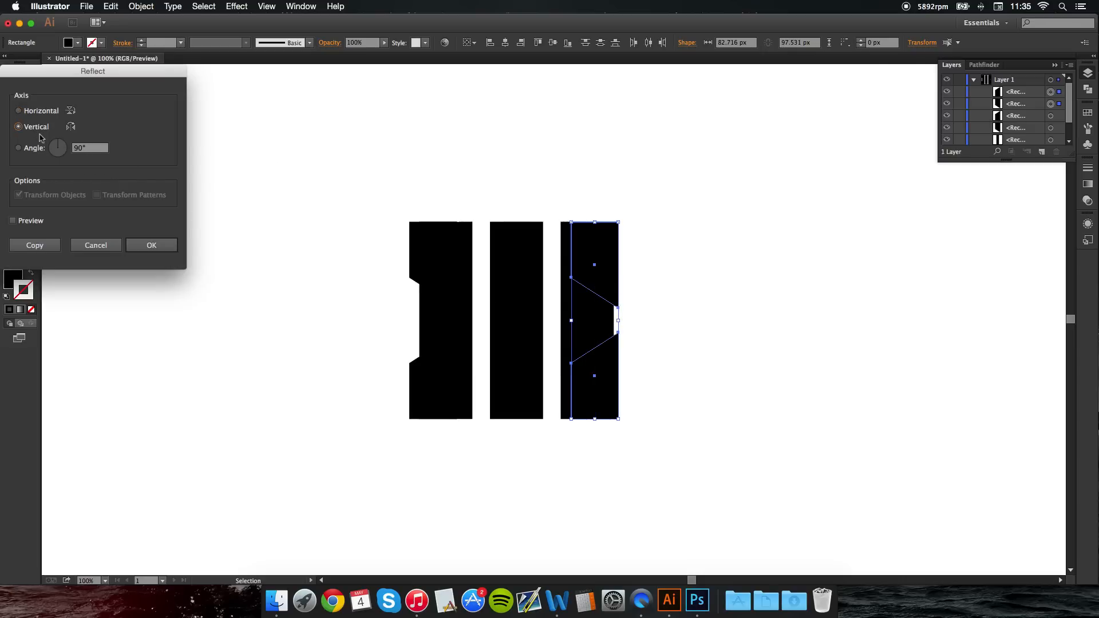
left_click(152, 245)
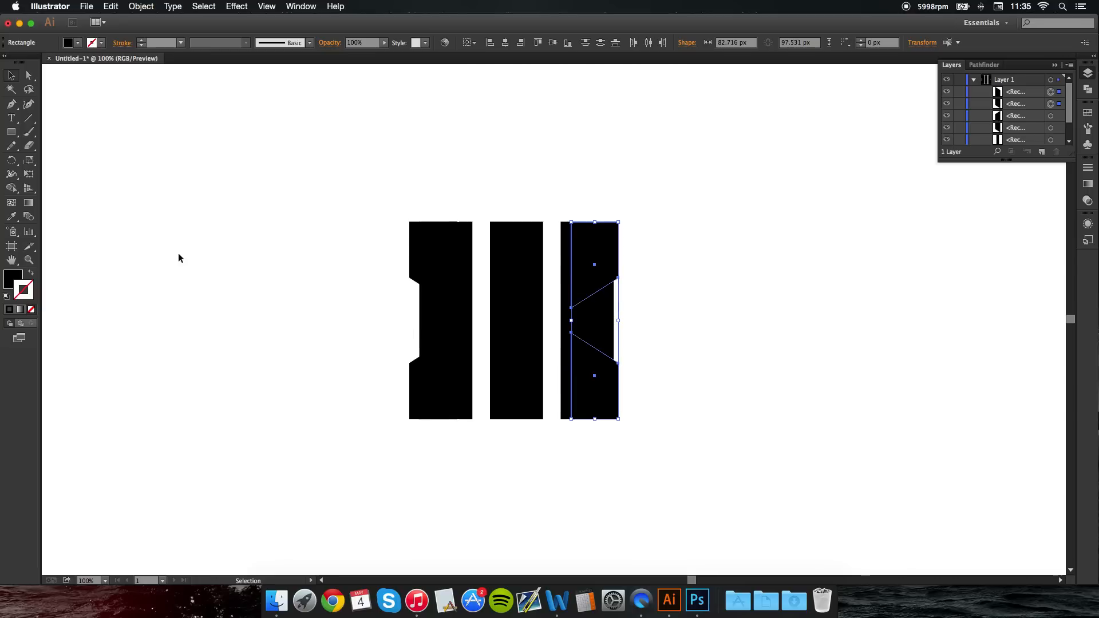
Step: Move the mirrored corner pieces so they stick out past the third bar's outer edge
left_click(235, 290)
left_click_drag(609, 404, 599, 277)
left_click(665, 310)
left_click(621, 383)
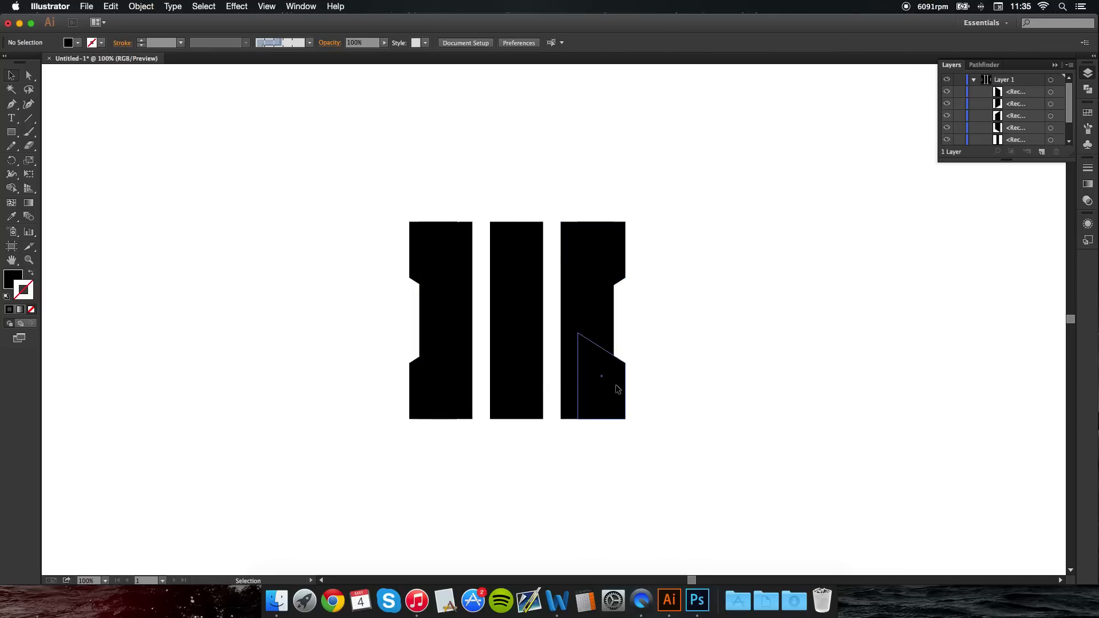
Step: Delete the third bar together with its two corner pieces
left_click_drag(682, 456, 561, 201)
key("Delete")
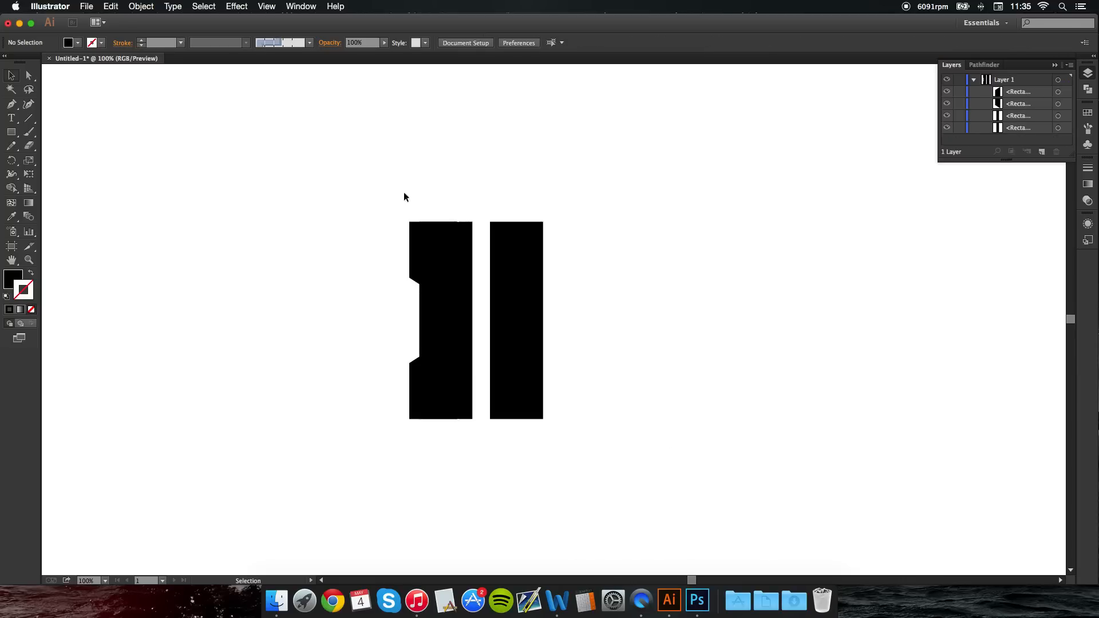
Step: Unite the first bar and its two corner pieces into a single shape with Pathfinder
left_click_drag(365, 188, 481, 449)
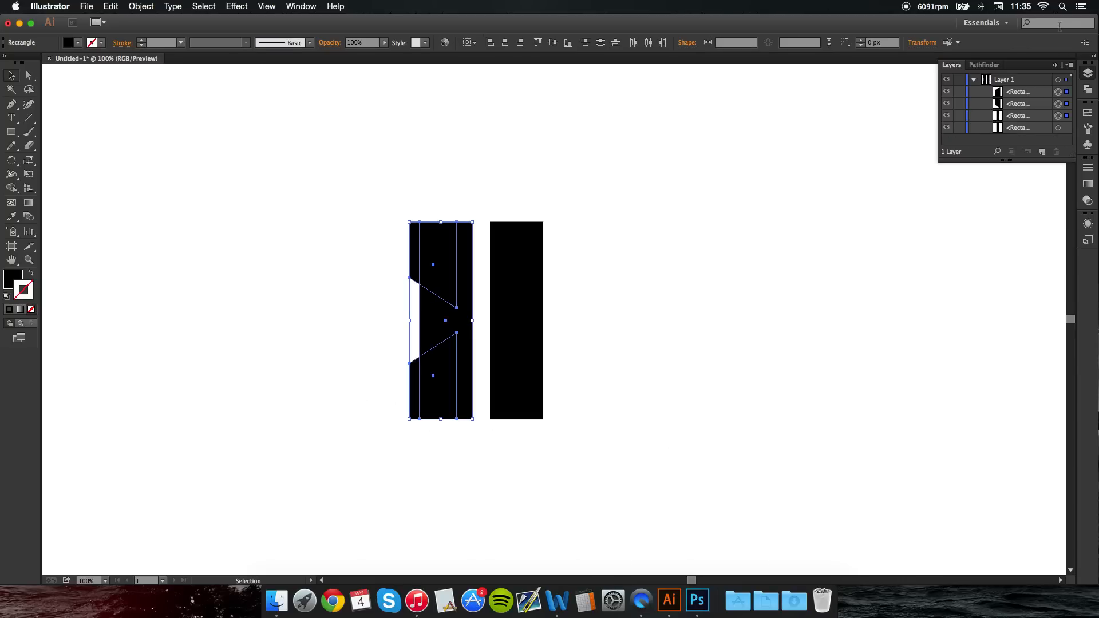
left_click(985, 64)
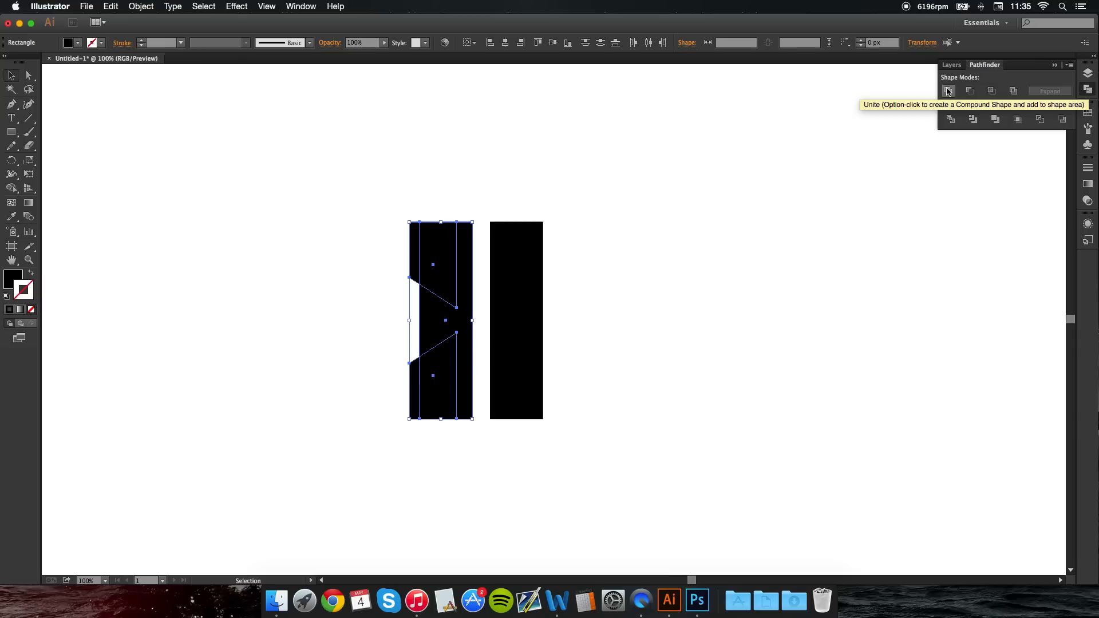
left_click(947, 91)
left_click(684, 143)
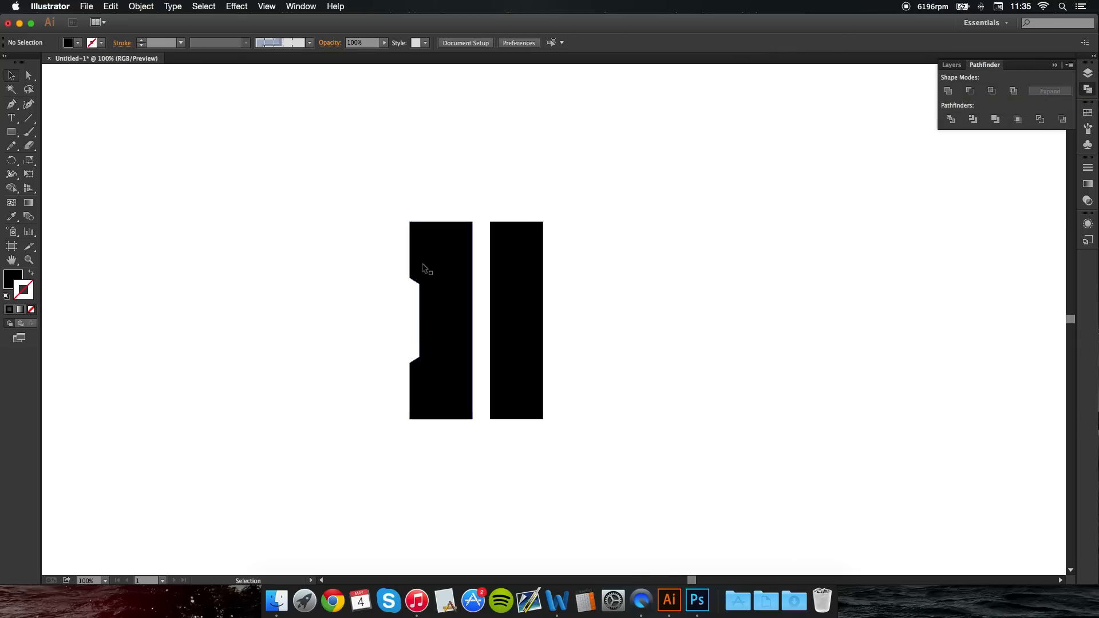
Step: Copy the united notched bar to the right of the middle bar, mirrored across the vertical axis with its notch facing outward
left_click_drag(446, 256, 591, 272)
right_click(587, 273)
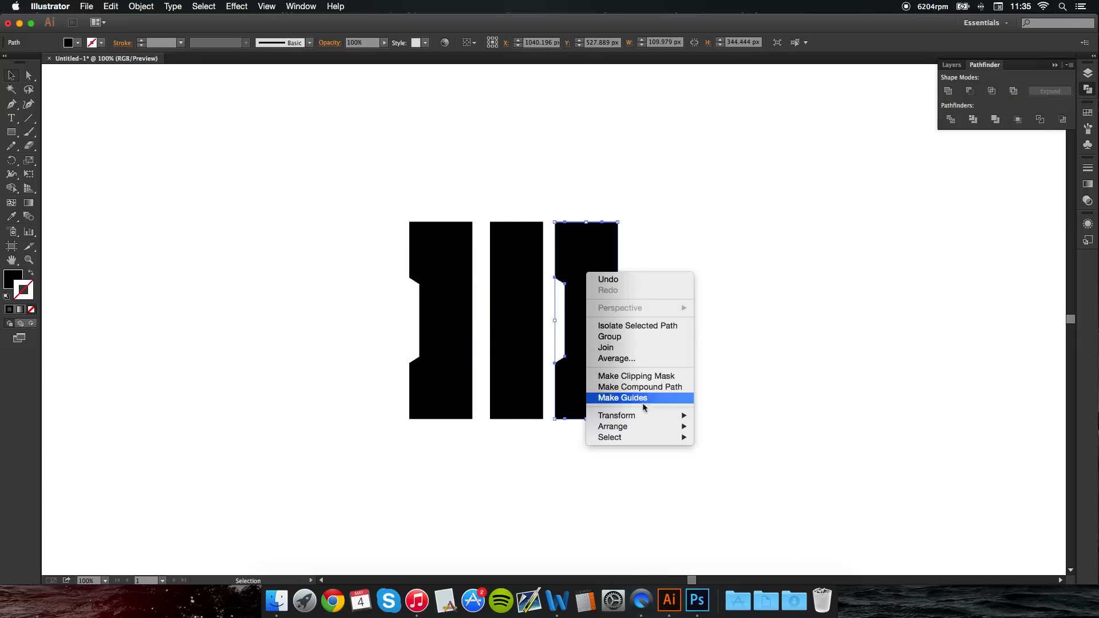
mouse_move(651, 416)
left_click(723, 452)
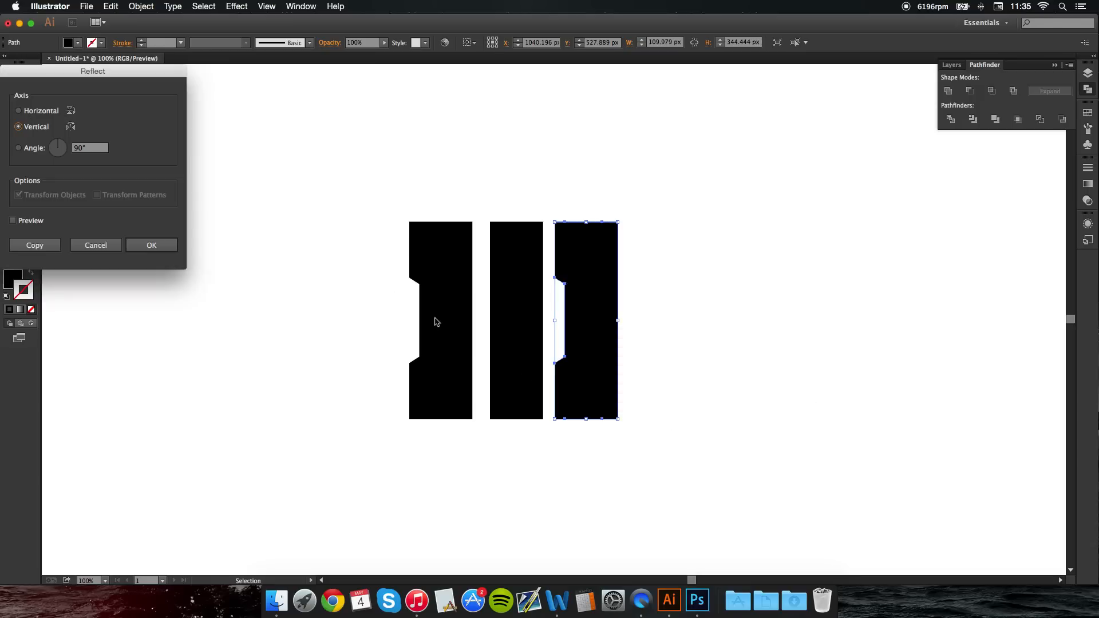
left_click(157, 250)
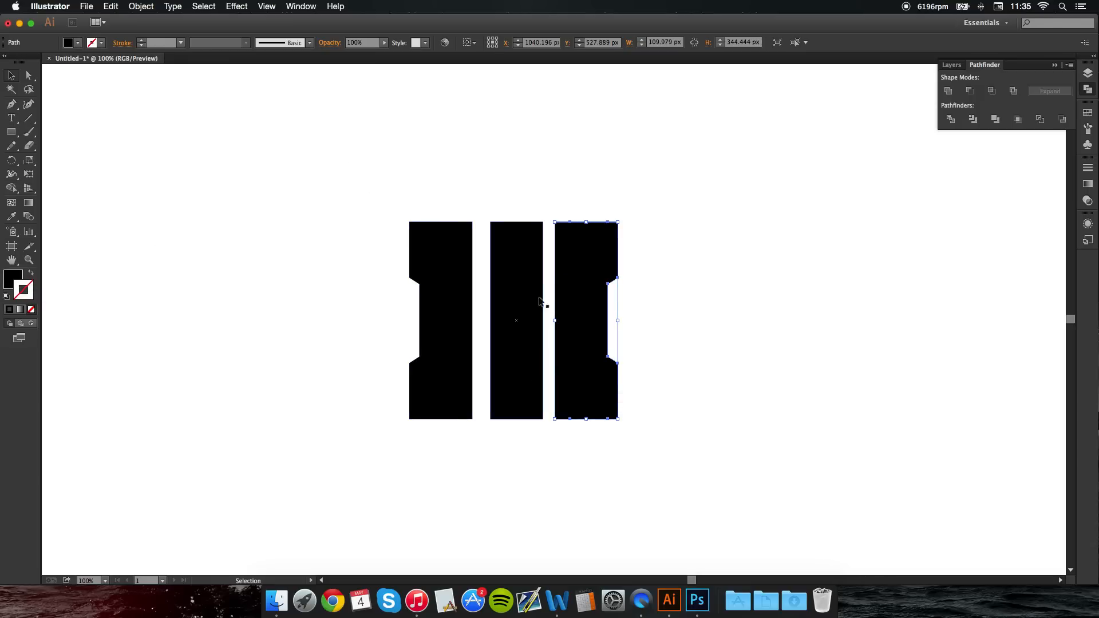
left_click_drag(608, 292, 613, 292)
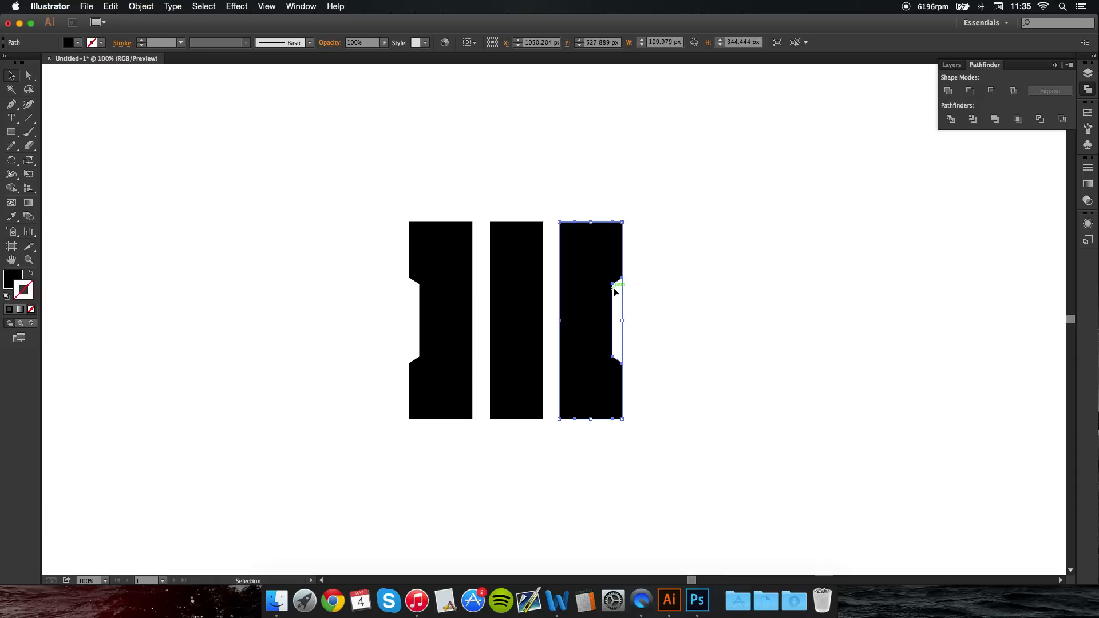
Step: Distribute the two notched bars and the middle bar evenly by horizontal centers, aligned to the selection
left_click_drag(680, 175, 309, 458)
left_click(468, 43)
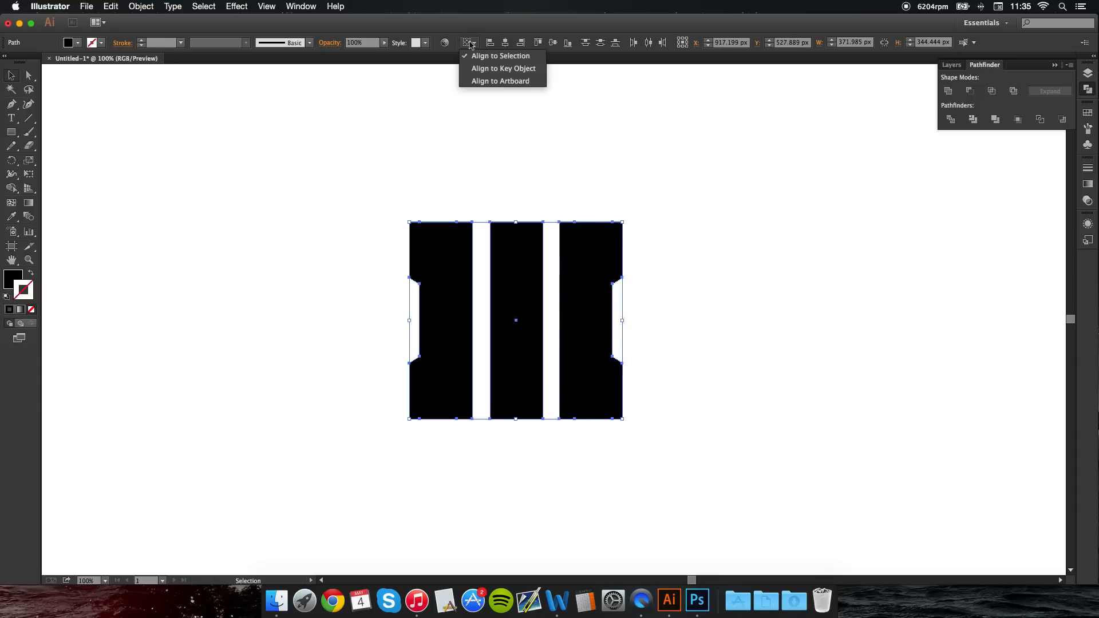
left_click(478, 56)
left_click(651, 43)
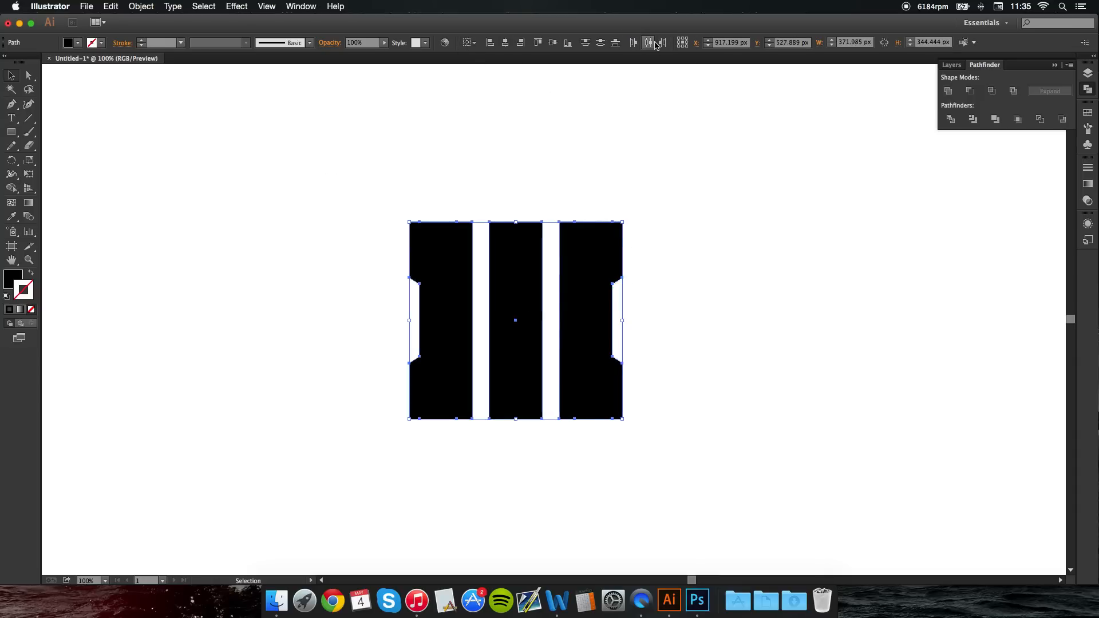
left_click(323, 88)
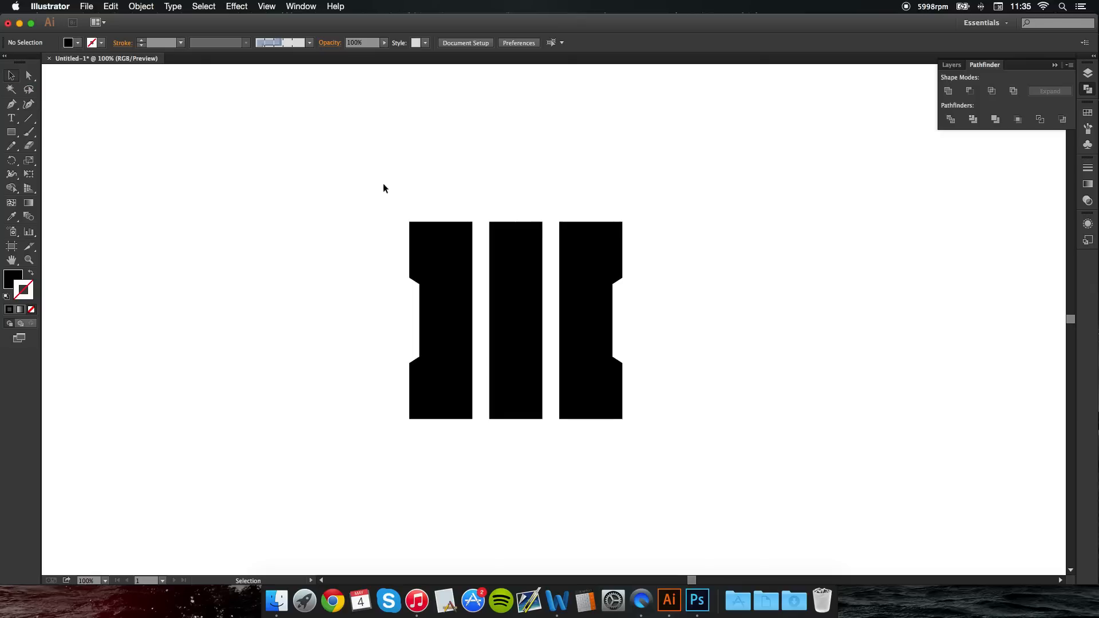
Step: Group the three bars and swap fill and stroke, giving them black outlines with no fill
left_click_drag(375, 176, 703, 513)
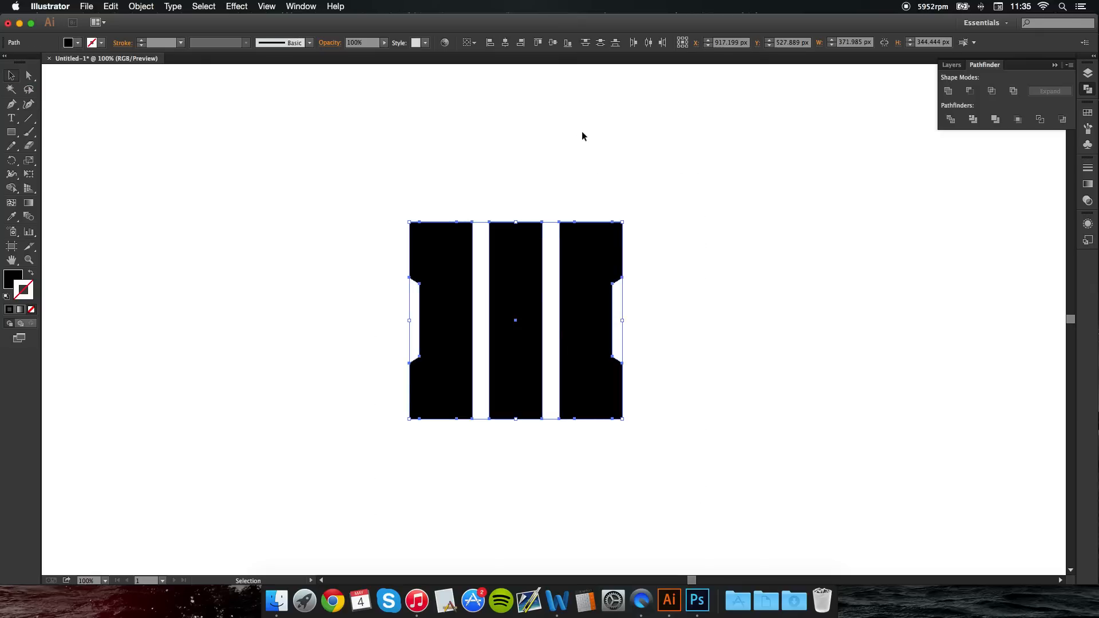
key("super+g")
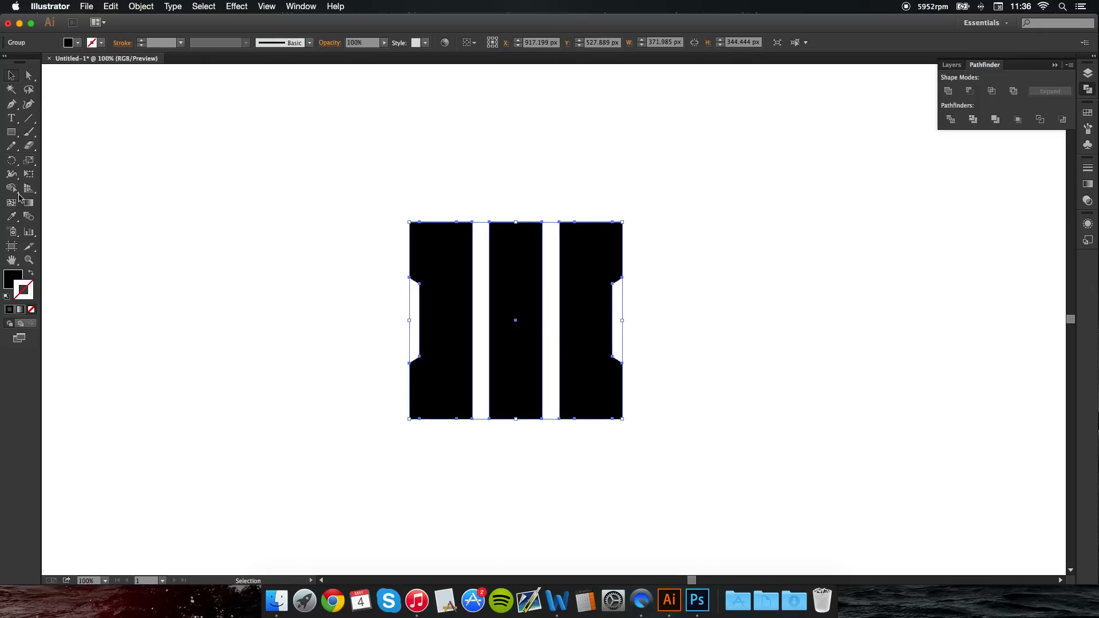
left_click(32, 277)
left_click(204, 250)
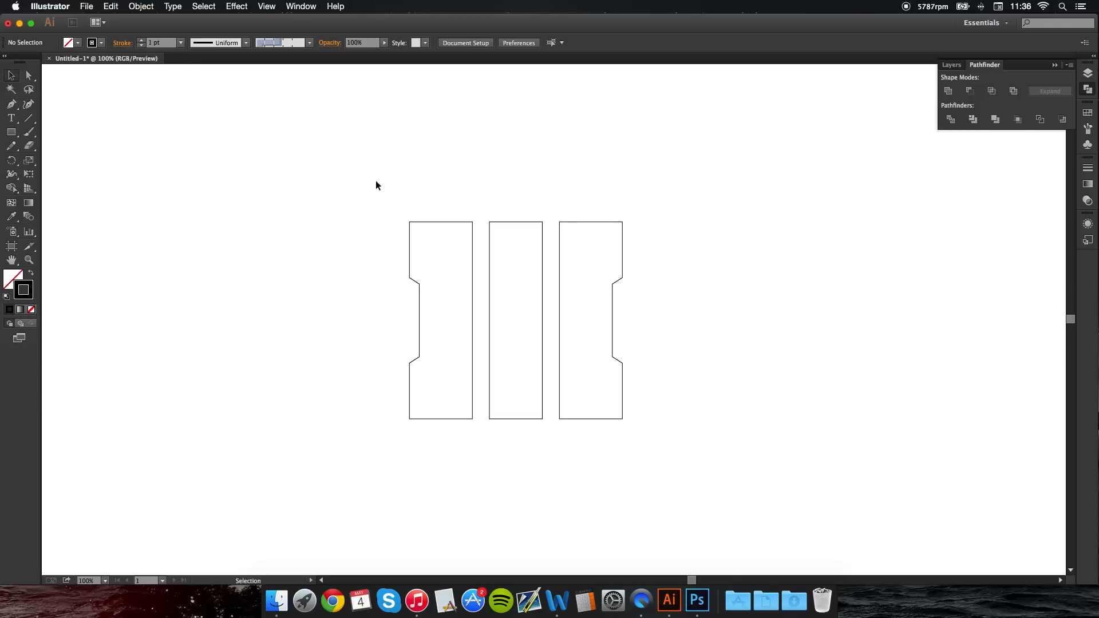
Step: Apply a rough, tapering brush from the Artistic_ChalkCharcoalPencil library to the outlines of the three-bar group
left_click_drag(367, 184, 746, 530)
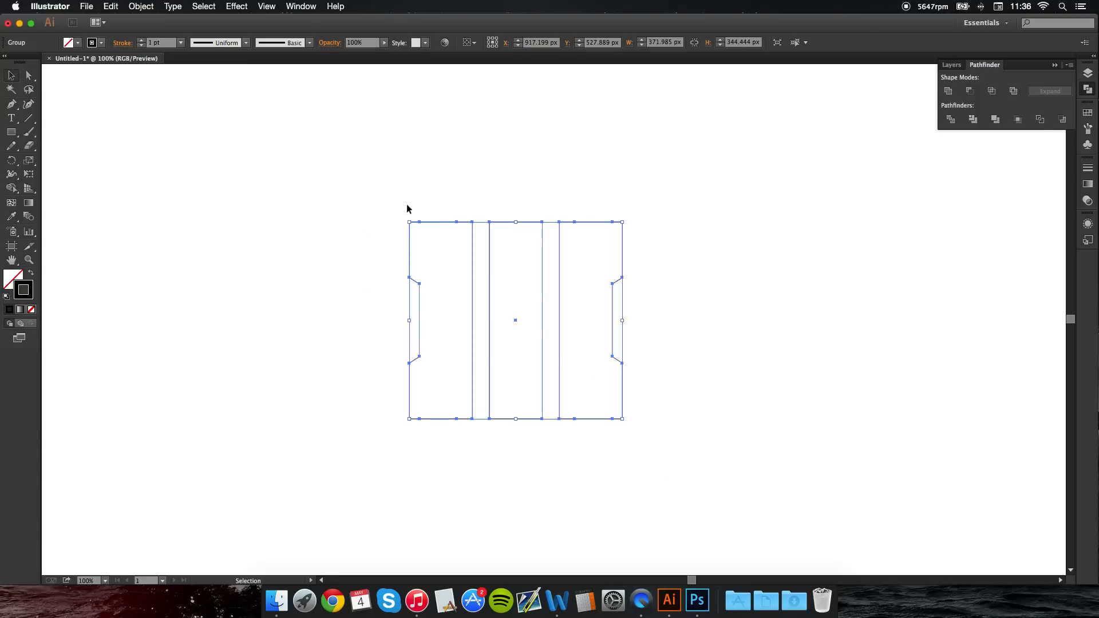
left_click(309, 44)
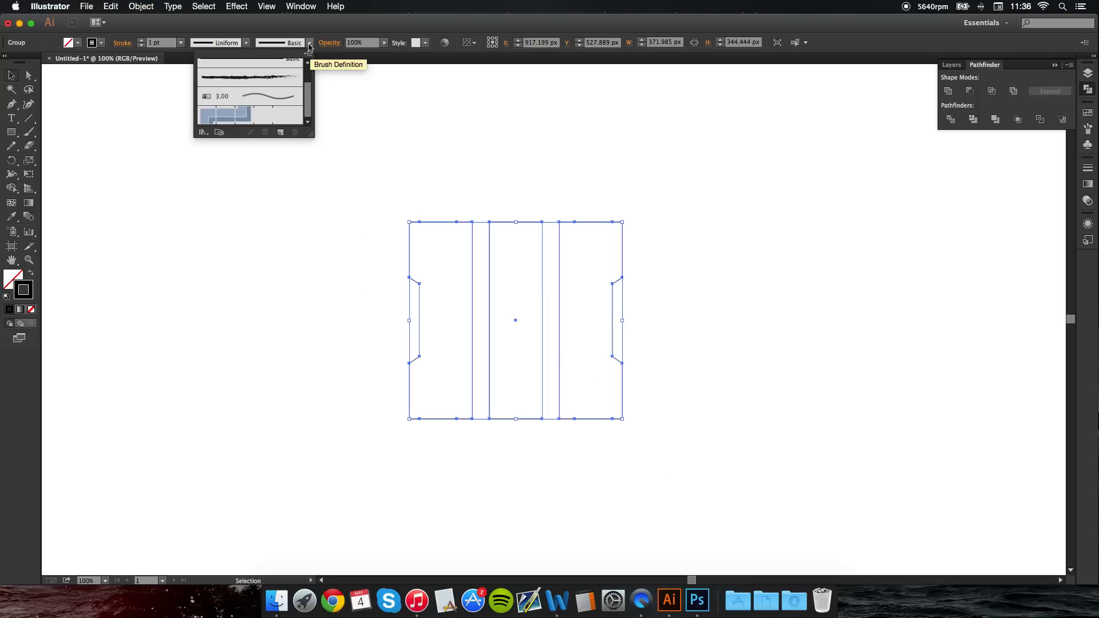
left_click(204, 134)
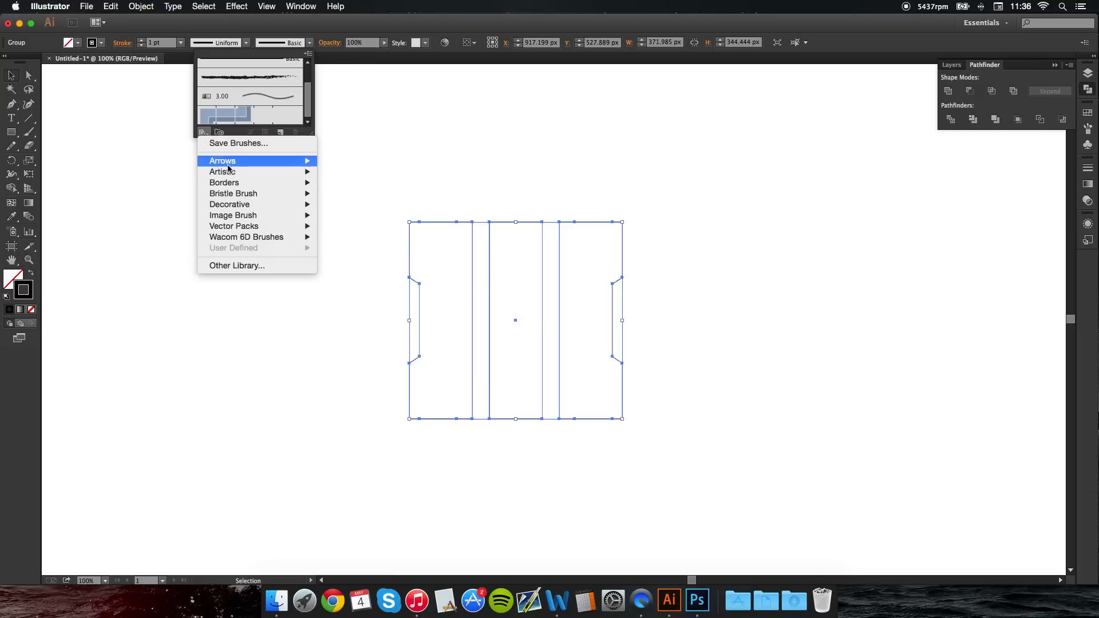
mouse_move(244, 173)
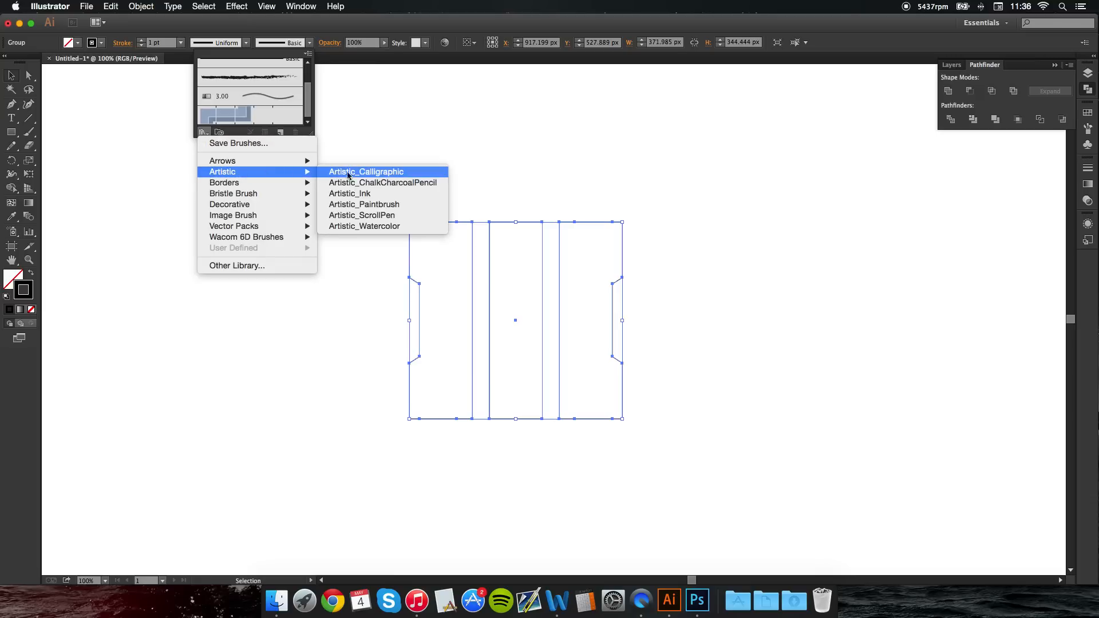
left_click(388, 186)
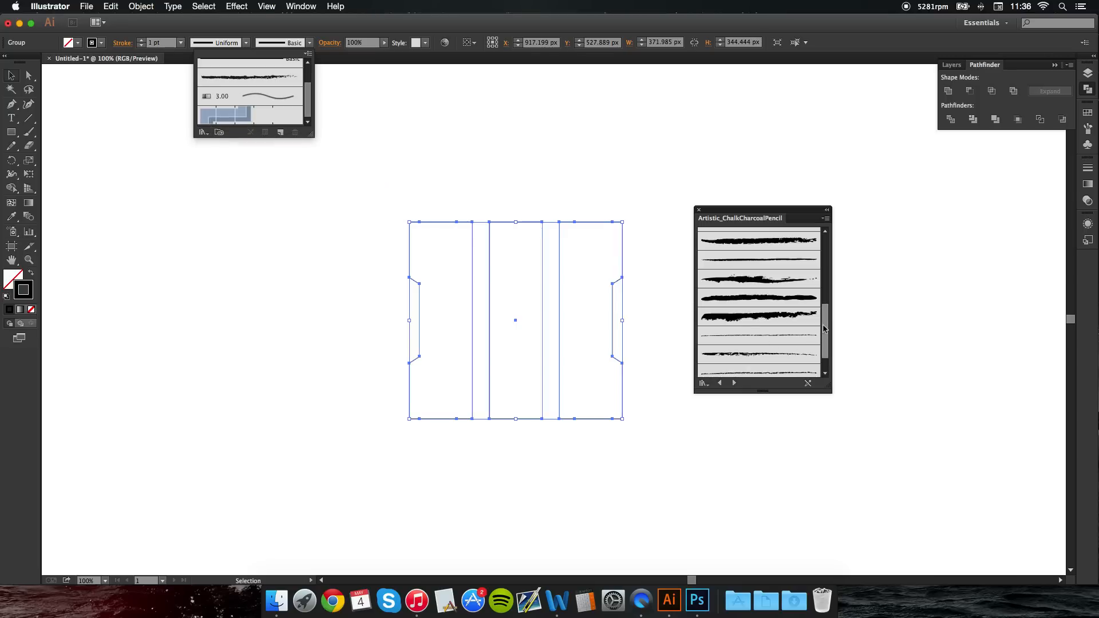
mouse_move(826, 322)
left_mouse_down()
mouse_move(824, 255)
mouse_move(825, 287)
left_mouse_up()
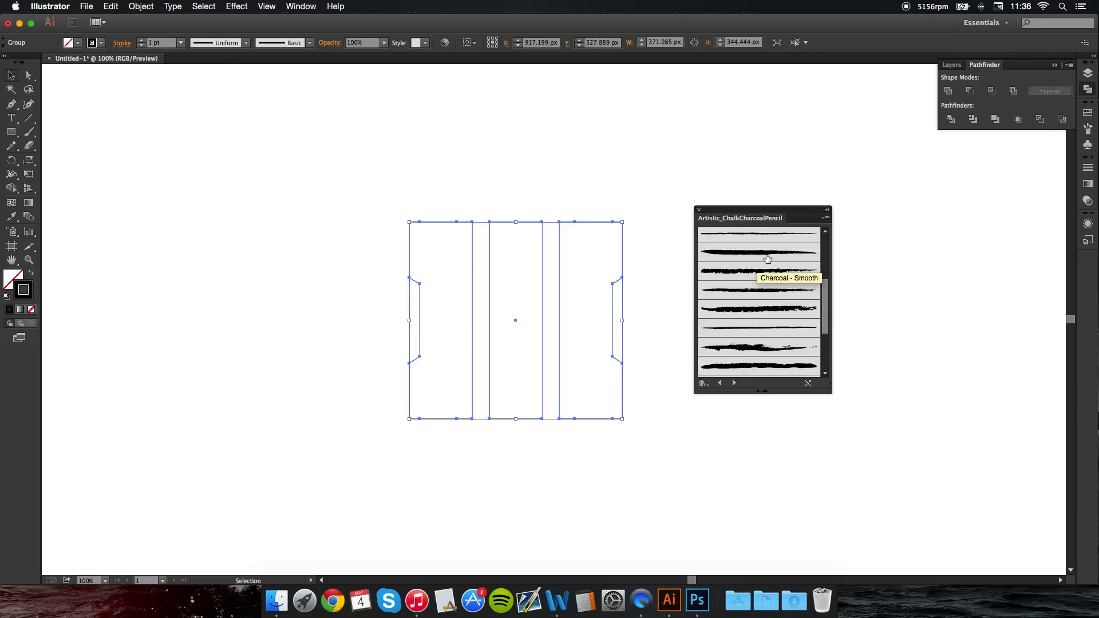
left_click_drag(826, 296, 826, 277)
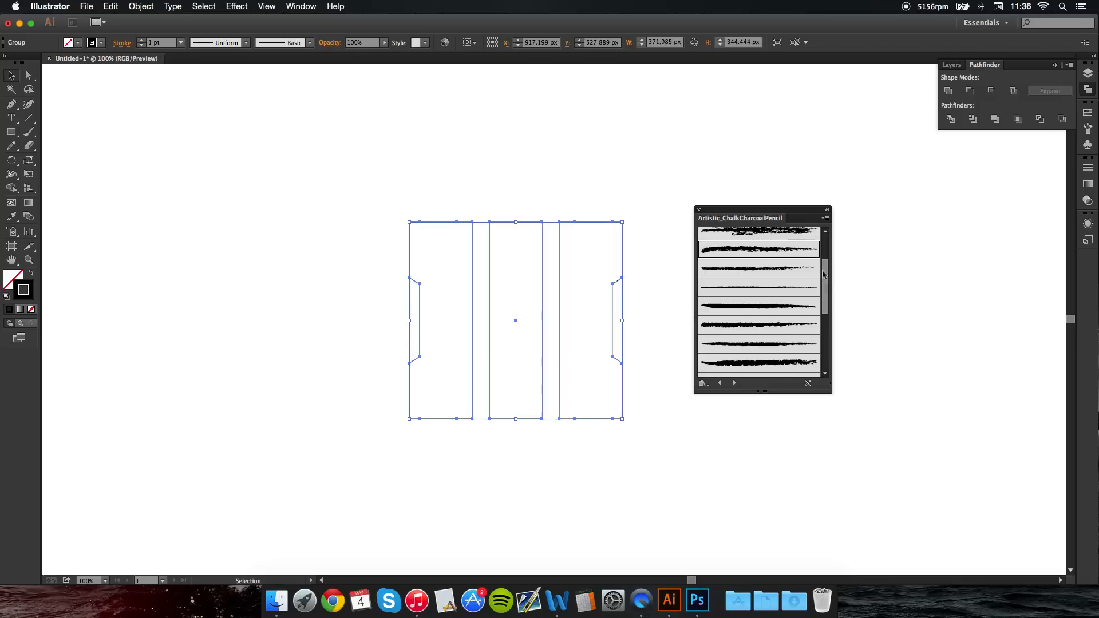
left_click(759, 248)
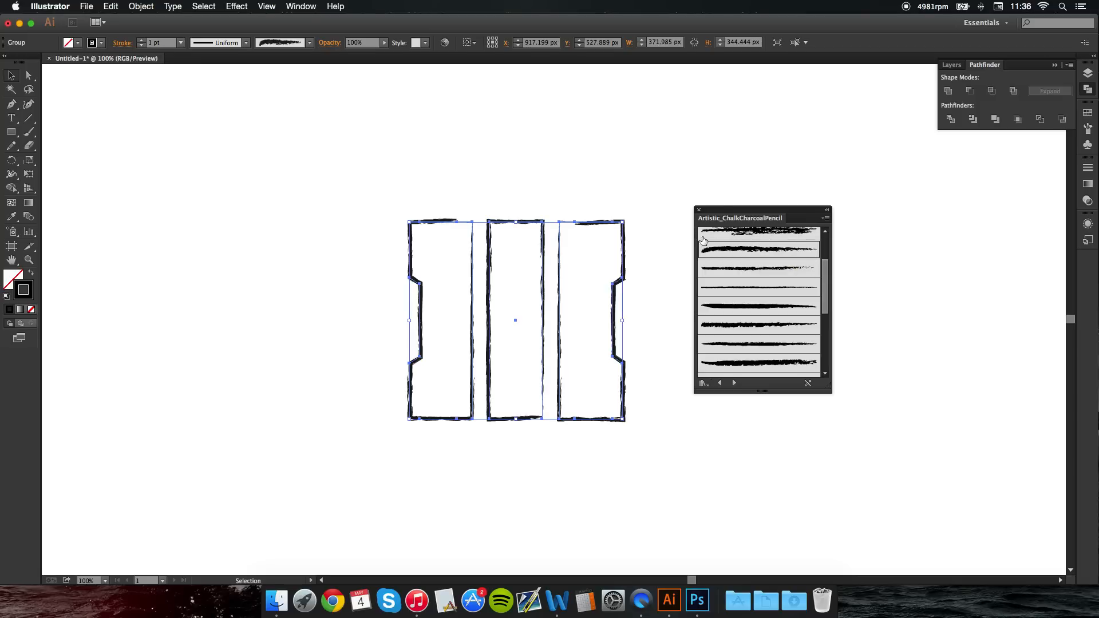
left_click(699, 210)
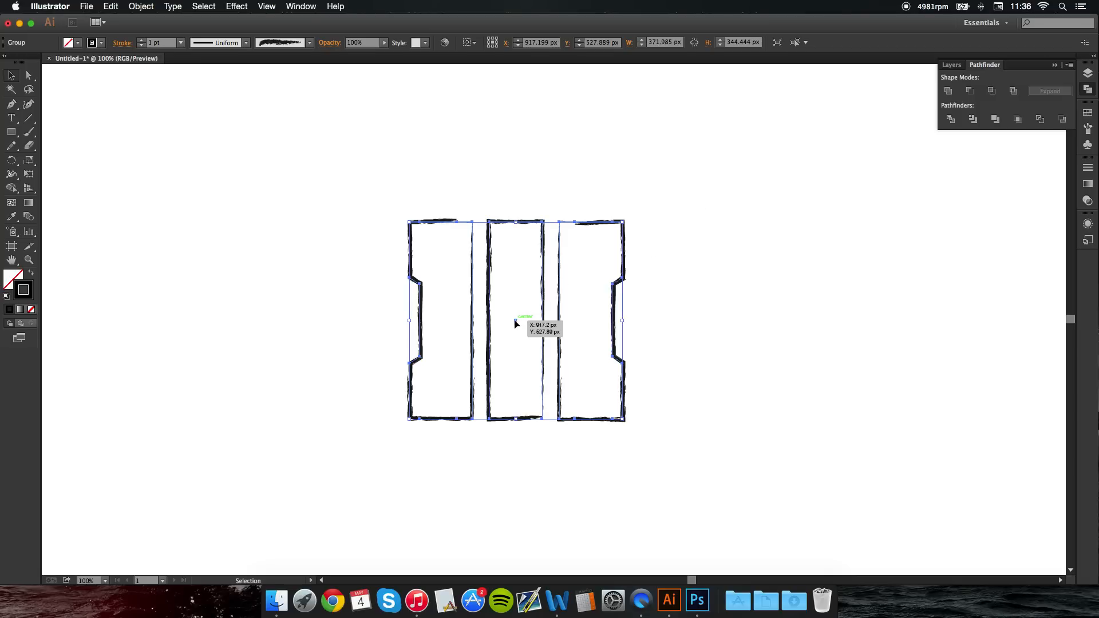
left_click(657, 321)
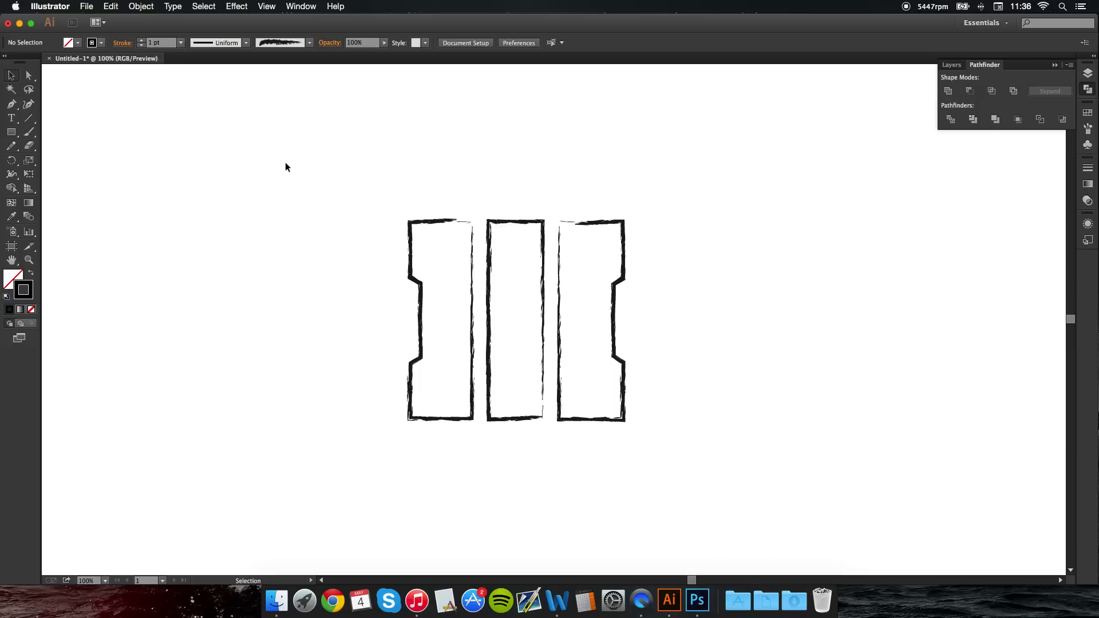
Step: Thin the brushed outlines of the three-bar group, trying a 0.7 pt stroke weight and settling on 0.6 pt
left_click_drag(355, 177, 707, 536)
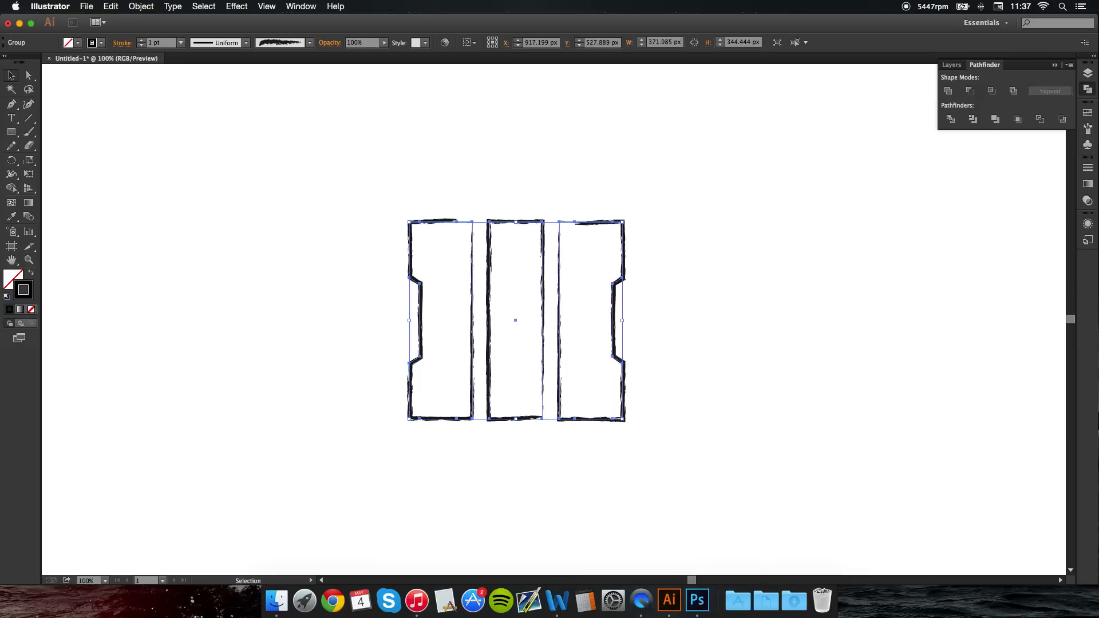
left_click(170, 43)
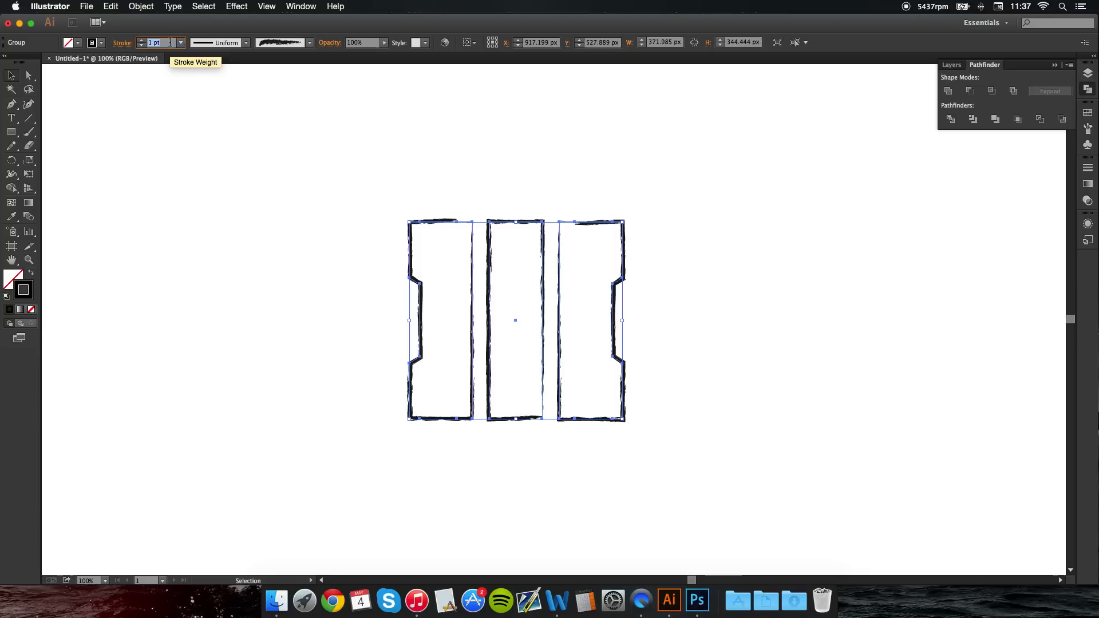
type("0")
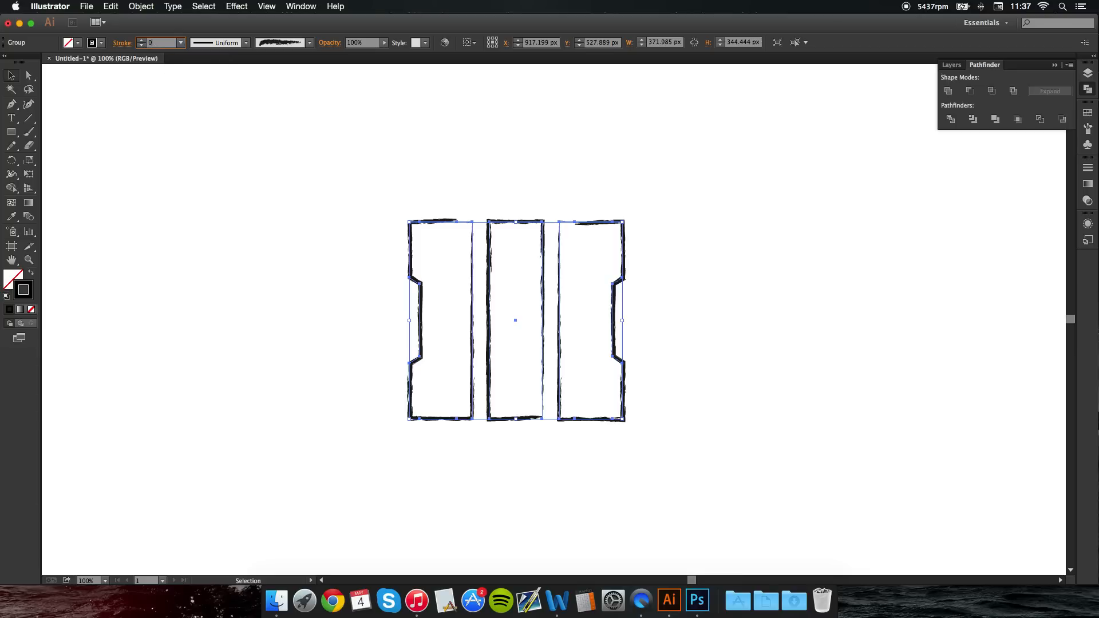
type(".7")
key("Return")
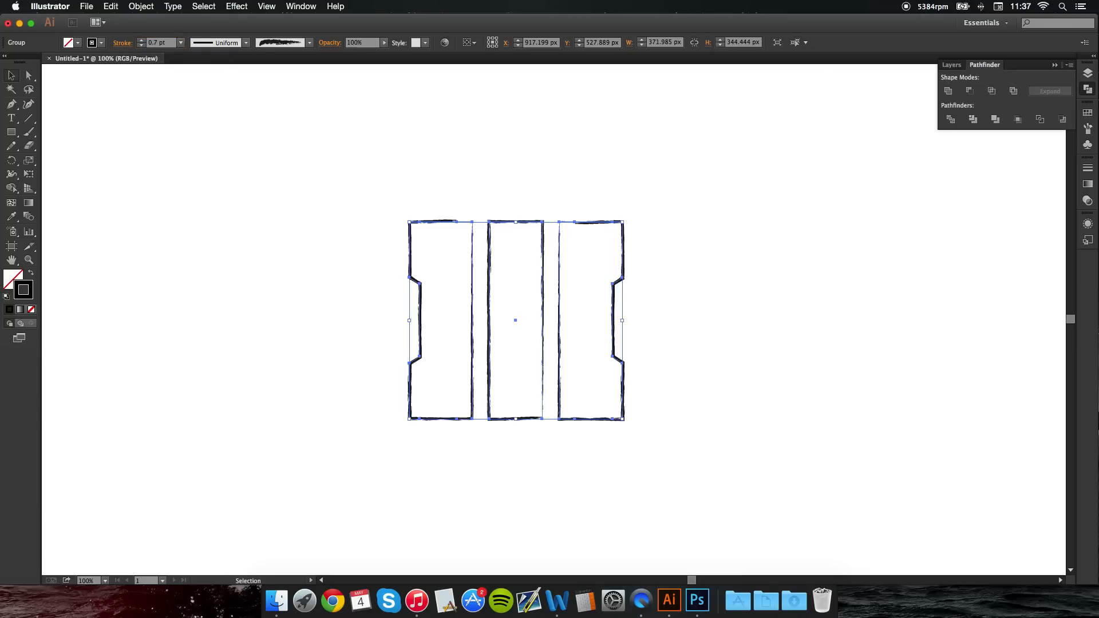
double_click(161, 43)
type("0.6")
key("Return")
left_click(286, 98)
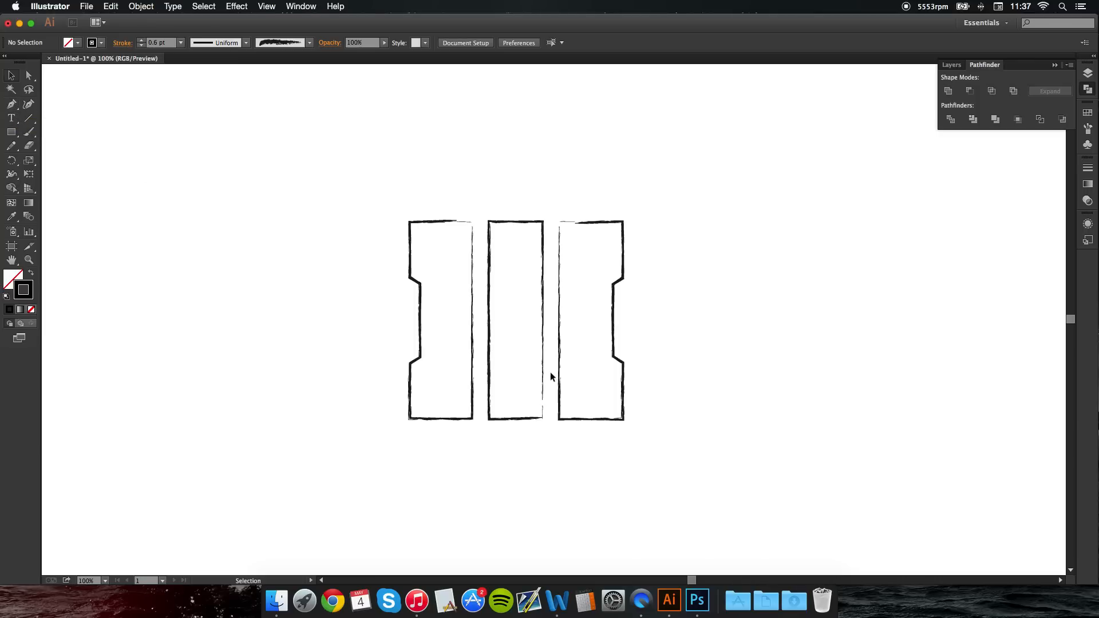
Step: Trace a Pen path over the first bar's top edge, inner vertical edge and part of its bottom edge
left_click(11, 103)
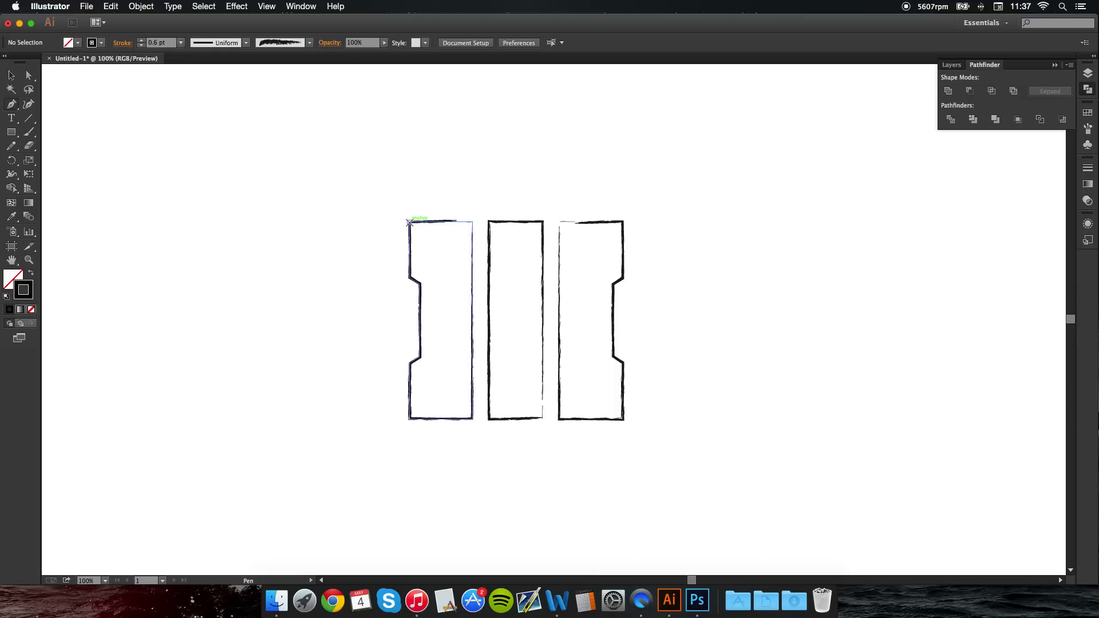
left_click(410, 222)
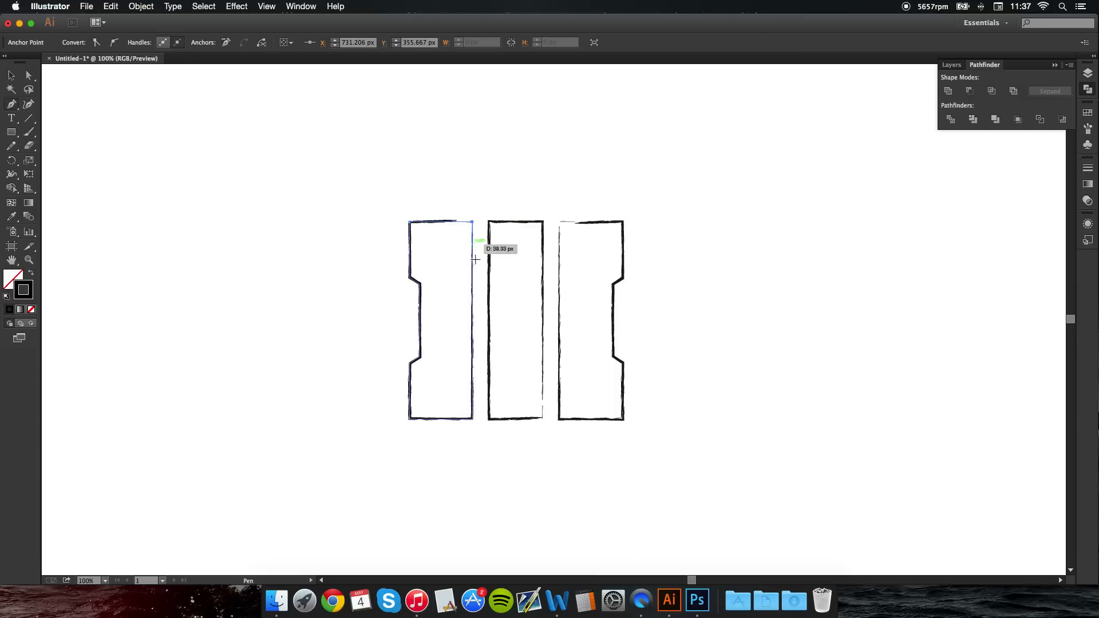
left_click(472, 418)
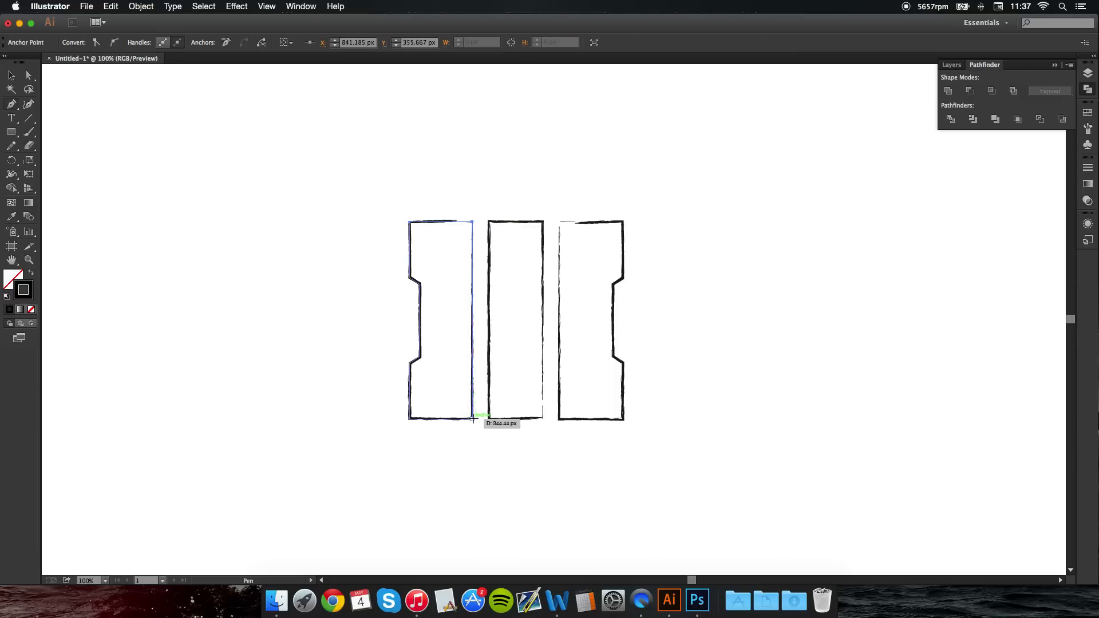
left_click(435, 419)
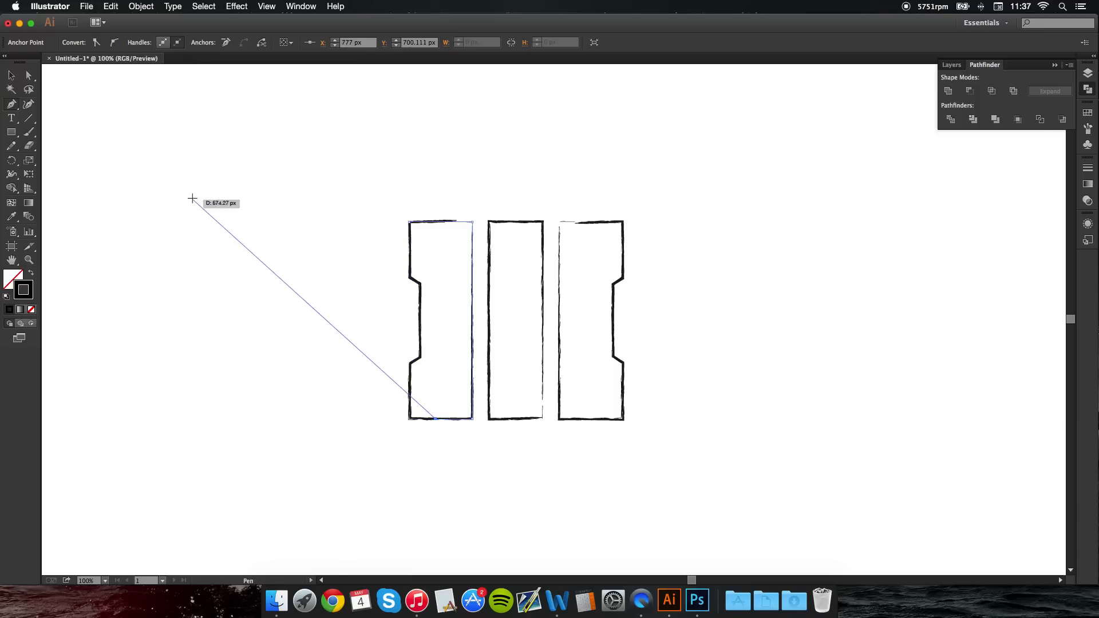
left_click(12, 75)
left_click(444, 248)
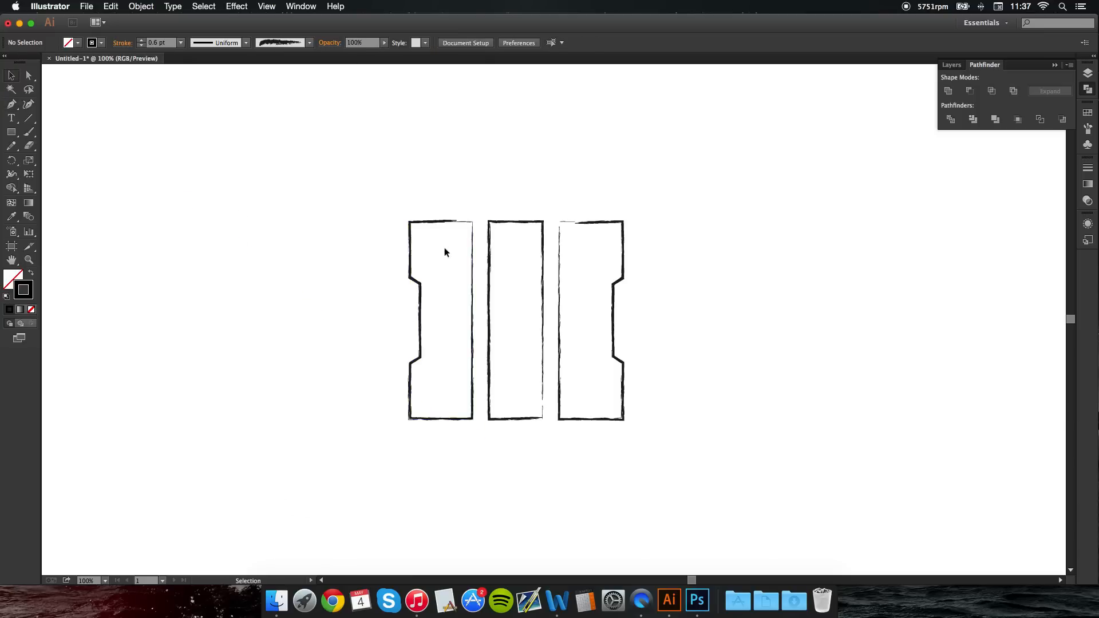
Step: Apply the same charcoal-style brush to the path traced on the first bar, with a 0.6 pt stroke weight
left_click(463, 224)
left_click(310, 43)
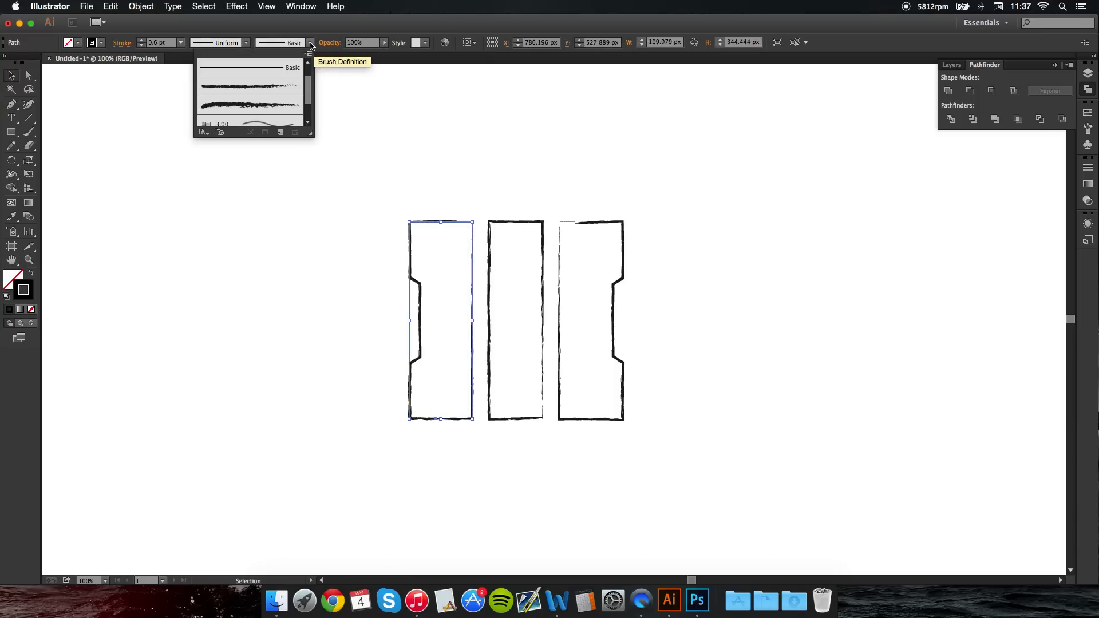
left_click(264, 104)
left_click(167, 43)
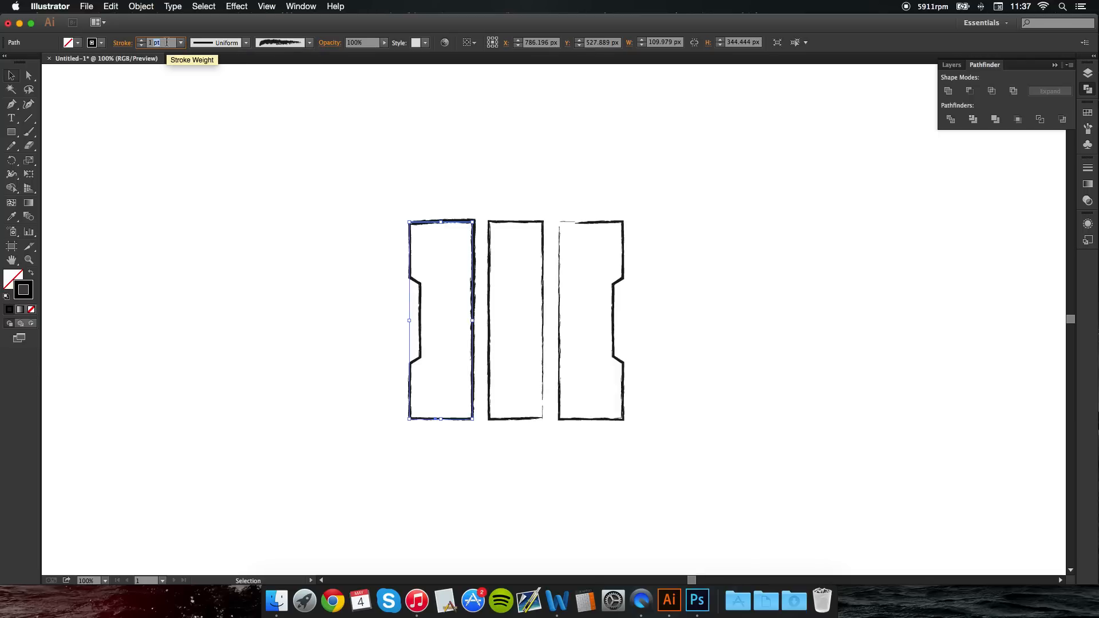
type("0.6")
key("Return")
left_click(201, 204)
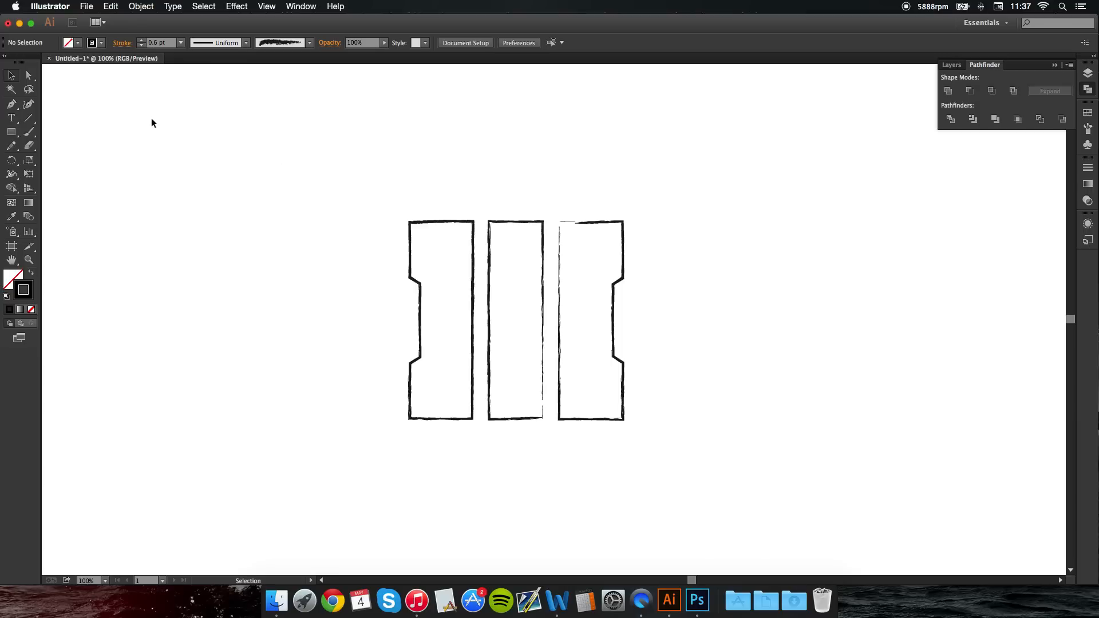
Step: Trace a Pen path from the middle bar's bottom edge around its lower-right corner and up its right edge
left_click(19, 106)
left_click(506, 420)
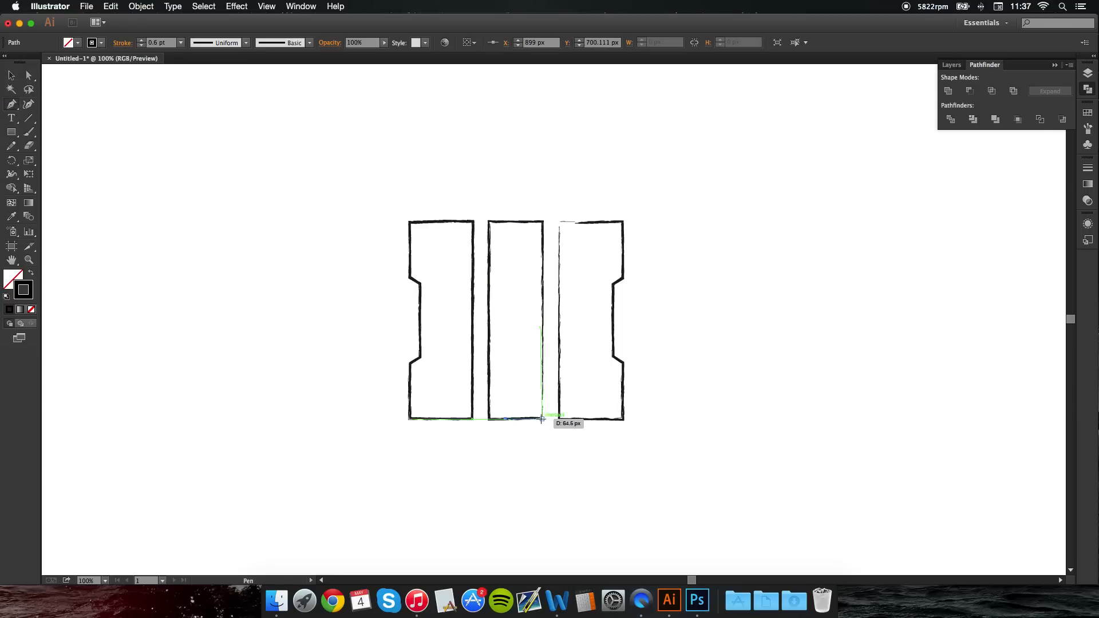
left_click(542, 419)
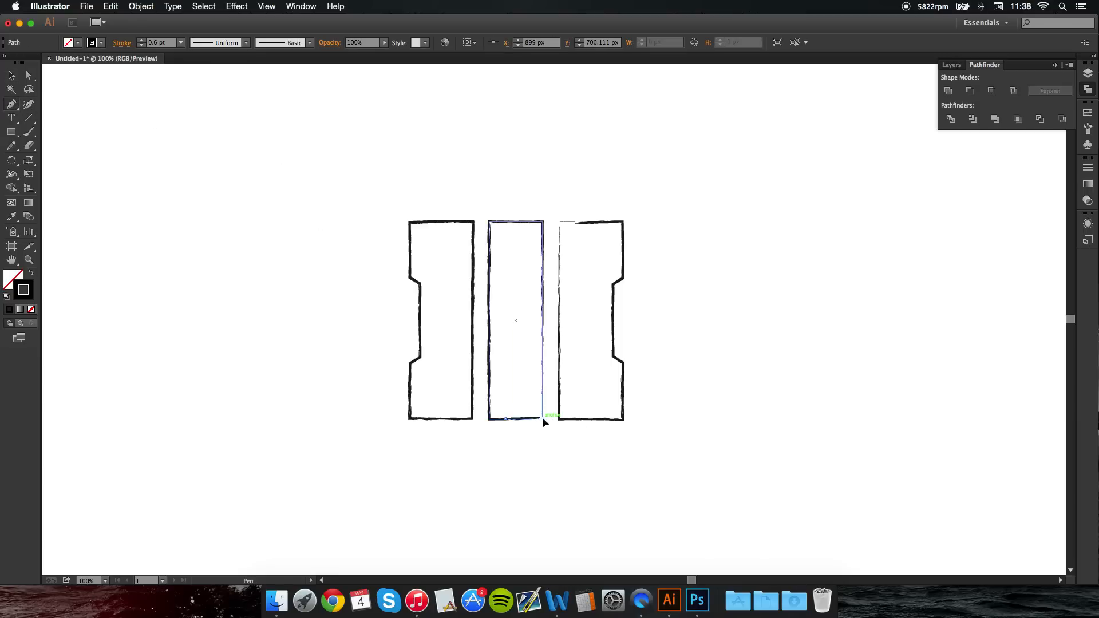
left_click(542, 227)
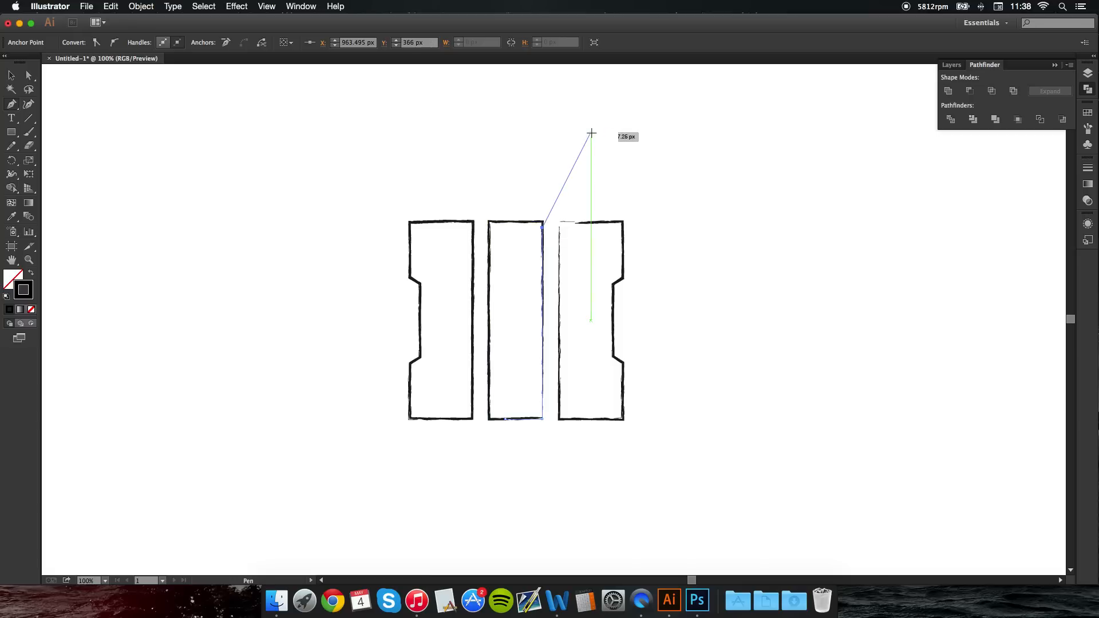
left_click(11, 75)
Step: Give the path traced on the middle bar the same charcoal-style brush at a 0.6 pt stroke weight
left_click(488, 305)
left_click(542, 314)
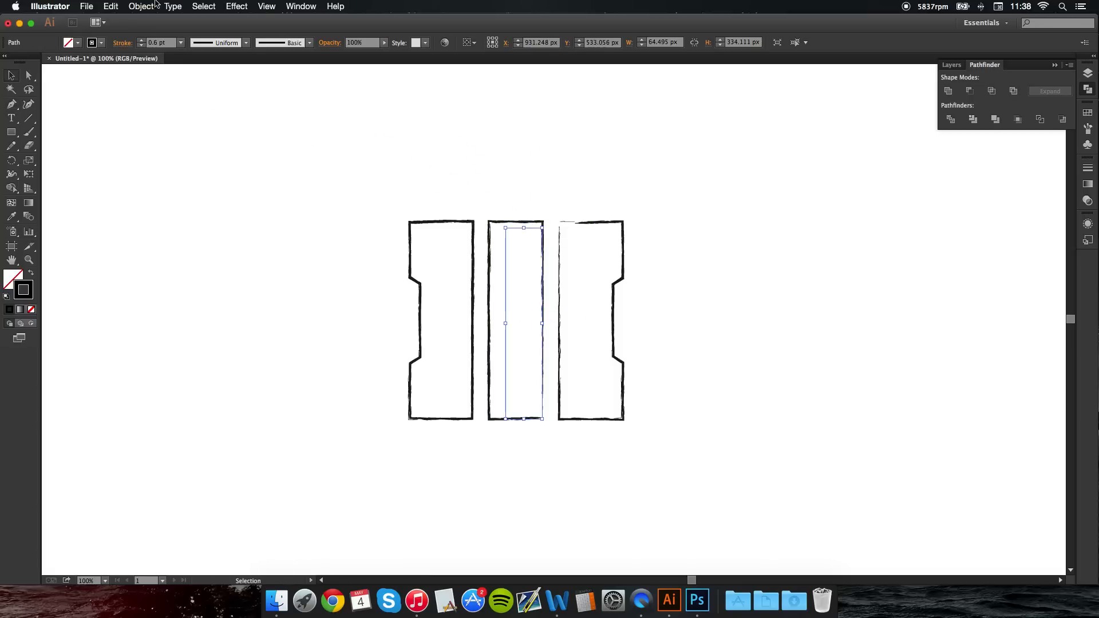
left_click(302, 45)
left_click(302, 51)
left_click(309, 43)
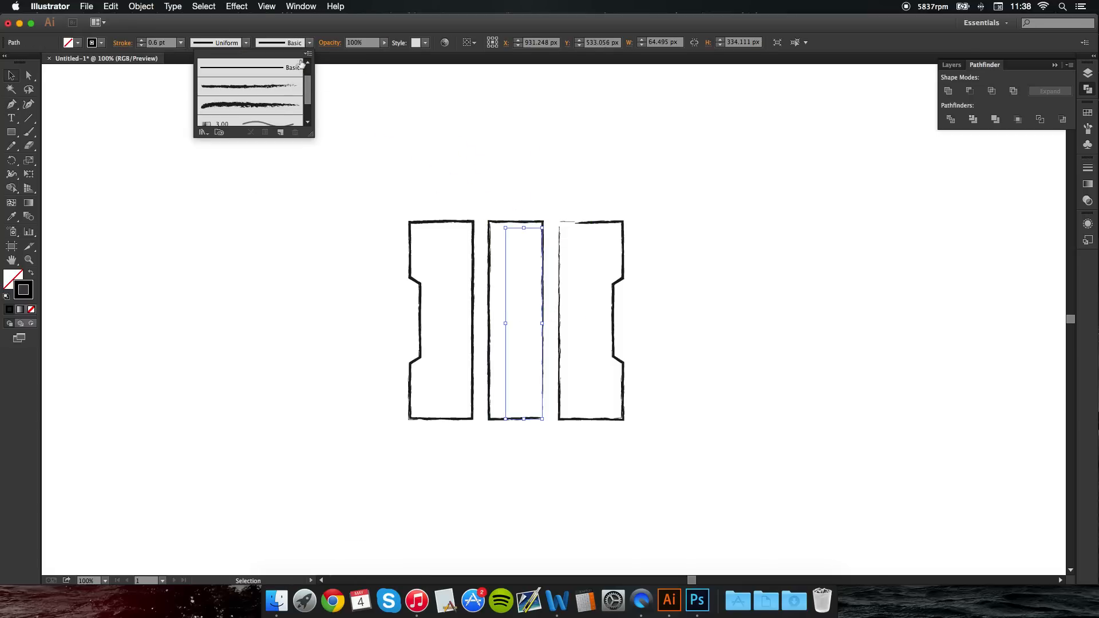
left_click(280, 105)
left_click(154, 44)
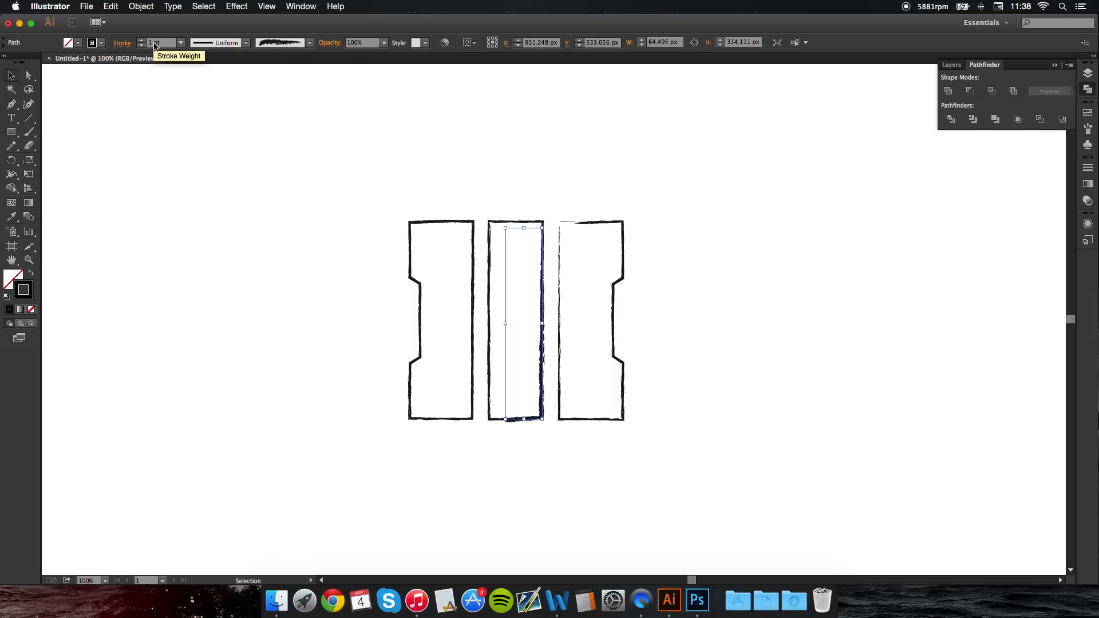
left_click(162, 42)
type("0.6")
left_click(184, 118)
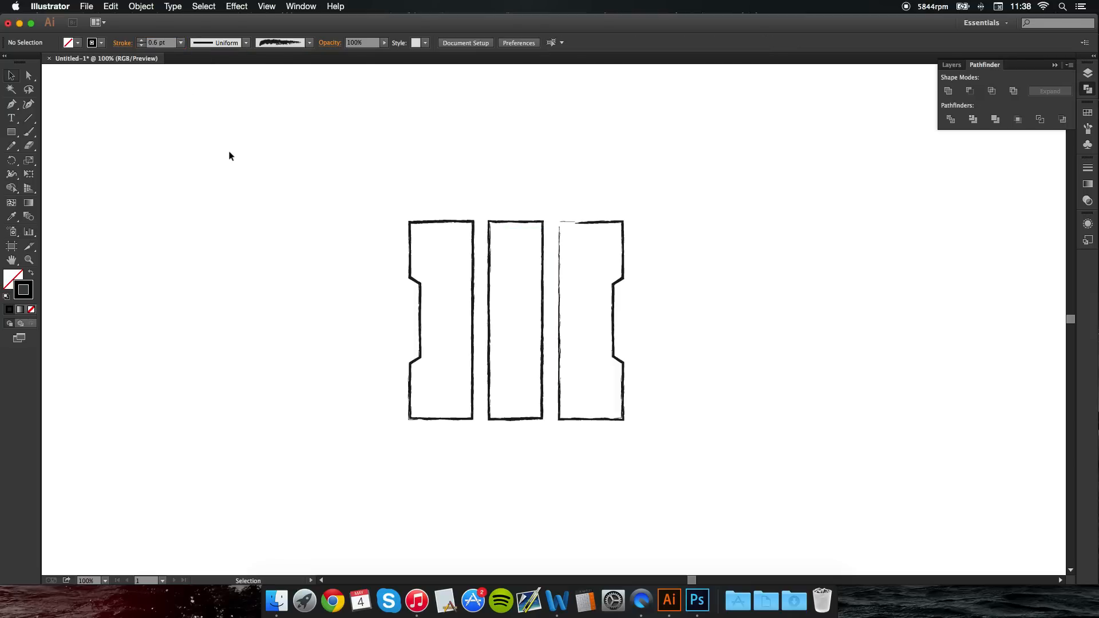
Step: Trace a Pen path about 110 × 202 px up the third bar's inner vertical edge, across its top edge and down to the notch
left_click(10, 103)
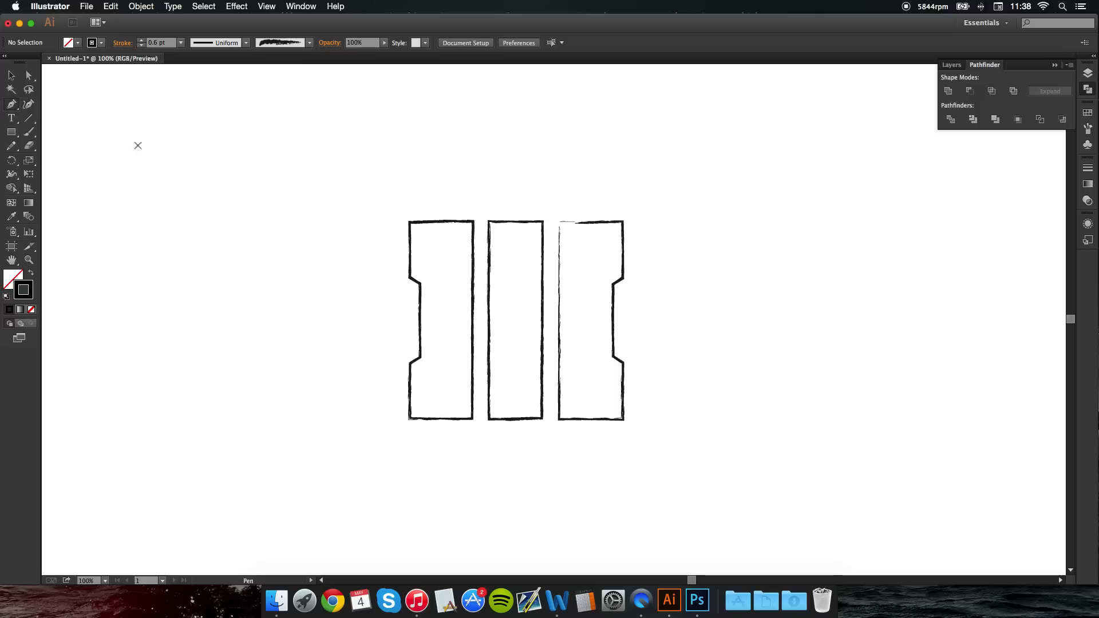
left_click(558, 337)
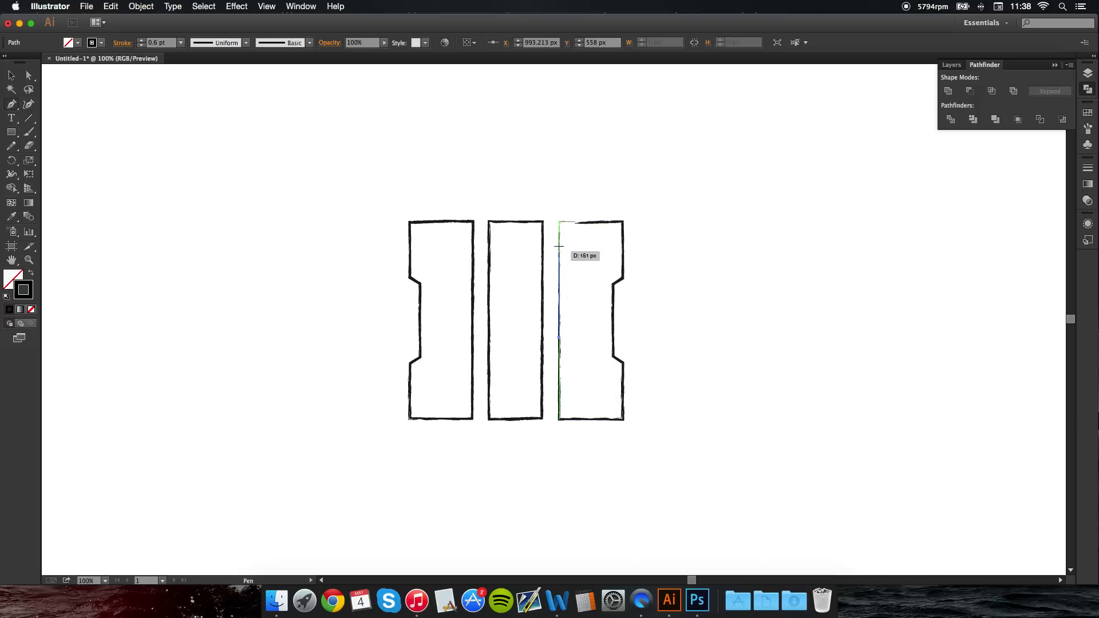
left_click(568, 222)
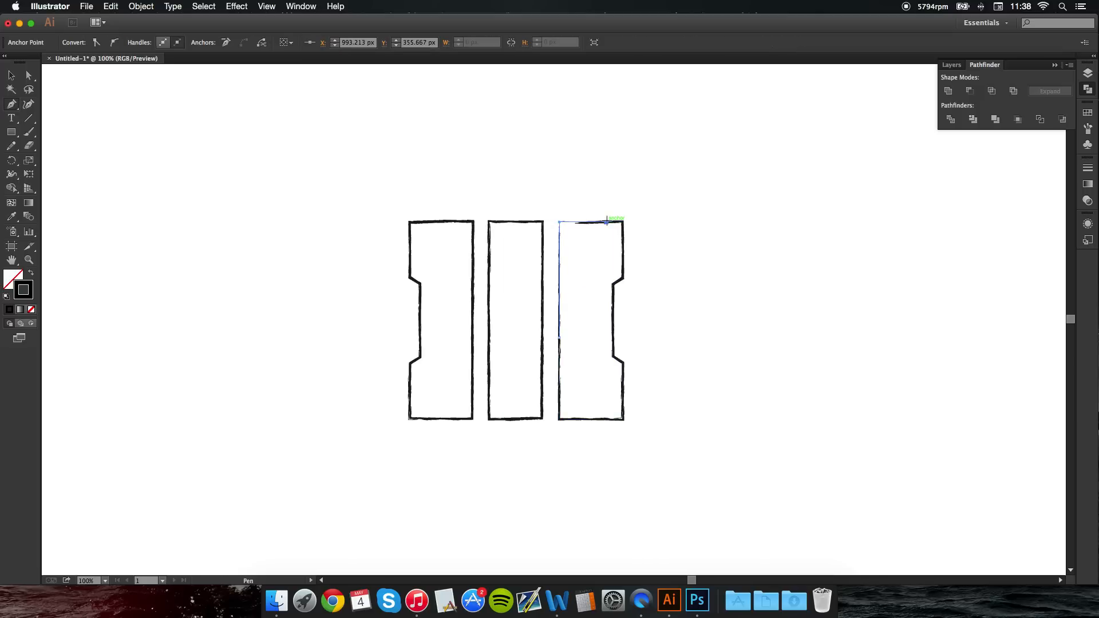
left_click(622, 222)
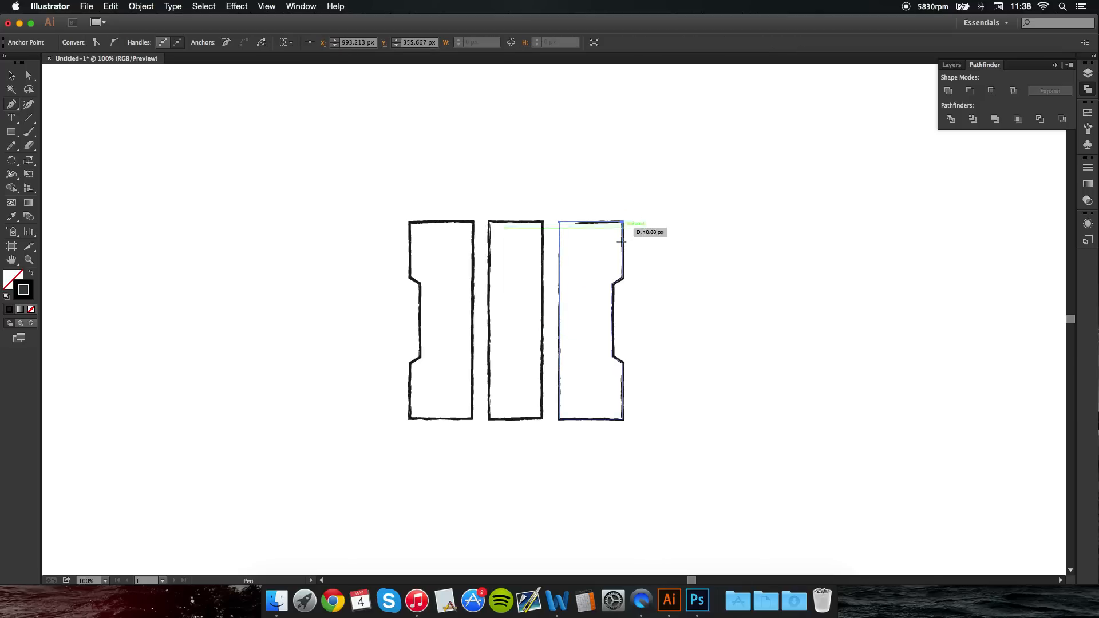
left_click(622, 267)
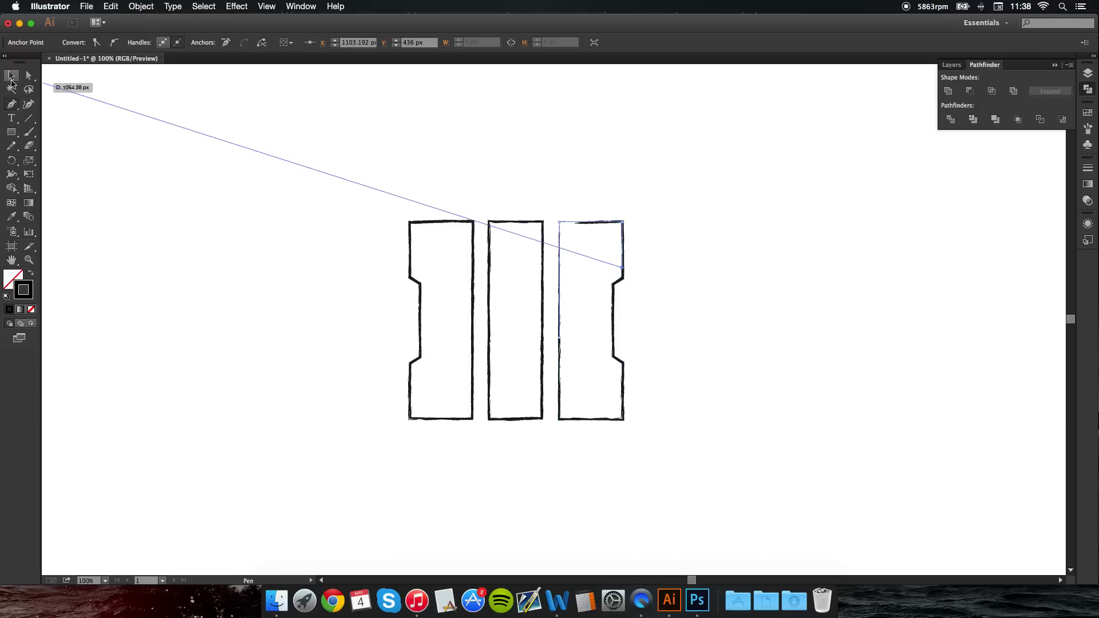
left_click(11, 74)
left_click(236, 128)
Step: Give the path traced on the third bar the same charcoal-style brush at a 0.6 pt stroke weight
left_click(571, 222)
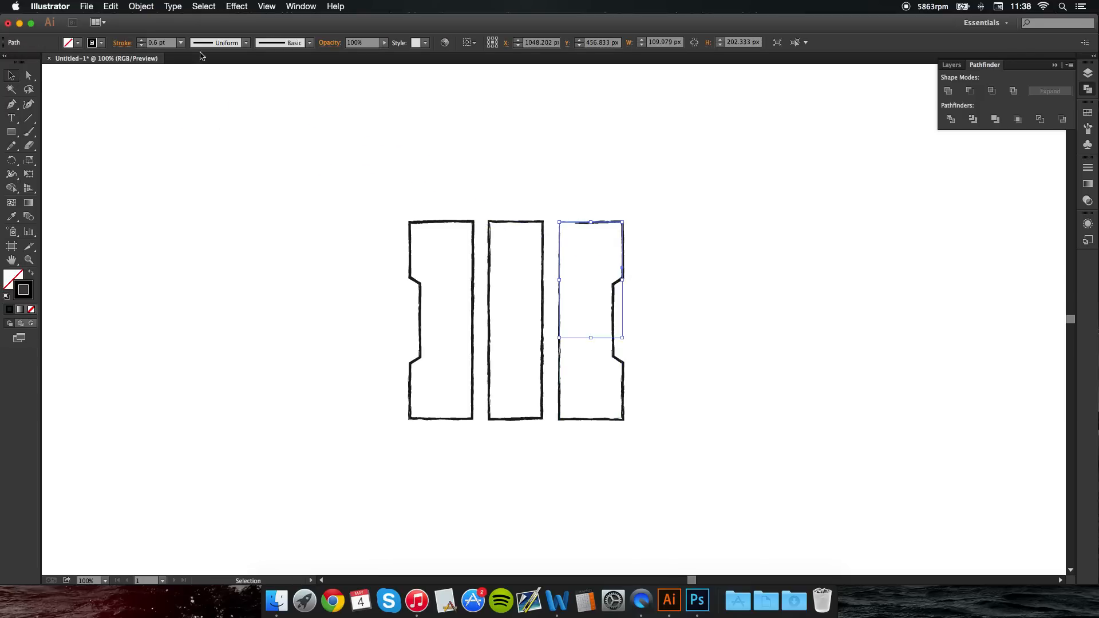
left_click(309, 43)
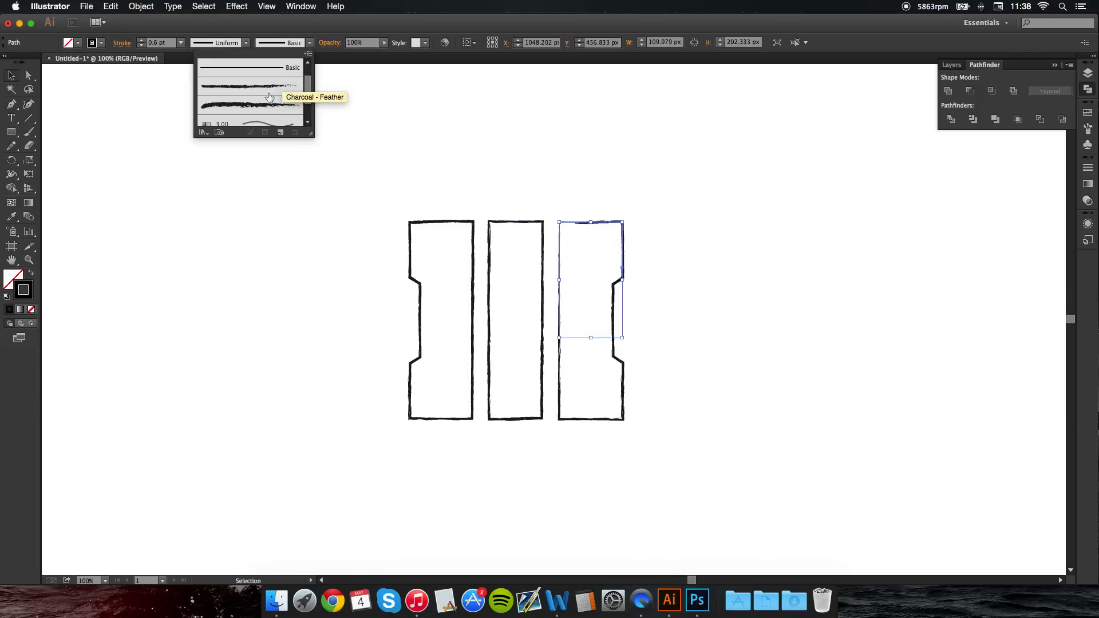
left_click(256, 105)
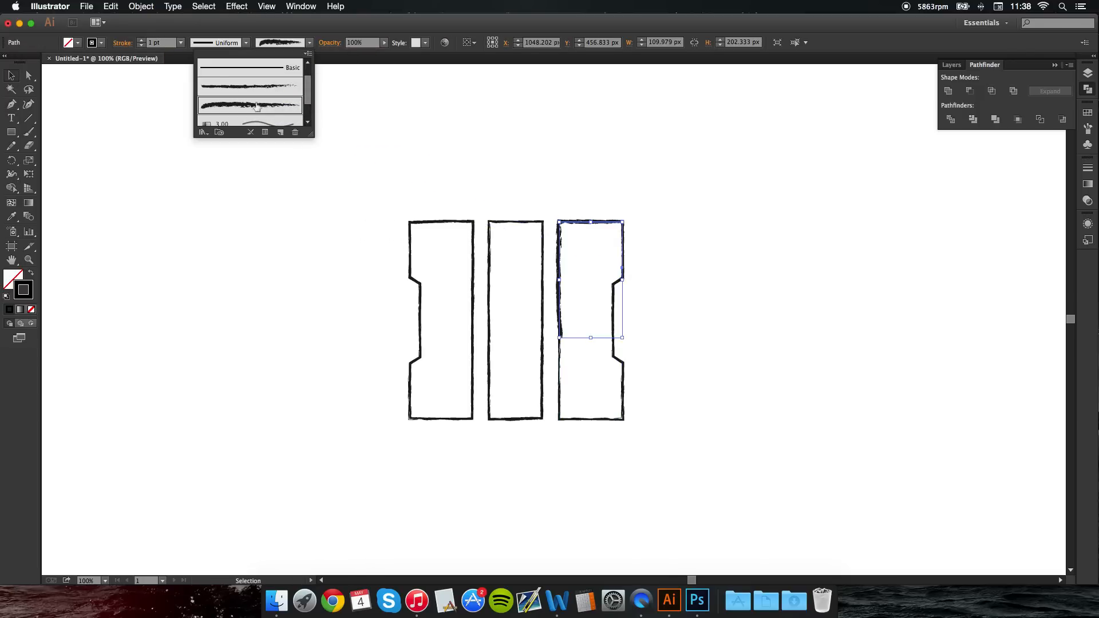
left_click(166, 43)
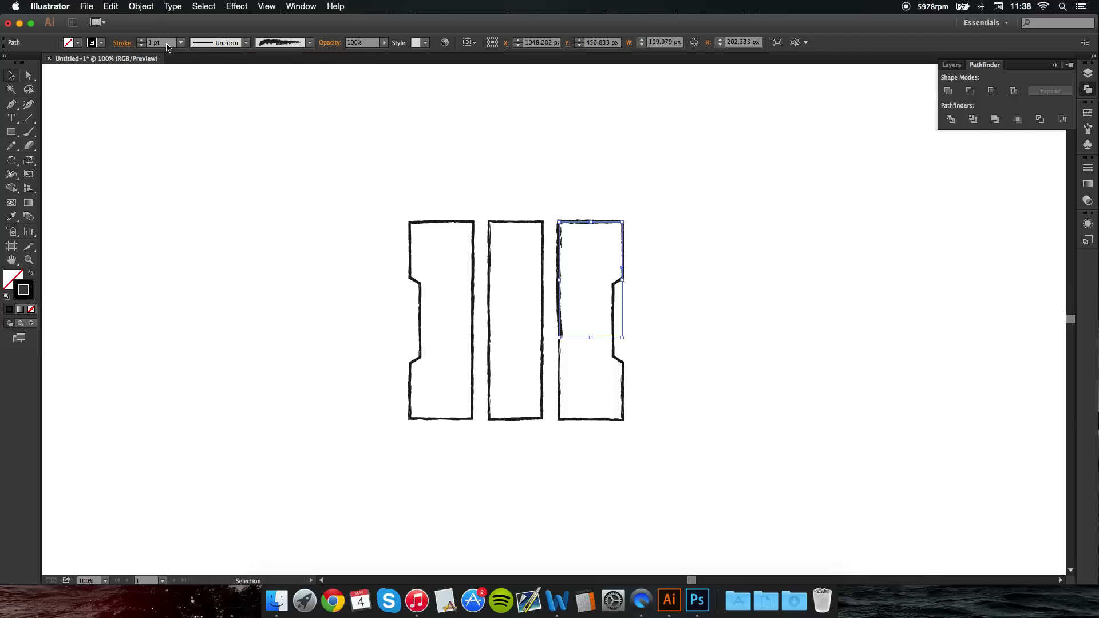
double_click(159, 44)
triple_click(159, 44)
type("0.6")
left_click(156, 100)
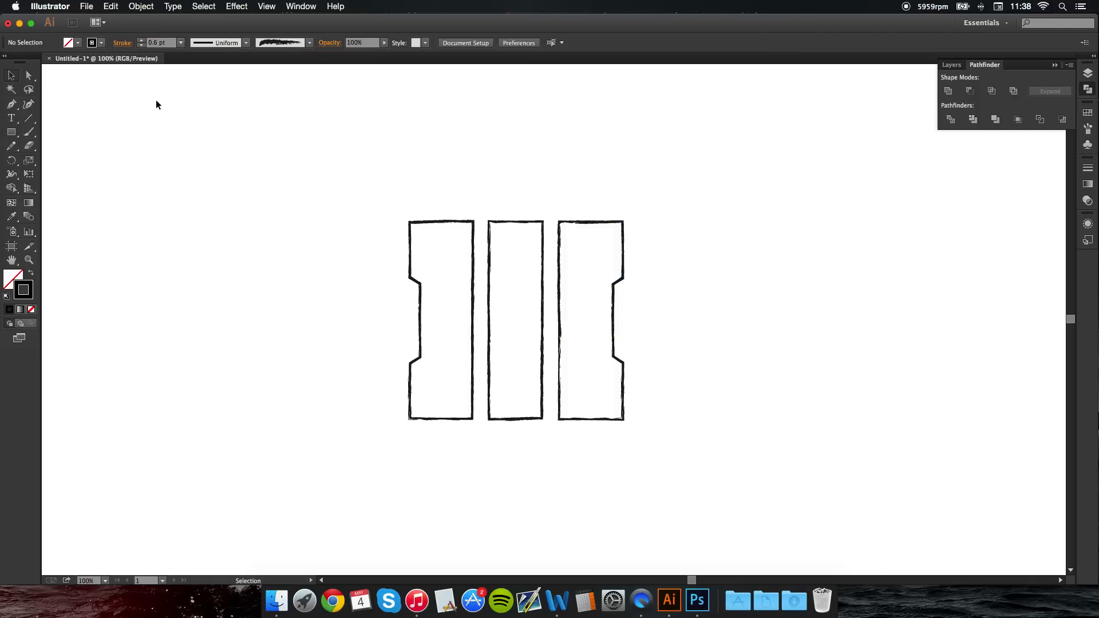
Step: Apply the lens-shaped variable width profile, tapering at both ends, to the path traced on the third bar
left_click(560, 330)
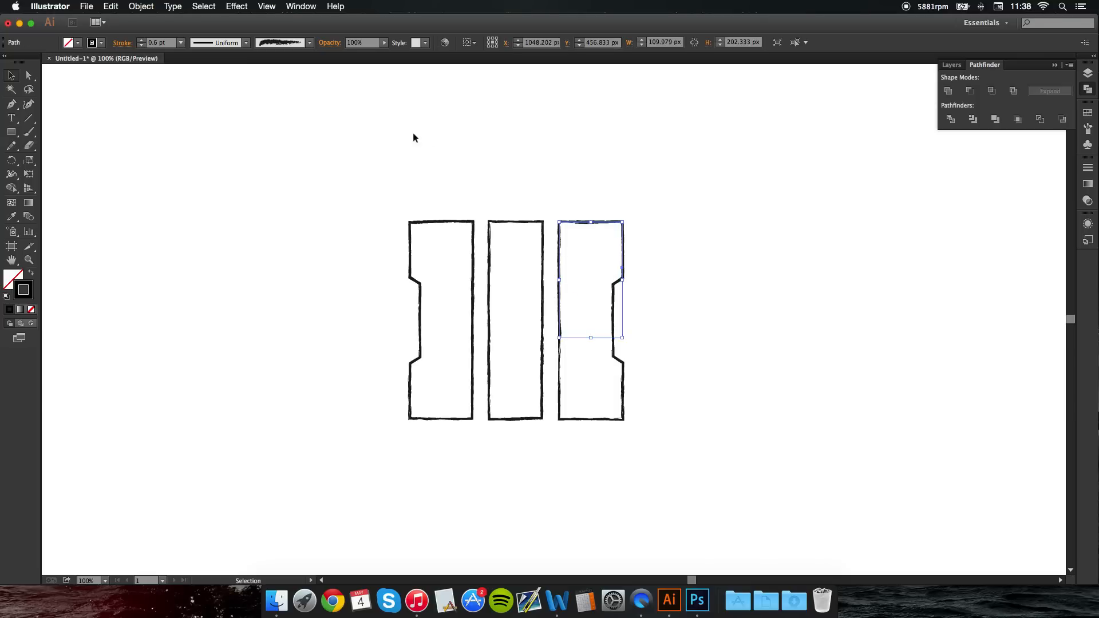
left_click(310, 44)
left_click(245, 42)
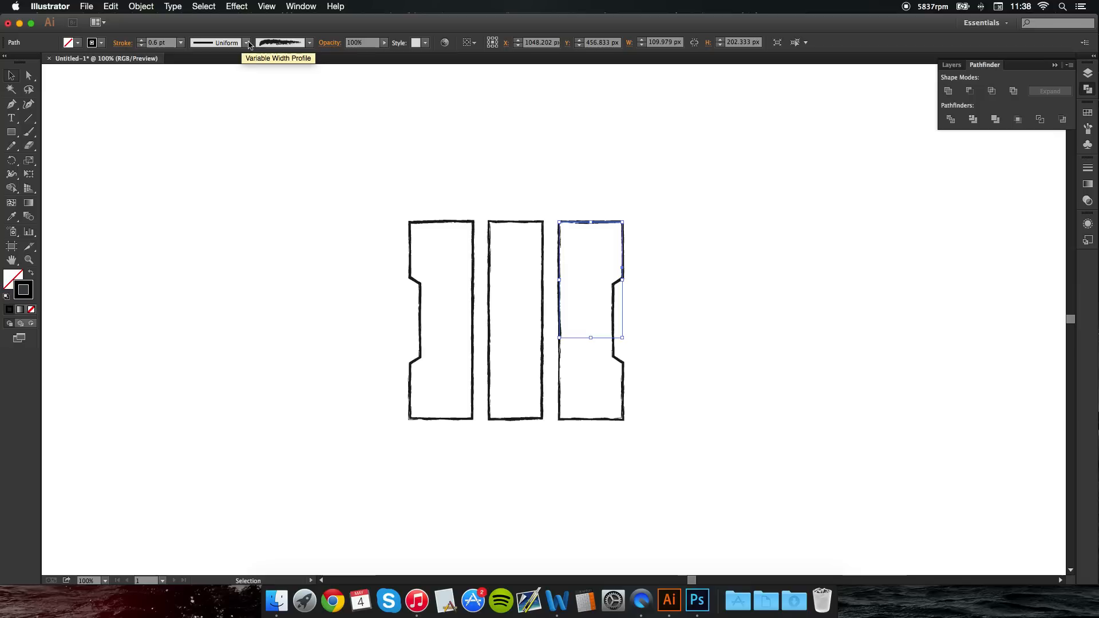
left_click(246, 43)
left_click(222, 79)
left_click(243, 141)
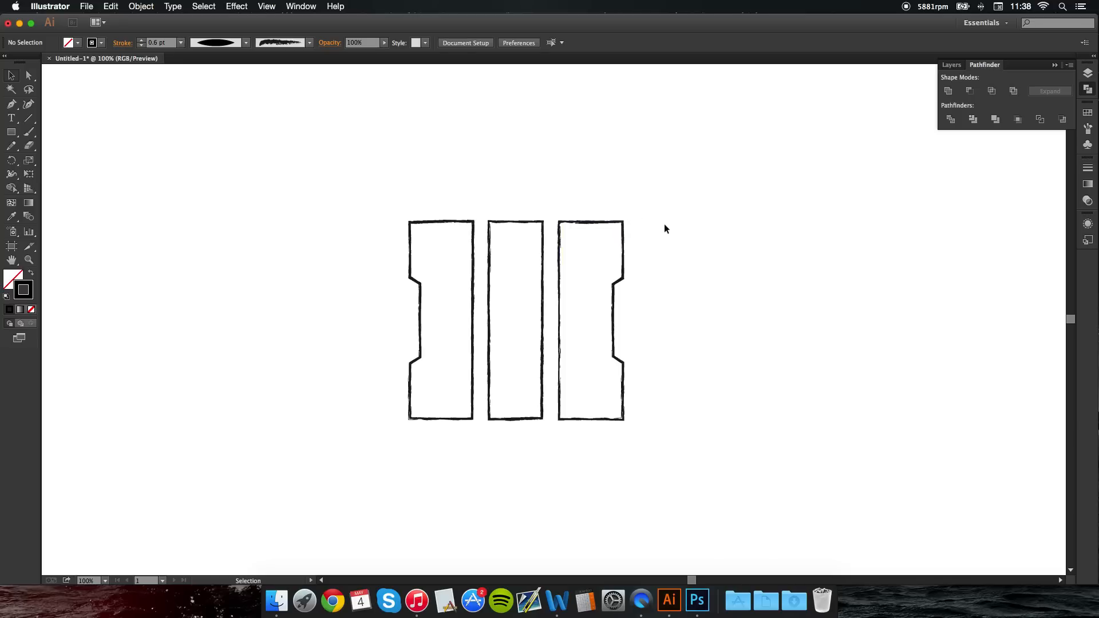
Step: Select all the emblem outlines, switch to Photoshop and paste them onto the blank white canvas as a Smart Object
key("a")
left_click_drag(682, 173, 297, 494)
key("v")
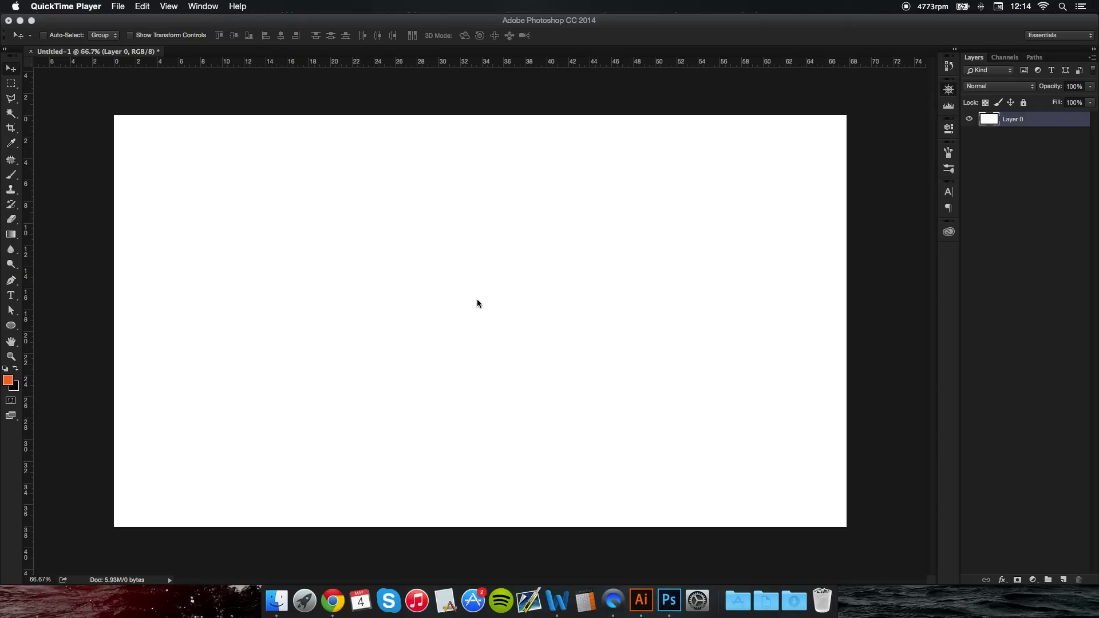
left_click(479, 303)
key("super+v")
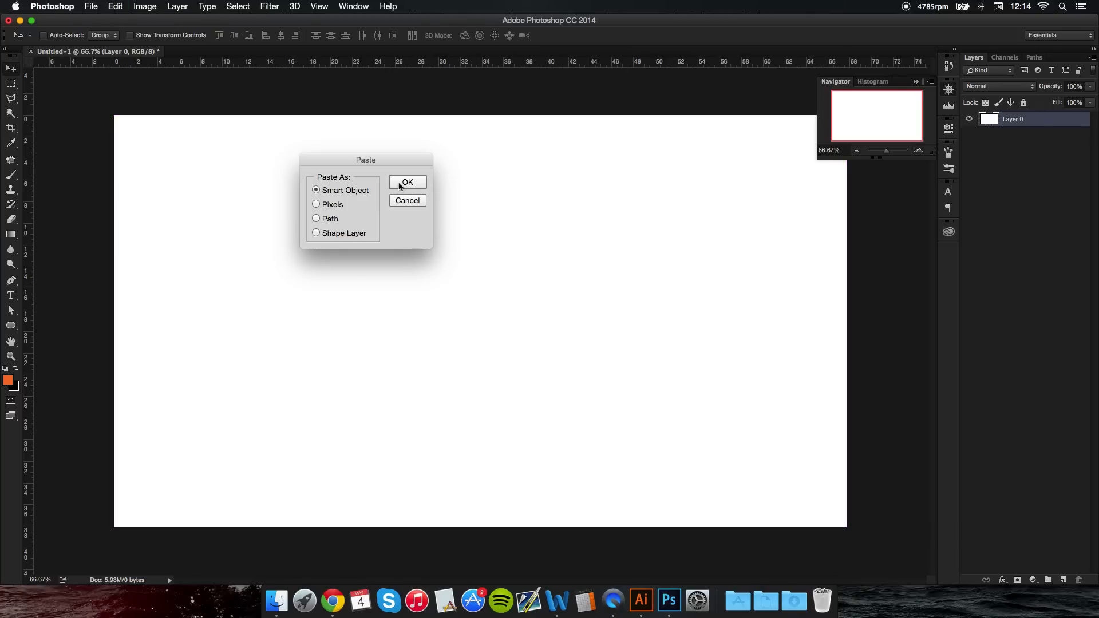
left_click(414, 183)
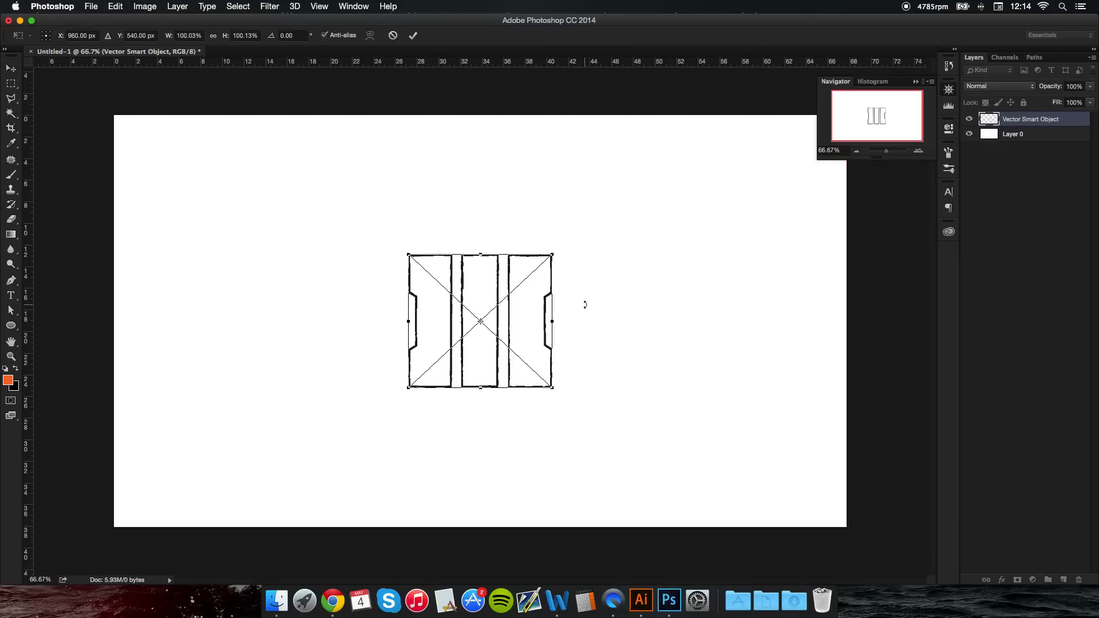
key("Return")
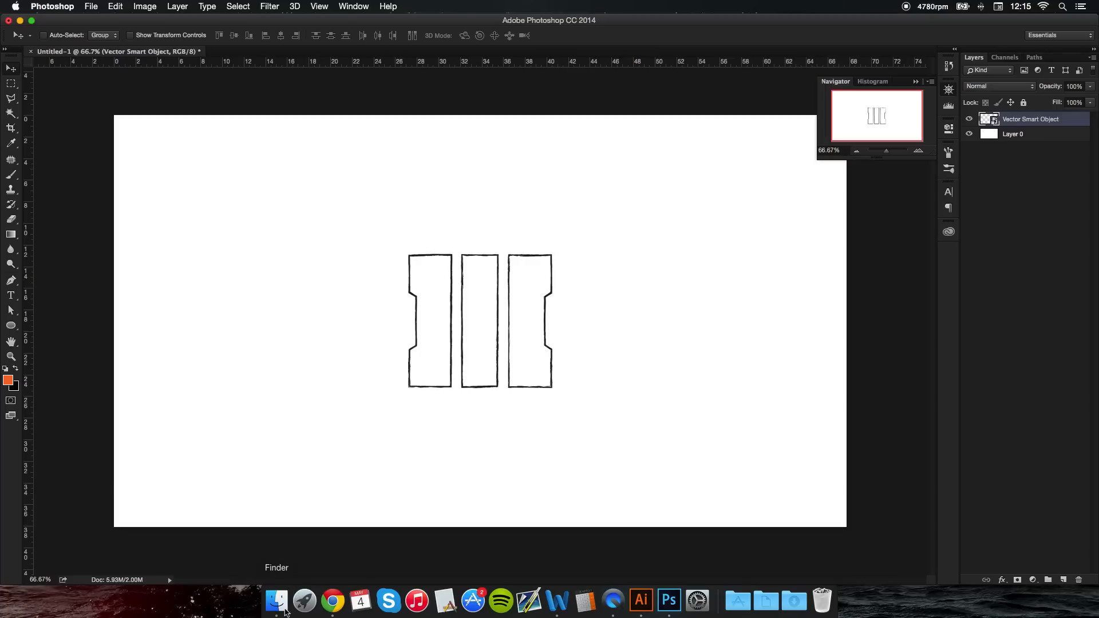
Step: Place Concrete.jpg from the Tutorial 2 folder into the document and move its layer beneath the pasted emblem
left_click(274, 601)
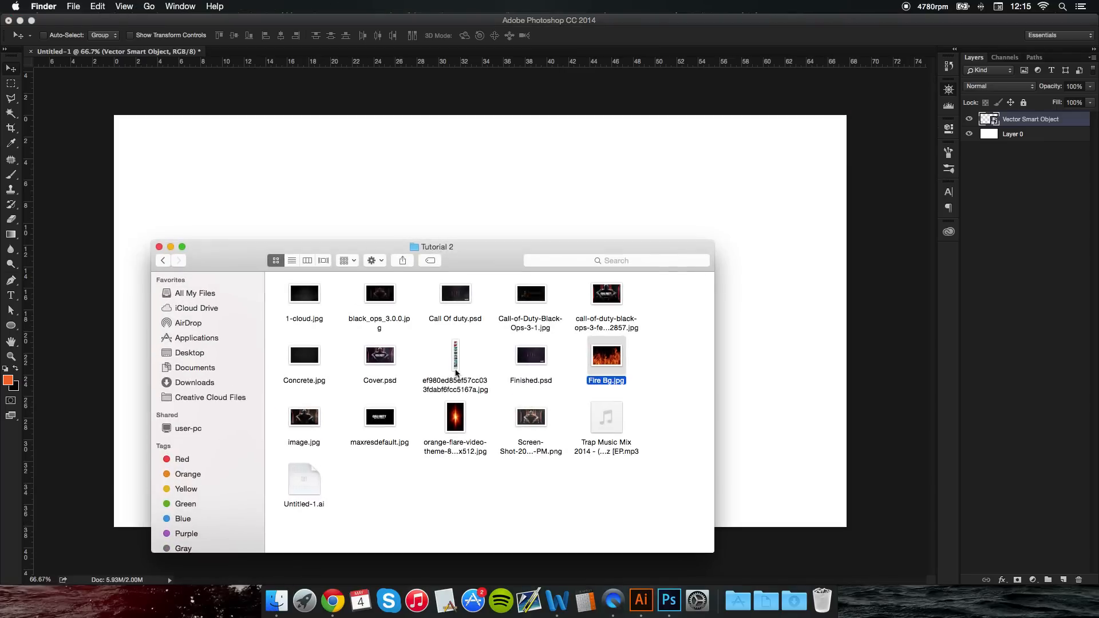
left_click_drag(293, 360, 518, 194)
key("Return")
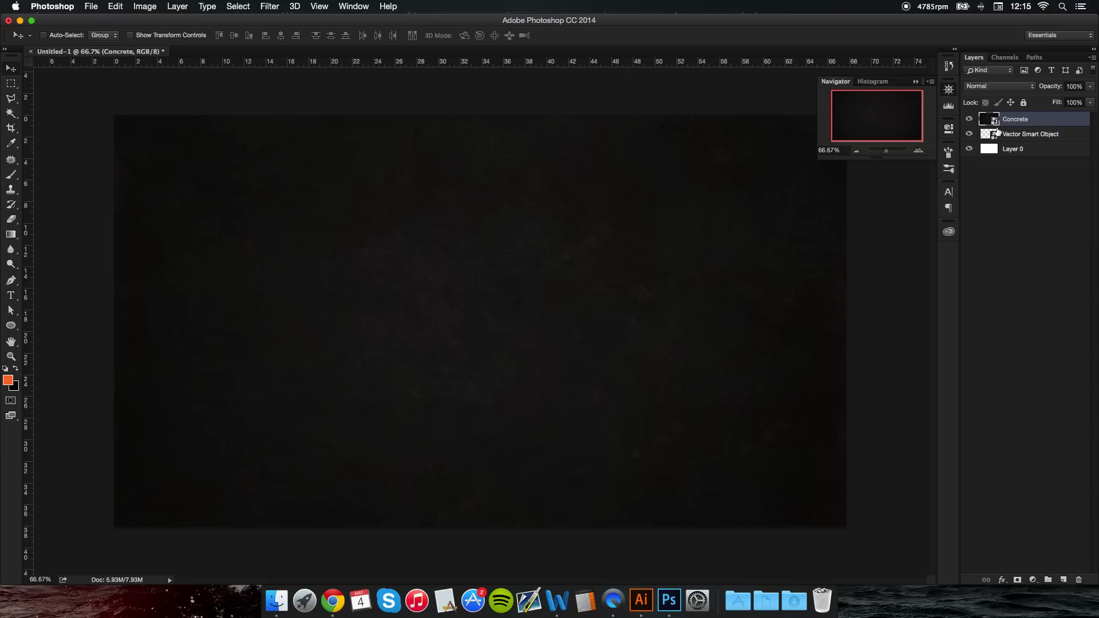
left_click(1041, 134)
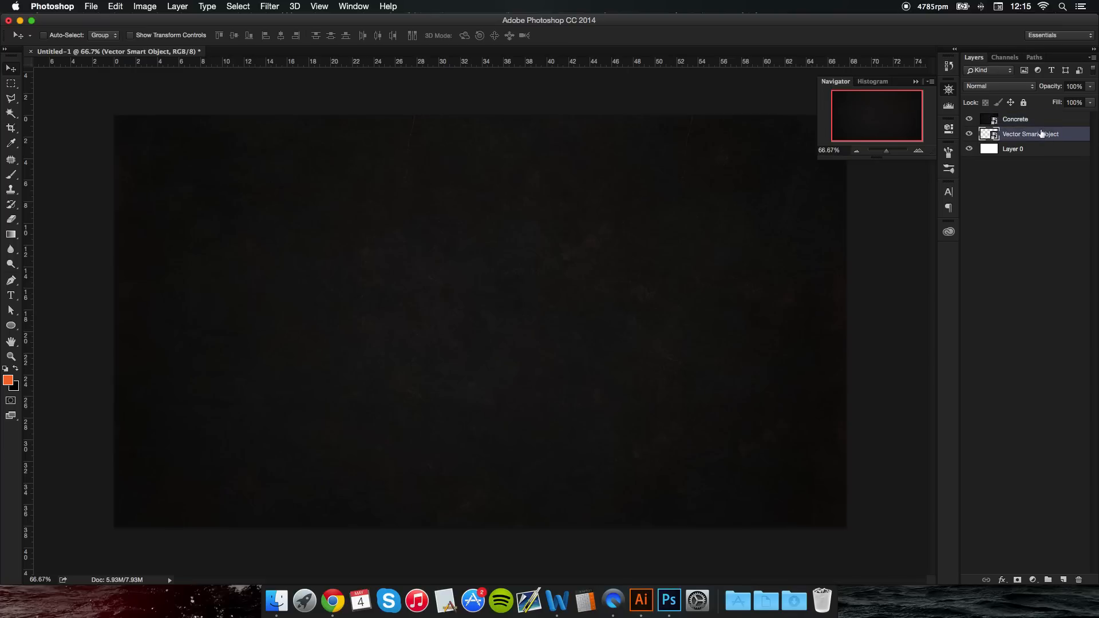
left_click(1042, 121)
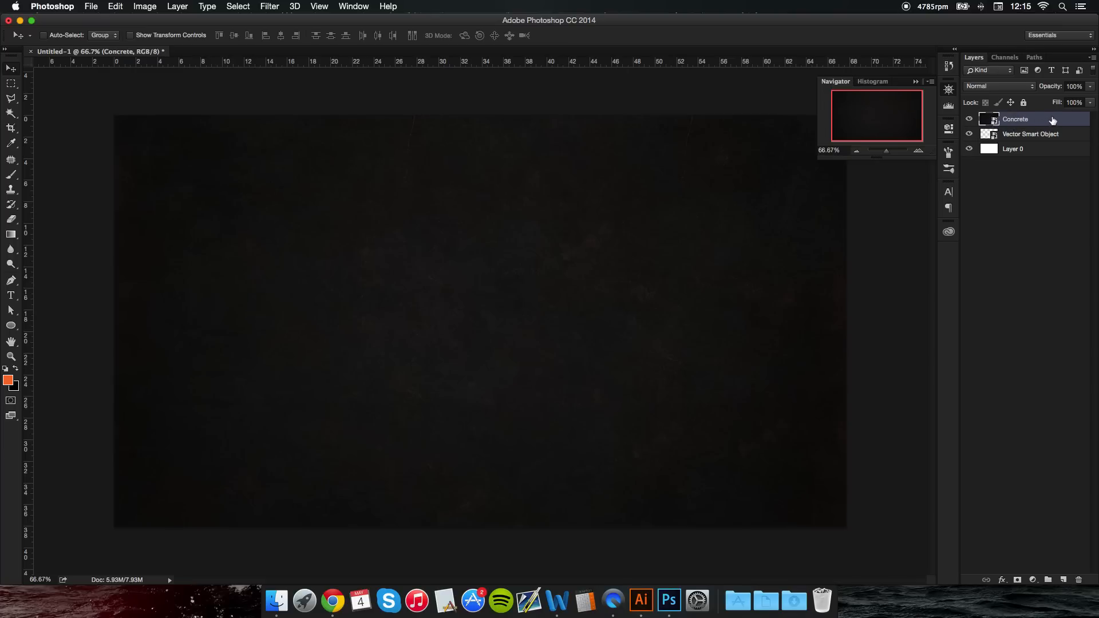
left_click_drag(1051, 119, 1050, 139)
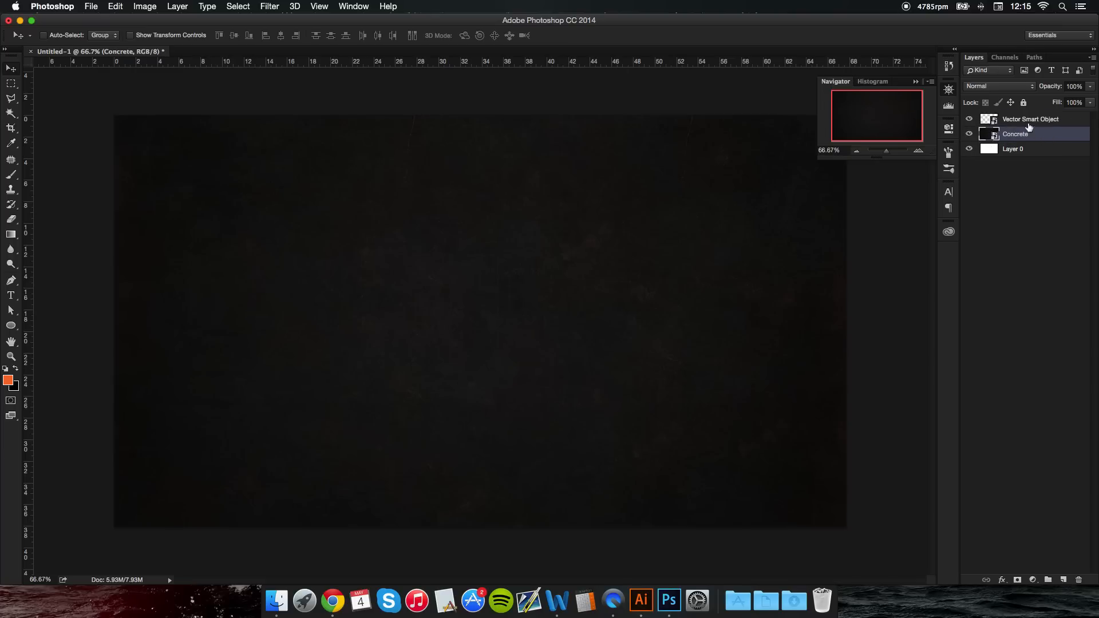
Step: Rename the Vector Smart Object layer to Emblem
left_click(1027, 120)
double_click(1019, 119)
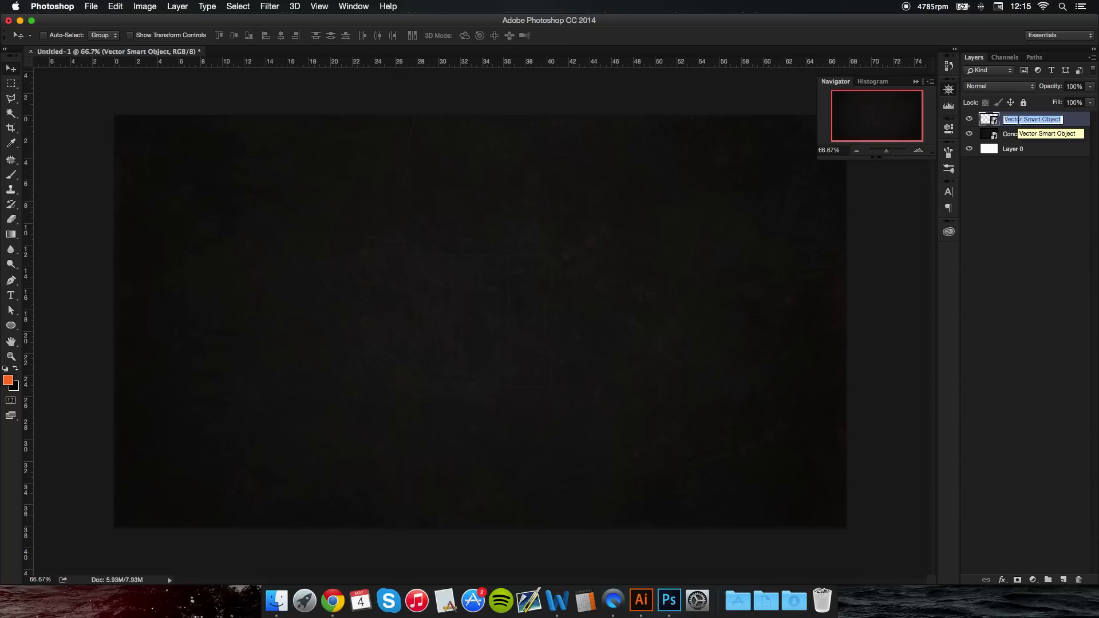
type("Emblem")
key("Return")
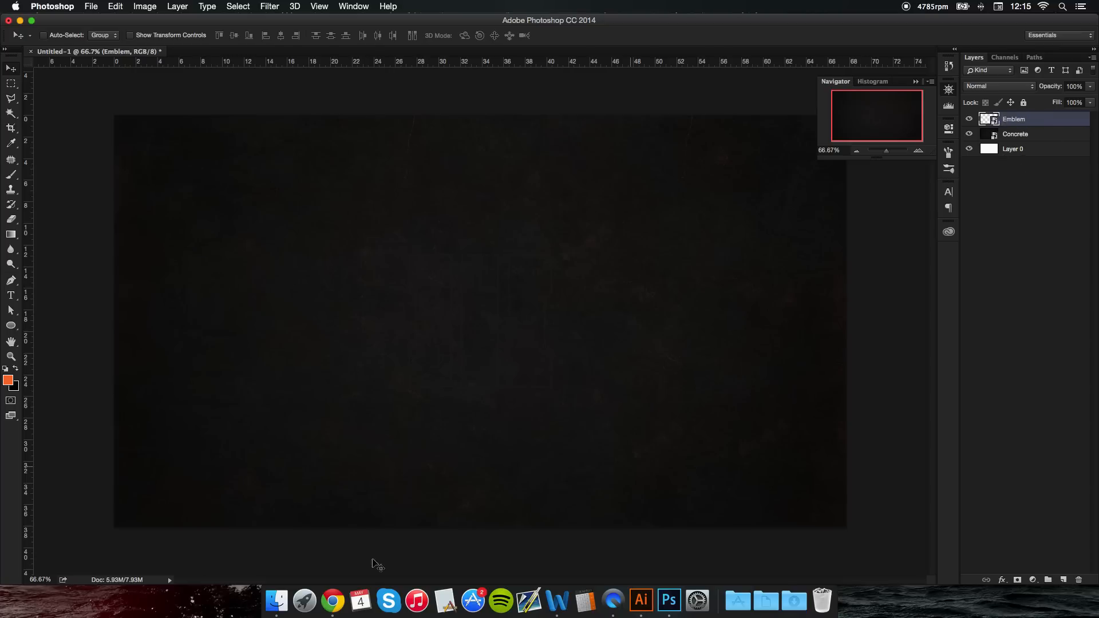
Step: Place Fire Bg.jpg from the Tutorial 2 folder above the Emblem layer and set its blend mode to Screen
left_click(280, 612)
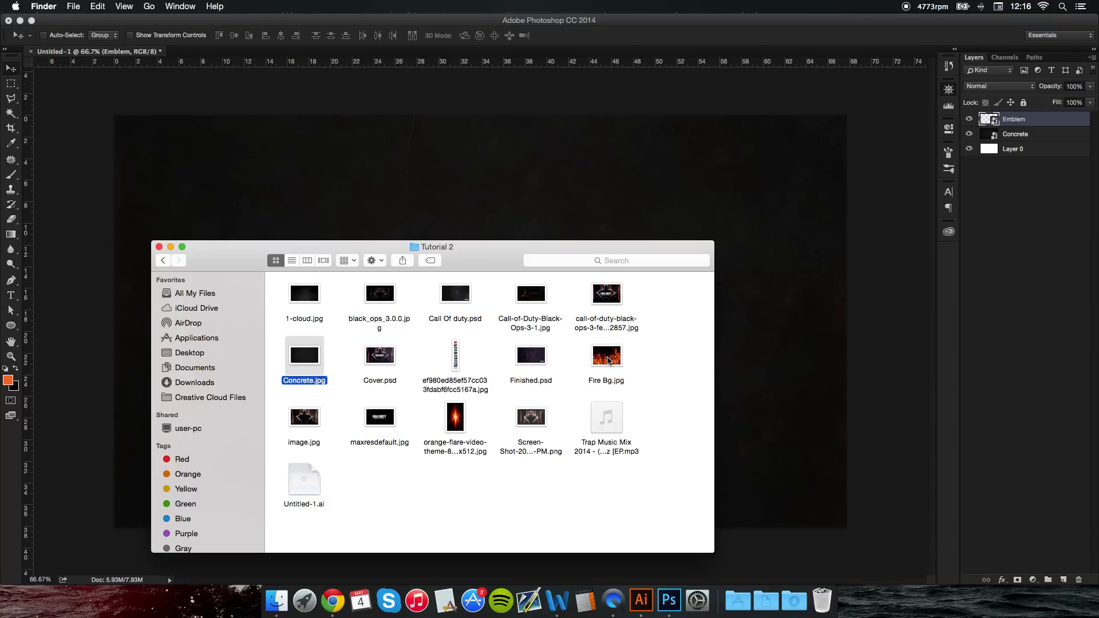
left_click_drag(608, 359, 704, 207)
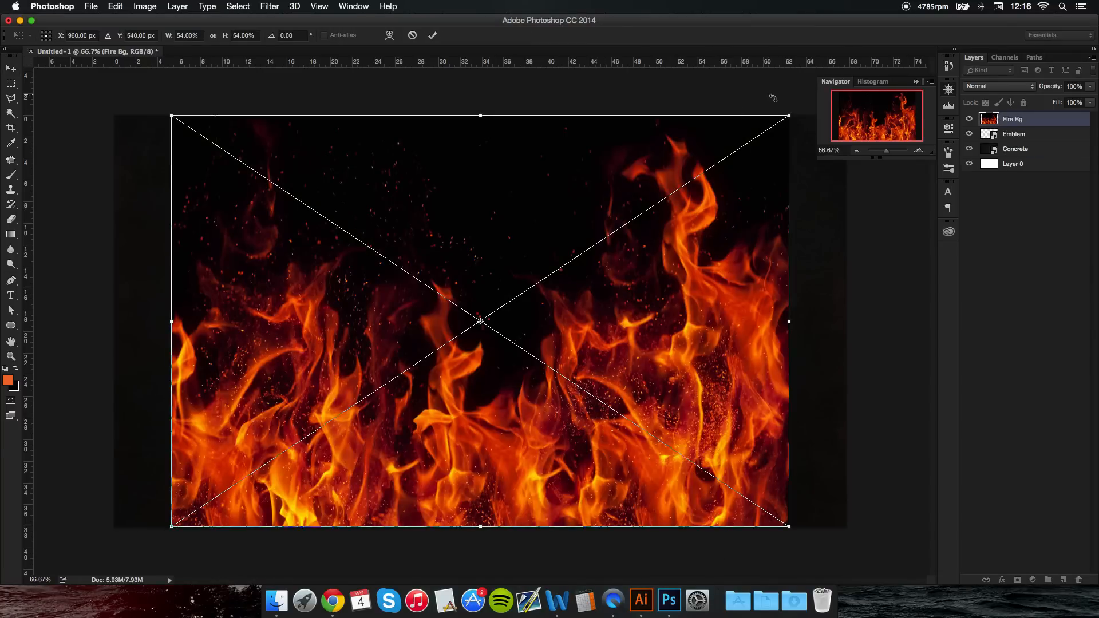
left_click(432, 35)
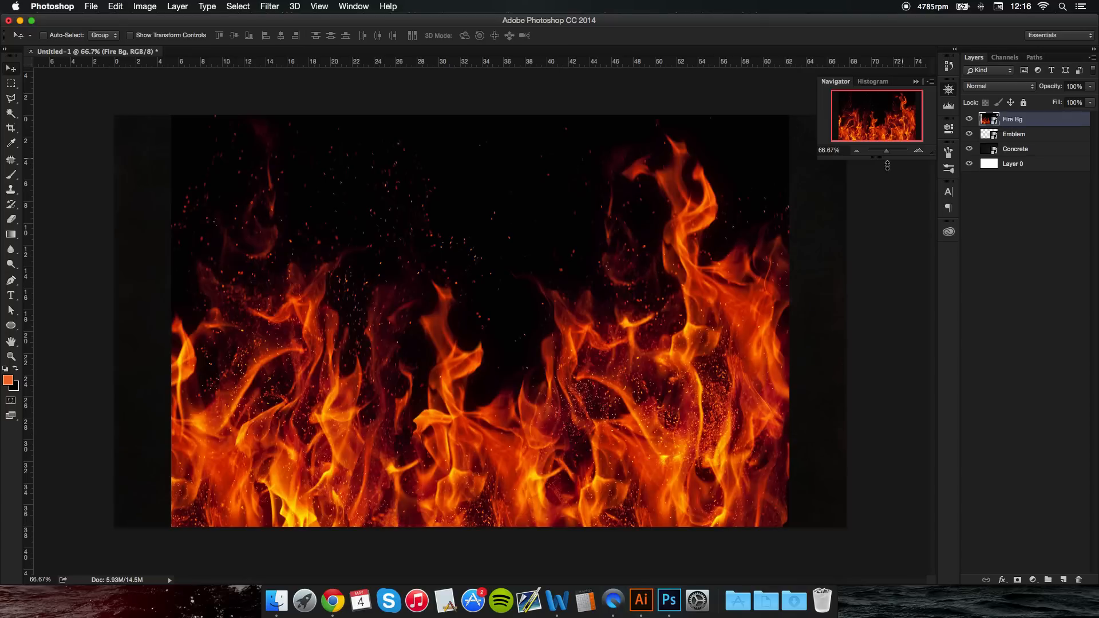
right_click(1042, 122)
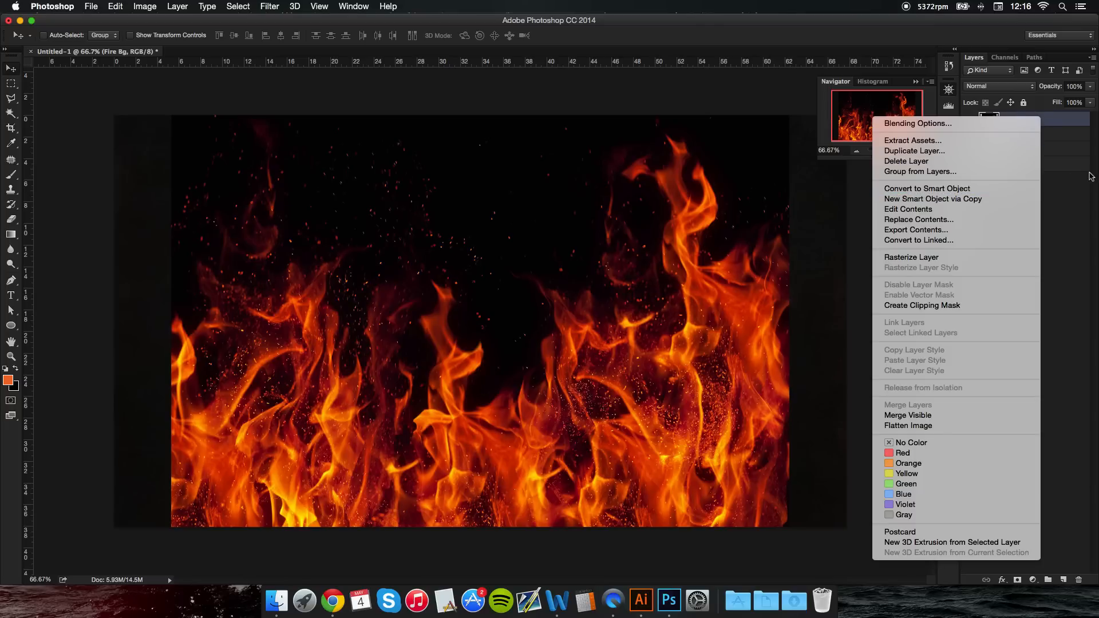
left_click(1075, 192)
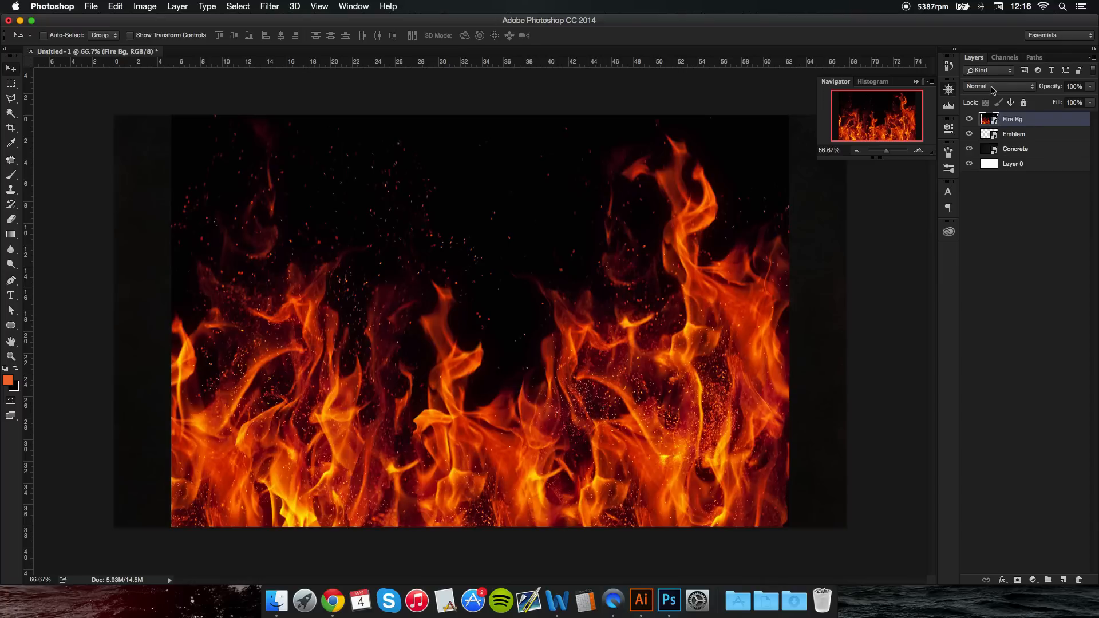
left_click(993, 87)
left_click(985, 169)
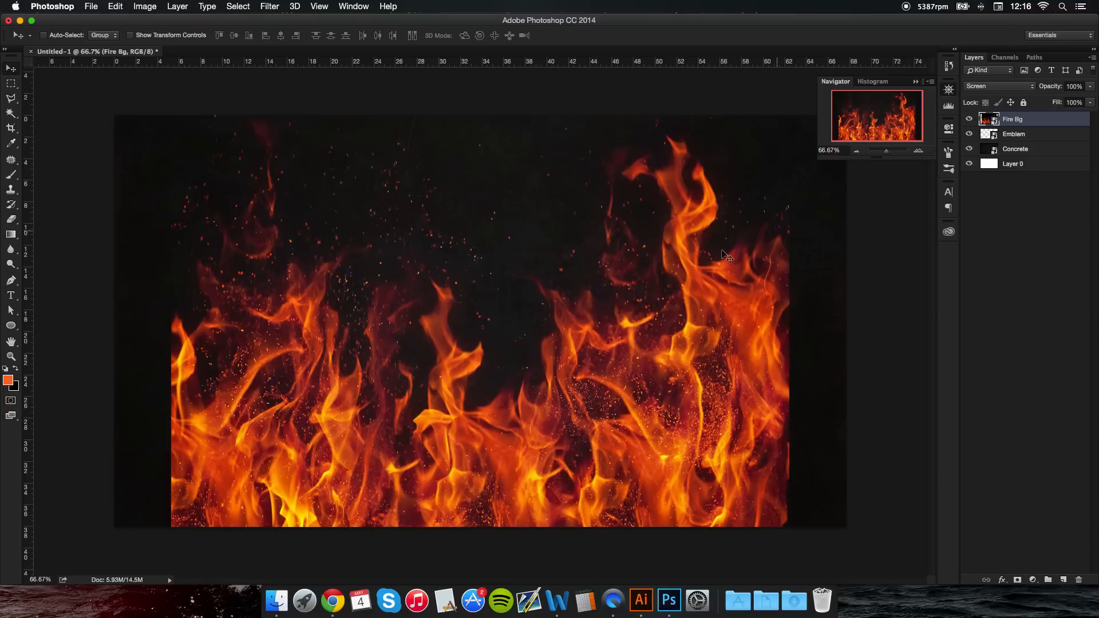
Step: Scale the fire image about its centre to roughly half its size and nudge it up about 40 px over the emblem
key("super+t")
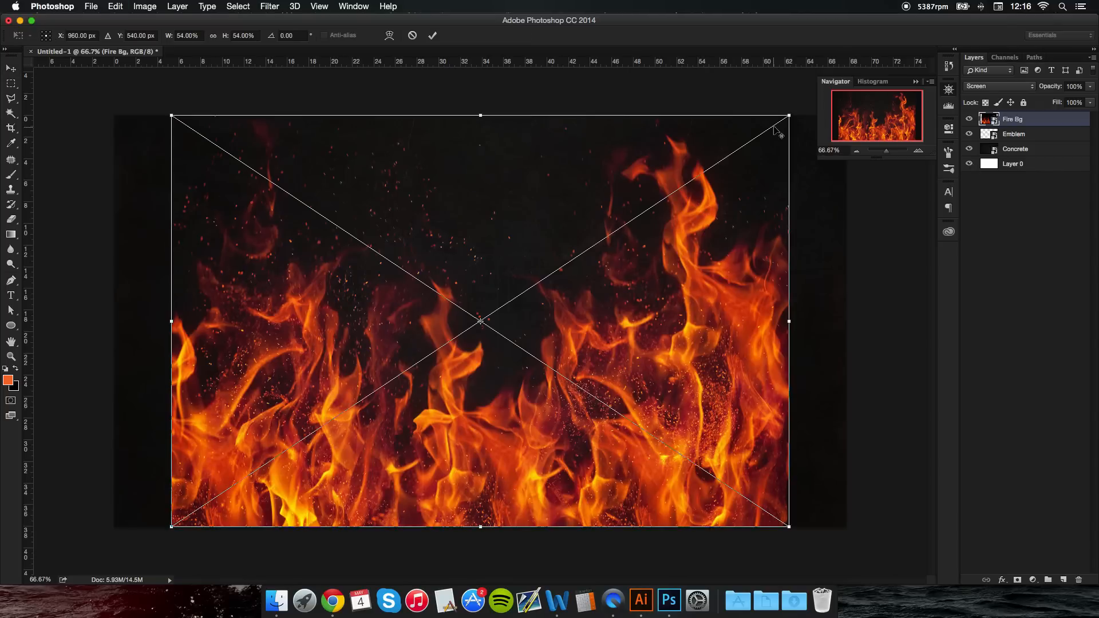
left_click_drag(789, 115, 658, 233)
key("Return")
key("shift+Up")
key("shift+Up")
key("shift+Up")
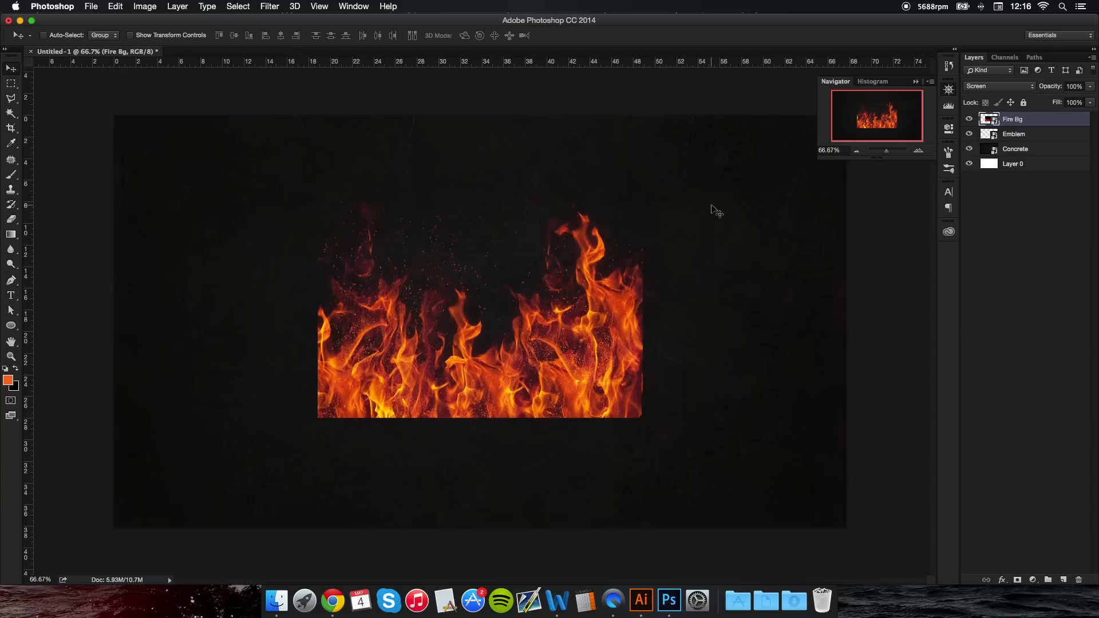
key("shift+Up")
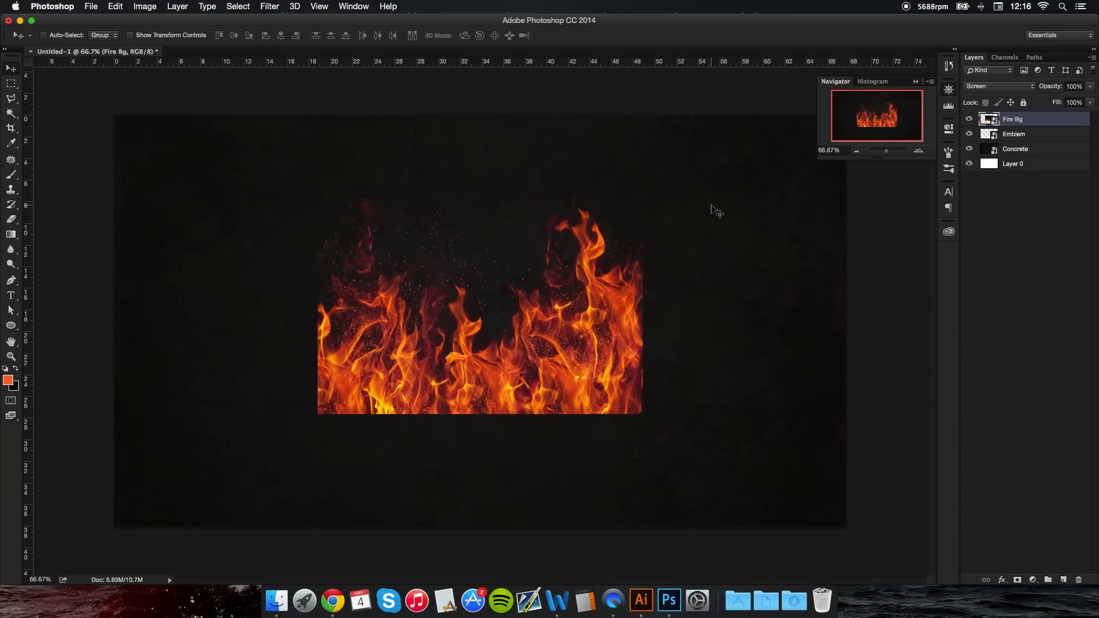
Step: Clip the Fire Bg layer to the Emblem layer and duplicate the fire layer
left_click(1025, 125, "alt")
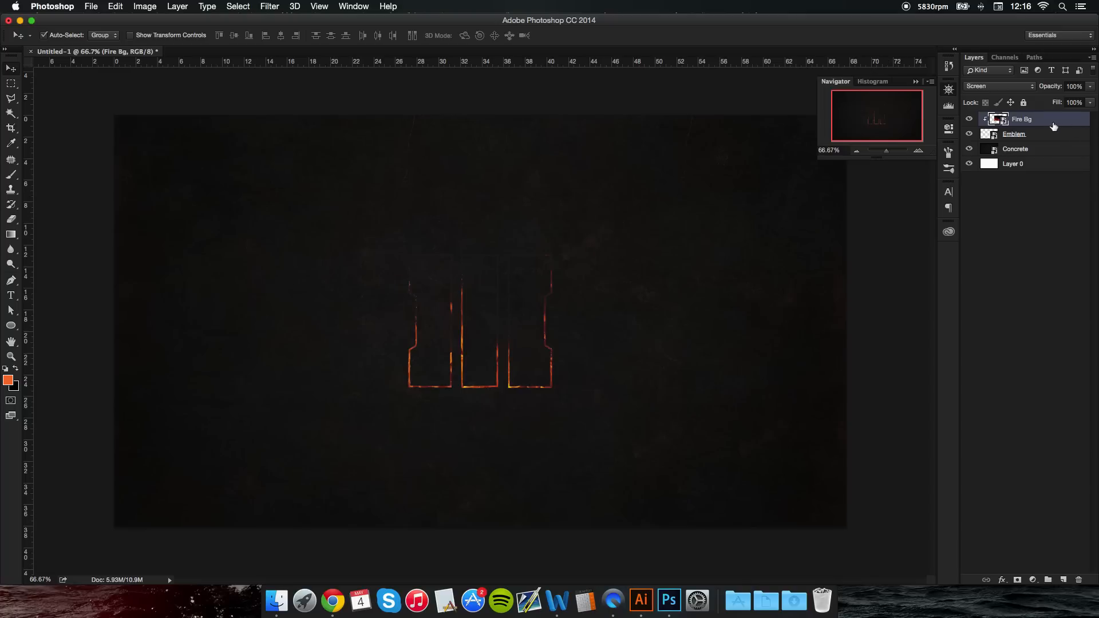
key("super+j")
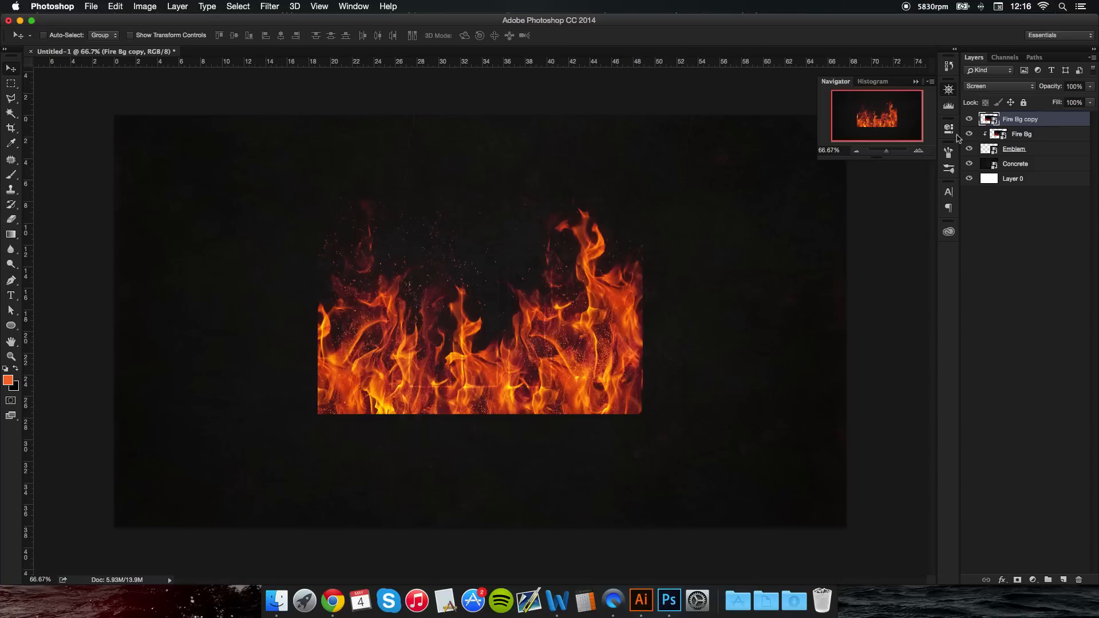
Step: Clip the Fire Bg copy layer to the emblem and turn it upside down by scaling its width and height to -28.40%
left_click(1018, 126, "alt")
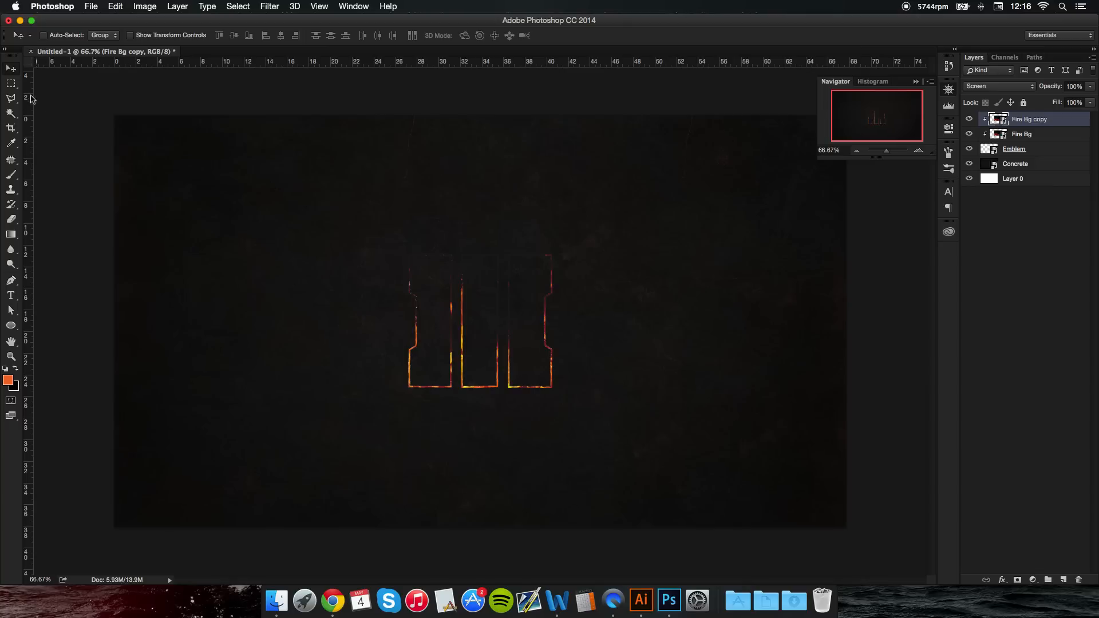
key("super+t")
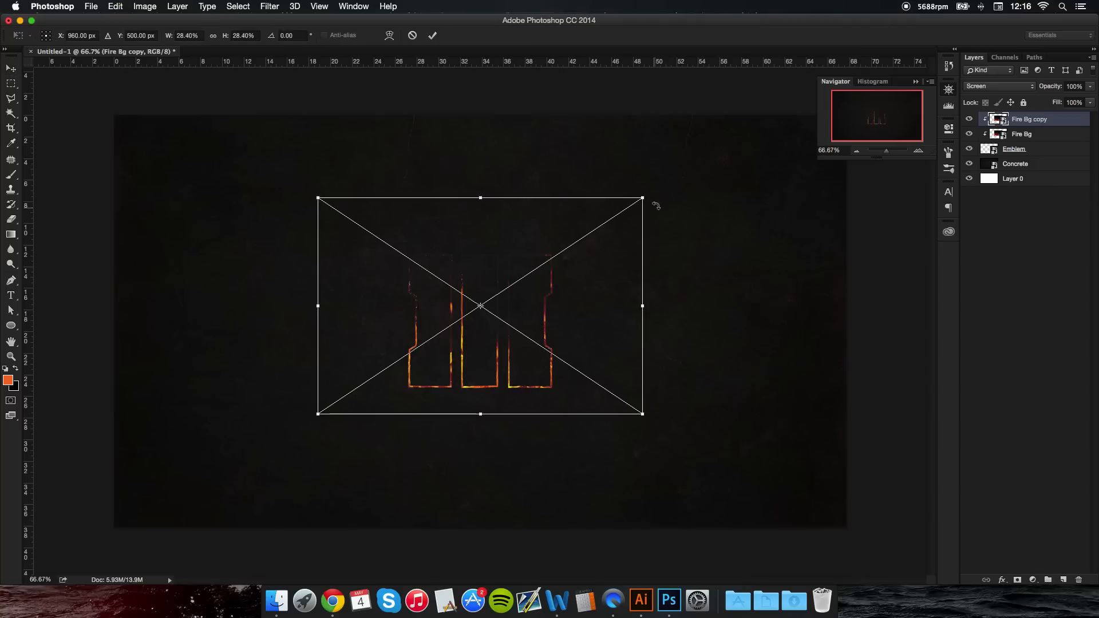
left_click_drag(645, 196, 257, 437)
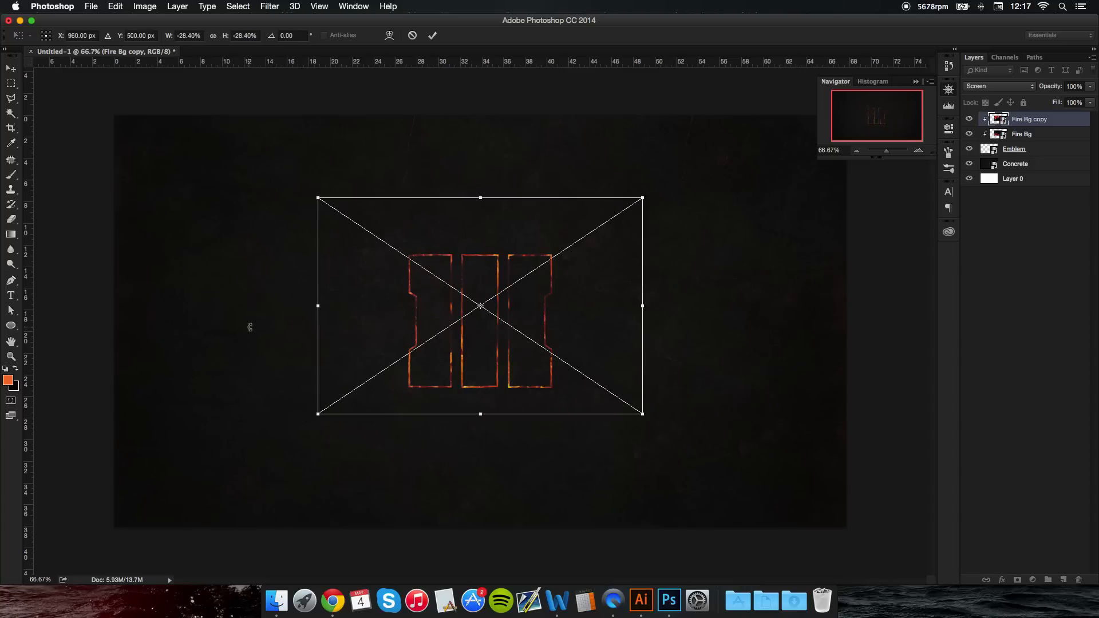
key("Return")
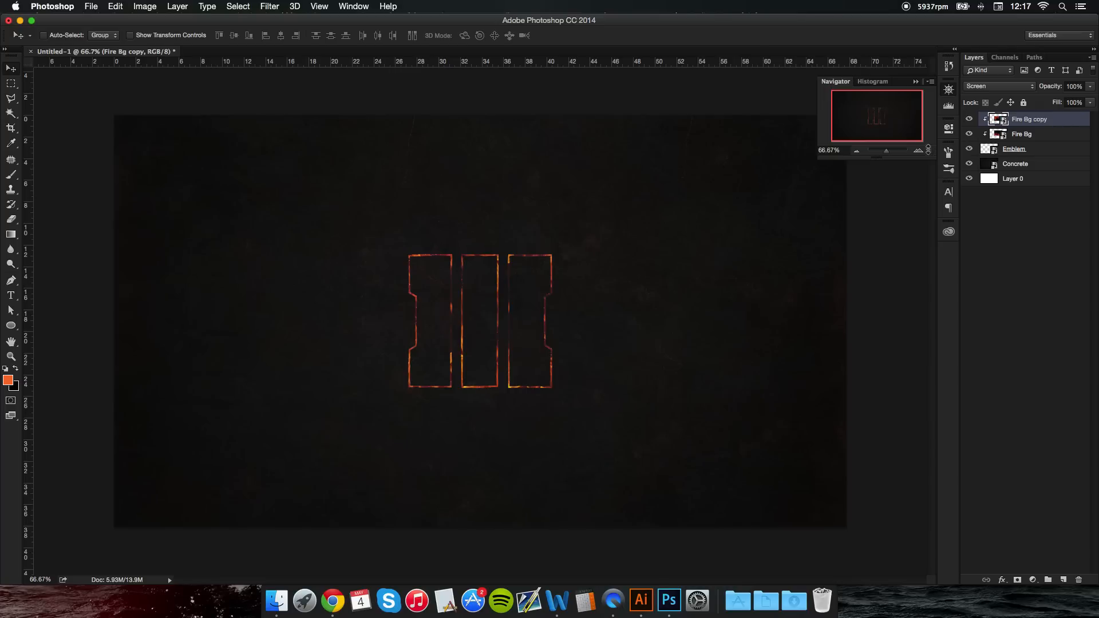
Step: Duplicate the Fire Bg copy layer, rotate the duplicate to -90° and move it down about 100 px over the emblem
left_click(918, 151)
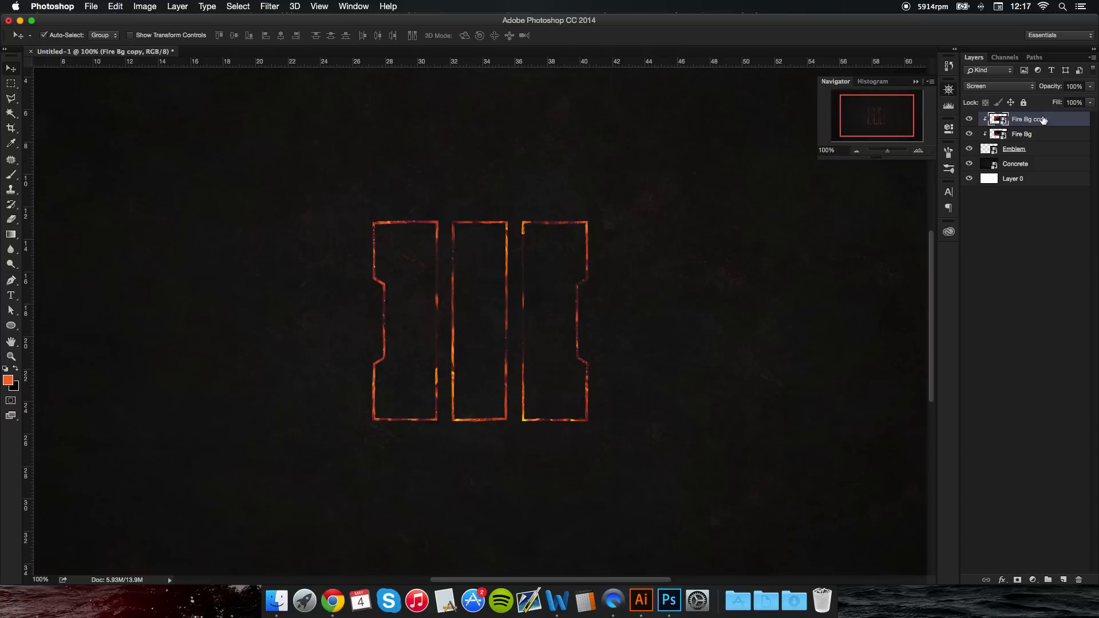
key("super+j")
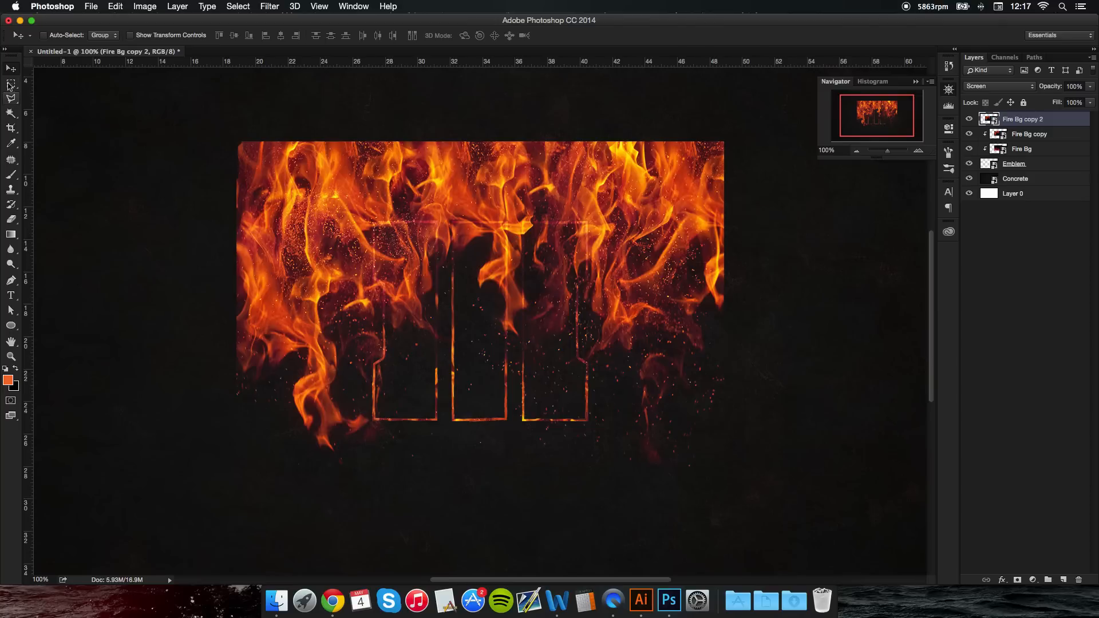
key("ctrl+t")
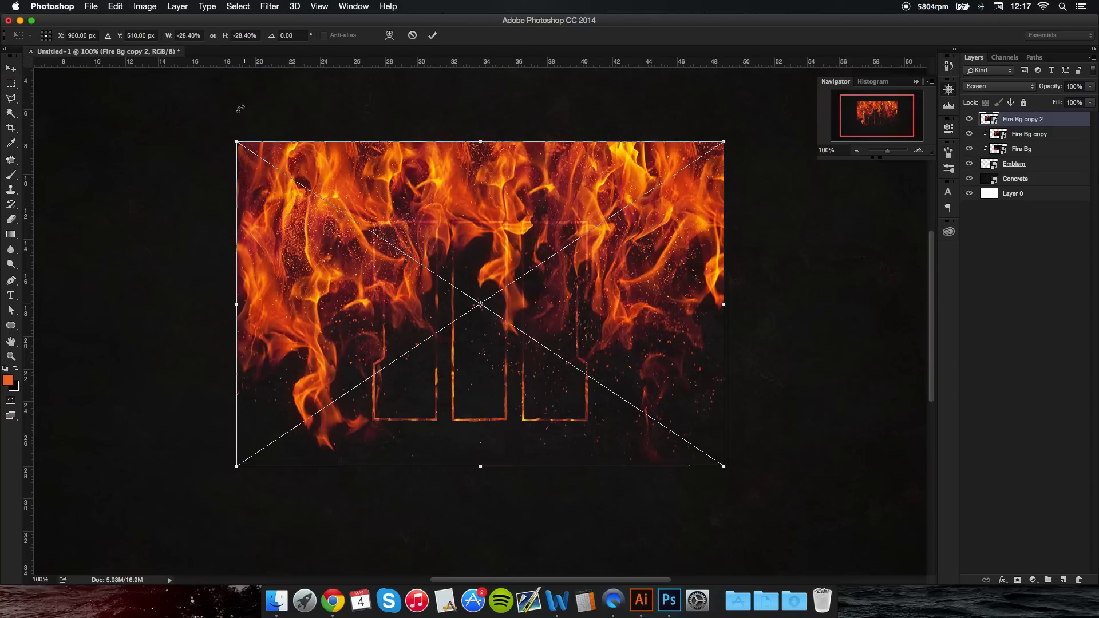
left_click_drag(238, 106, 627, 134)
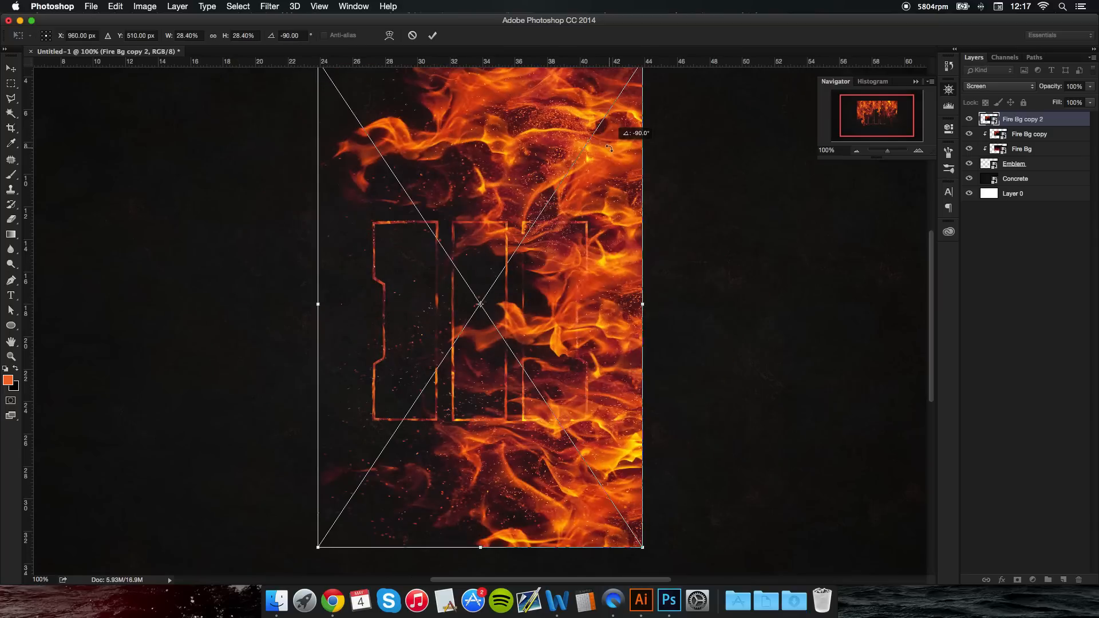
left_click(856, 151)
left_click_drag(547, 227, 564, 264)
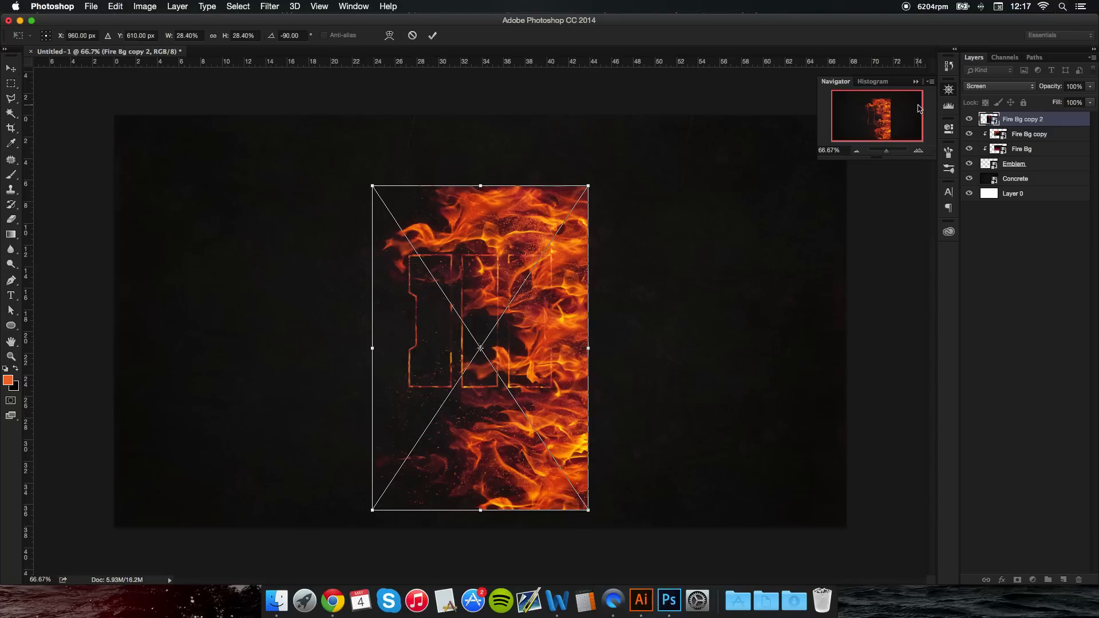
key("Return")
Step: Clip the Fire Bg copy 2 layer to the emblem and shift its flames slightly within the outlines
left_click_drag(1008, 136, 1019, 122)
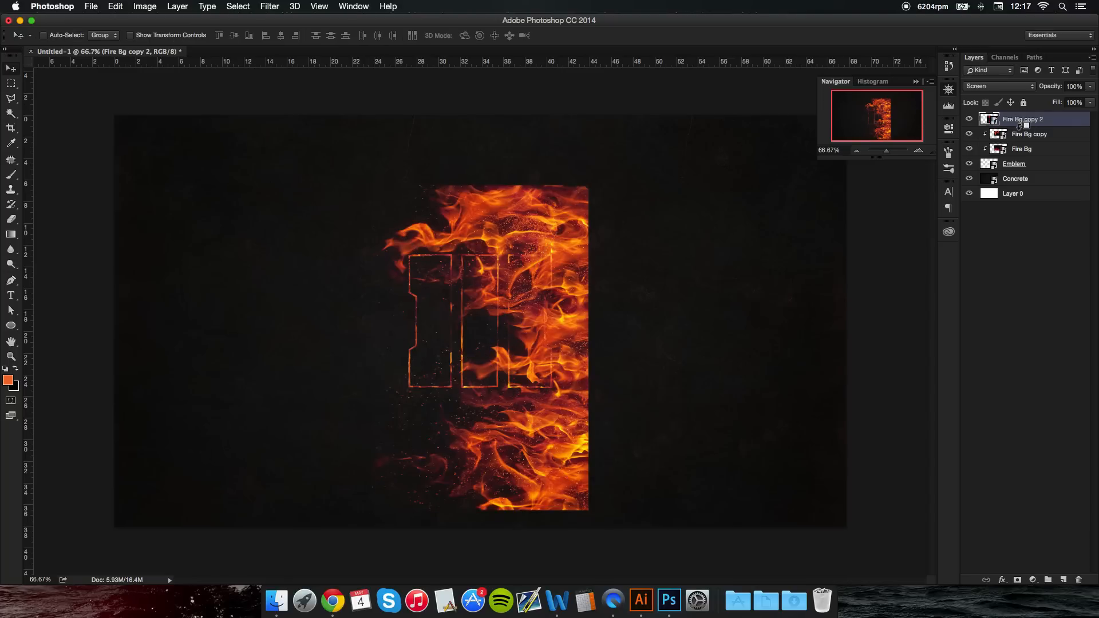
left_click(1018, 123, "alt")
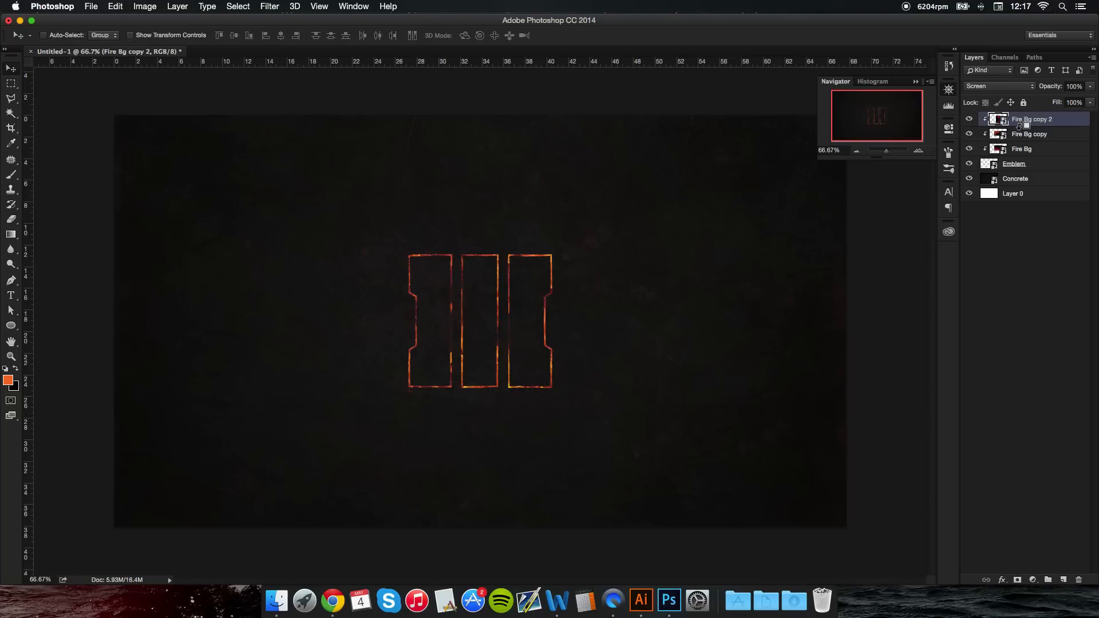
left_click(918, 152)
scroll(677, 230, "up", 1)
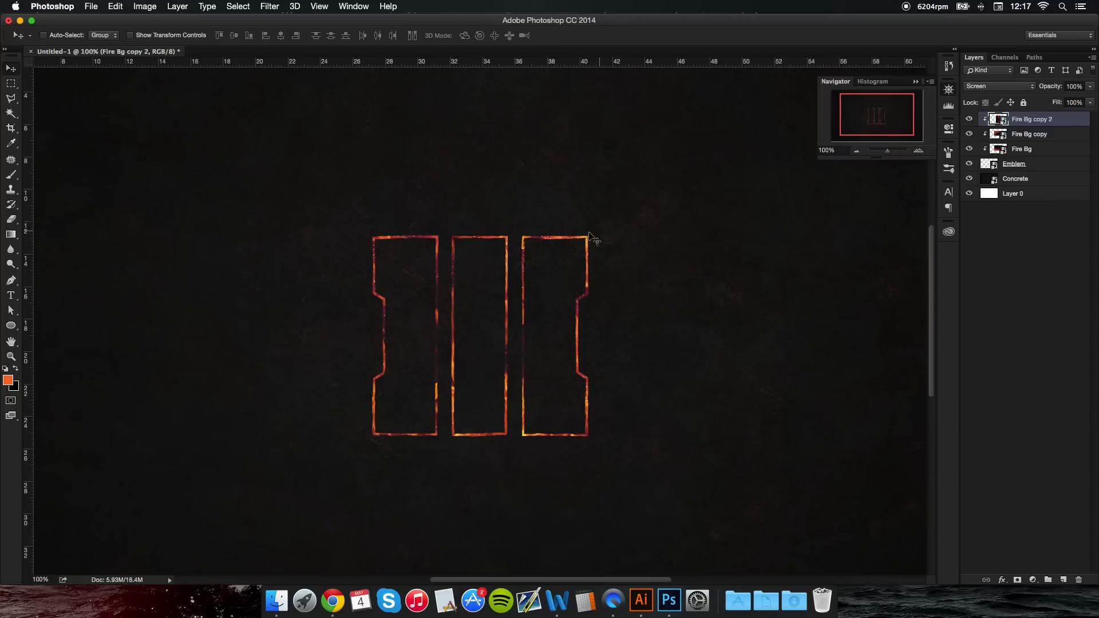
left_click_drag(561, 248, 565, 264)
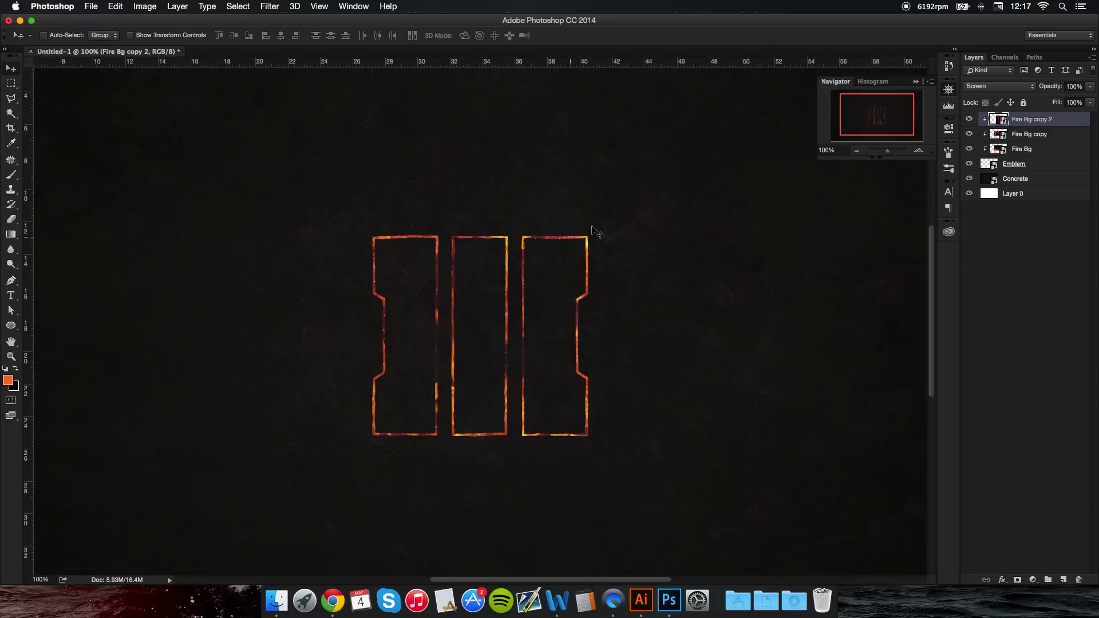
left_click(1028, 135)
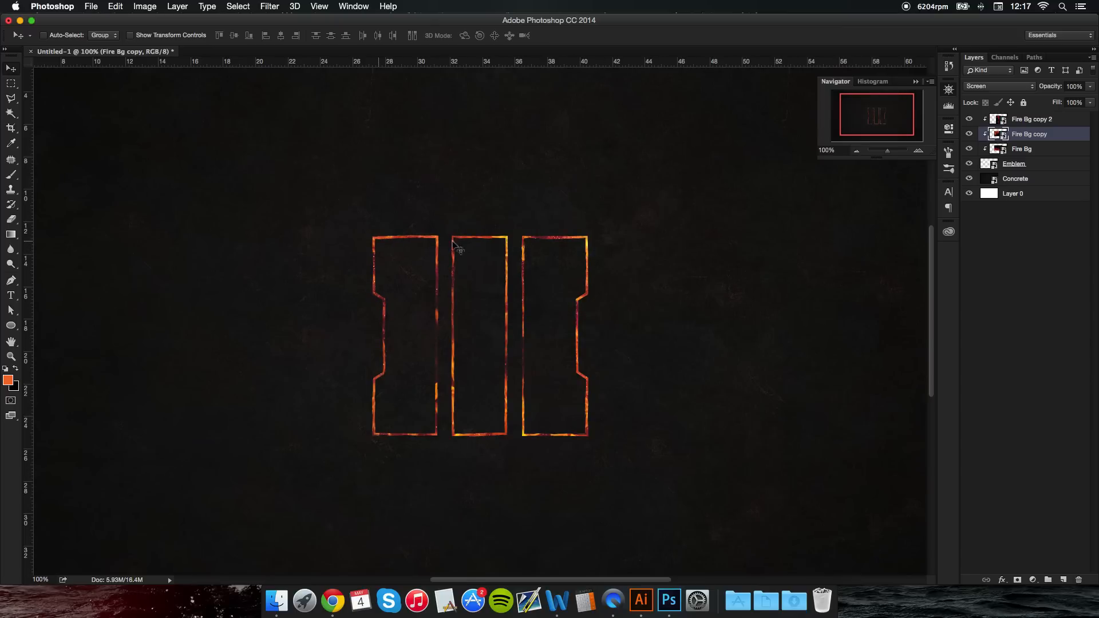
left_click(917, 150)
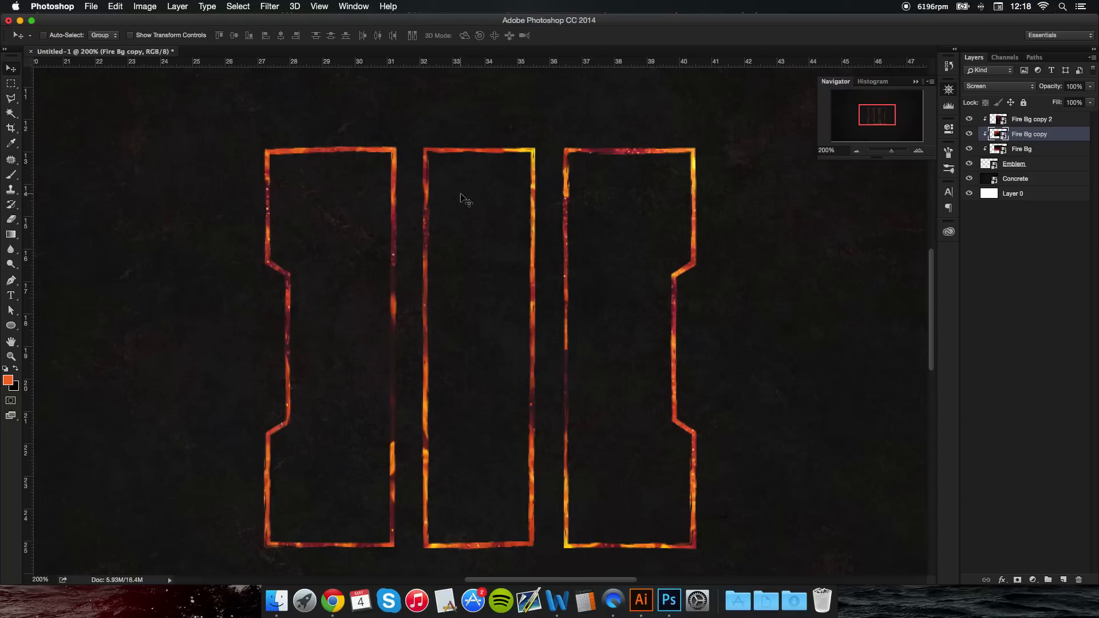
left_click(856, 150)
left_click(856, 151)
left_click(918, 150)
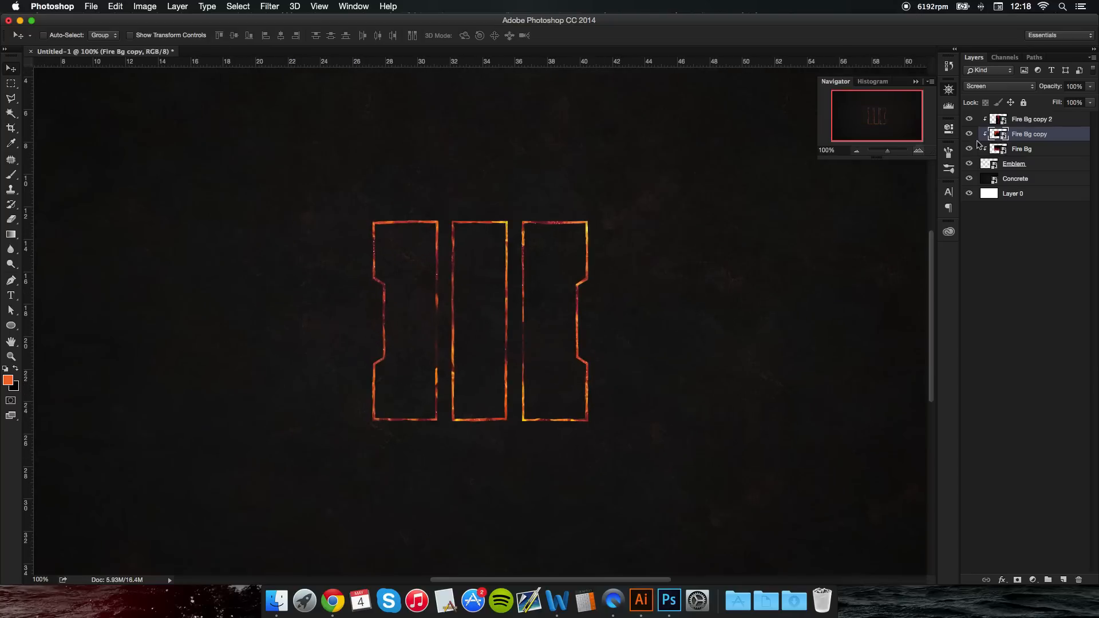
Step: Set the blend mode of all three clipped fire layers to Normal
left_click(1024, 121)
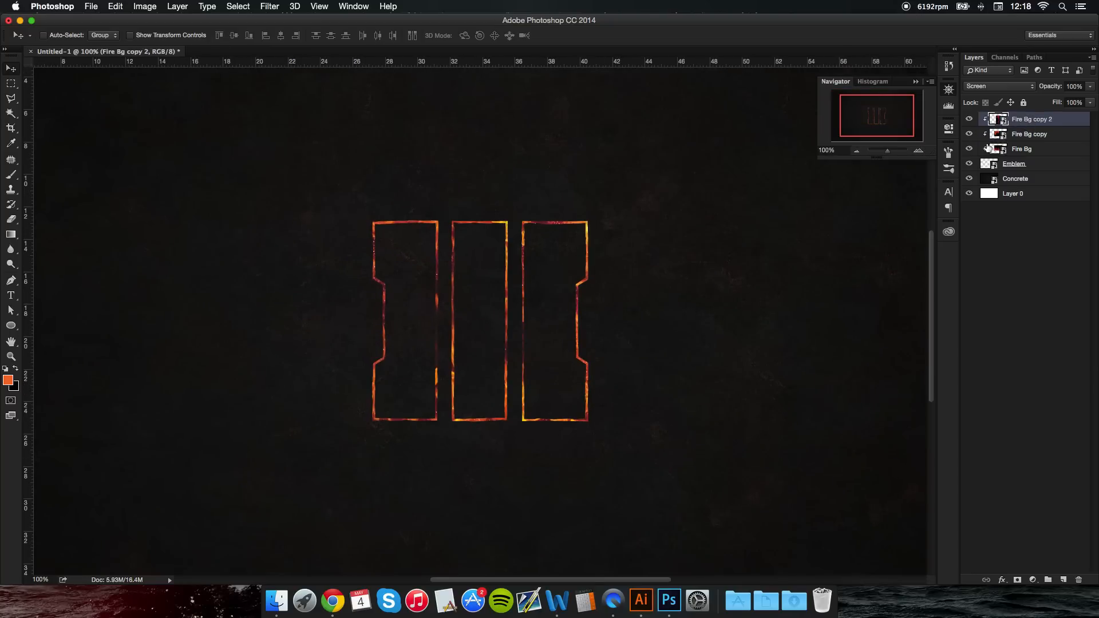
left_click(1023, 150, "shift")
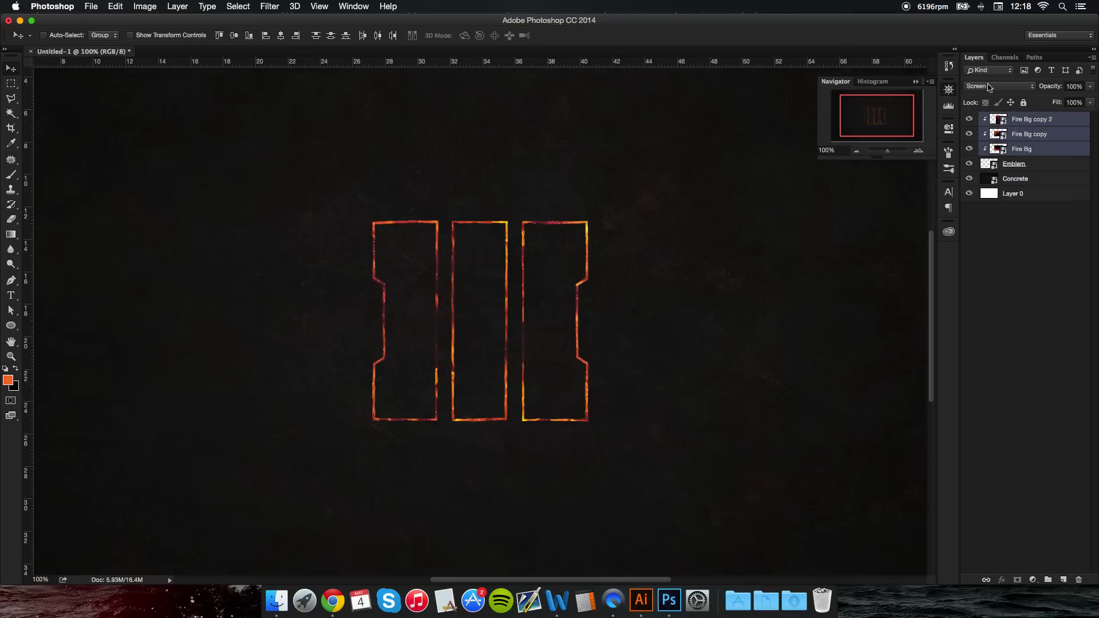
left_click(989, 87)
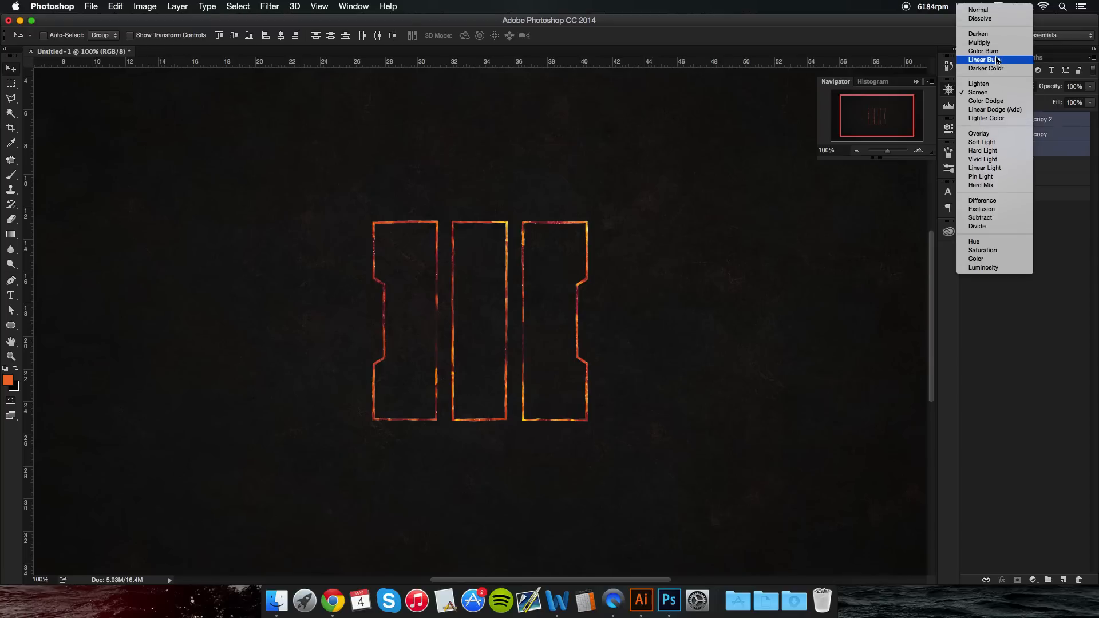
left_click(994, 12)
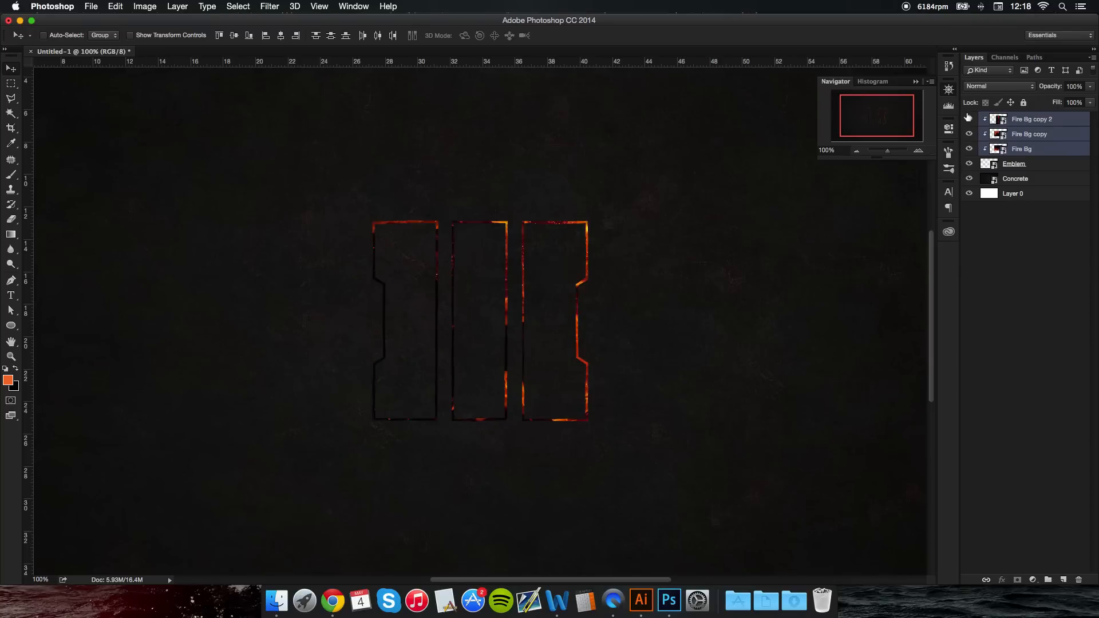
Step: Set the Fire Bg and Fire Bg copy layers back to the Screen blend mode, checking Fire Bg's visibility first
left_click(1017, 154)
left_click(968, 150)
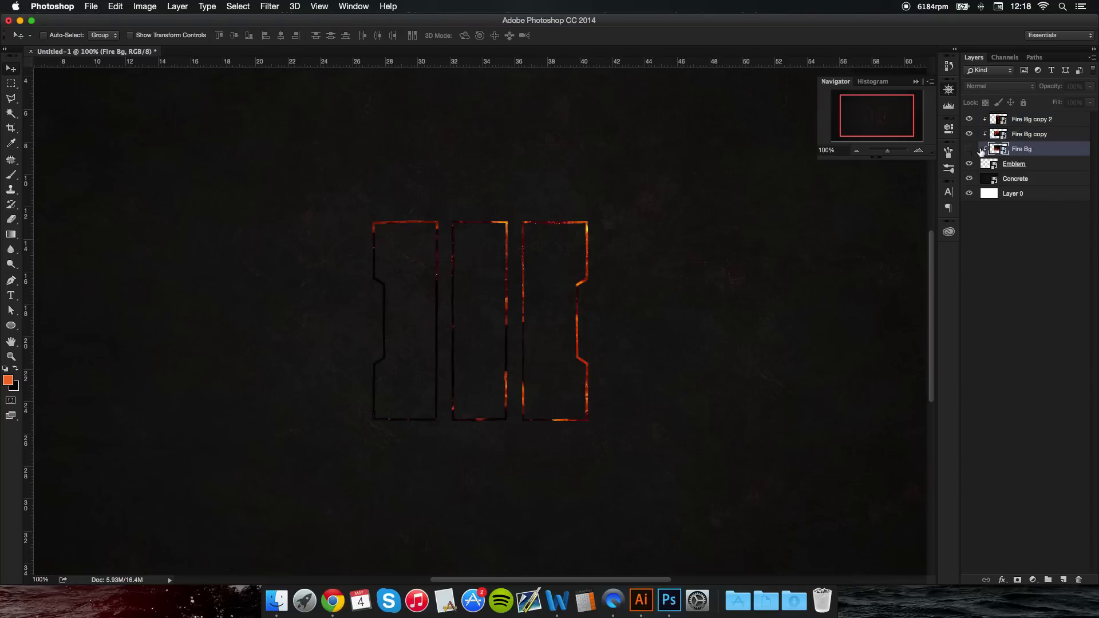
left_click(969, 149)
left_click(1020, 138, "shift")
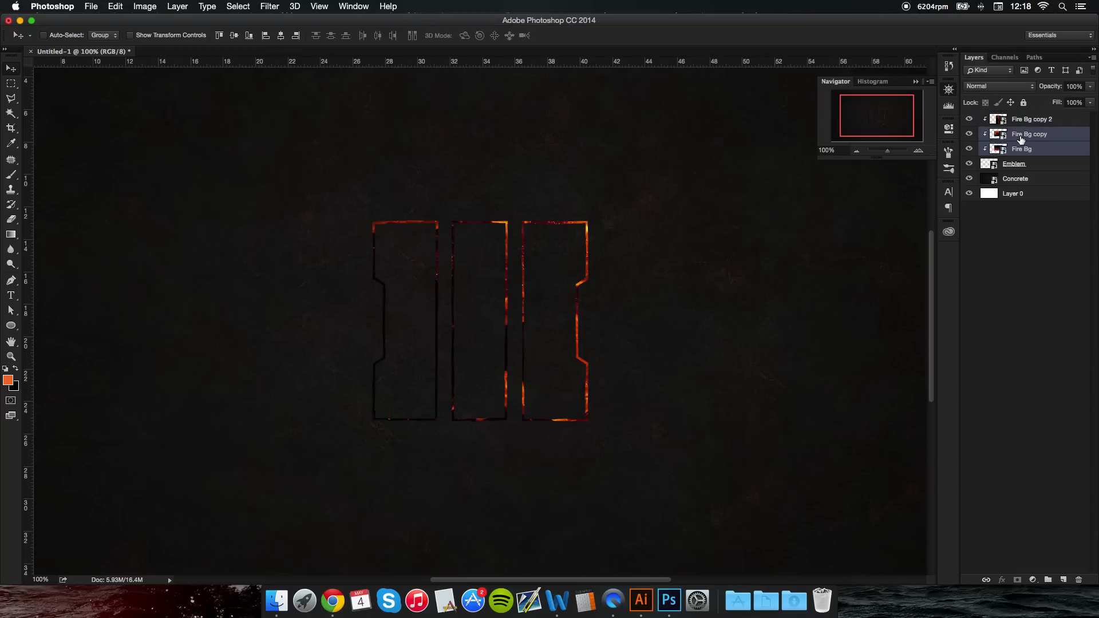
left_click(1026, 150)
left_click(999, 86)
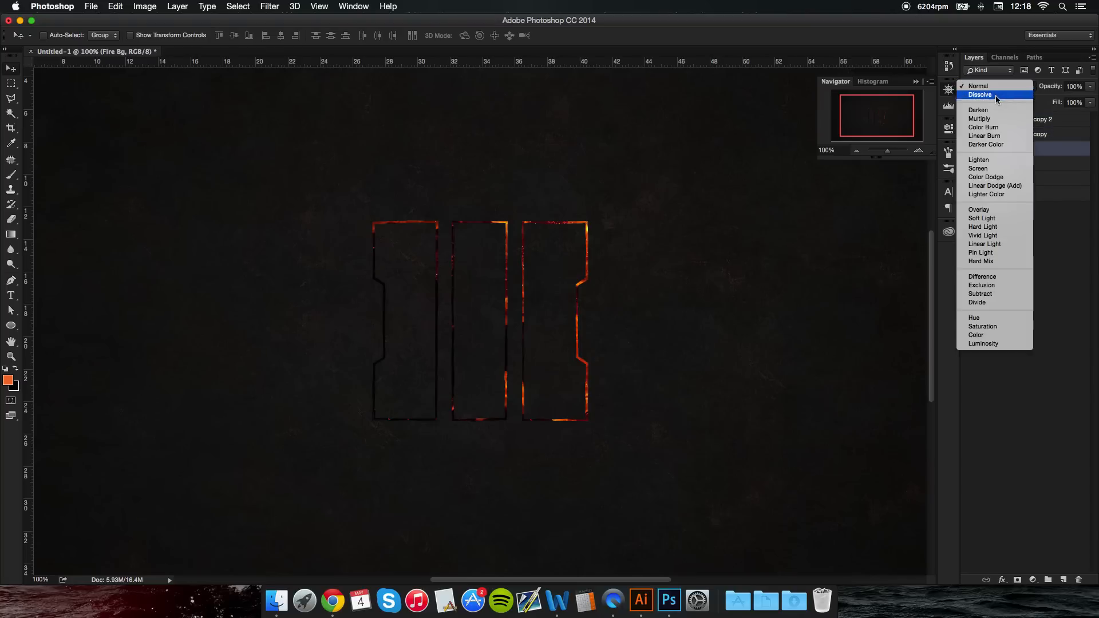
left_click(998, 175)
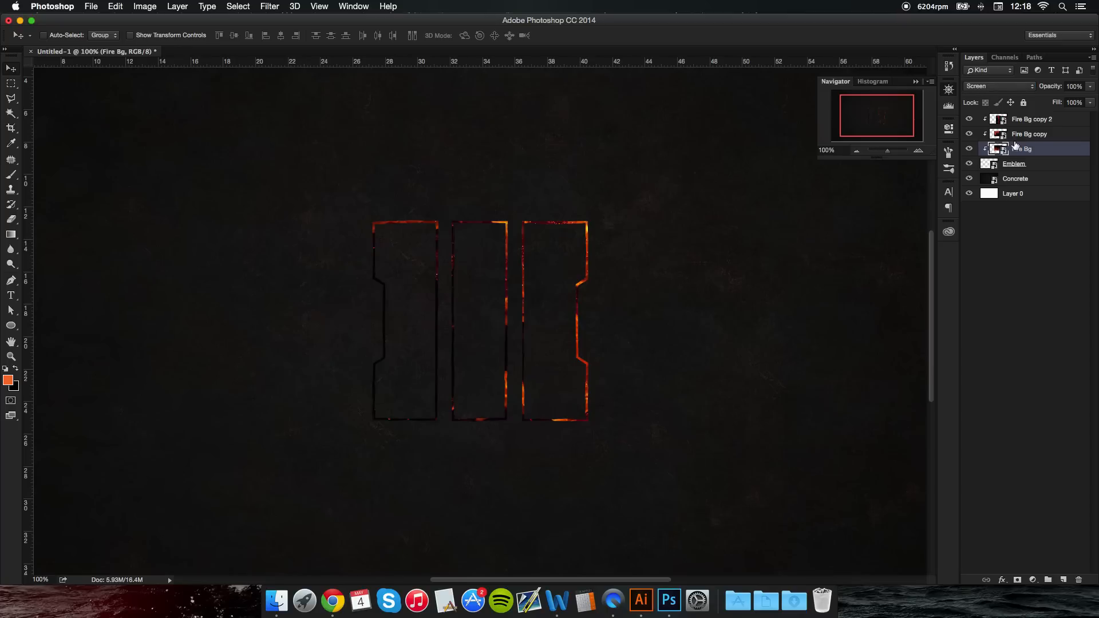
left_click(1017, 136)
left_click(998, 86)
left_click(997, 86)
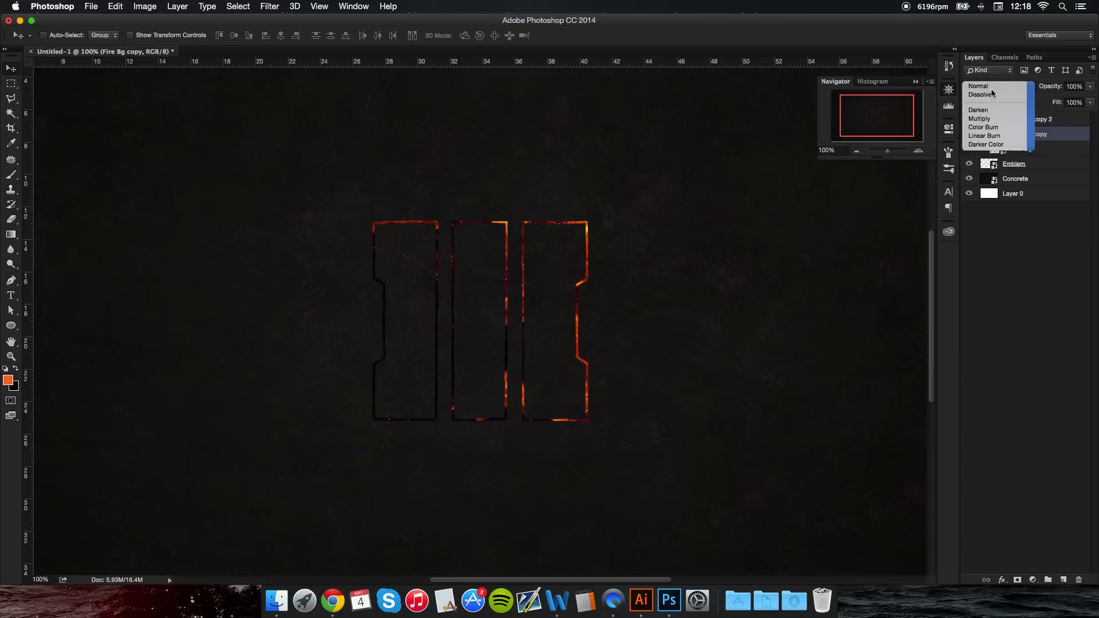
left_click(997, 85)
left_click(980, 168)
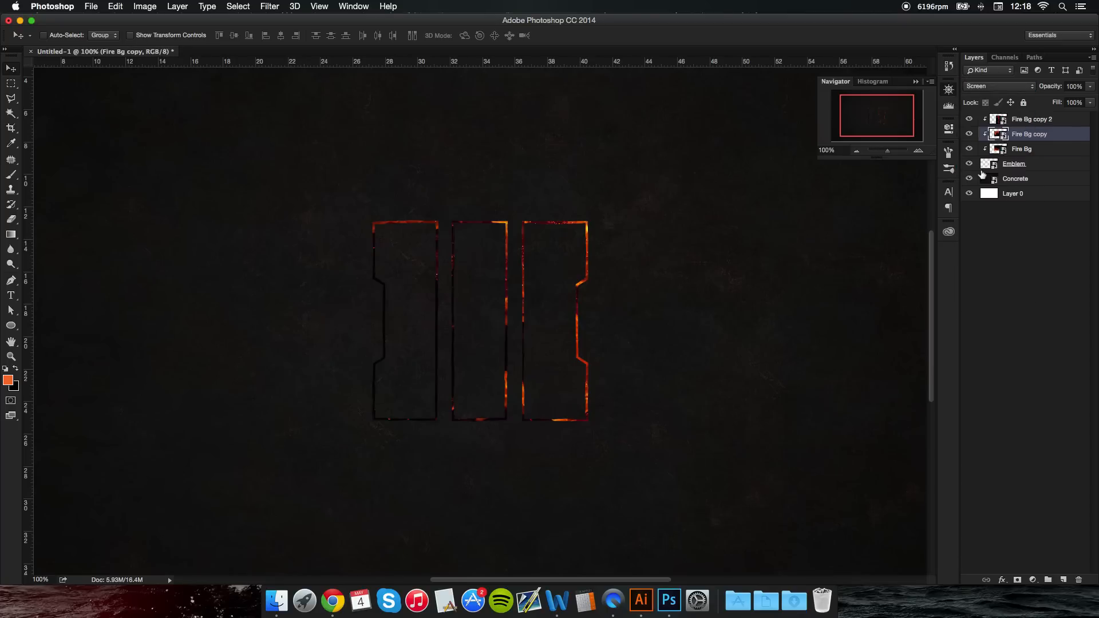
Step: Select a rectangle from the emblem's upper-left corner to beyond its lower right and hide that area of Fire Bg copy 2 with a layer mask
left_click(1027, 120)
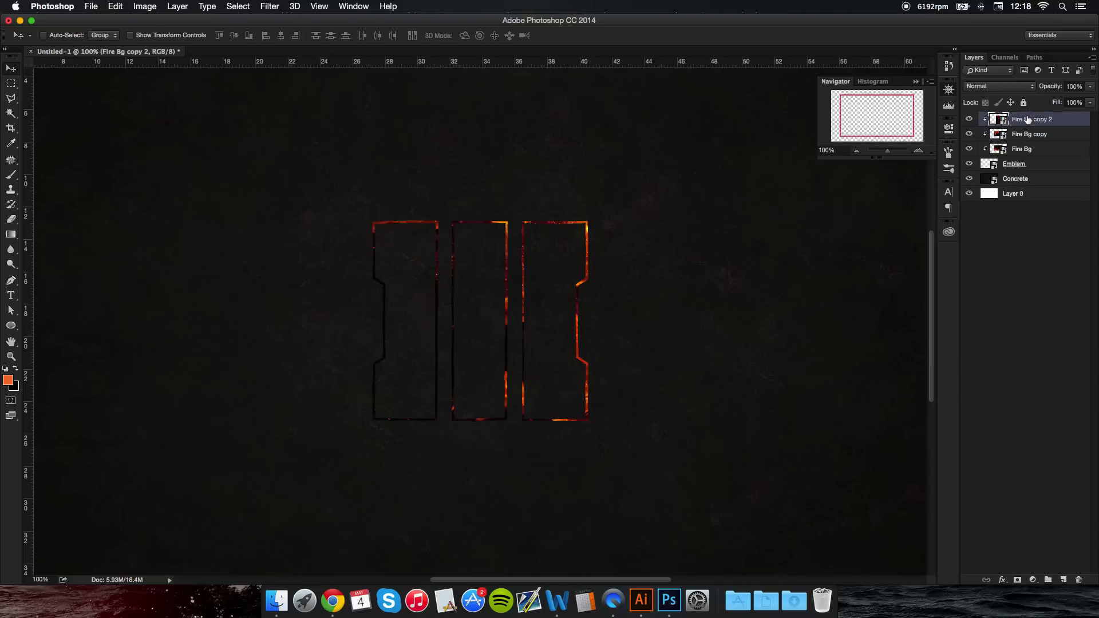
left_click(1009, 86)
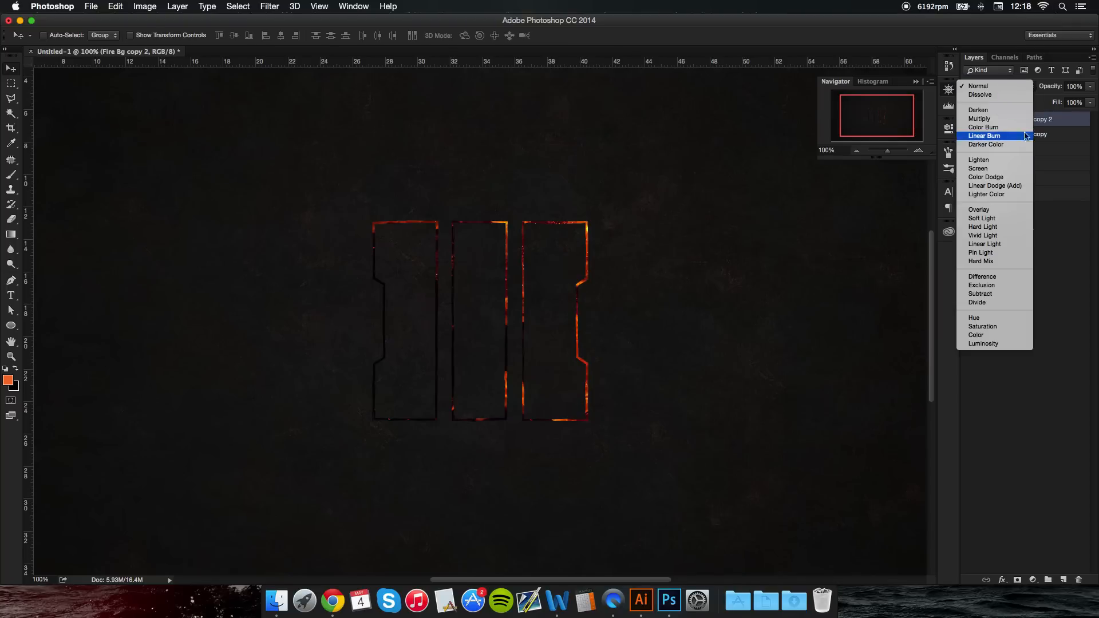
key("Escape")
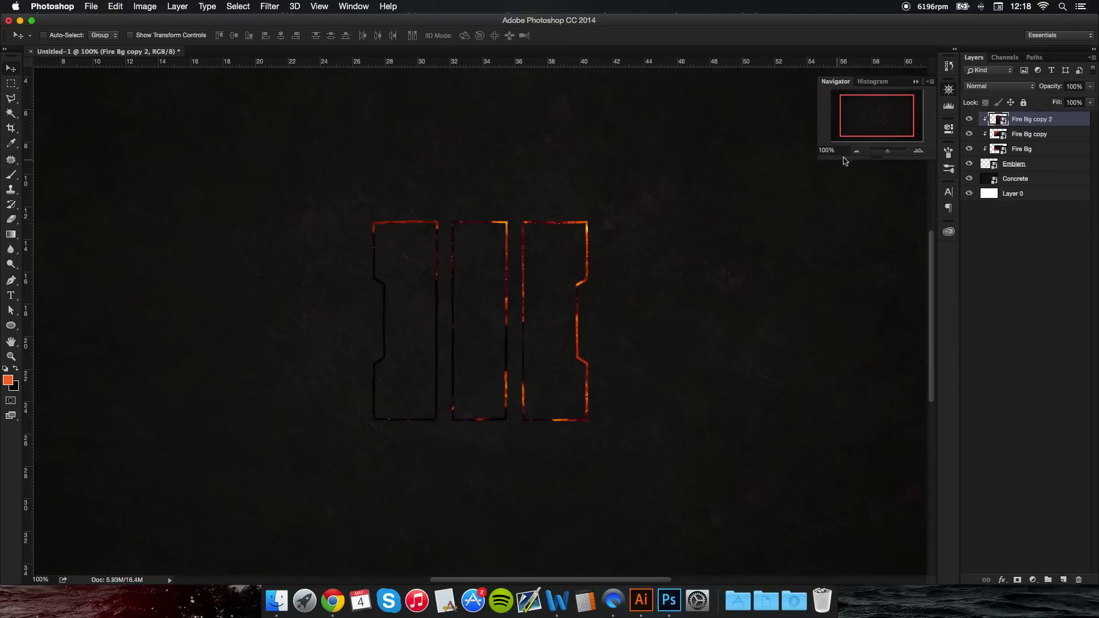
left_click(856, 151)
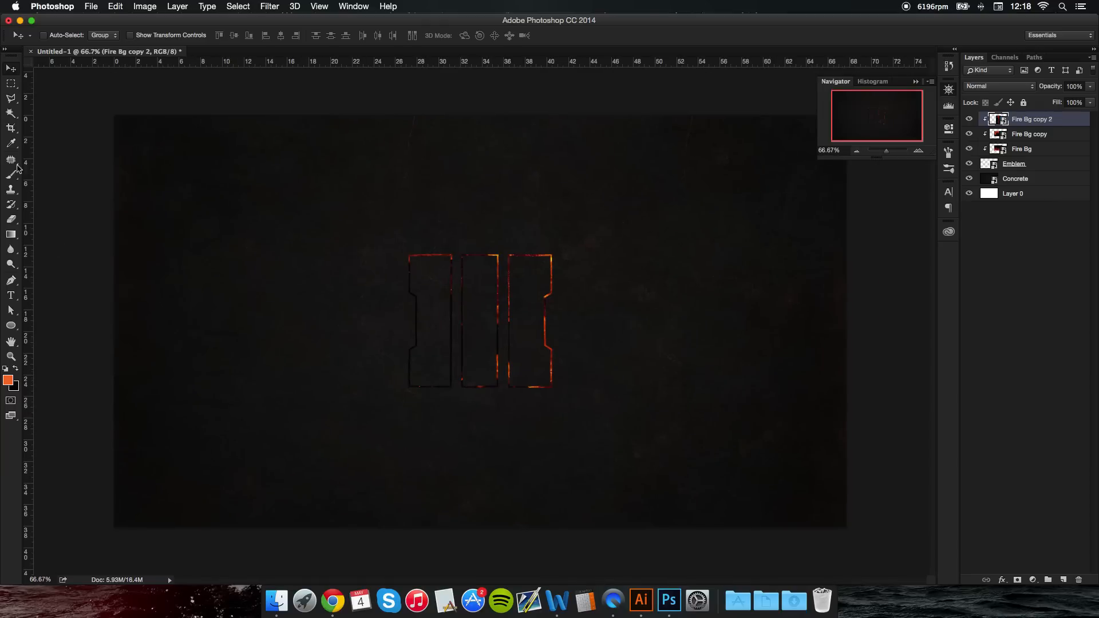
left_click(11, 84)
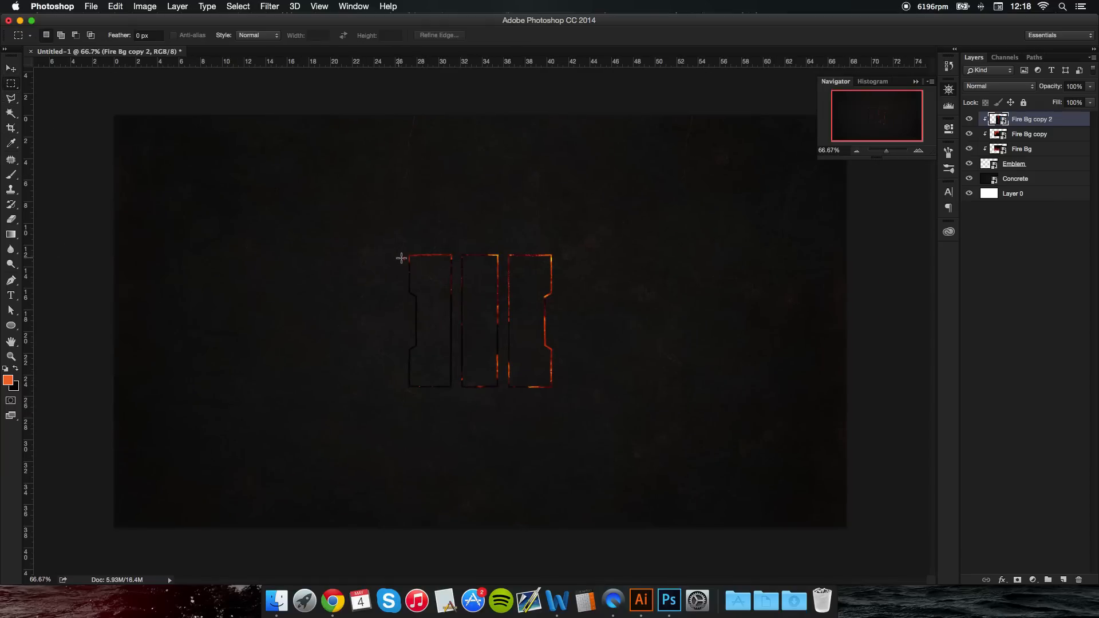
left_click_drag(406, 258, 621, 443)
left_click(1018, 581)
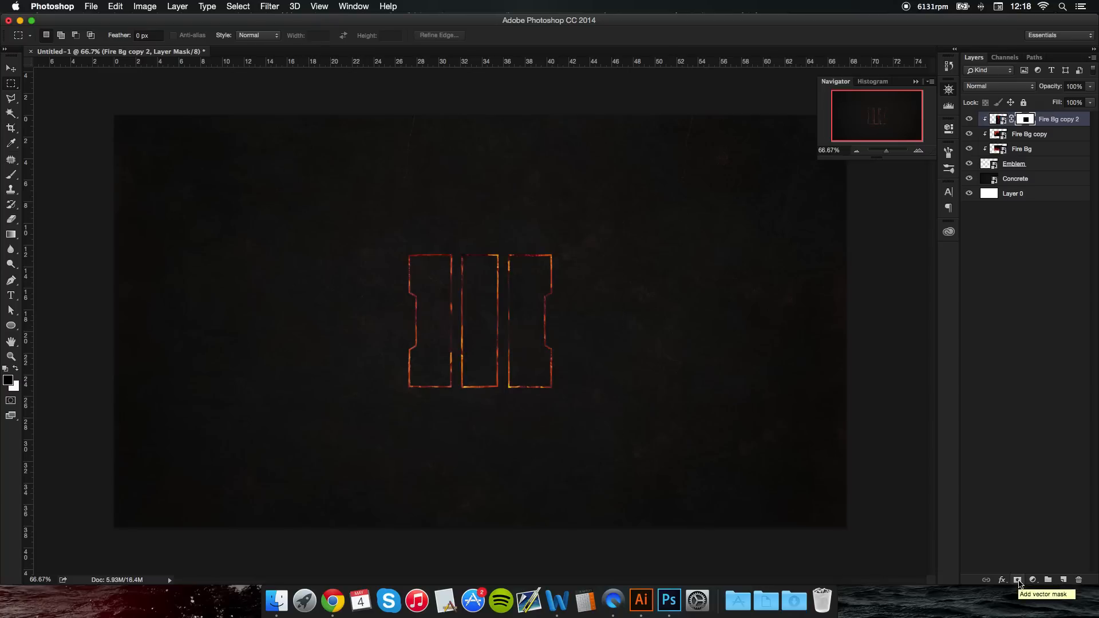
Step: Compare the emblem's outlines with the masked Fire Bg copy 2 layer hidden and shown
left_click(917, 151)
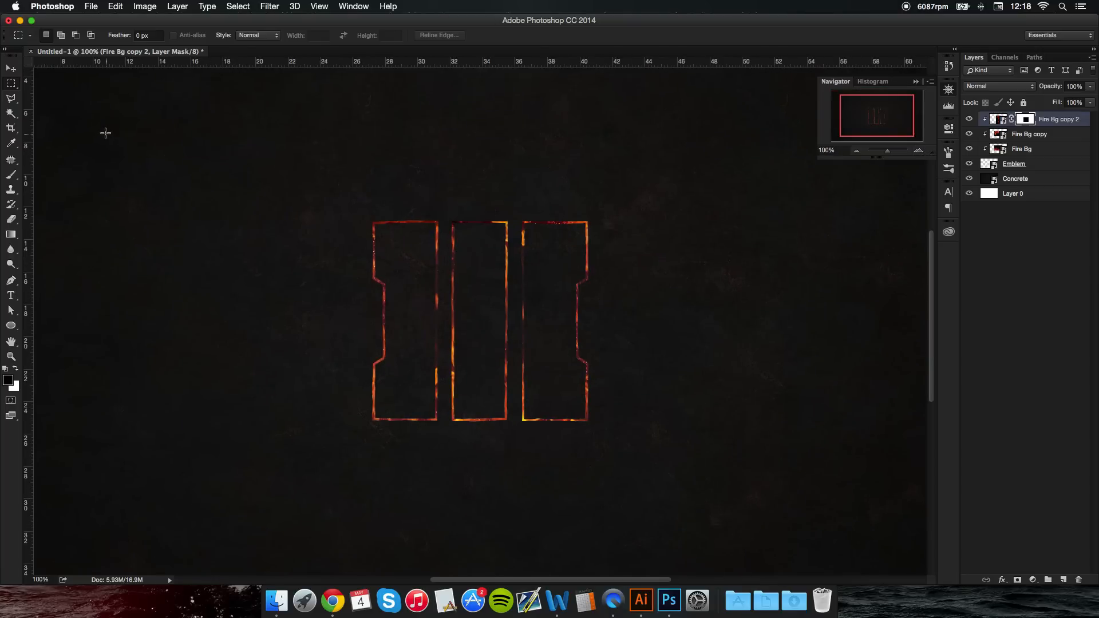
left_click(10, 68)
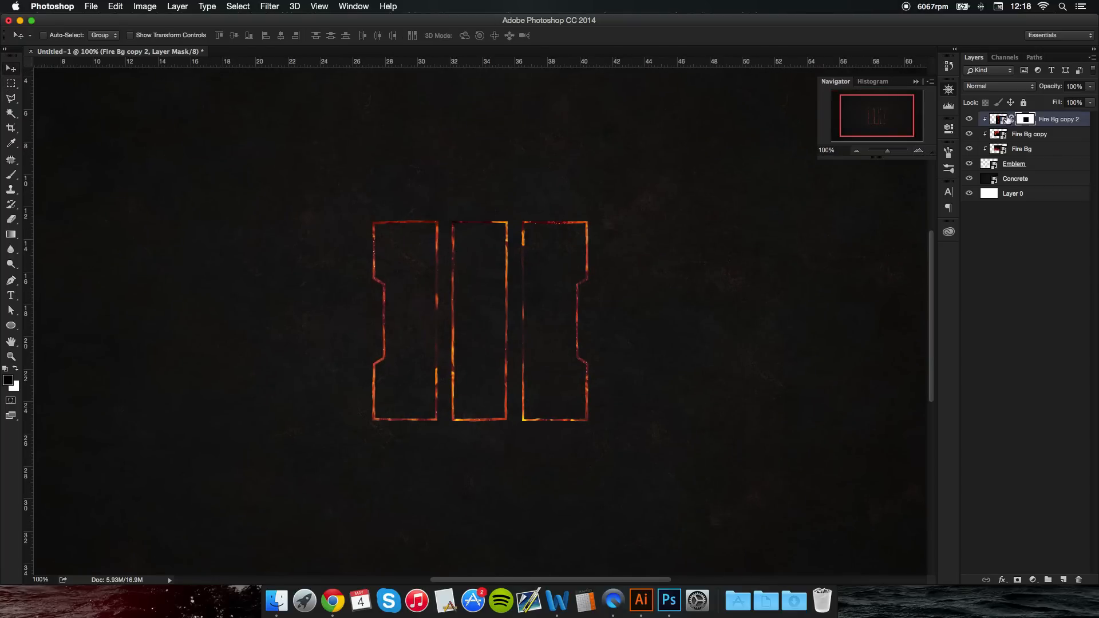
left_click(969, 119)
left_click(969, 119)
left_click(855, 151)
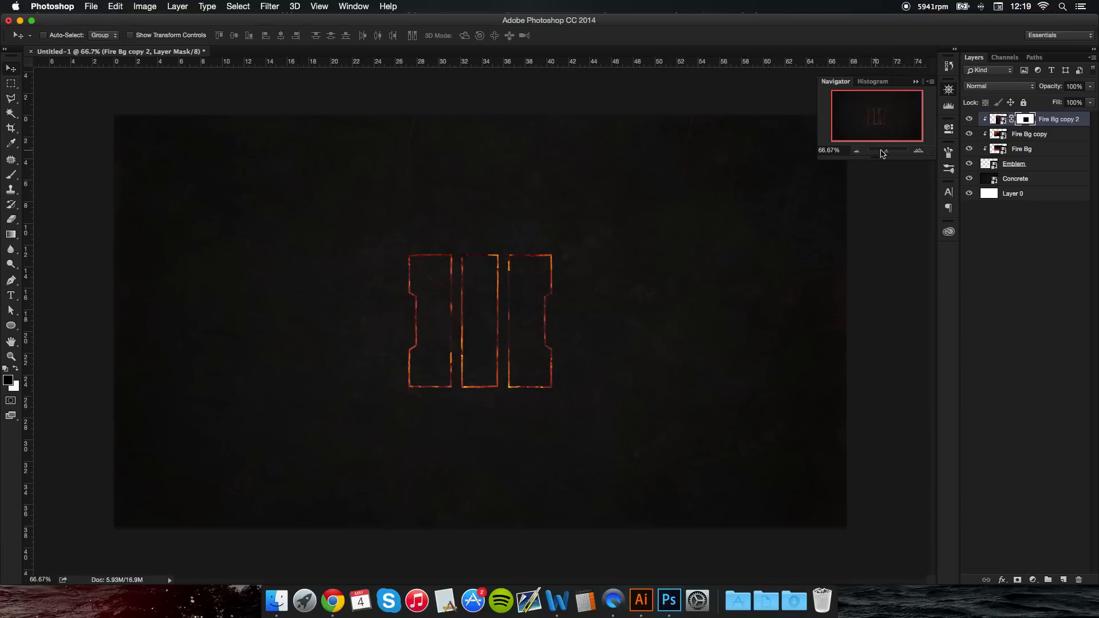
Step: Duplicate the Fire Bg layer to the top of the stack, unclipped, and move the copy toward the canvas's lower right
left_click(917, 151)
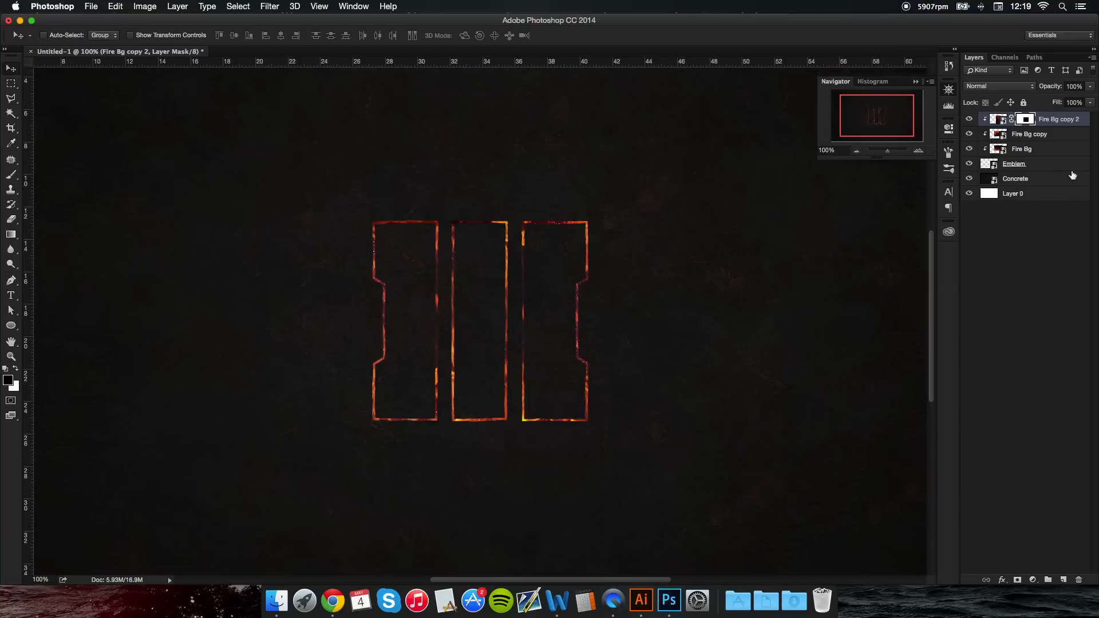
left_click(1053, 150)
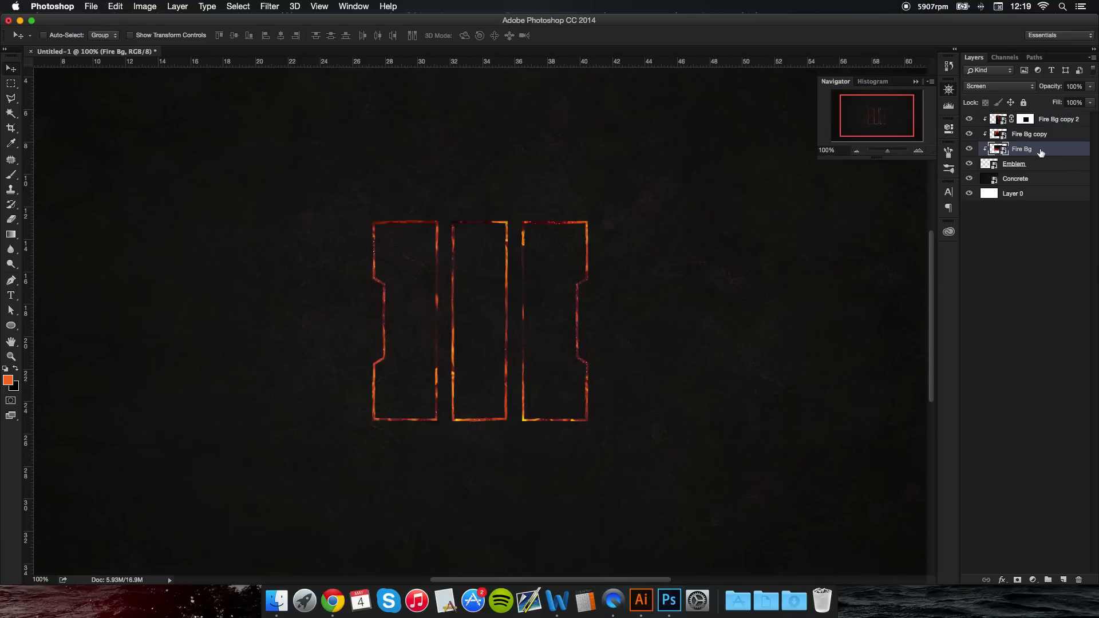
left_click_drag(1042, 152, 1050, 118)
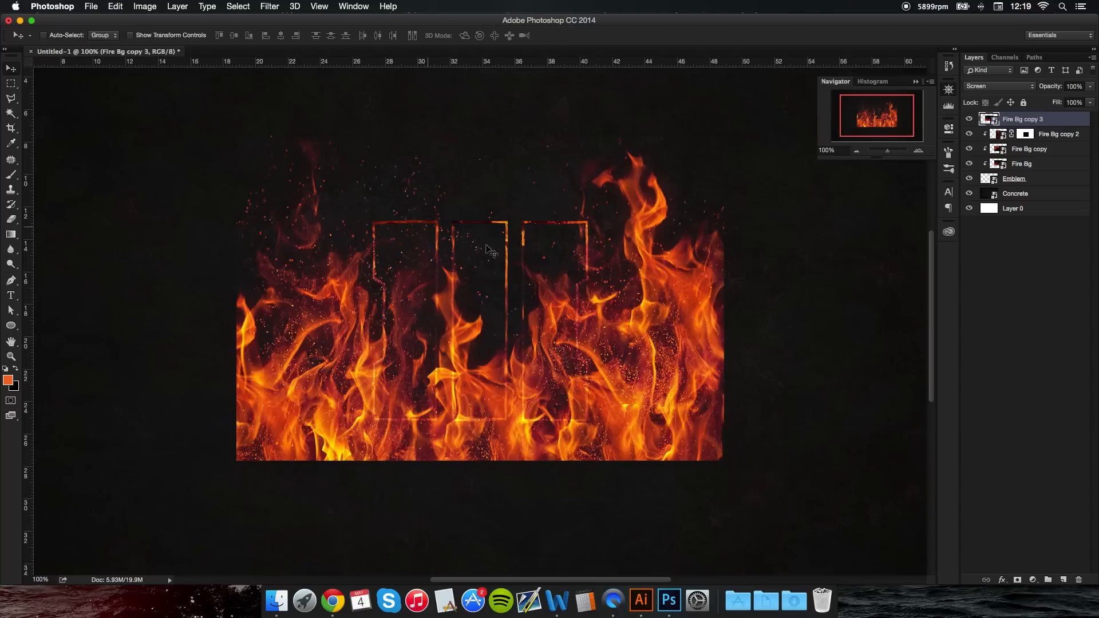
left_click_drag(607, 256, 753, 348)
left_click_drag(373, 378, 537, 407)
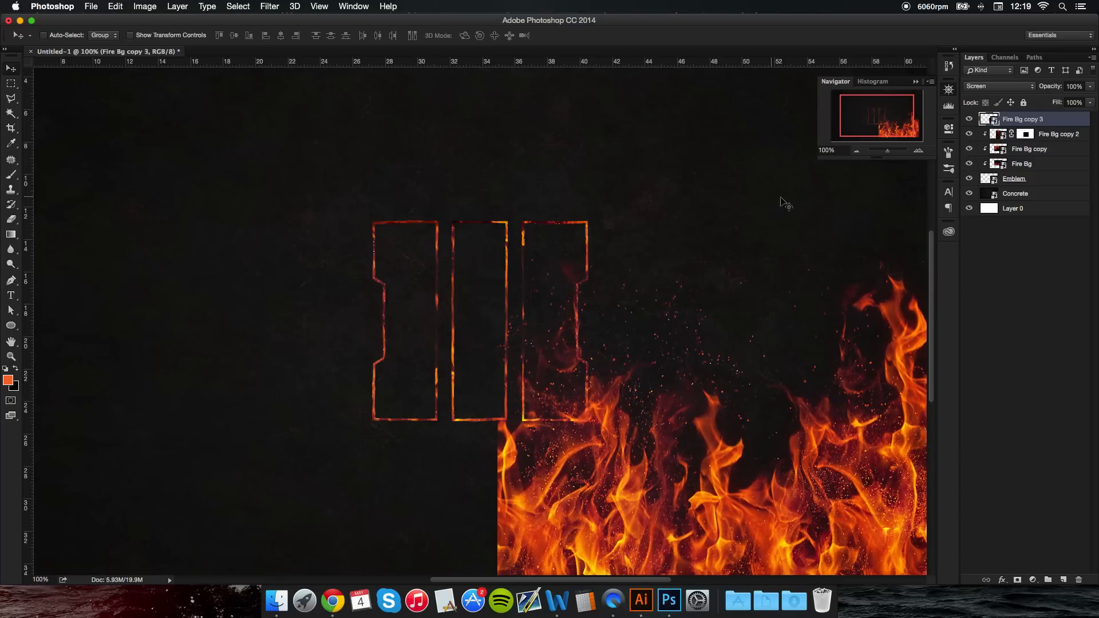
Step: Set the foreground color to black for the Brush tool and add a layer mask to Fire Bg copy 3
left_click(855, 151)
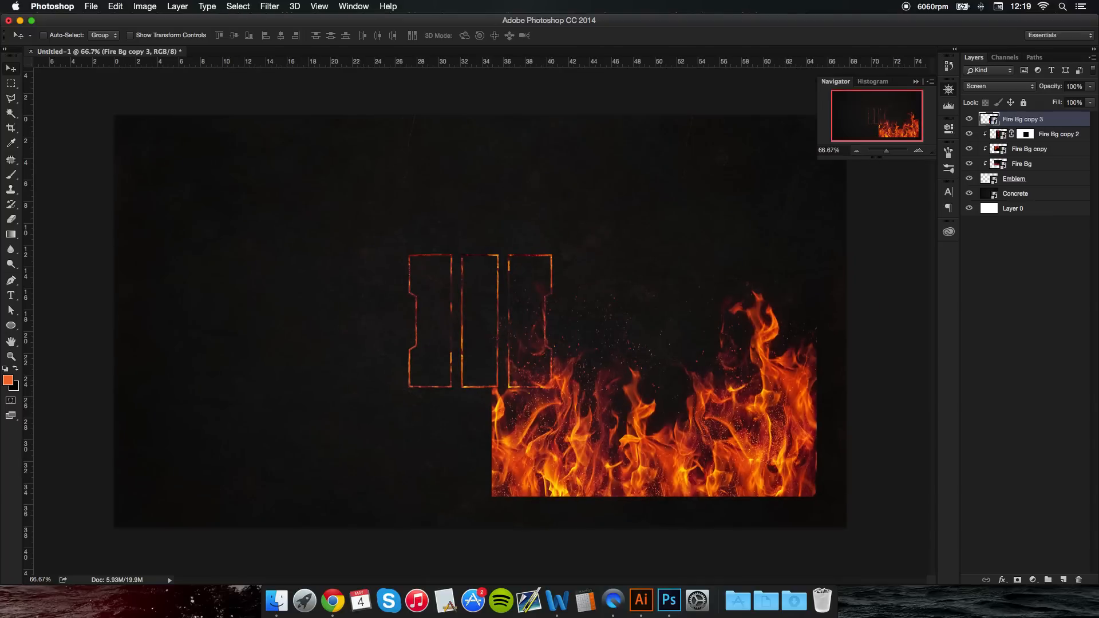
left_click(19, 177)
left_click(8, 380)
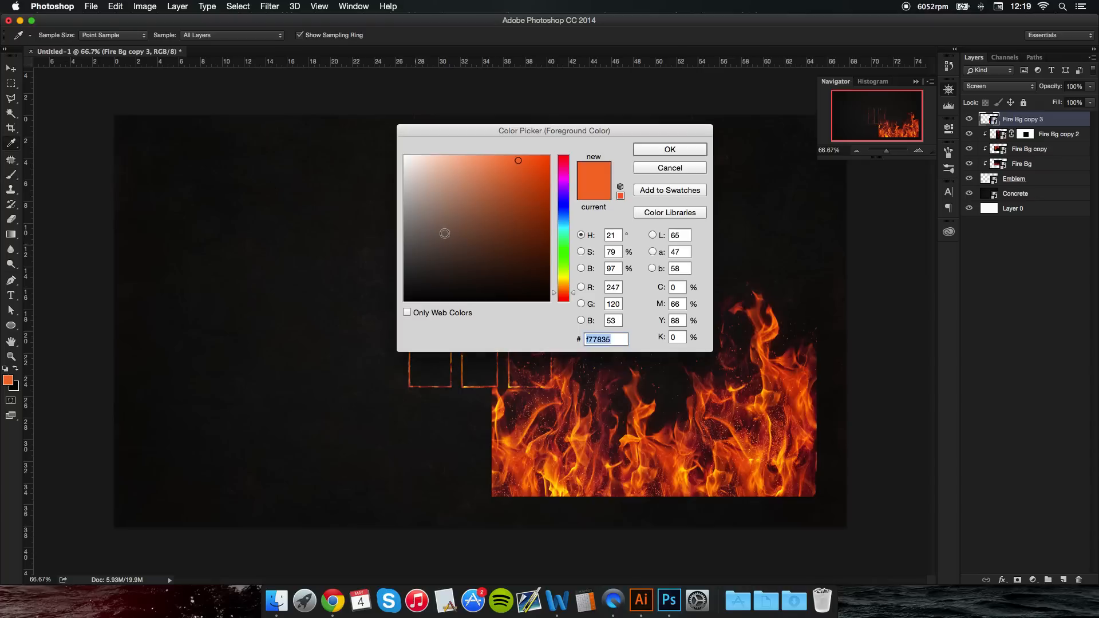
left_click(405, 299)
left_click(670, 151)
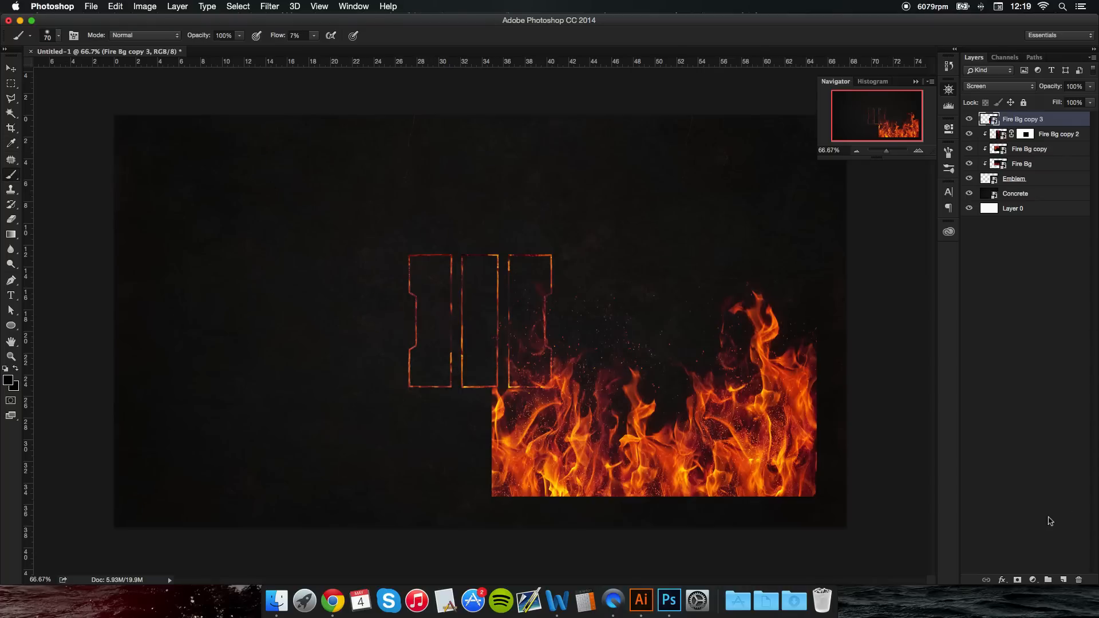
left_click(1018, 580)
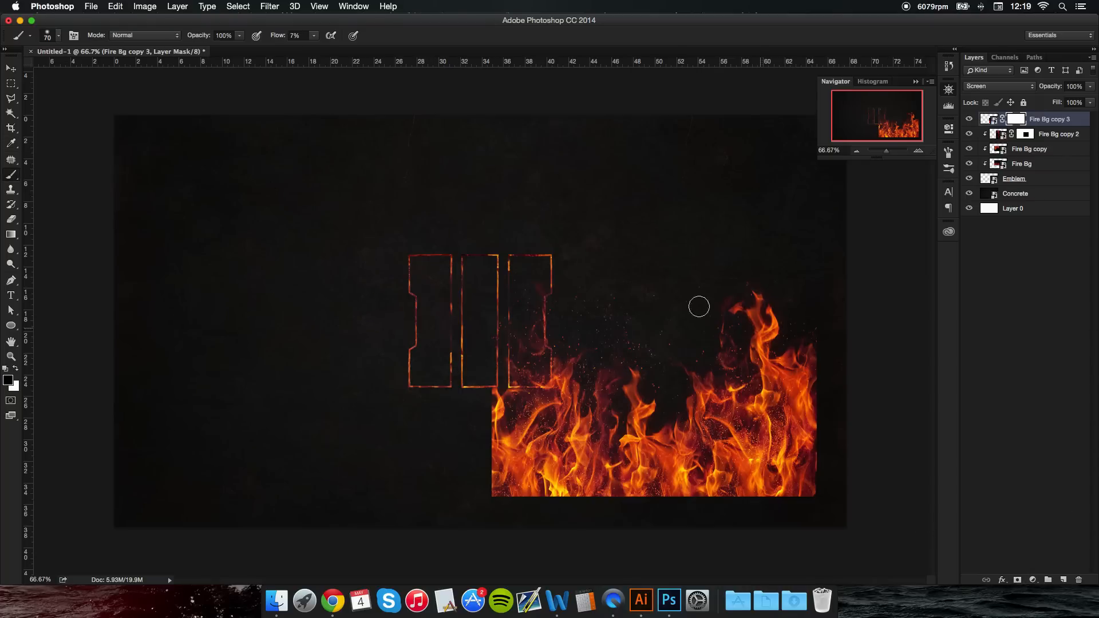
Step: Enlarge the brush to 700 px at 100% flow and mask out the right part of the Fire Bg copy 3 flames
key("bracketright")
key("bracketright")
key("bracketright")
key("bracketright")
key("bracketright")
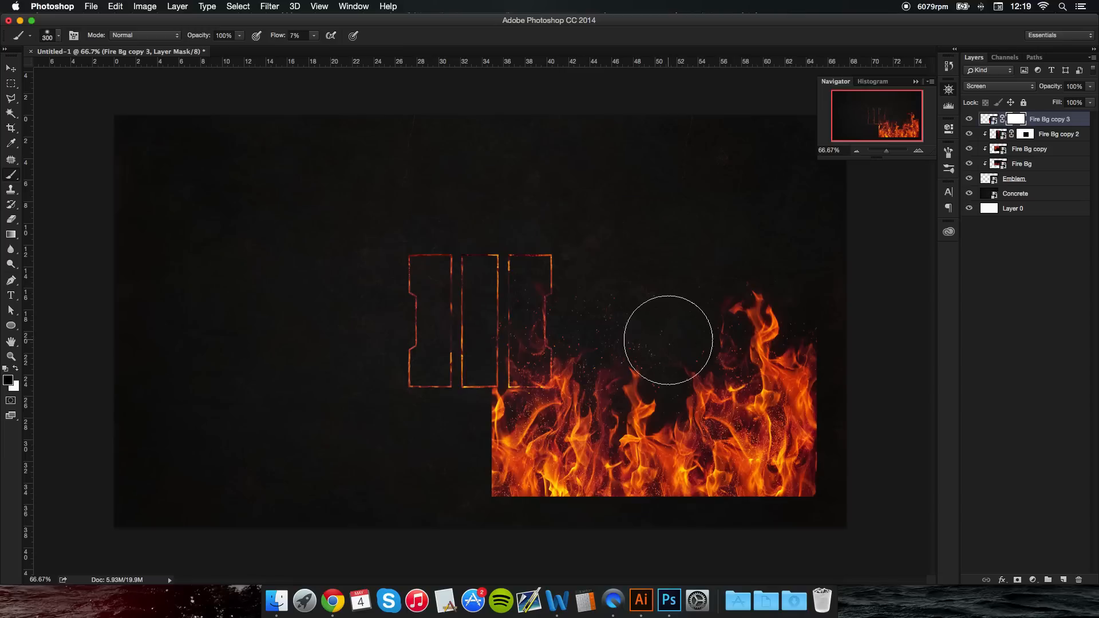
key("bracketright")
key("bracketright")
key("bracketright")
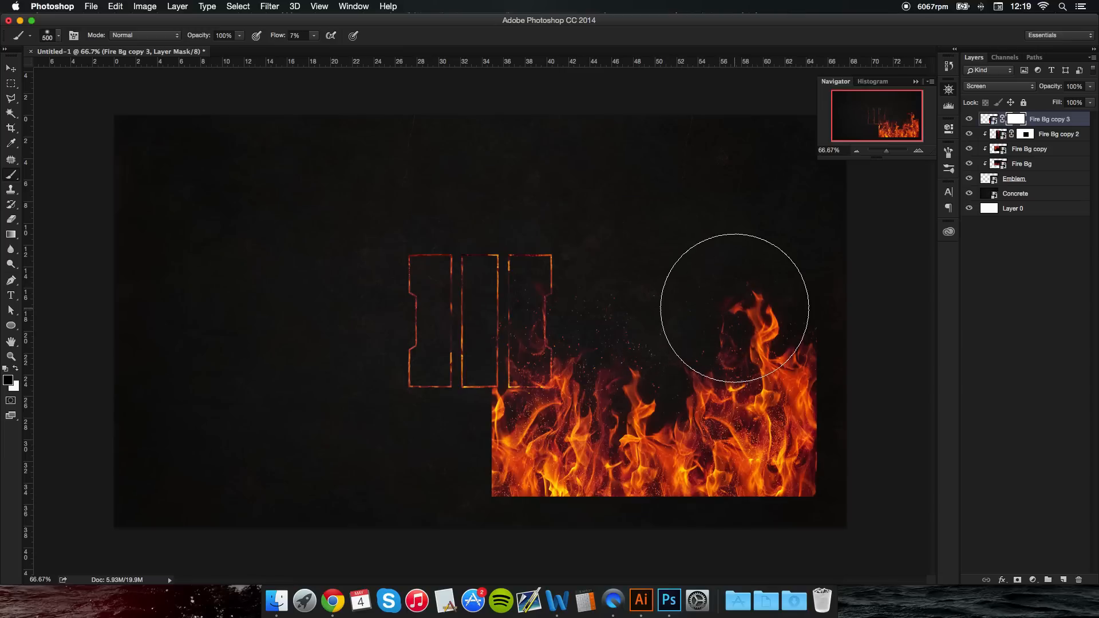
left_click(761, 405)
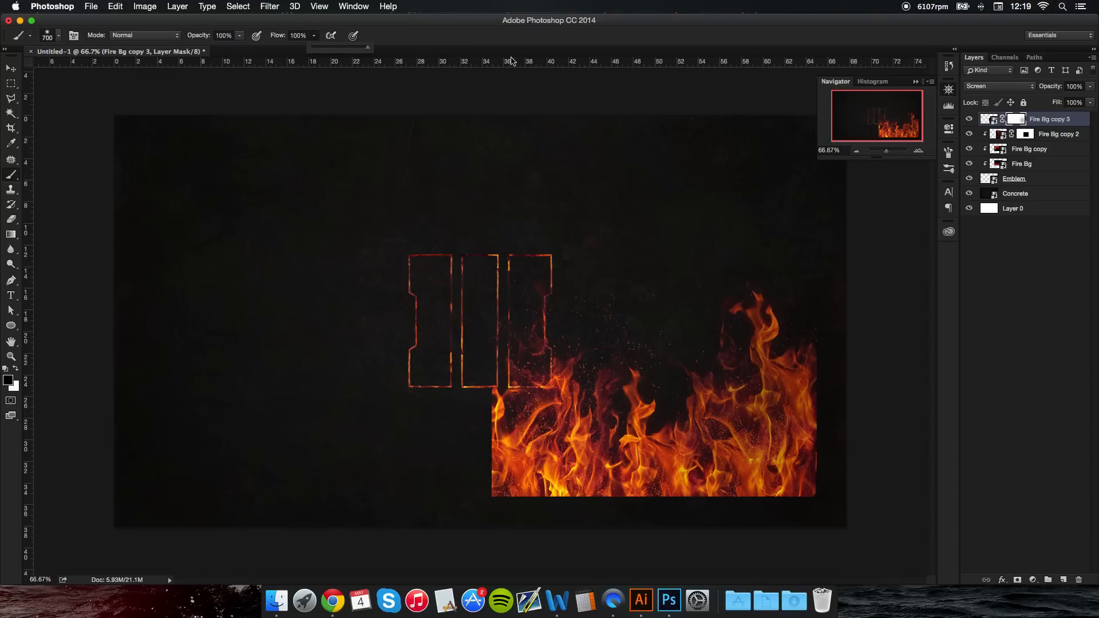
mouse_move(735, 479)
left_mouse_down()
mouse_move(772, 466)
mouse_move(772, 355)
mouse_move(780, 390)
left_mouse_up()
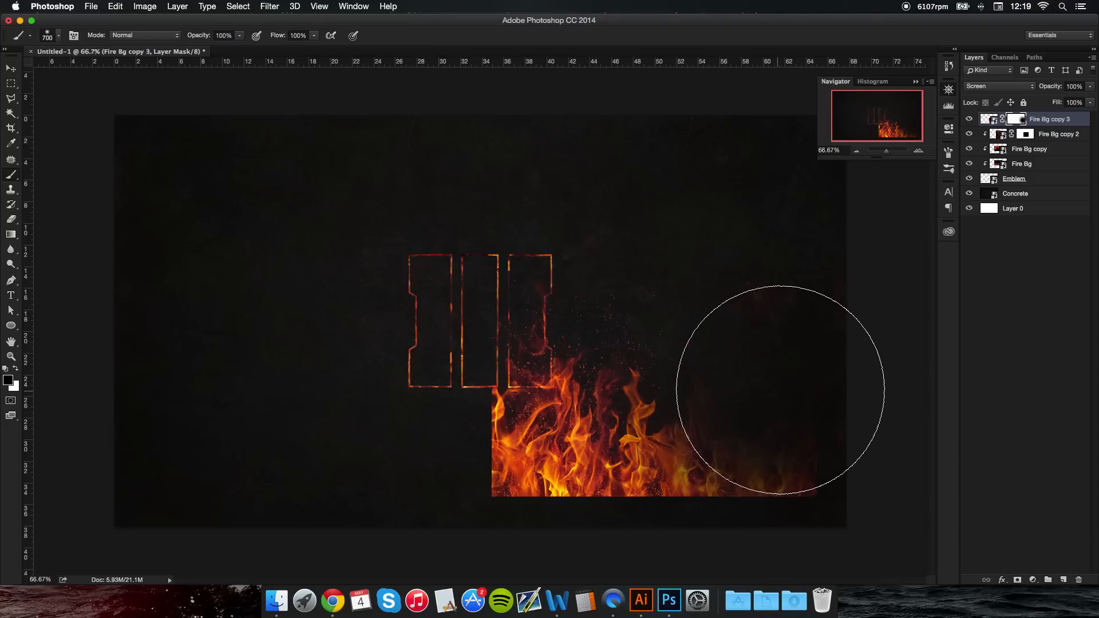
Step: Reduce the brush to 400 px and mask out more flames to the right of the emblem
key("bracketleft")
key("bracketleft")
key("bracketleft")
left_click(730, 459)
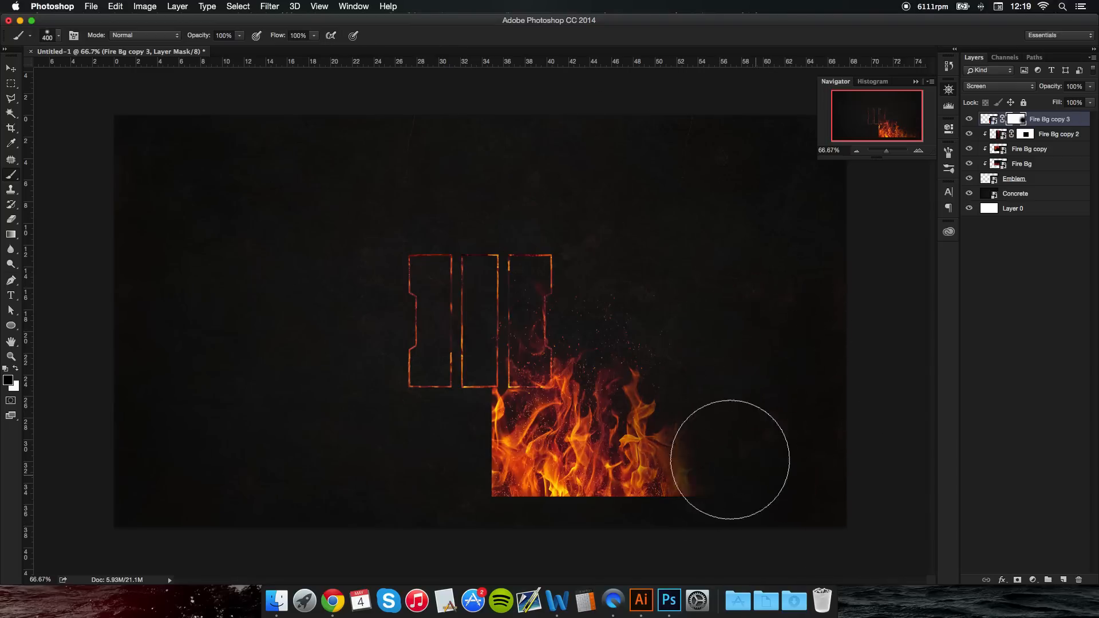
mouse_move(730, 459)
left_mouse_down()
mouse_move(690, 434)
mouse_move(653, 318)
left_mouse_up()
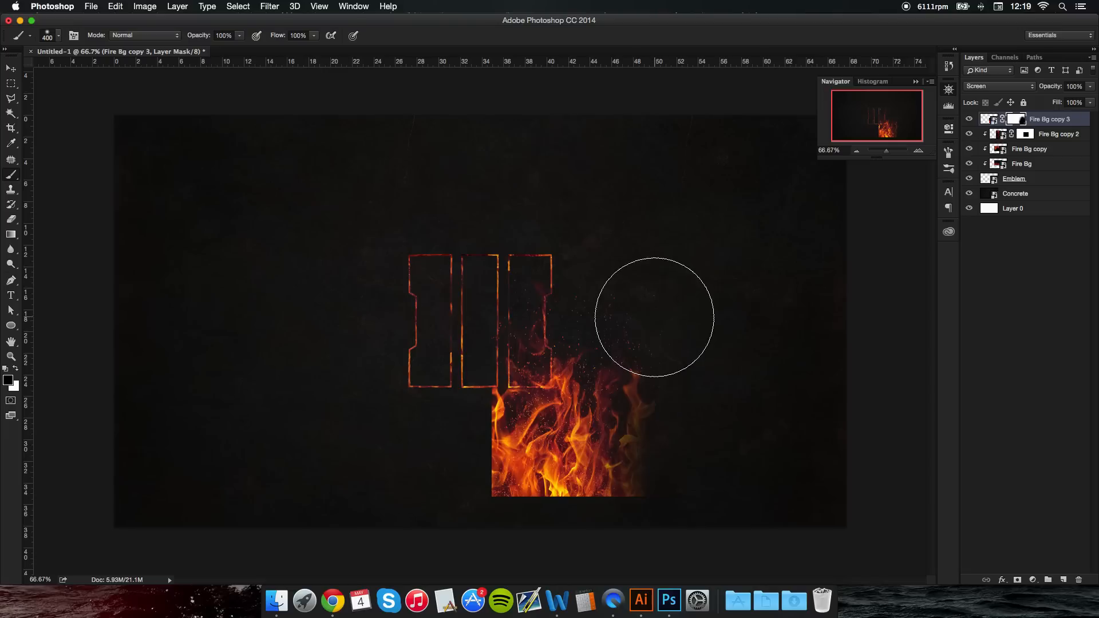
Step: Reduce the brush to 175 px and mask out the flames below and beside the emblem's right bar
key("bracketleft")
key("bracketleft")
key("bracketleft")
key("bracketleft")
mouse_move(640, 378)
left_mouse_down()
mouse_move(619, 460)
mouse_move(648, 450)
mouse_move(652, 474)
mouse_move(628, 502)
mouse_move(534, 496)
mouse_move(584, 471)
mouse_move(552, 465)
mouse_move(567, 442)
mouse_move(443, 436)
mouse_move(538, 423)
mouse_move(519, 405)
mouse_move(533, 403)
mouse_move(599, 436)
left_mouse_up()
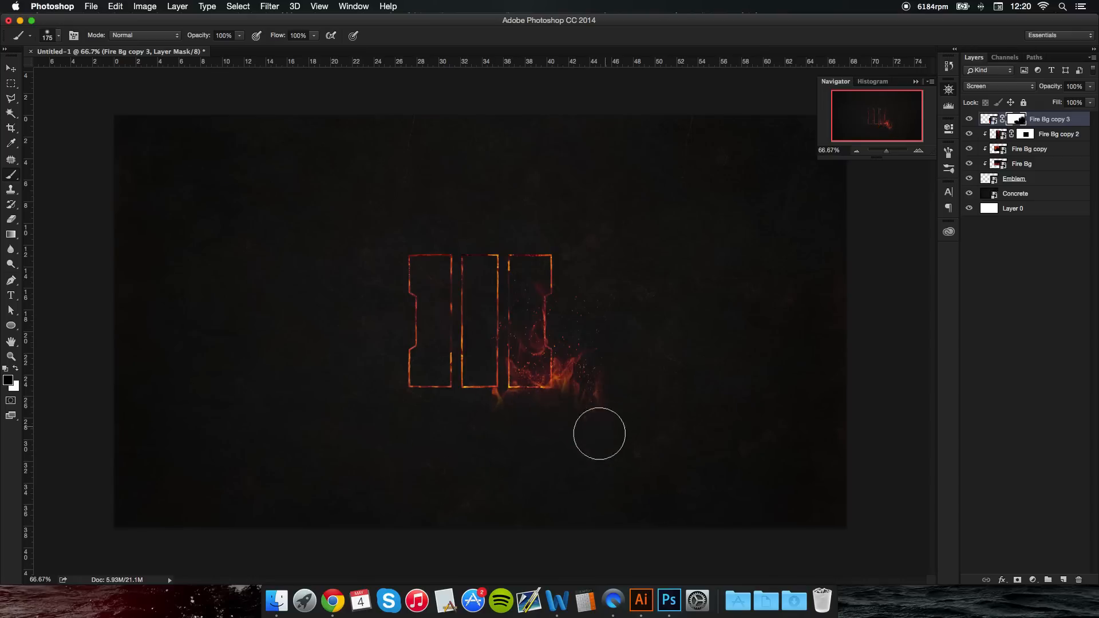
Step: Mask out the remaining flames around the right bar, reducing the brush to 100 px and leaving only sparks and a faint glow
left_click(918, 152)
left_click(918, 152)
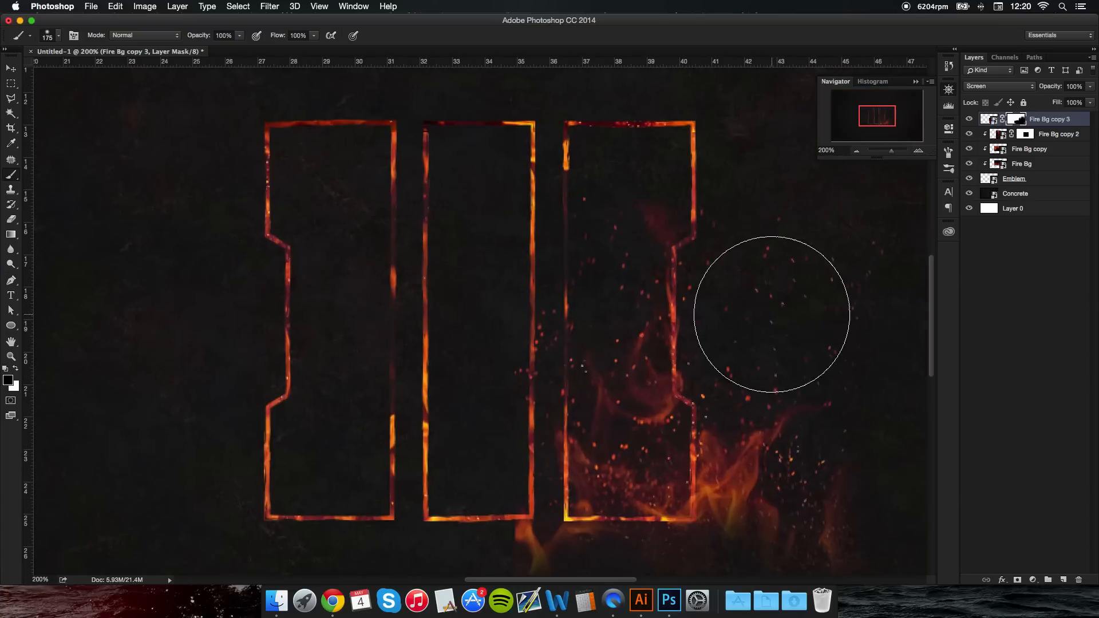
left_click(856, 151)
left_click_drag(728, 194, 662, 179)
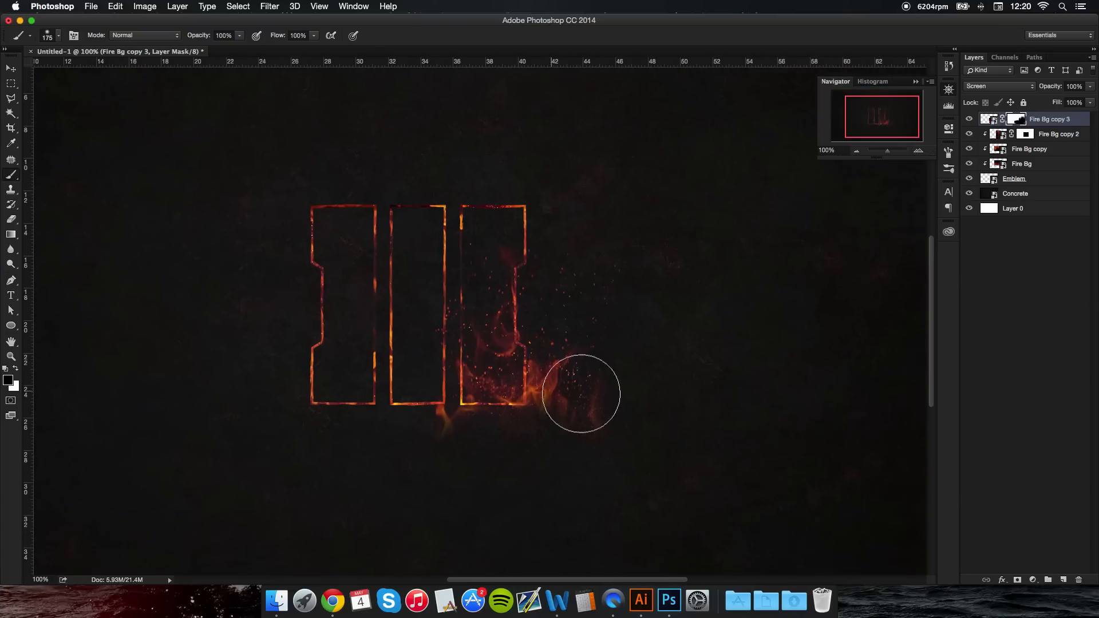
mouse_move(588, 428)
left_mouse_down()
mouse_move(575, 383)
mouse_move(556, 377)
mouse_move(547, 406)
mouse_move(550, 373)
mouse_move(600, 319)
mouse_move(585, 340)
mouse_move(561, 332)
mouse_move(574, 318)
mouse_move(474, 391)
mouse_move(480, 410)
mouse_move(459, 410)
mouse_move(485, 323)
mouse_move(506, 368)
mouse_move(504, 403)
mouse_move(485, 407)
mouse_move(525, 405)
mouse_move(462, 441)
mouse_move(448, 413)
left_mouse_up()
key("bracketleft")
key("bracketleft")
key("bracketleft")
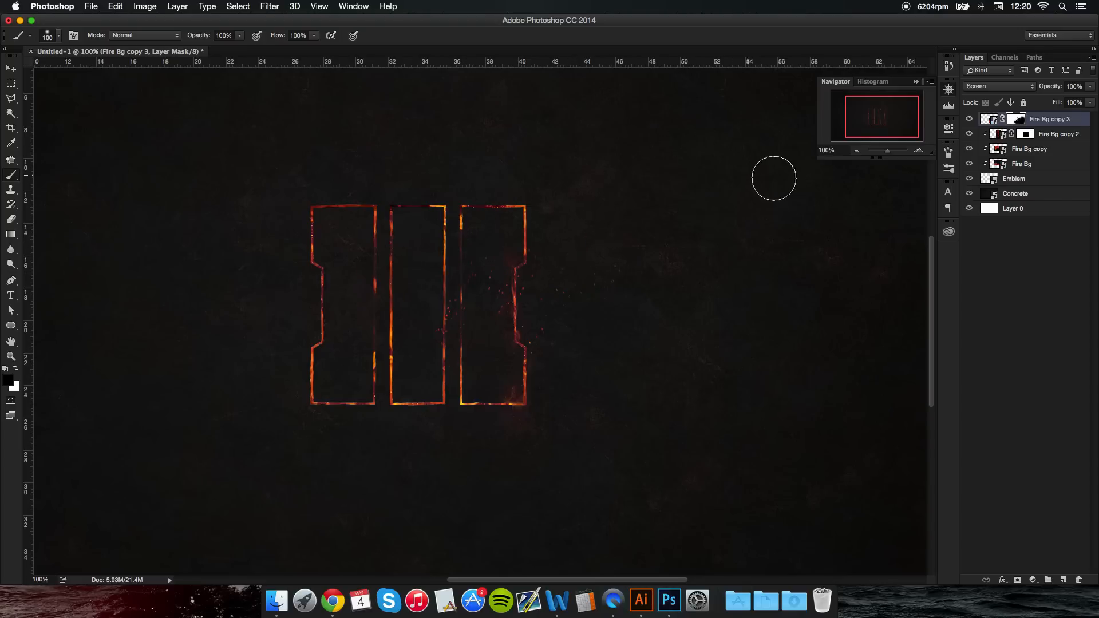
left_click(859, 151)
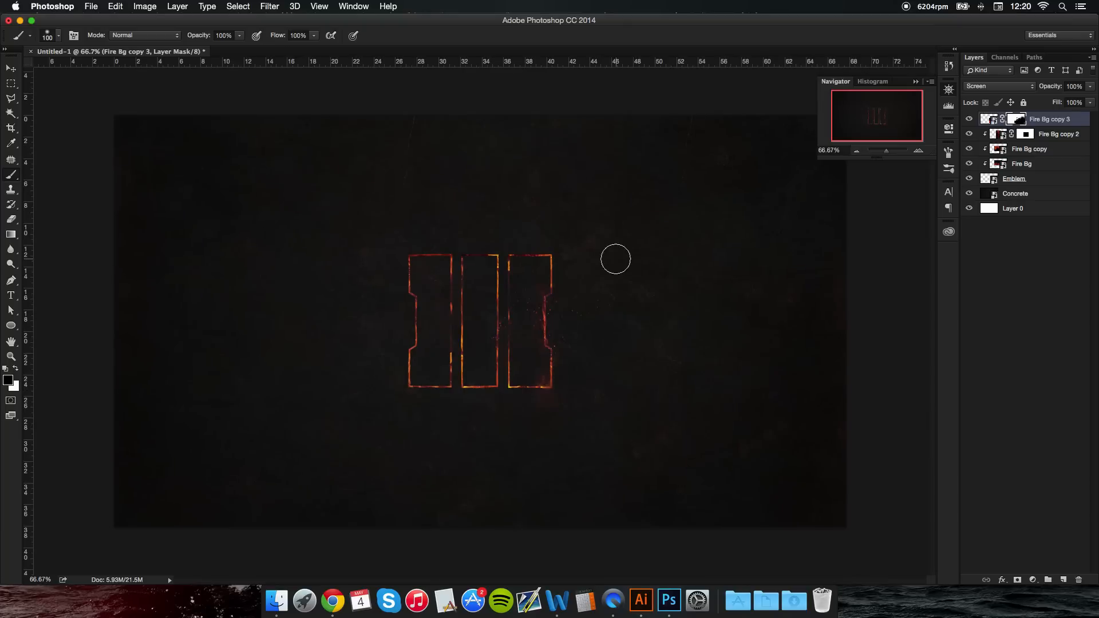
left_click(918, 151)
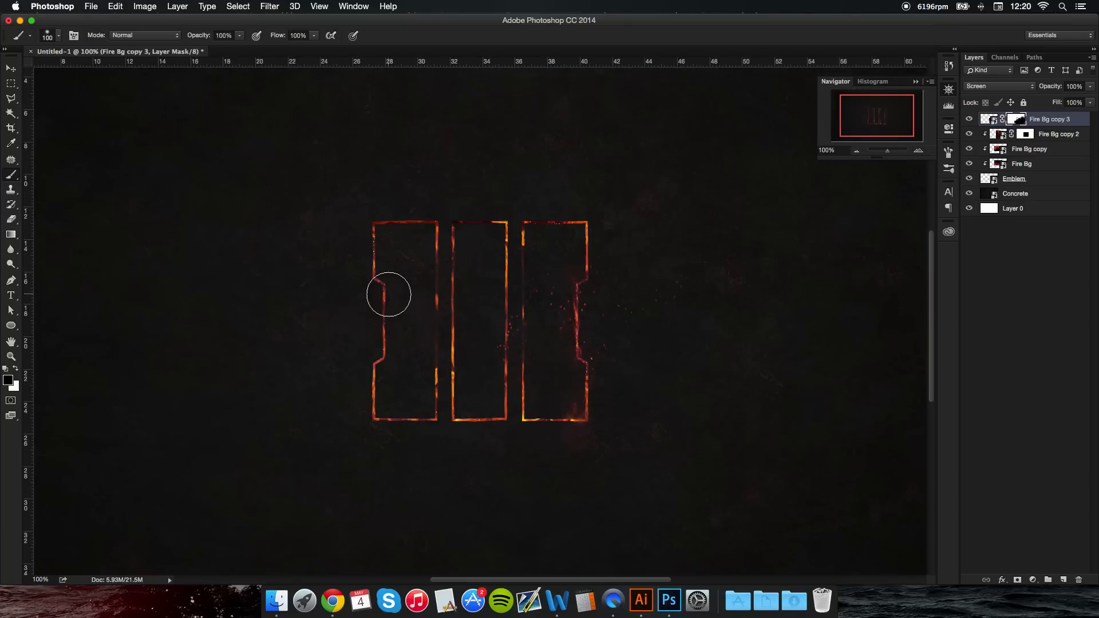
Step: Duplicate Fire Bg to the top of the stack again and position the flames over the emblem's lower half
left_click(12, 69)
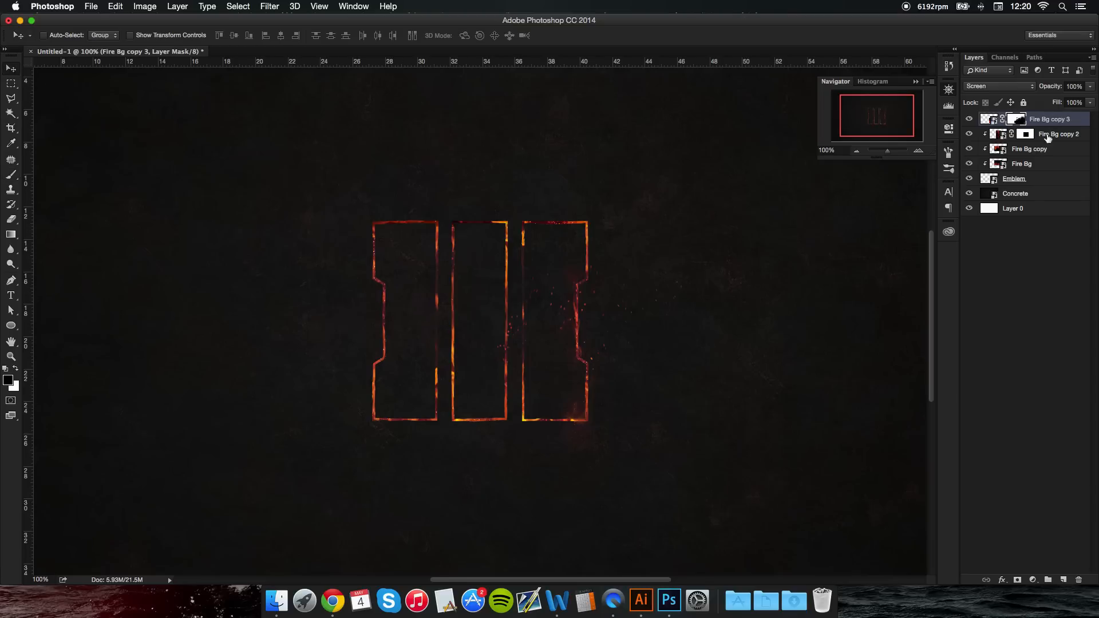
left_click_drag(1033, 167, 1054, 116)
left_click_drag(487, 377, 447, 427)
left_click_drag(597, 345, 653, 359)
left_click_drag(471, 384, 451, 366)
Step: Add a layer mask to Fire Bg copy 4 and brush away the tall flames to the right of the emblem
left_click(12, 177)
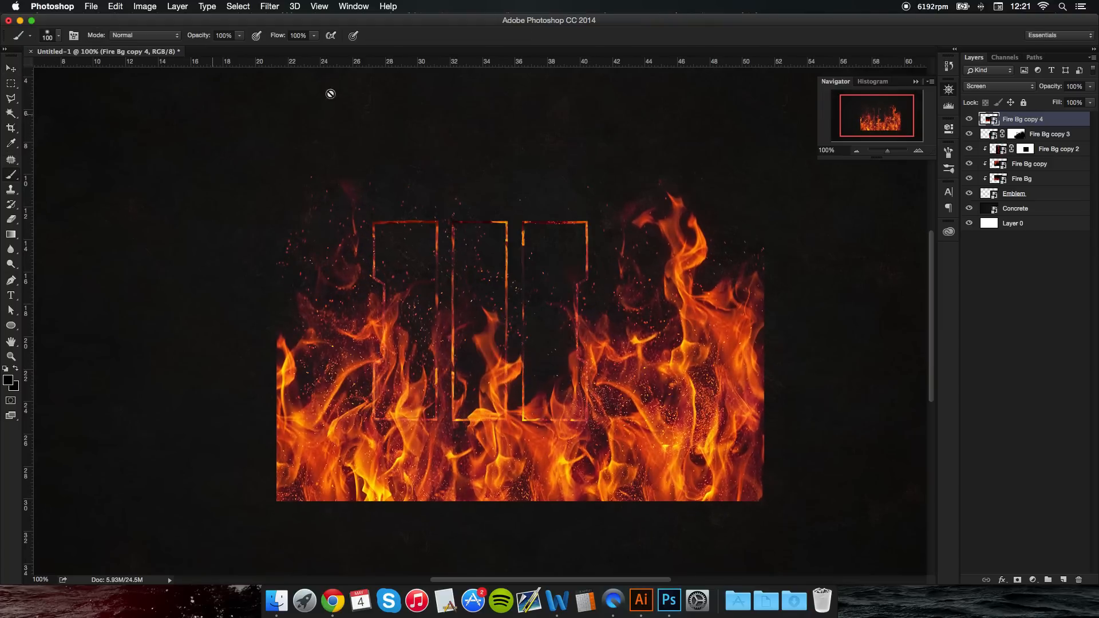
left_click(1018, 580)
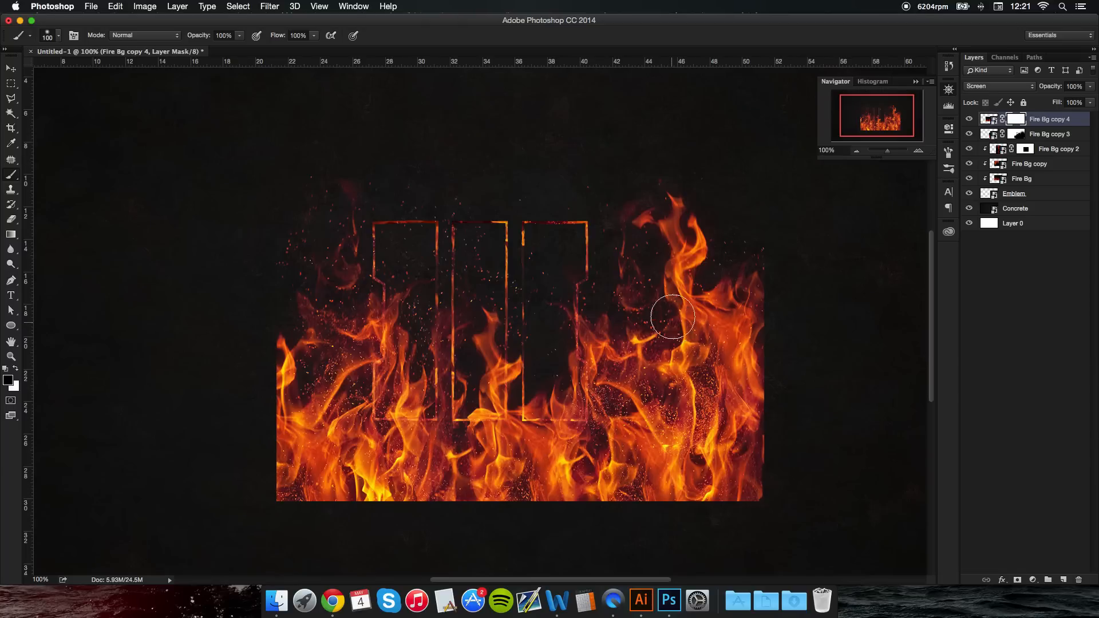
mouse_move(657, 224)
left_mouse_down()
mouse_move(680, 167)
mouse_move(732, 343)
mouse_move(707, 307)
left_mouse_up()
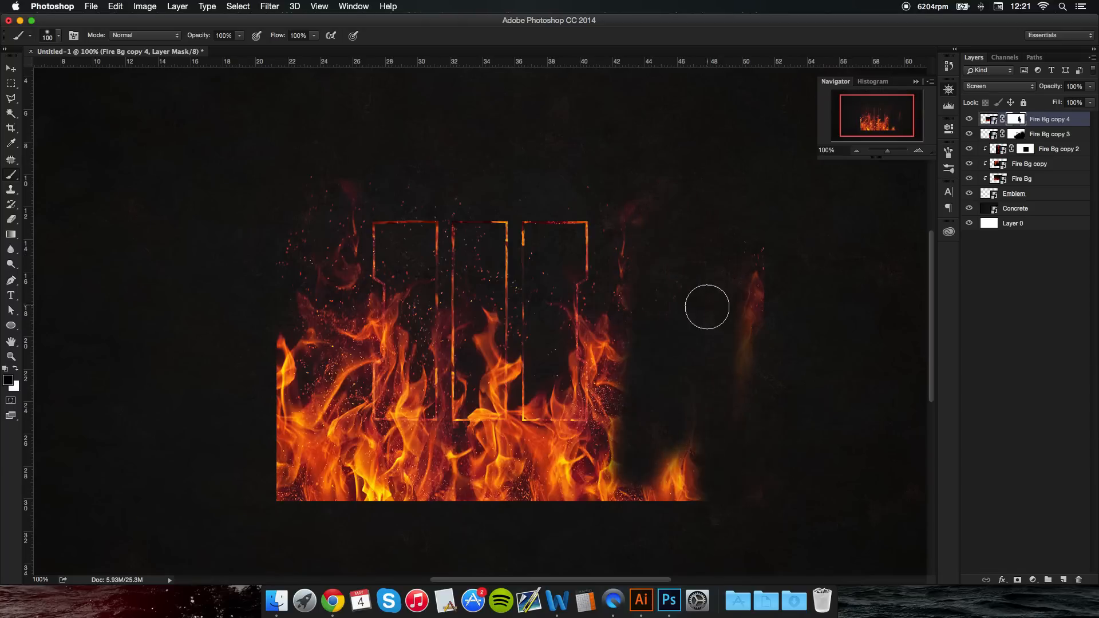
Step: Mask out the surrounding flames with a larger brush, keeping those on the left bar, and reduce the brush to 125 px
key("bracketright")
key("bracketright")
key("bracketright")
key("bracketright")
key("bracketright")
mouse_move(629, 521)
left_mouse_down()
mouse_move(645, 226)
mouse_move(633, 289)
mouse_move(559, 405)
mouse_move(497, 472)
mouse_move(511, 337)
mouse_move(510, 419)
mouse_move(453, 471)
mouse_move(431, 466)
mouse_move(586, 505)
left_mouse_up()
mouse_move(659, 501)
left_mouse_down()
mouse_move(349, 507)
mouse_move(321, 489)
mouse_move(284, 425)
mouse_move(308, 367)
mouse_move(315, 286)
mouse_move(339, 236)
mouse_move(336, 211)
left_mouse_up()
key("bracketleft")
key("bracketleft")
key("bracketleft")
key("bracketleft")
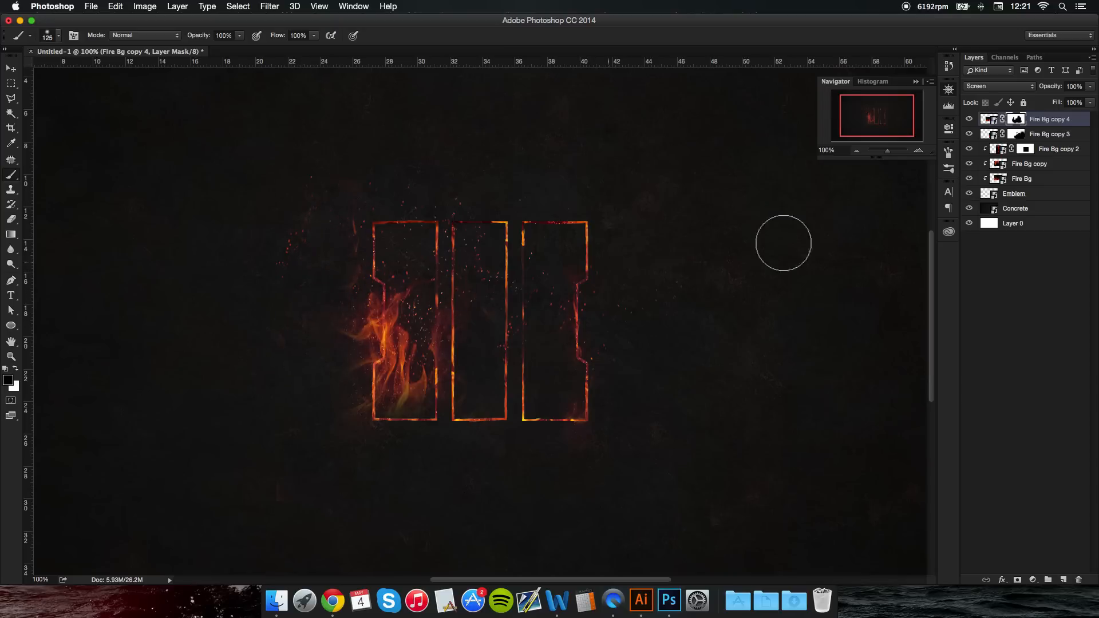
Step: Reduce the brush to 90 px and try to mask out the faint wisps inside the emblem's middle bar
left_click(919, 151)
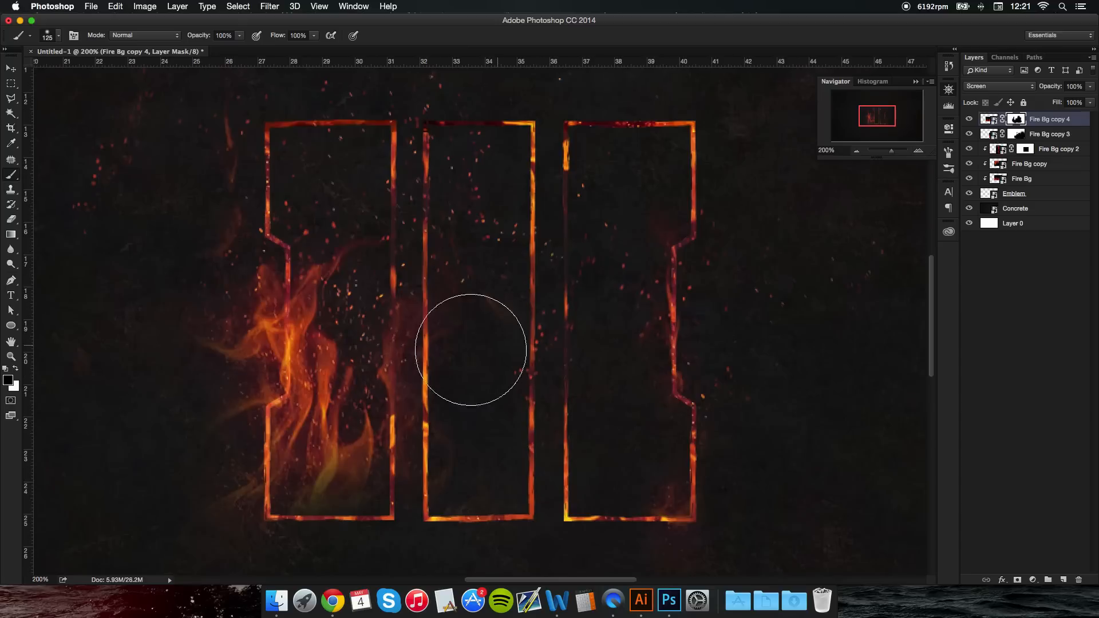
left_click(487, 299)
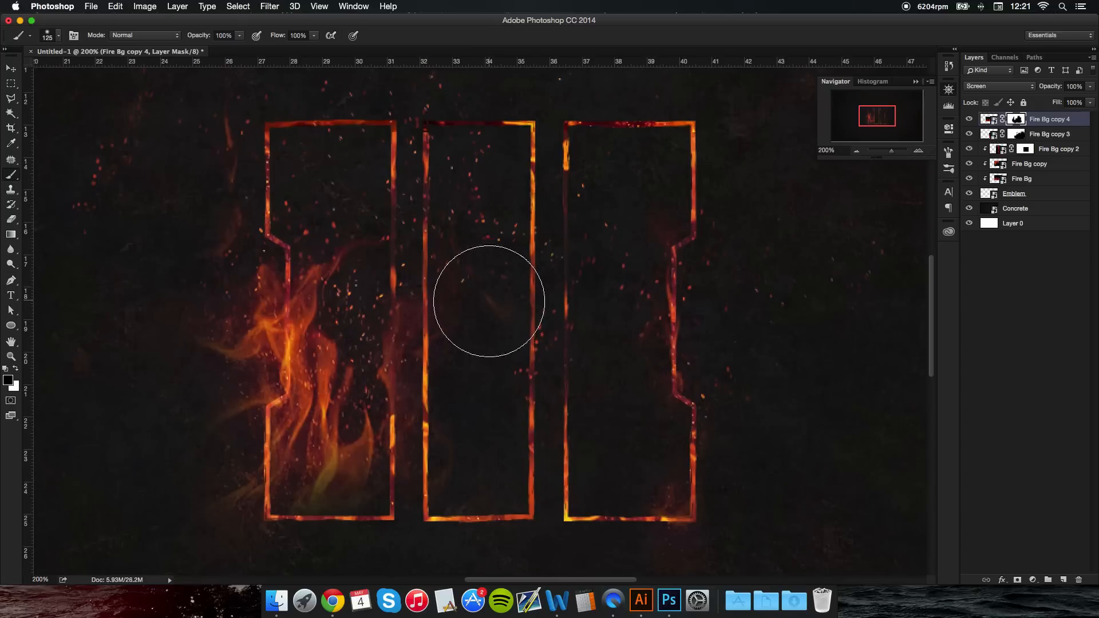
key("bracketleft")
key("bracketleft")
mouse_move(456, 331)
left_mouse_down()
mouse_move(442, 343)
mouse_move(438, 314)
left_mouse_up()
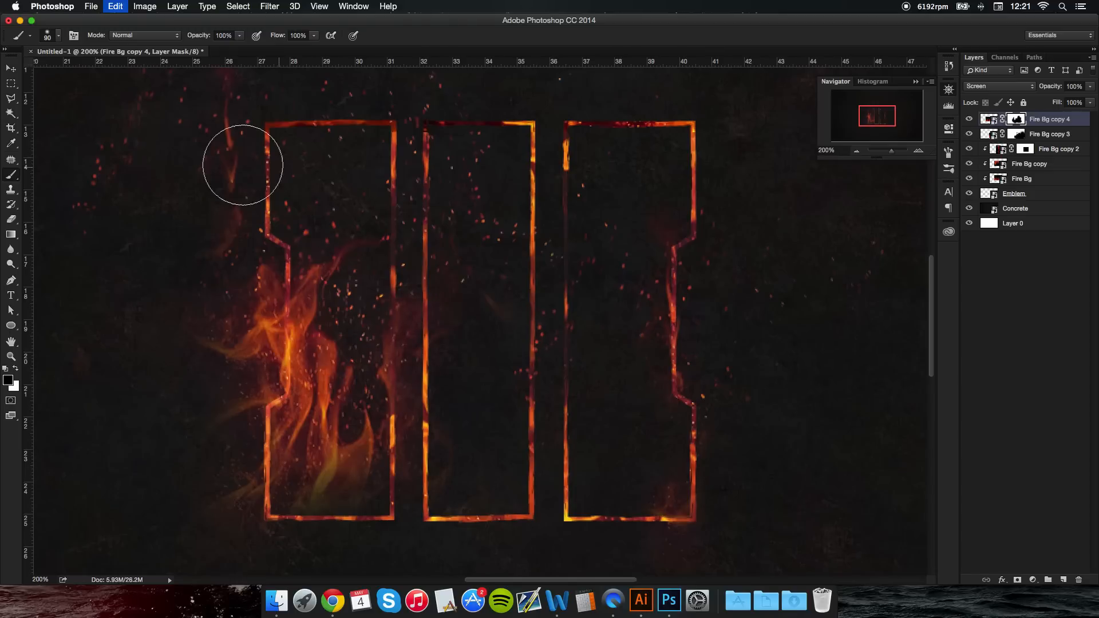
Step: Mask out the flames outside the left bar and in its lower part with the 90 px brush
scroll(319, 233, "up", 3)
scroll(319, 233, "left", 4)
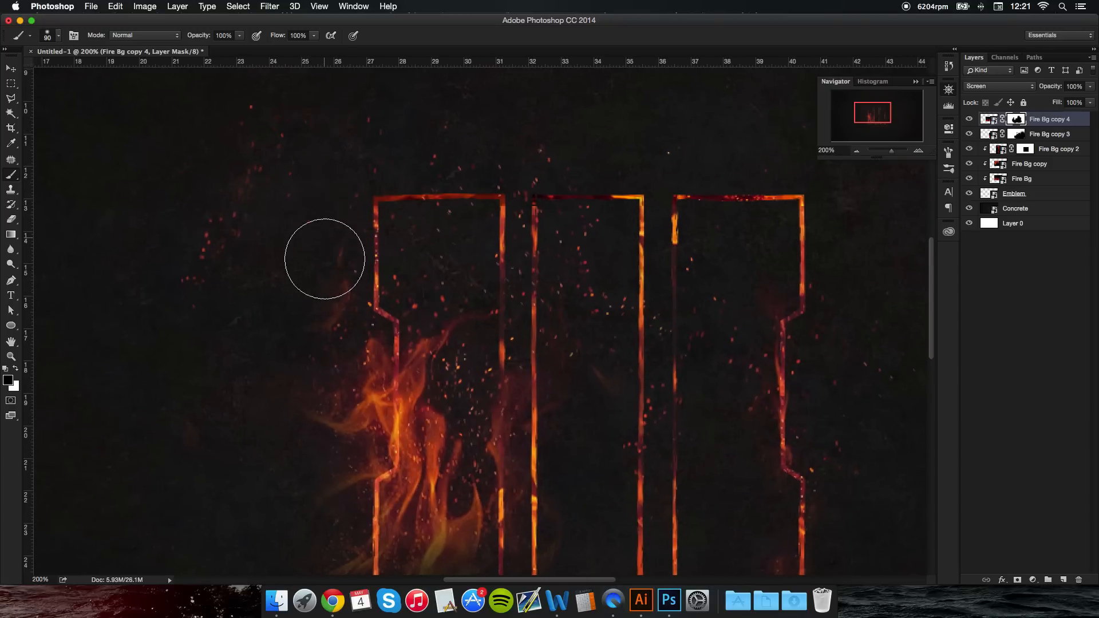
scroll(306, 257, "down", 5)
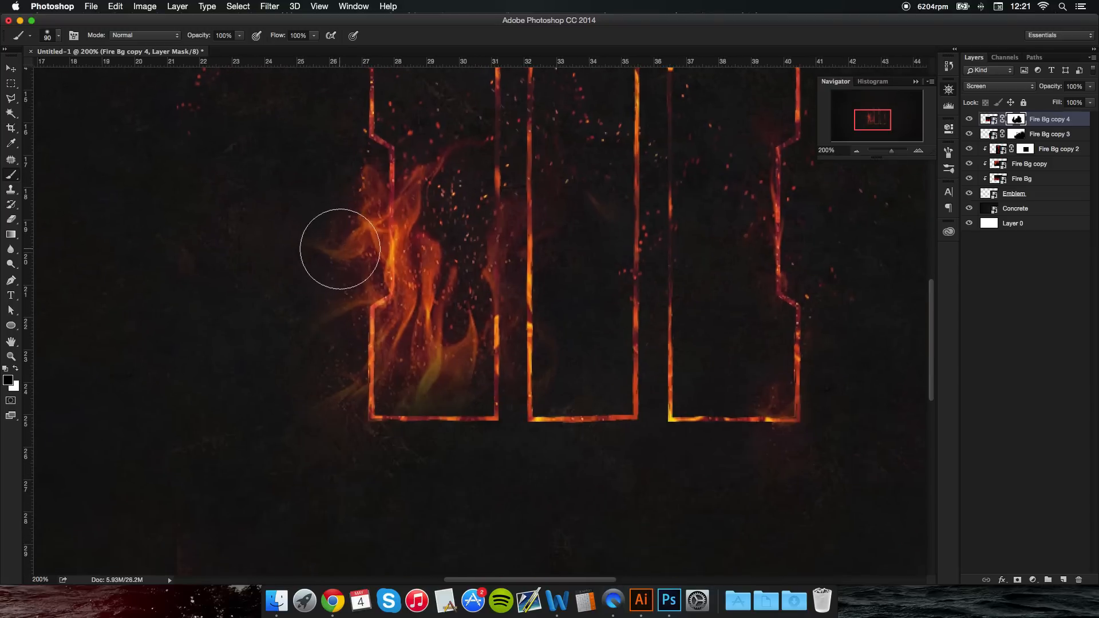
mouse_move(338, 245)
left_mouse_down()
mouse_move(332, 191)
mouse_move(348, 182)
left_mouse_up()
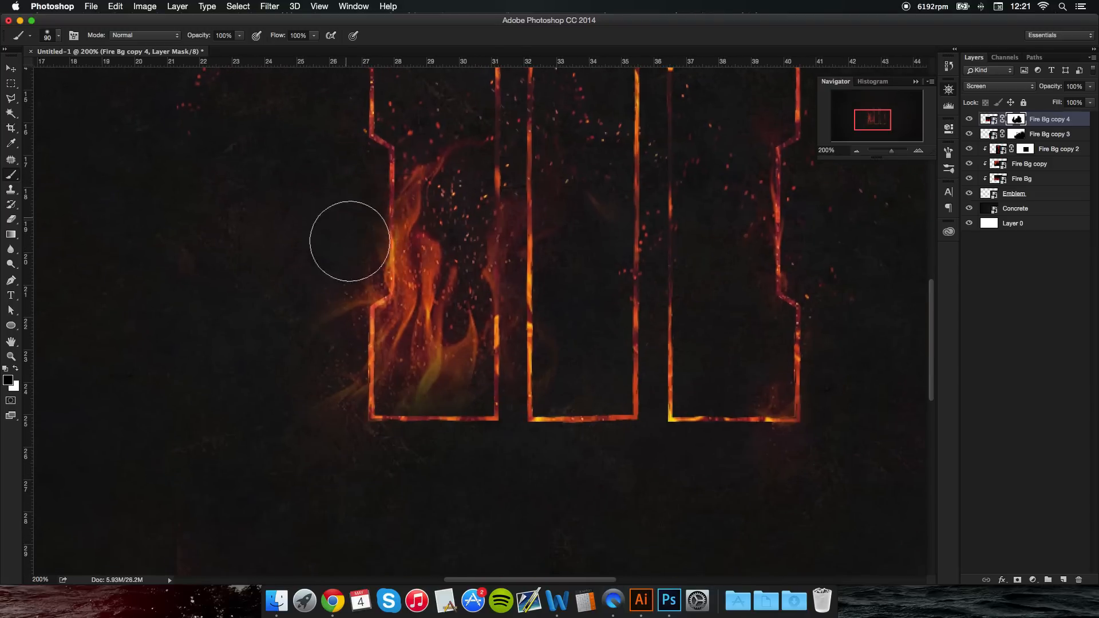
mouse_move(334, 368)
left_mouse_down()
mouse_move(421, 376)
mouse_move(466, 361)
mouse_move(471, 287)
mouse_move(441, 311)
mouse_move(429, 277)
left_mouse_up()
Step: Reduce the brush to 50 px and trim the flames inside the left bar to a small flame at its notch
key("bracketleft")
key("bracketleft")
key("bracketleft")
key("bracketleft")
mouse_move(410, 336)
left_mouse_down()
mouse_move(336, 329)
mouse_move(349, 296)
mouse_move(339, 299)
mouse_move(360, 280)
mouse_move(392, 291)
mouse_move(424, 246)
left_mouse_up()
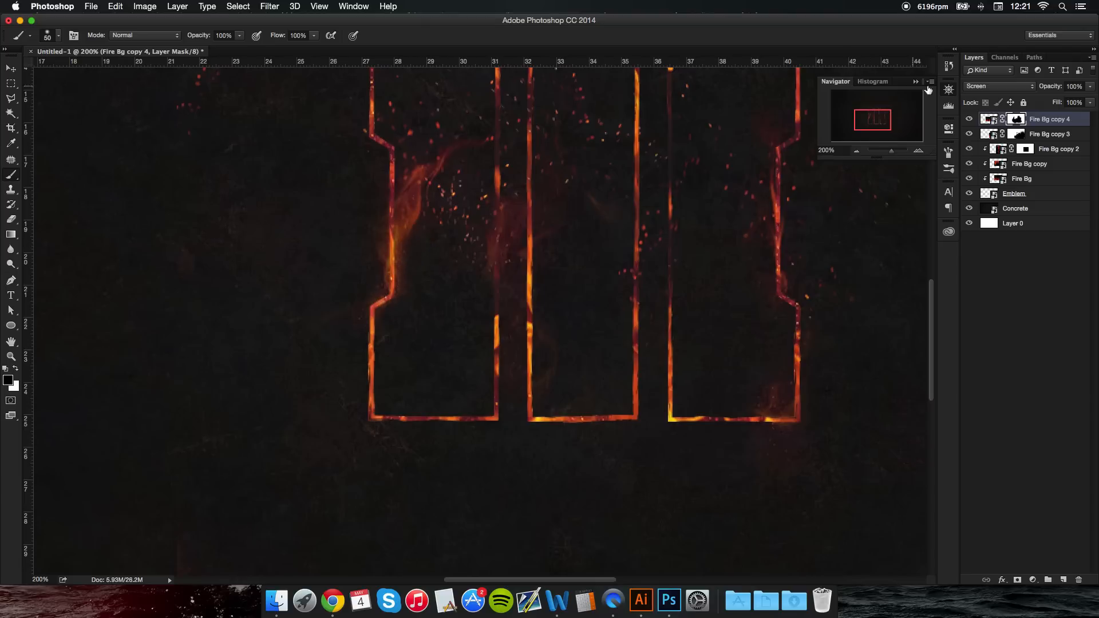
left_click(856, 151)
left_click(857, 151)
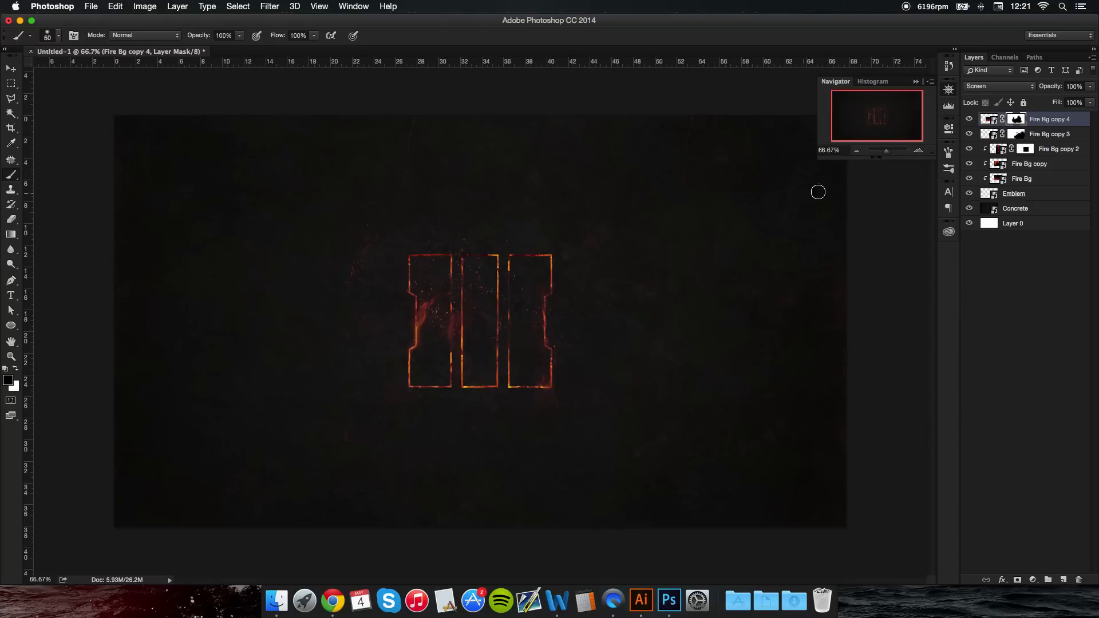
left_click(919, 152)
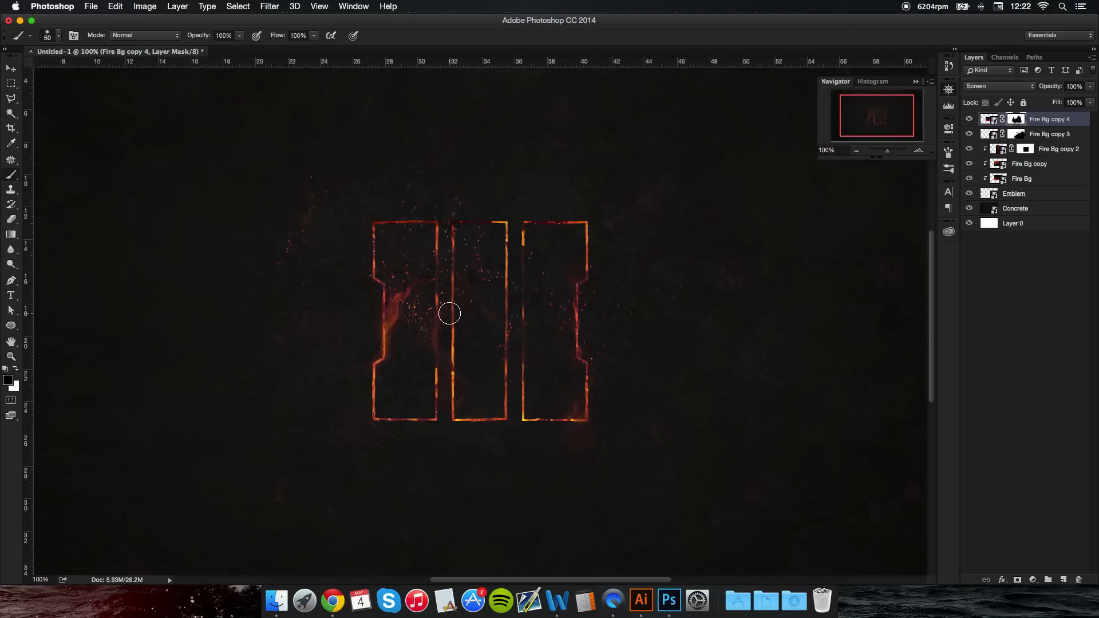
left_click(917, 152)
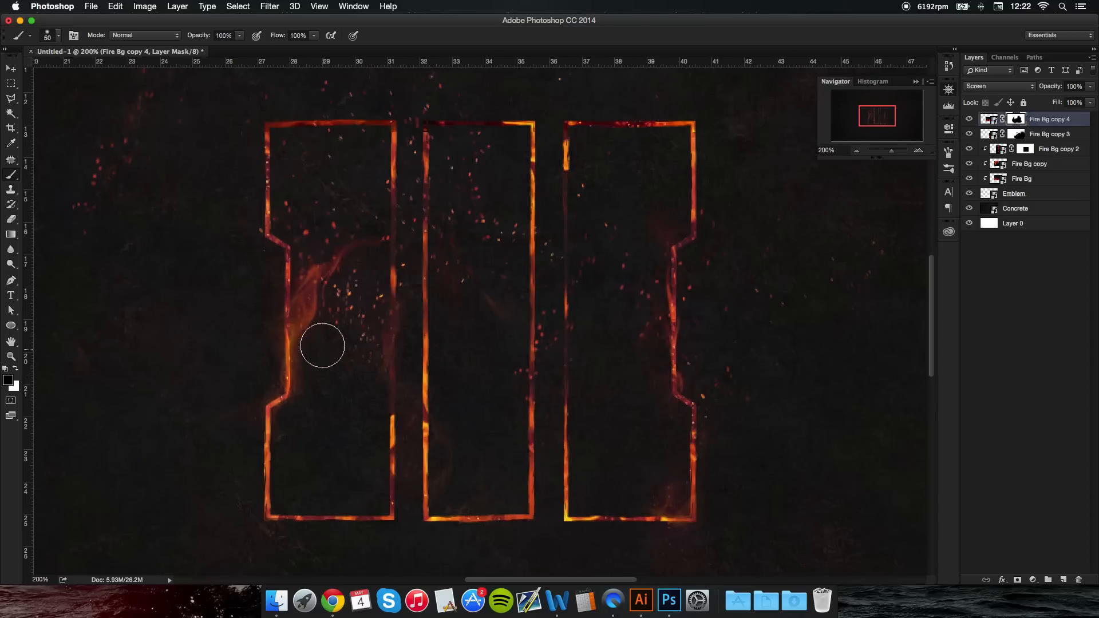
Step: Mask out the remaining flame inside the left bar, keeping its sparks
mouse_move(328, 329)
left_mouse_down()
mouse_move(363, 221)
mouse_move(337, 316)
left_mouse_up()
key("alt+super+z")
key("alt+super+z")
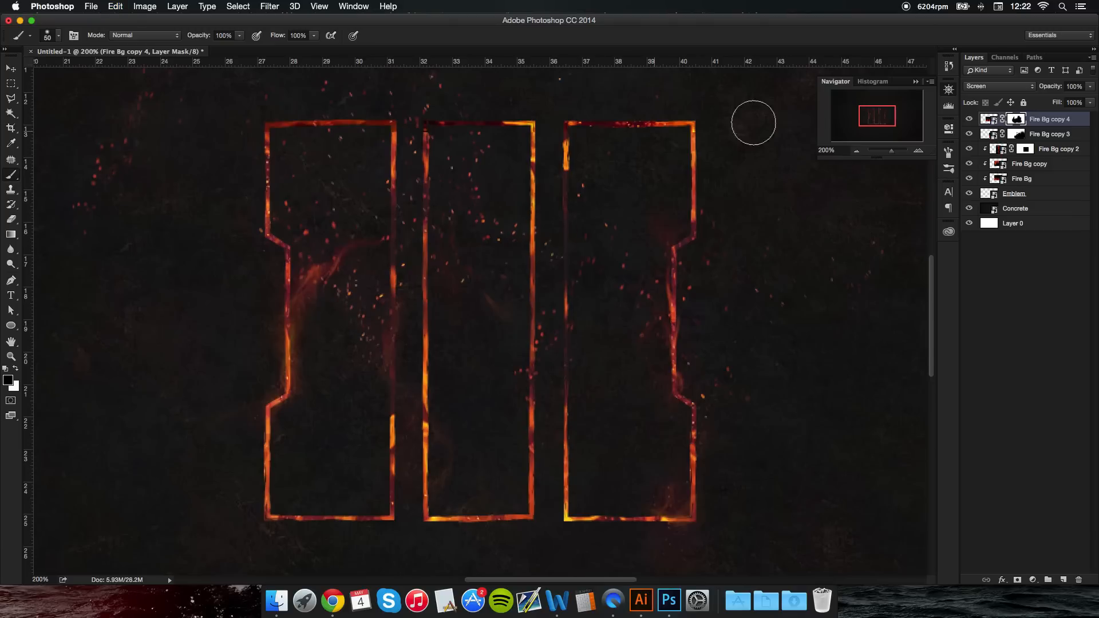
key("super+minus")
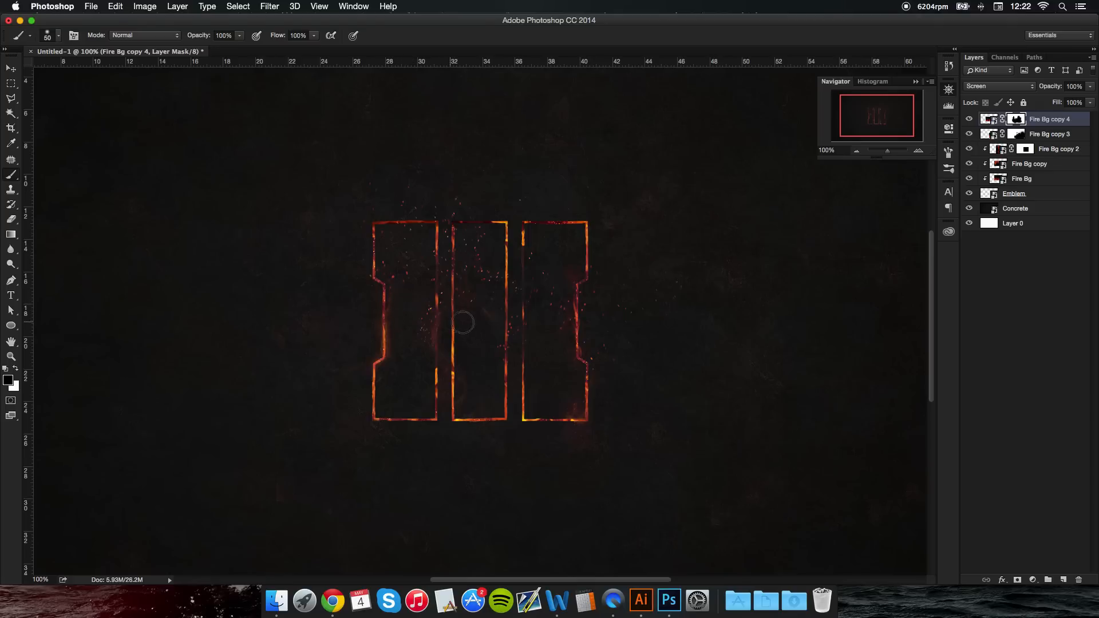
left_click(858, 153)
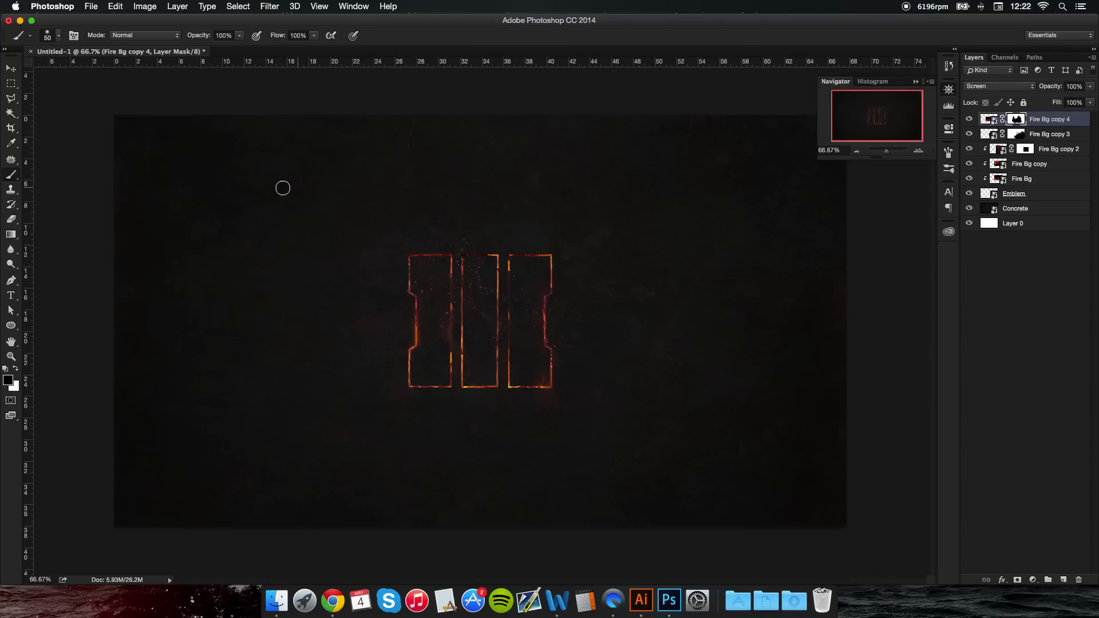
Step: Duplicate the Fire Bg layer to the top of the layer stack, rotate it -90° and shift it toward the emblem's right side
left_click(20, 70)
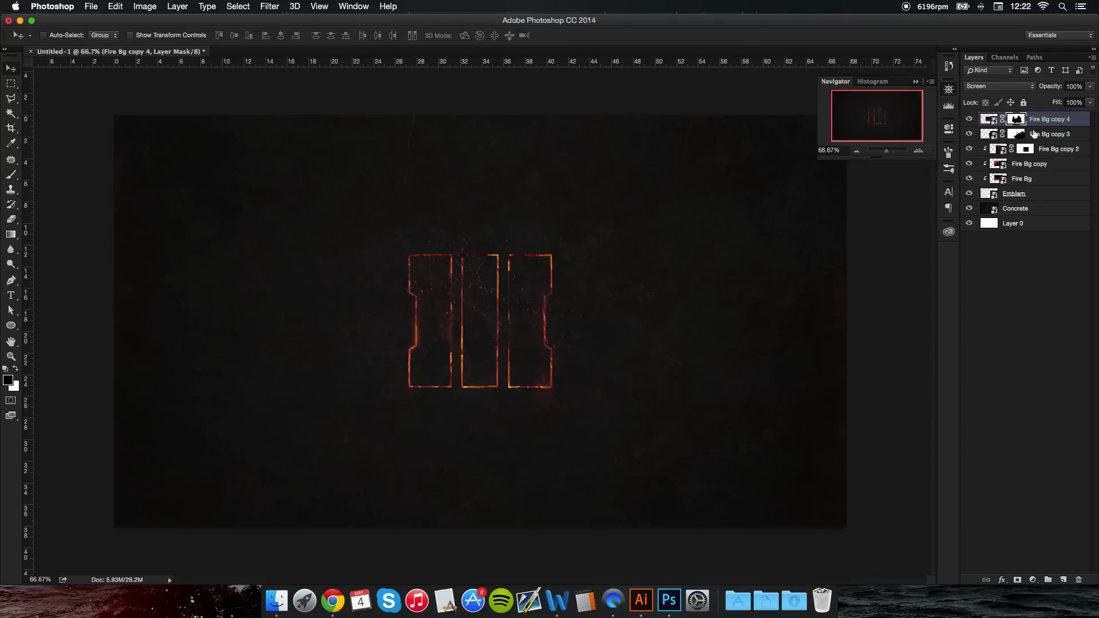
left_click_drag(1034, 182, 1060, 118)
key("super+t")
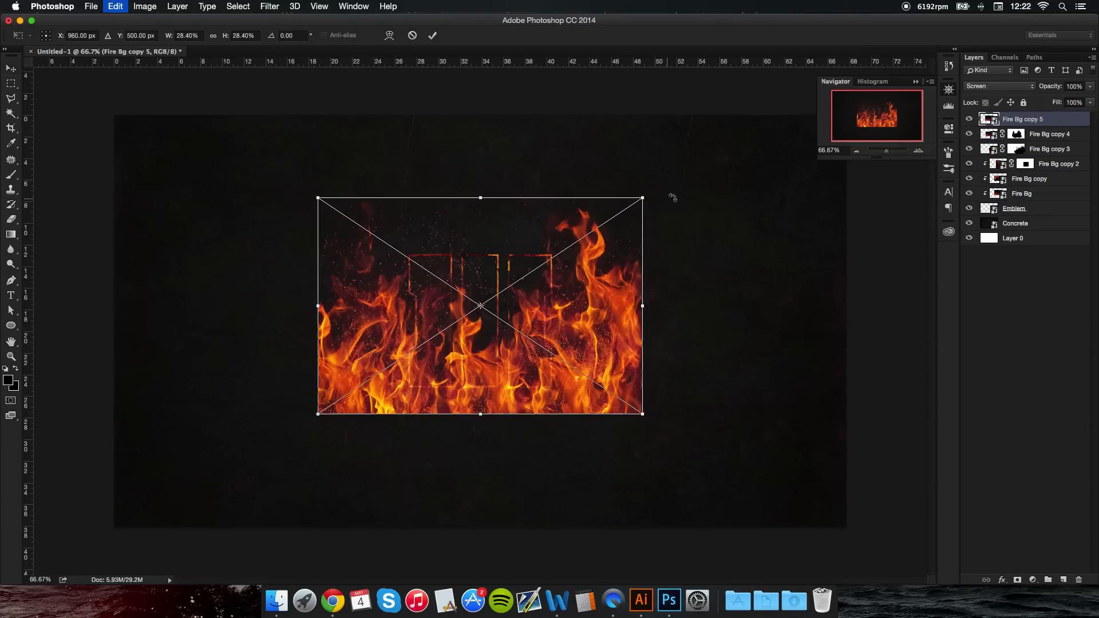
left_click_drag(654, 191, 398, 210)
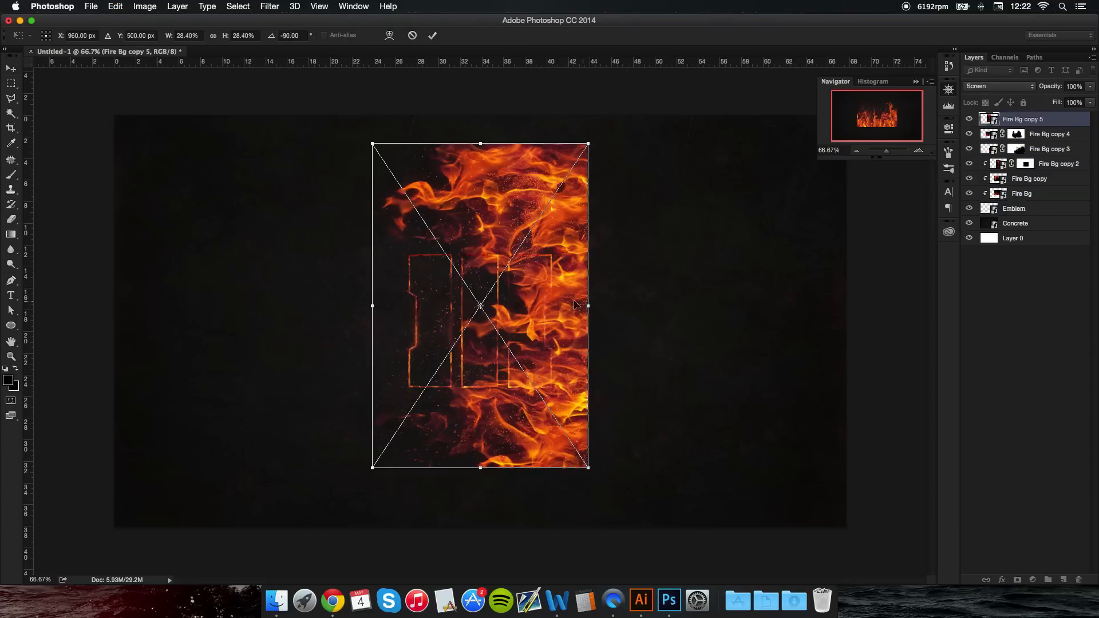
left_click_drag(552, 301, 651, 317)
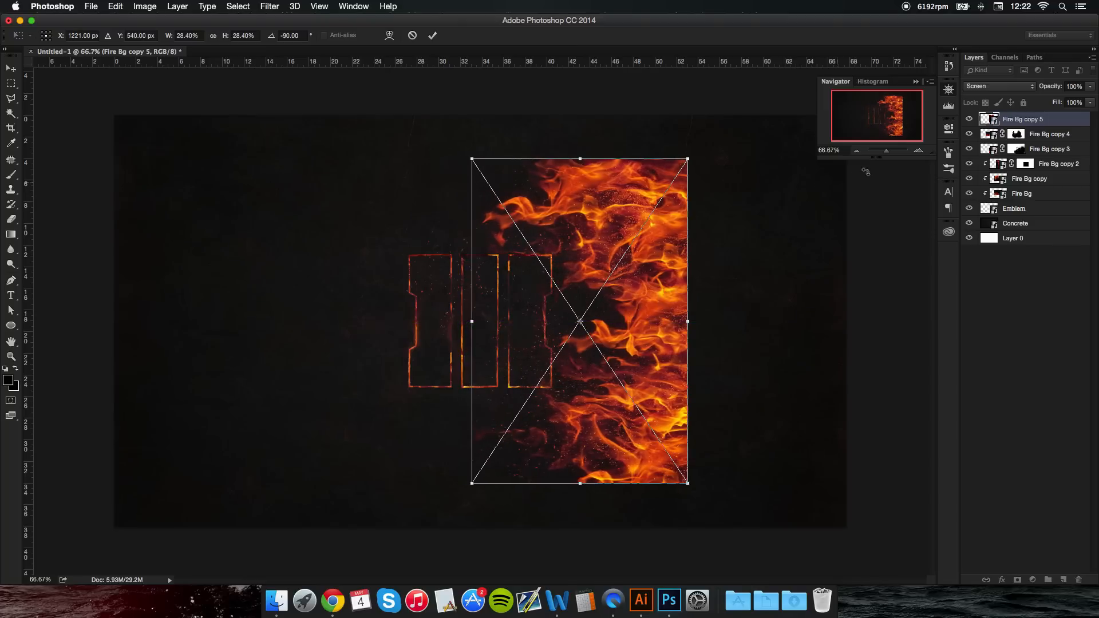
left_click(918, 151)
key("Return")
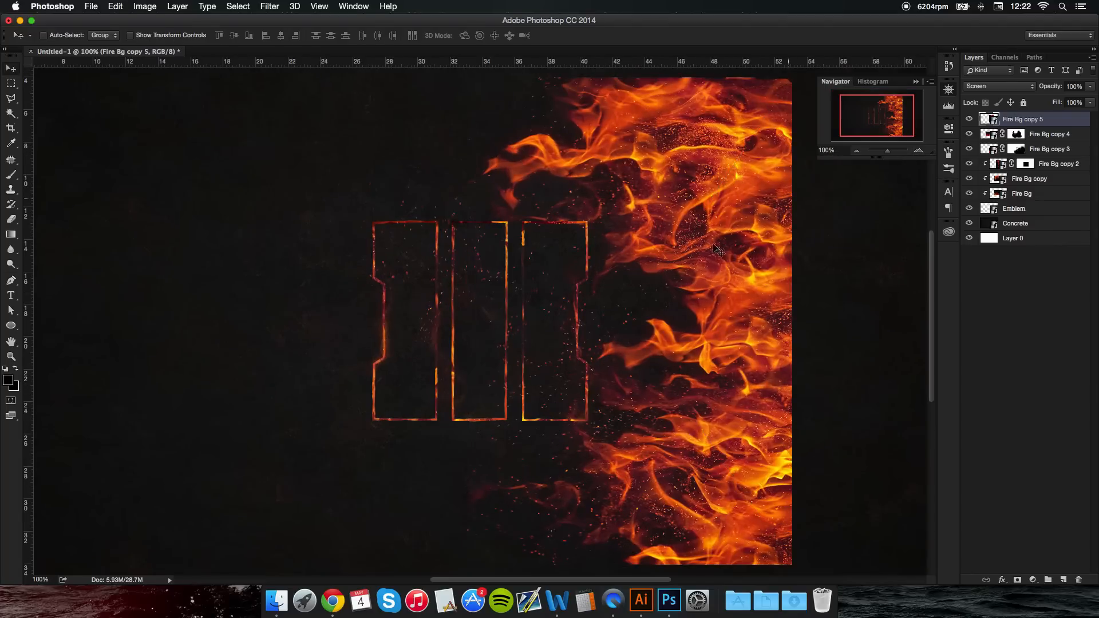
Step: Move the rotated flames up and left until their lower edge sits near the right bar's upper notch and their sparks cross the emblem's top
left_click_drag(701, 251, 651, 255)
key("shift+Left")
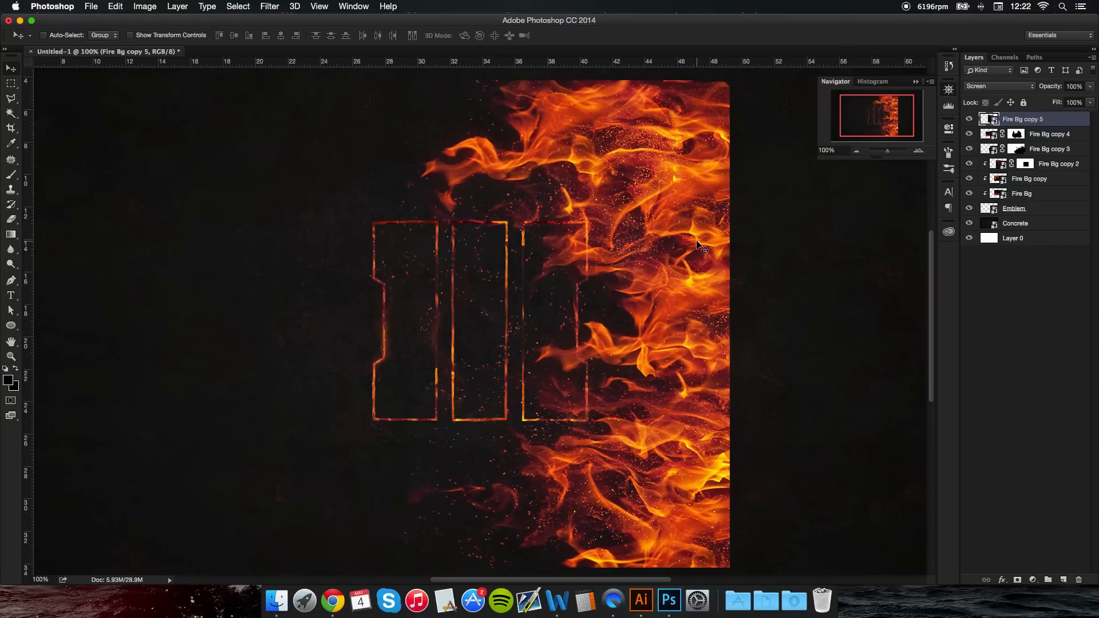
left_click_drag(584, 452, 595, 192)
key("Down")
key("Down")
key("Down")
key("Down")
key("Down")
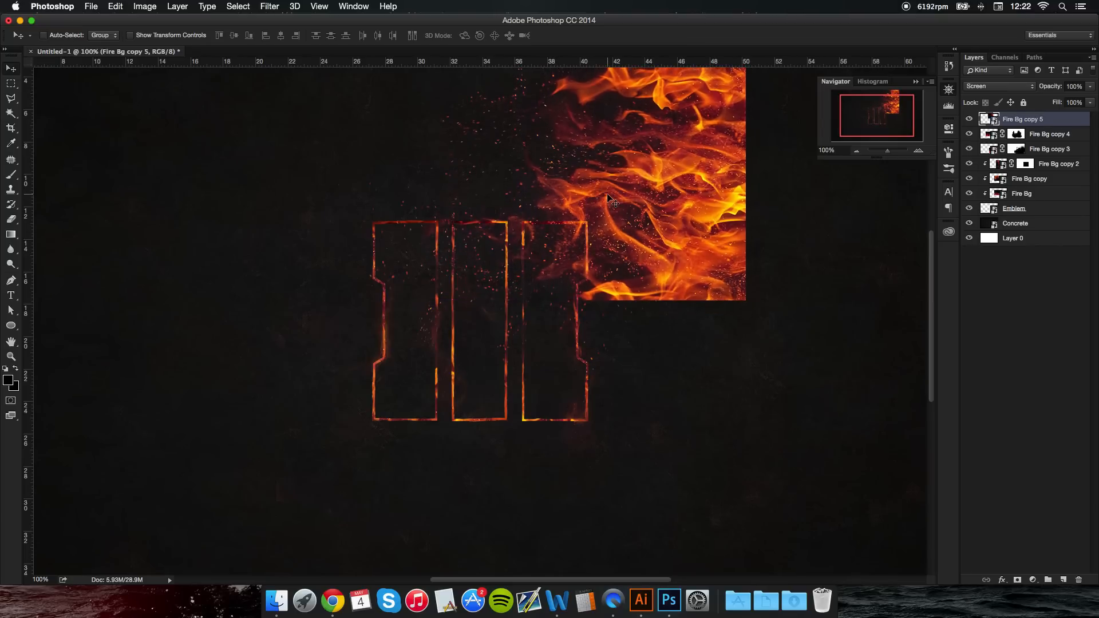
scroll(607, 198, "down", 4)
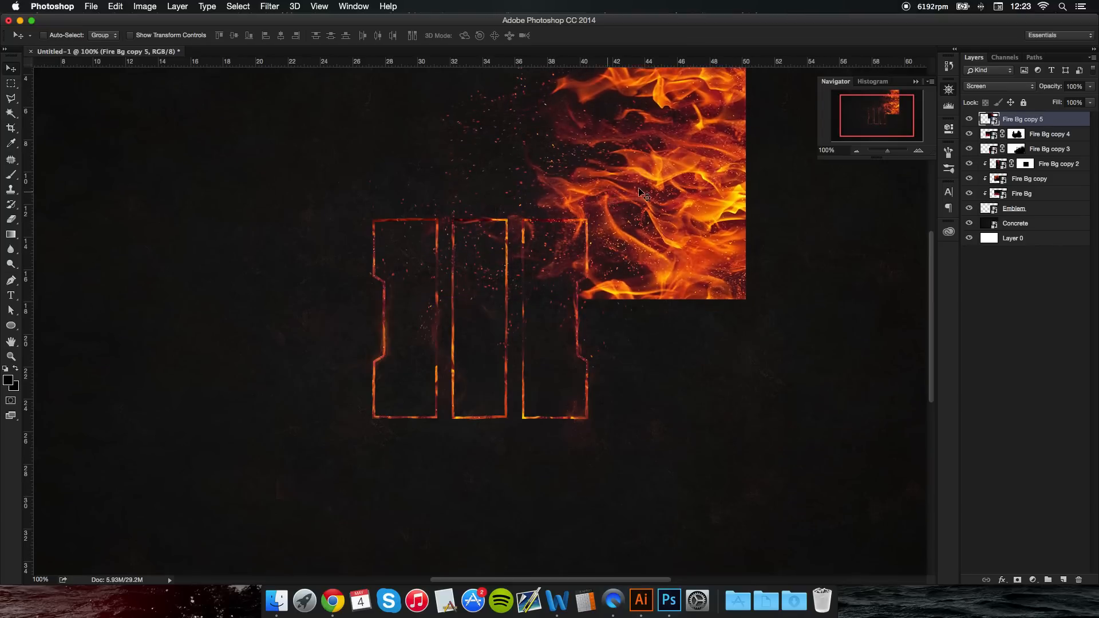
left_click(858, 152)
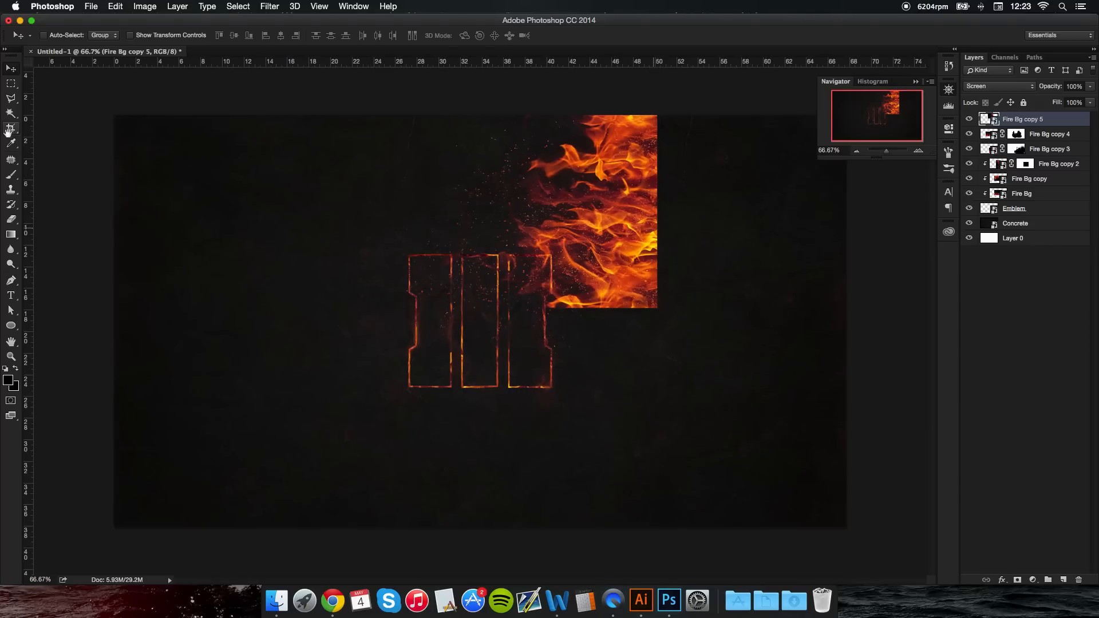
Step: Add a layer mask to Fire Bg copy 5 and paint out its flames with a 100 px brush, keeping sparks and a wisp in the middle bar
left_click(12, 175)
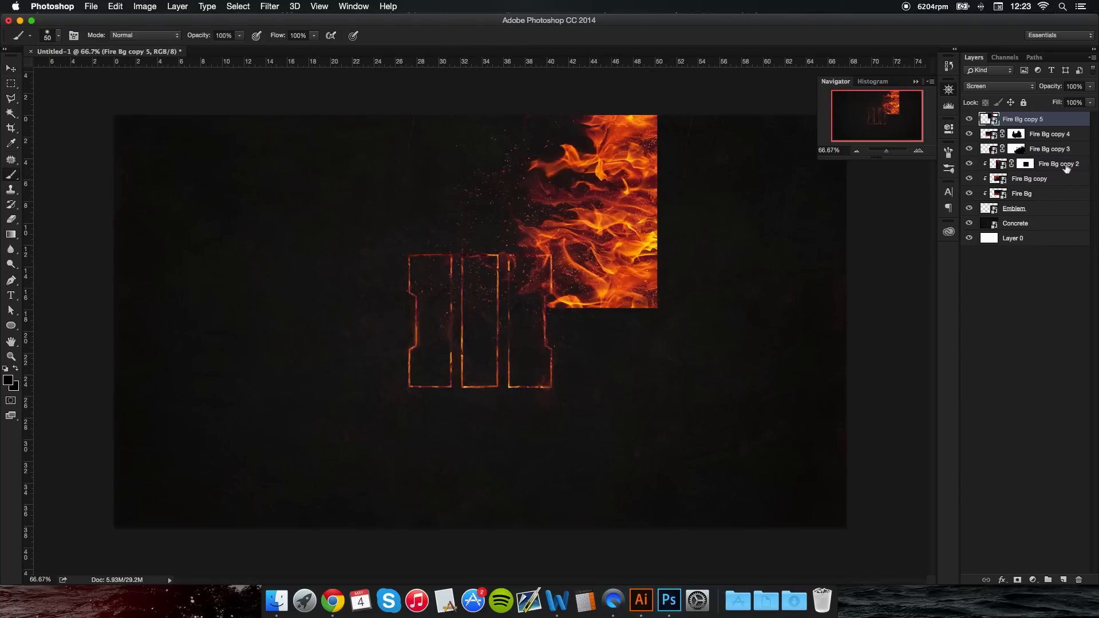
left_click(1017, 579)
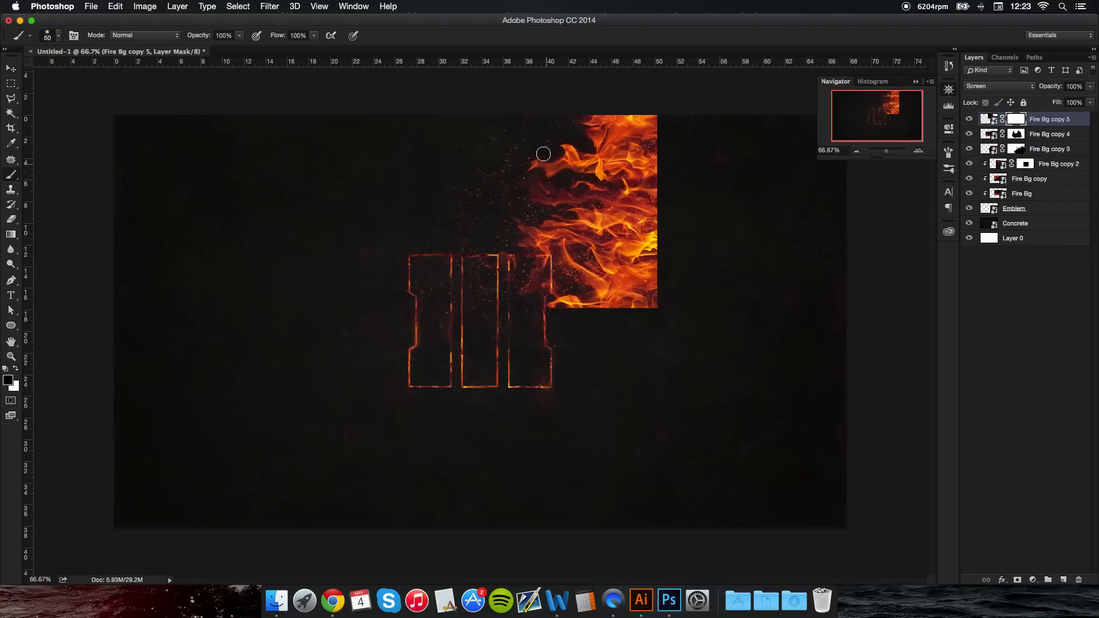
key("bracketright")
key("bracketright")
mouse_move(540, 154)
left_mouse_down()
mouse_move(664, 140)
mouse_move(647, 119)
mouse_move(706, 116)
left_mouse_up()
mouse_move(517, 133)
left_mouse_down()
mouse_move(506, 183)
mouse_move(486, 205)
mouse_move(514, 215)
mouse_move(657, 211)
mouse_move(650, 250)
mouse_move(638, 241)
mouse_move(611, 252)
mouse_move(546, 308)
mouse_move(523, 293)
mouse_move(541, 276)
mouse_move(522, 277)
mouse_move(522, 291)
mouse_move(511, 280)
mouse_move(546, 271)
mouse_move(539, 228)
mouse_move(538, 251)
mouse_move(583, 266)
mouse_move(605, 297)
mouse_move(634, 282)
mouse_move(677, 296)
mouse_move(638, 308)
mouse_move(644, 299)
mouse_move(562, 303)
mouse_move(579, 237)
mouse_move(568, 229)
mouse_move(534, 244)
mouse_move(520, 264)
mouse_move(514, 252)
mouse_move(536, 217)
mouse_move(646, 209)
mouse_move(626, 206)
mouse_move(655, 152)
mouse_move(665, 152)
mouse_move(487, 209)
left_mouse_up()
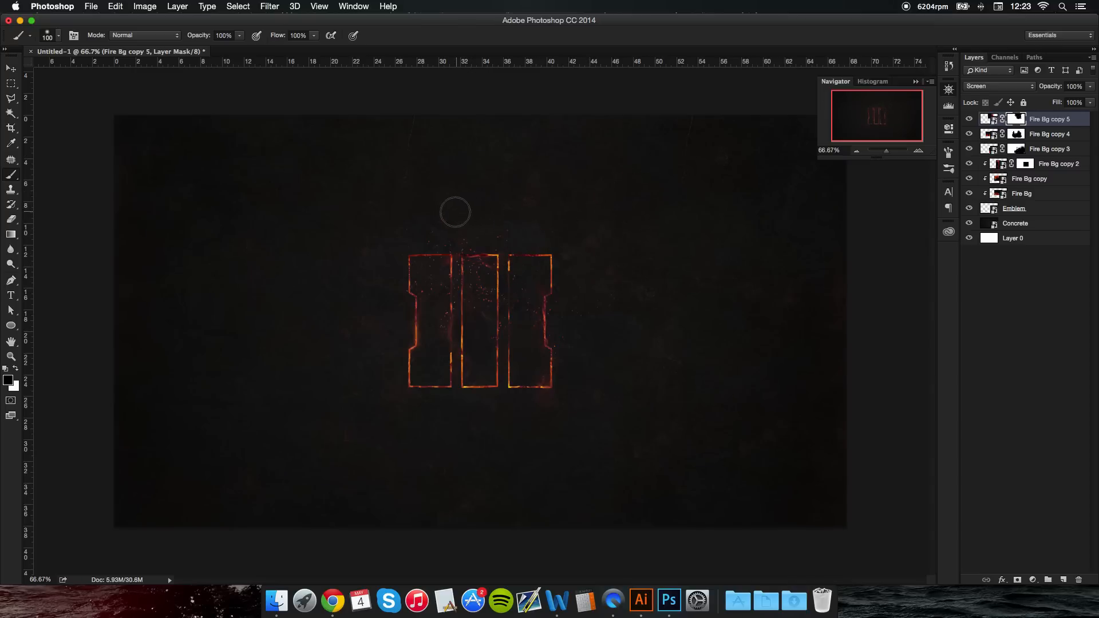
left_click(917, 148)
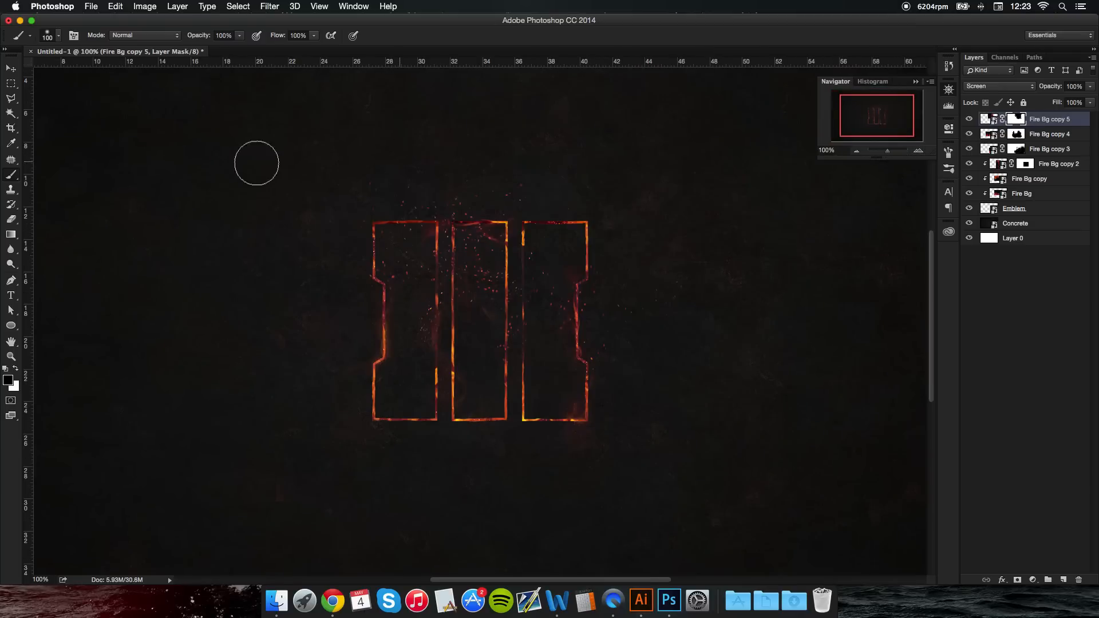
Step: Duplicate the Fire Bg layer to the top again and place its flames across the emblem's lower part
left_click(10, 68)
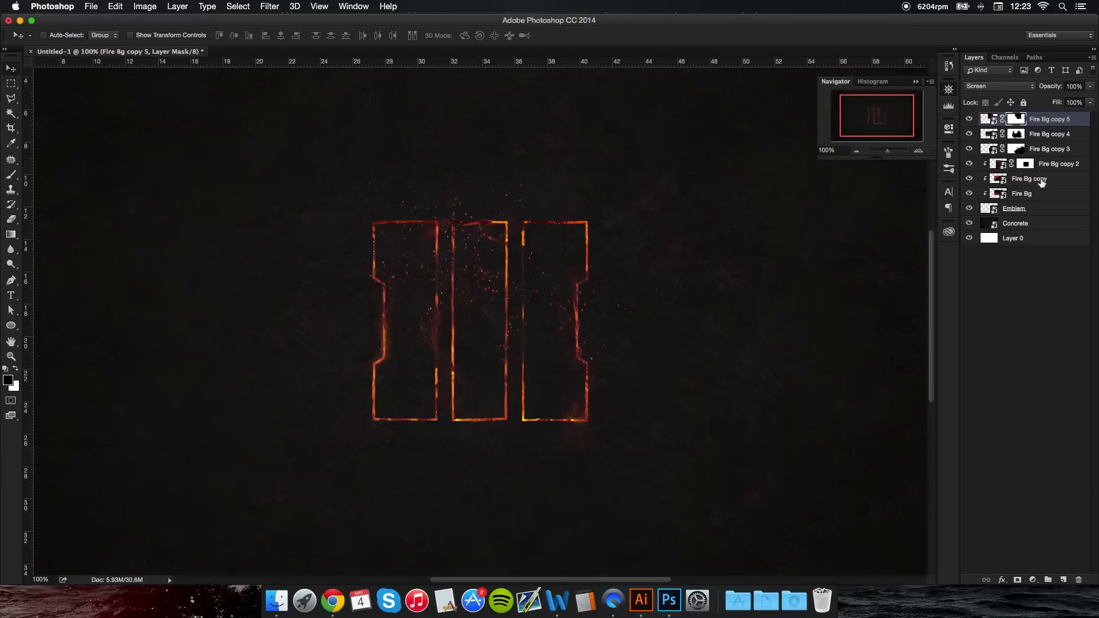
left_click_drag(1036, 195, 1058, 115)
left_click_drag(556, 285, 512, 369)
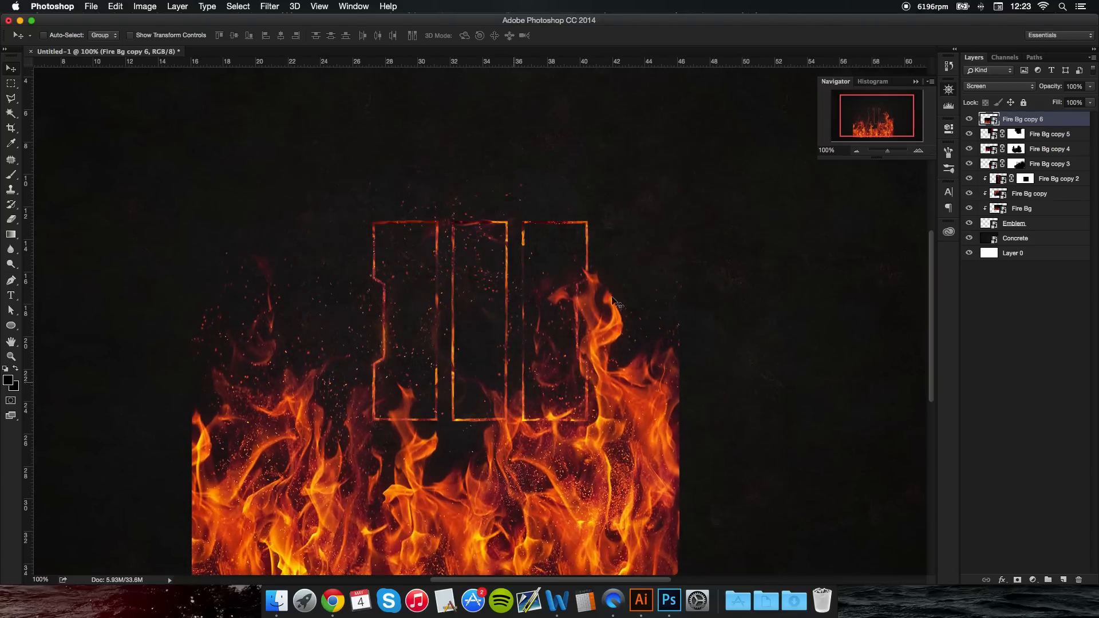
left_click(856, 151)
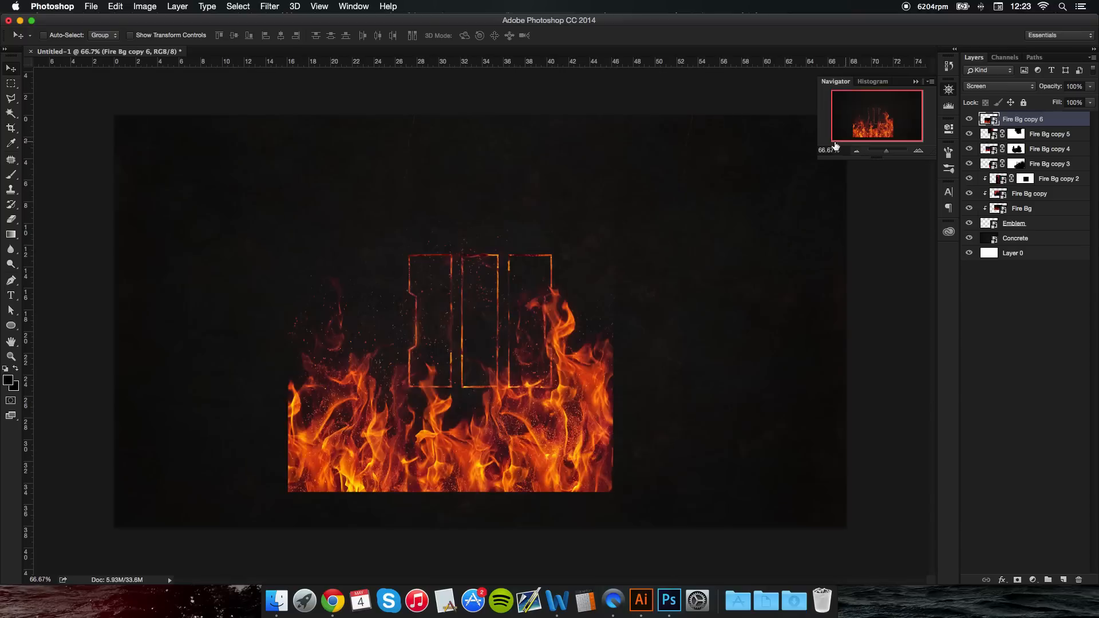
Step: Add a layer mask to Fire Bg copy 6 and paint out its flames with a 250 px brush, keeping the sparks around the left bar
left_click(11, 176)
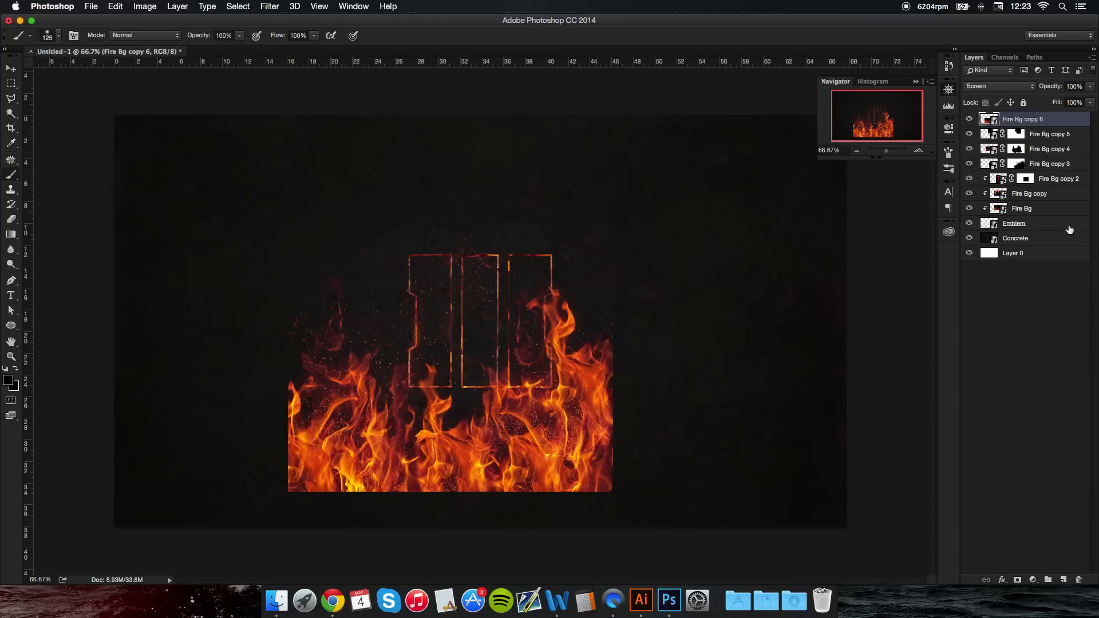
left_click(1017, 579)
key("bracketright")
key("bracketright")
key("bracketright")
key("bracketright")
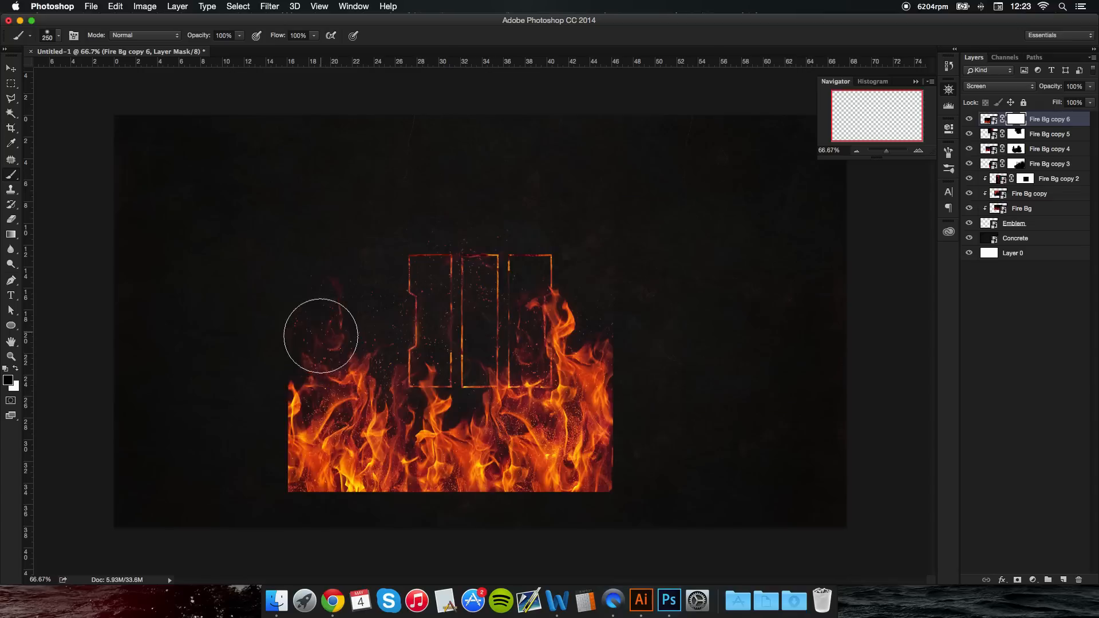
mouse_move(318, 326)
left_mouse_down()
mouse_move(330, 384)
mouse_move(315, 401)
mouse_move(322, 307)
mouse_move(344, 424)
mouse_move(481, 456)
mouse_move(593, 457)
mouse_move(501, 471)
mouse_move(396, 422)
left_mouse_up()
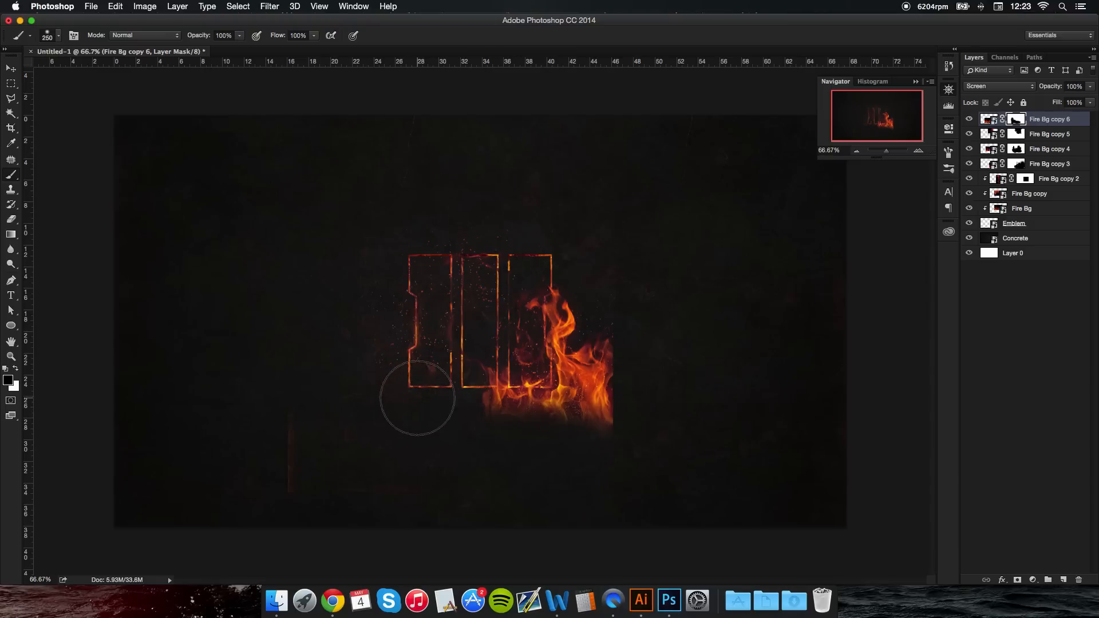
mouse_move(568, 411)
left_mouse_down()
mouse_move(503, 425)
mouse_move(561, 372)
mouse_move(557, 358)
mouse_move(585, 438)
mouse_move(610, 451)
mouse_move(589, 298)
mouse_move(544, 311)
mouse_move(515, 350)
mouse_move(524, 380)
mouse_move(513, 366)
mouse_move(490, 370)
left_mouse_up()
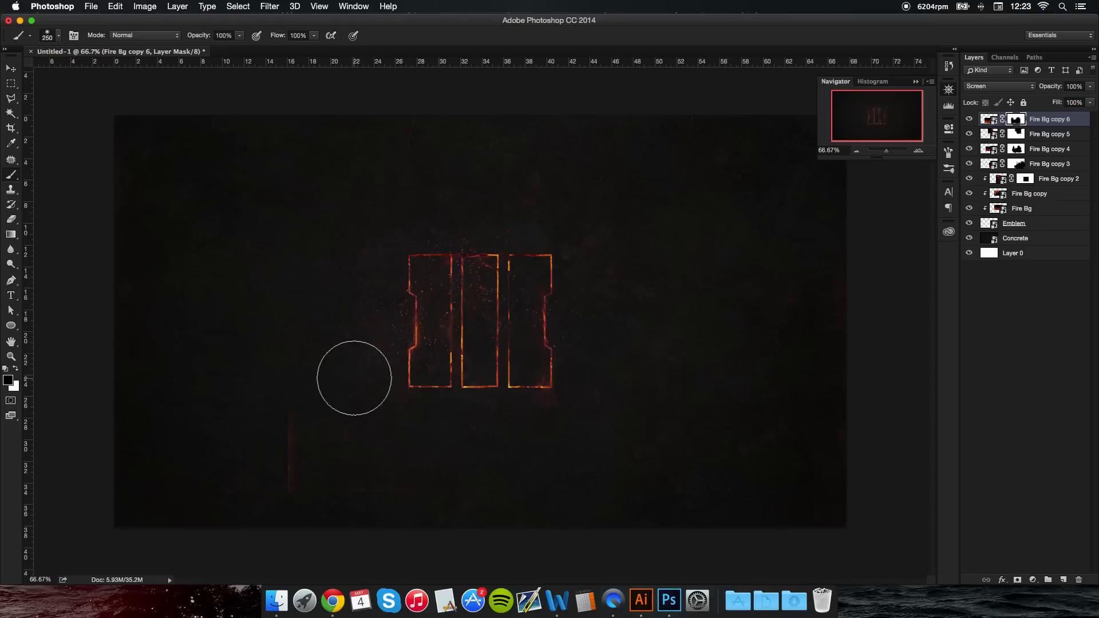
mouse_move(354, 377)
left_mouse_down()
mouse_move(315, 469)
mouse_move(439, 478)
mouse_move(362, 448)
mouse_move(535, 475)
mouse_move(660, 435)
mouse_move(610, 407)
mouse_move(645, 410)
mouse_move(606, 322)
left_mouse_up()
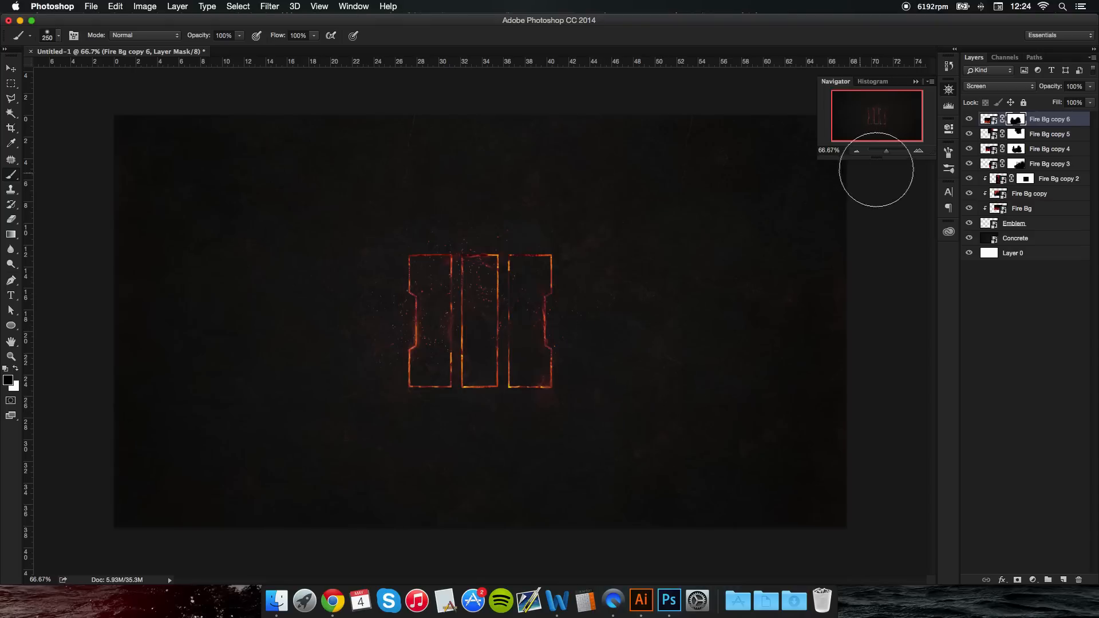
Step: Reduce the brush to 100 px and paint out middle-bar sparks on the masks of Fire Bg copy 6 and Fire Bg copy 5
left_click(916, 152)
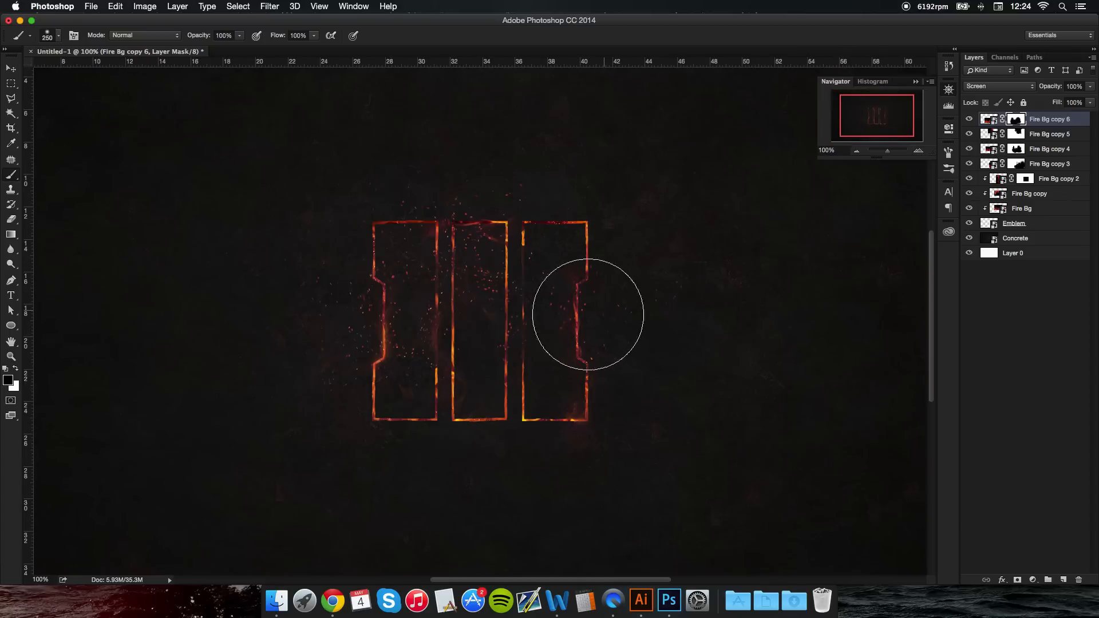
key("bracketleft")
key("bracketleft")
key("bracketleft")
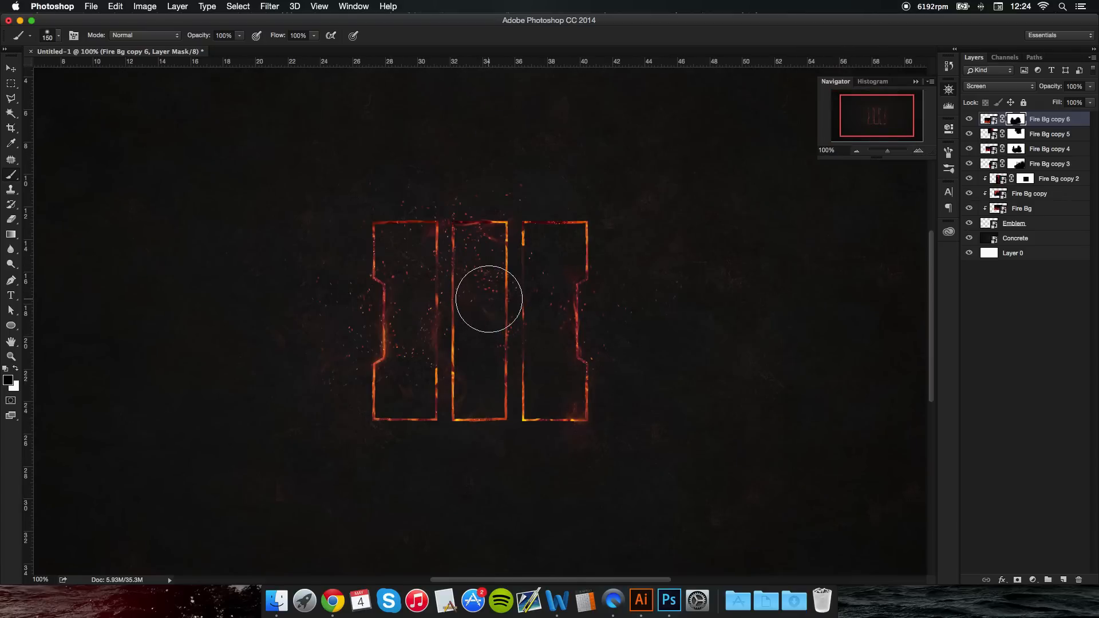
key("bracketleft")
key("bracketleft")
mouse_move(491, 227)
left_mouse_down()
mouse_move(522, 238)
mouse_move(486, 289)
left_mouse_up()
left_click(1017, 134)
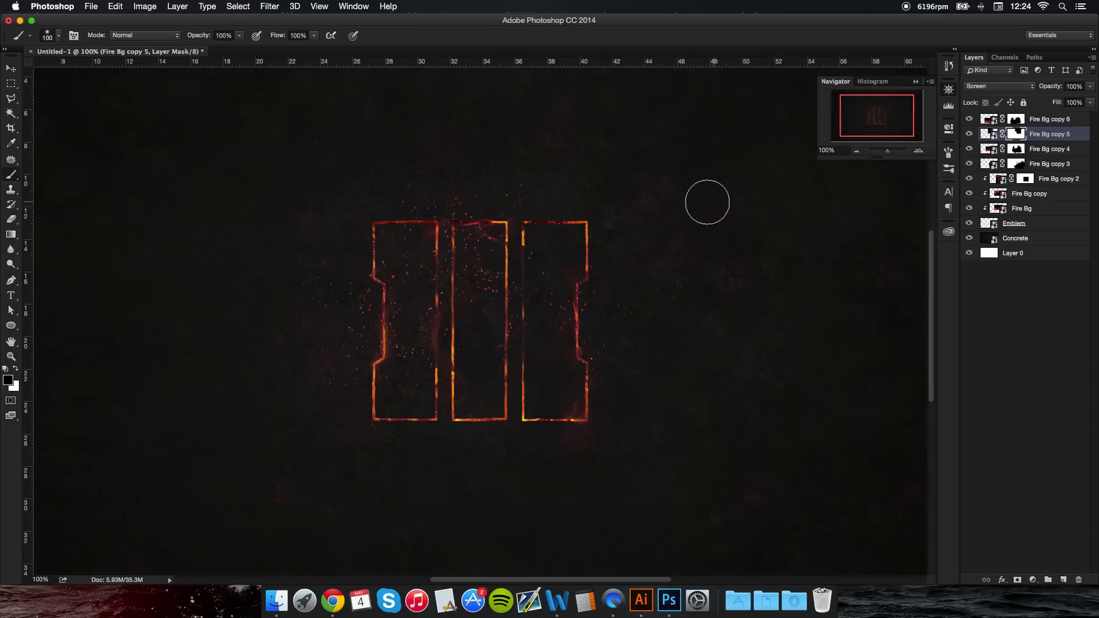
mouse_move(491, 256)
left_mouse_down()
mouse_move(503, 319)
mouse_move(486, 292)
left_mouse_up()
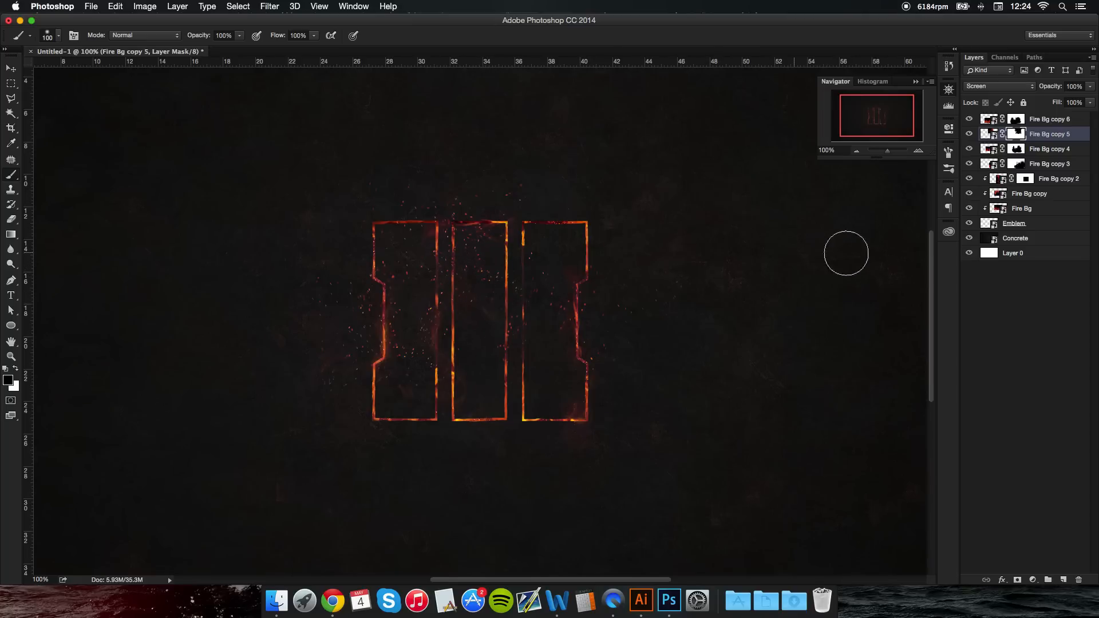
Step: Toggle Fire Bg copy 4 to check its sparks and mask out those in the centre of the middle bar
left_click(969, 148)
left_click(969, 149)
left_click(1016, 149)
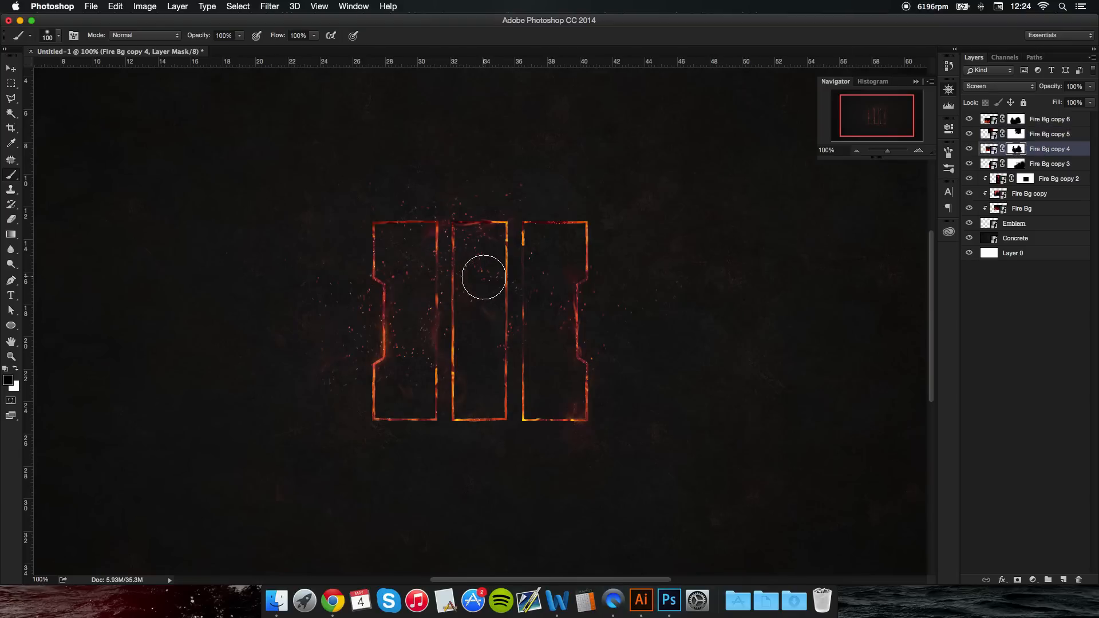
left_click(864, 152)
left_click_drag(868, 155, 888, 154)
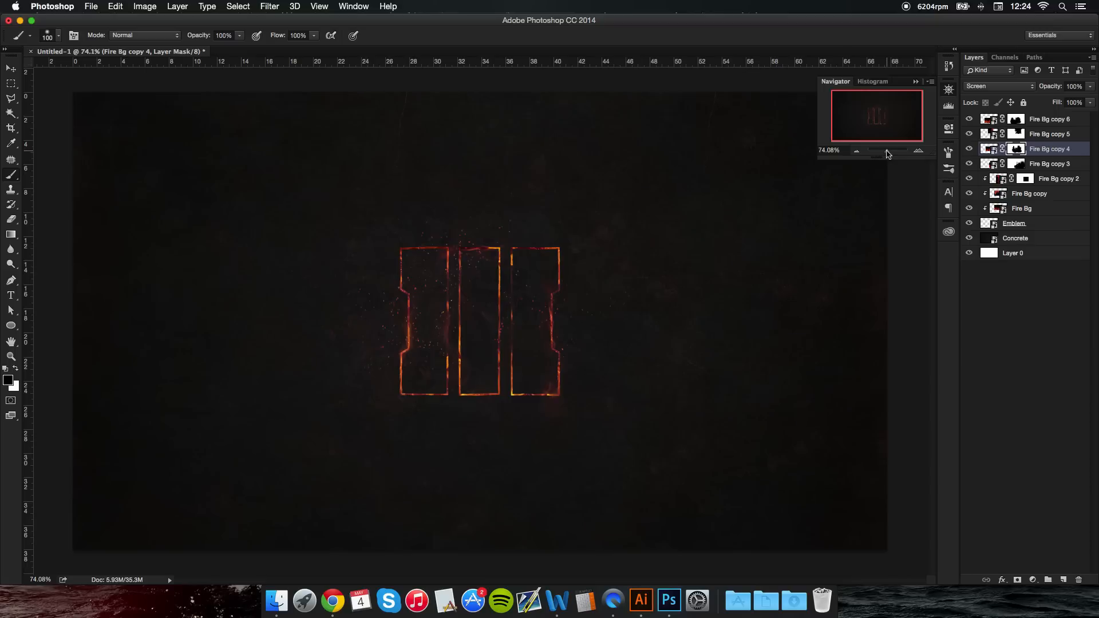
Step: Create a new blank layer on top and sample bright orange from the middle bar's fiery outline as the foreground colour
left_click(14, 71)
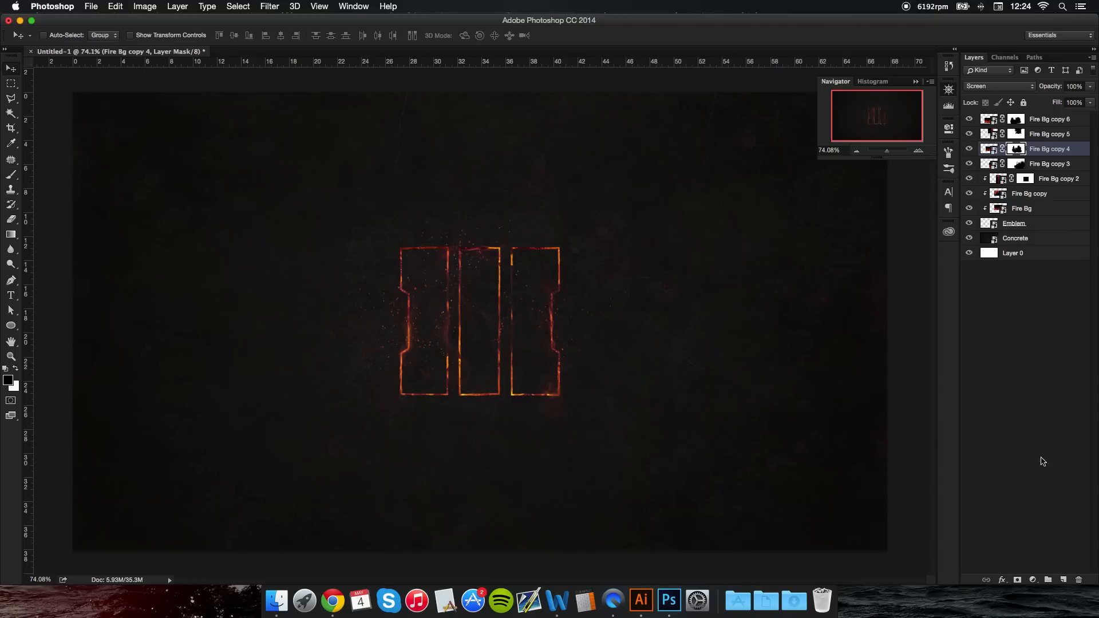
left_click(1061, 542)
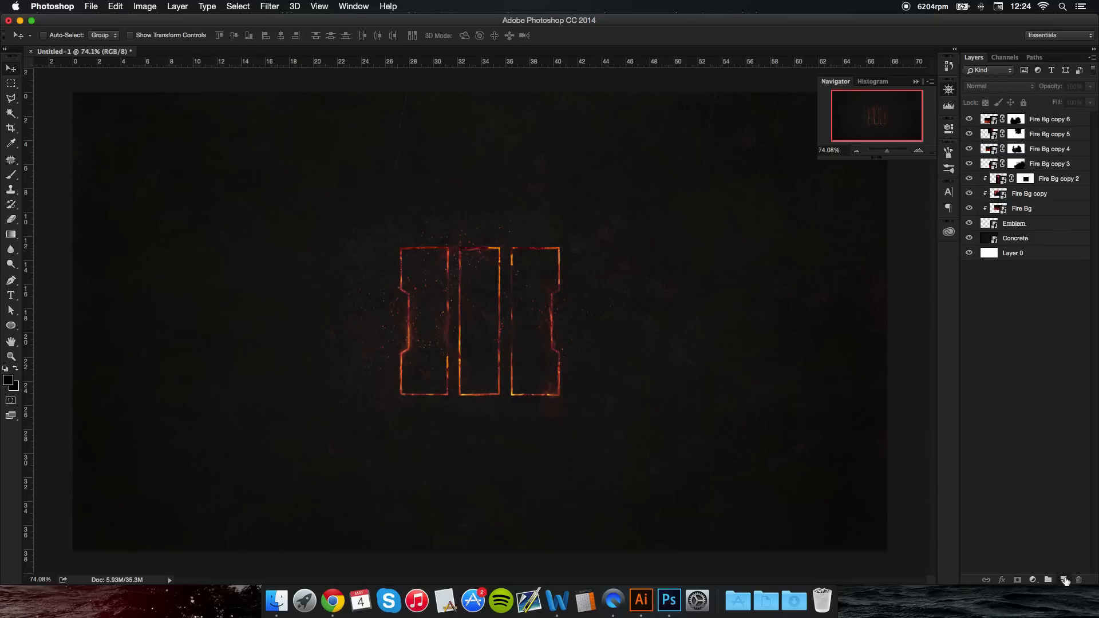
left_click(1063, 580)
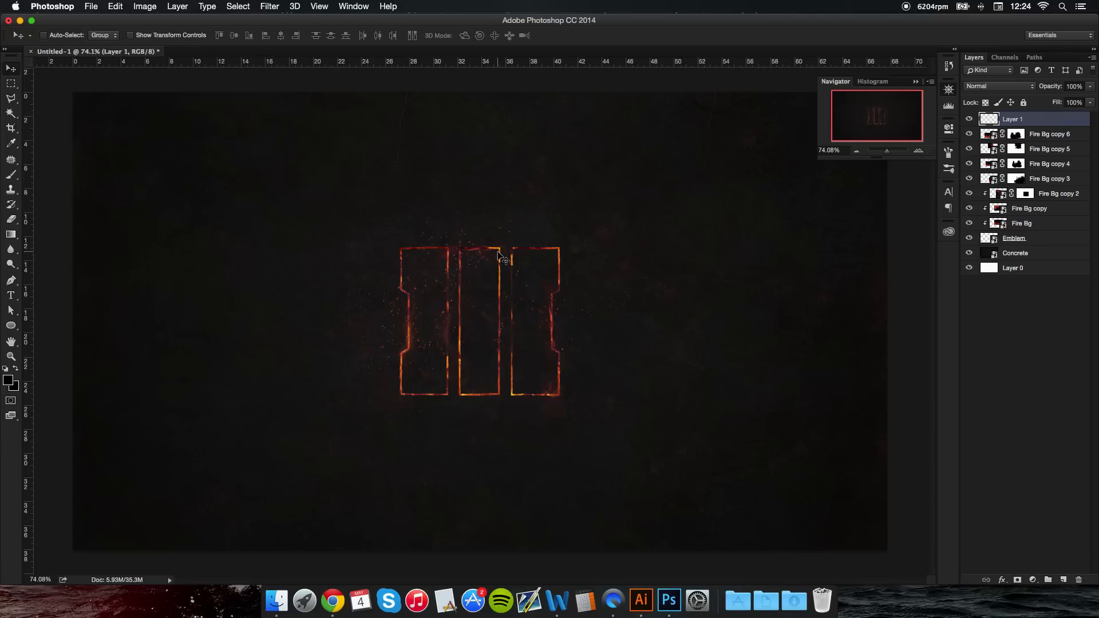
key("i")
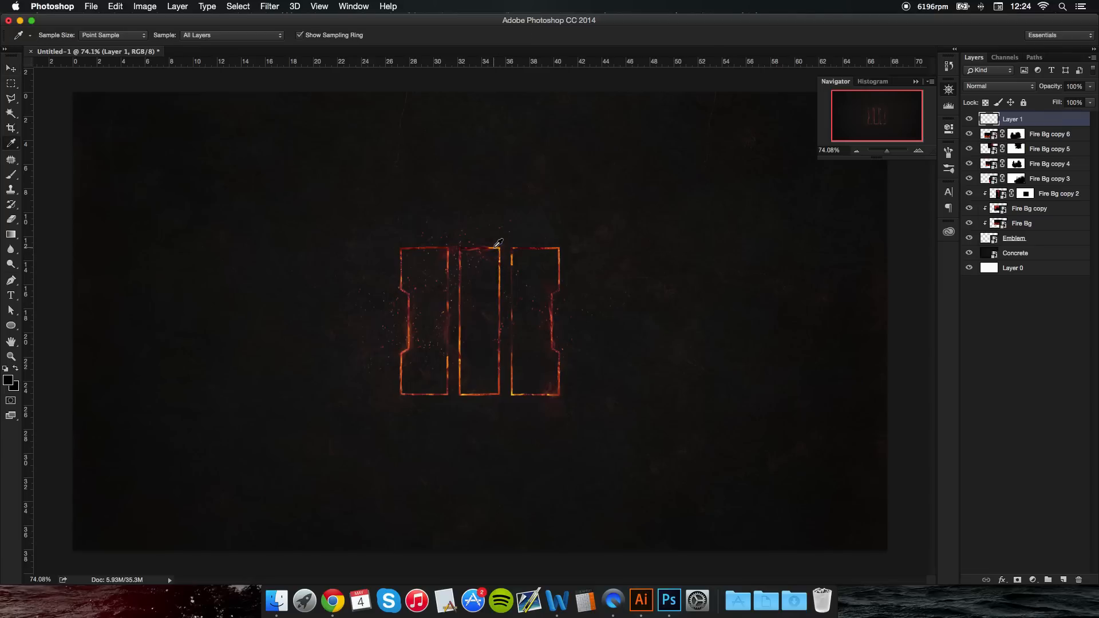
left_click(497, 242)
left_click(497, 243)
left_click(918, 151)
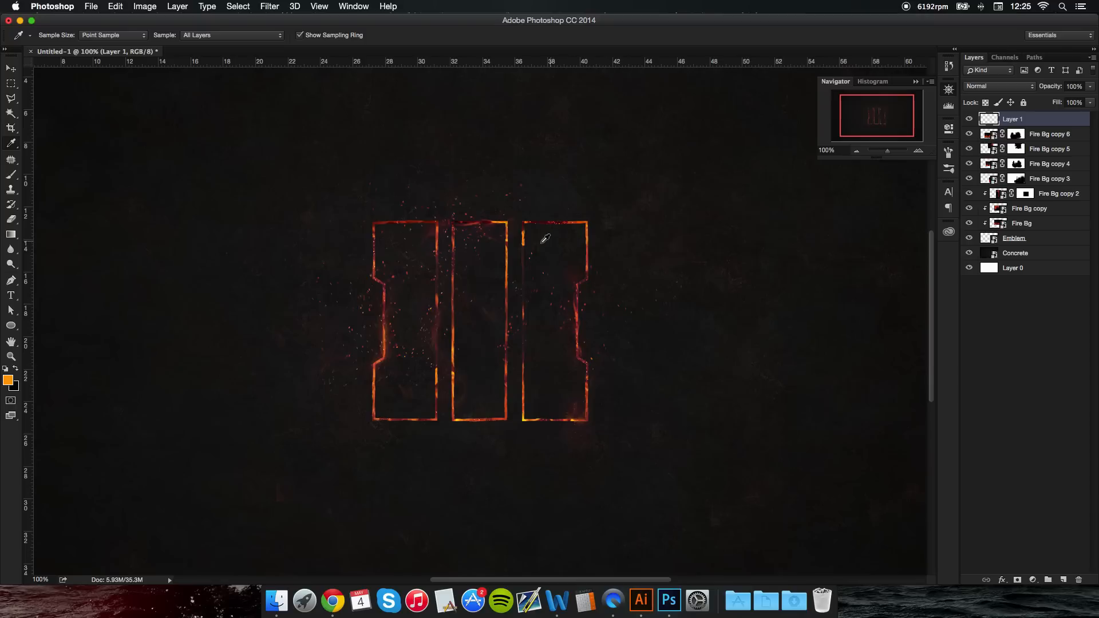
Step: Sample red-orange from the middle bar's outline and paint a faint glow along the bar's edges on Layer 1, using a 100 px brush at 7% flow
left_click(508, 238)
left_click(11, 175)
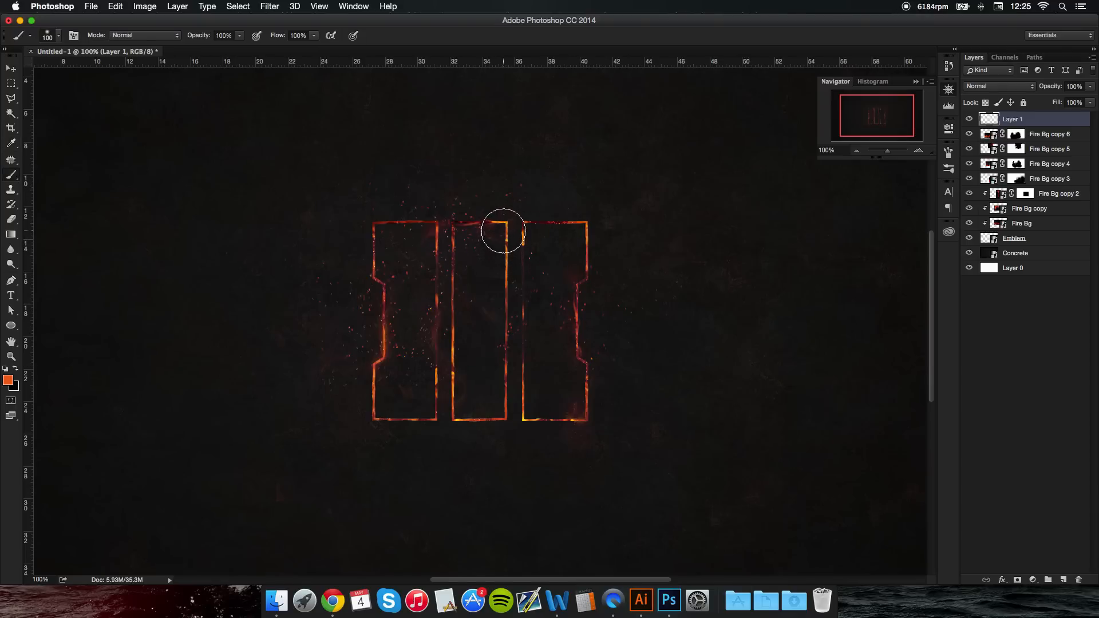
left_click(314, 36)
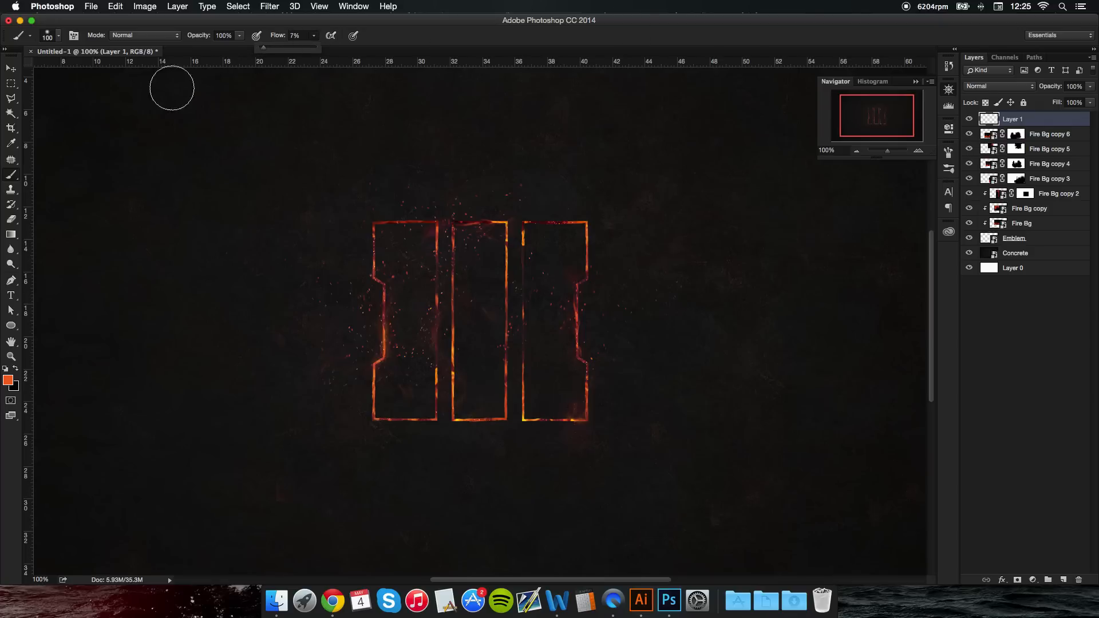
left_click(504, 227)
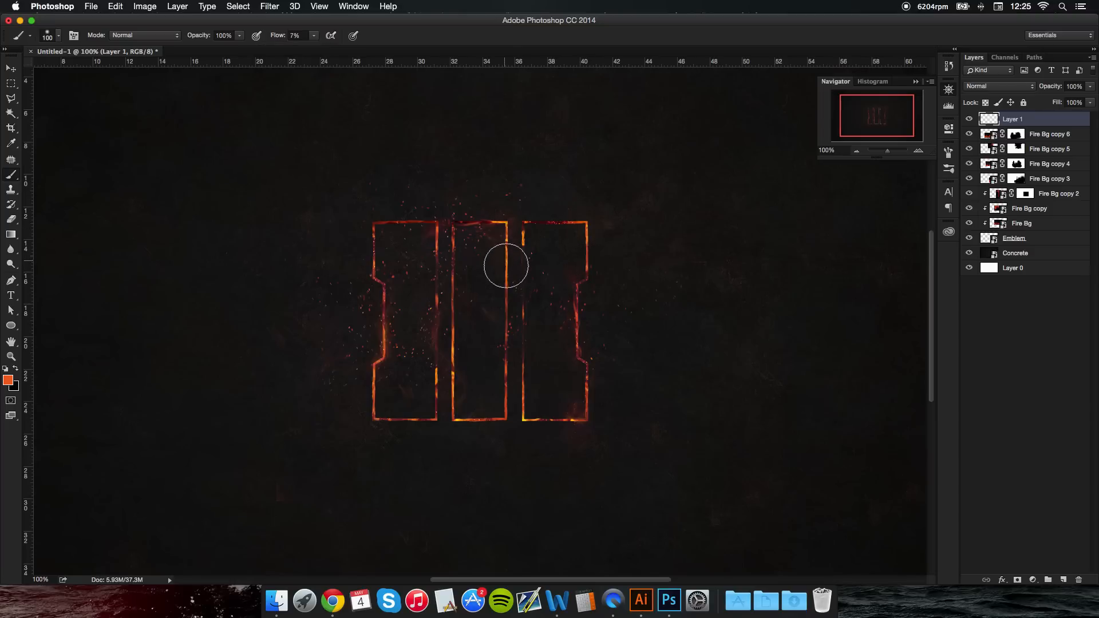
left_click_drag(467, 424, 472, 421)
left_click(446, 351)
left_click(467, 424)
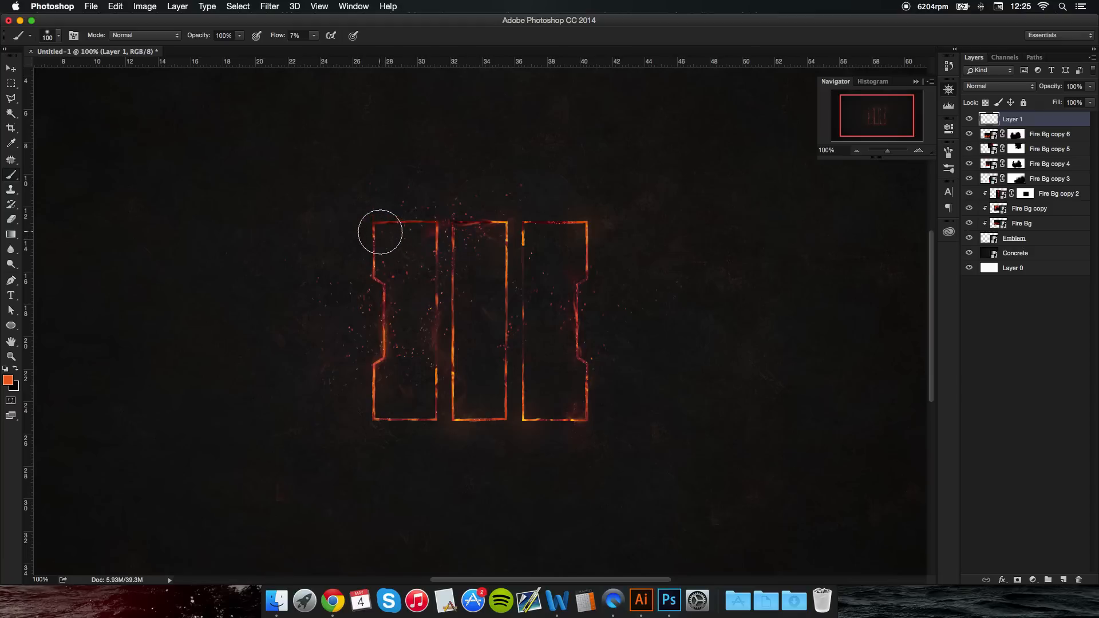
left_click(856, 151)
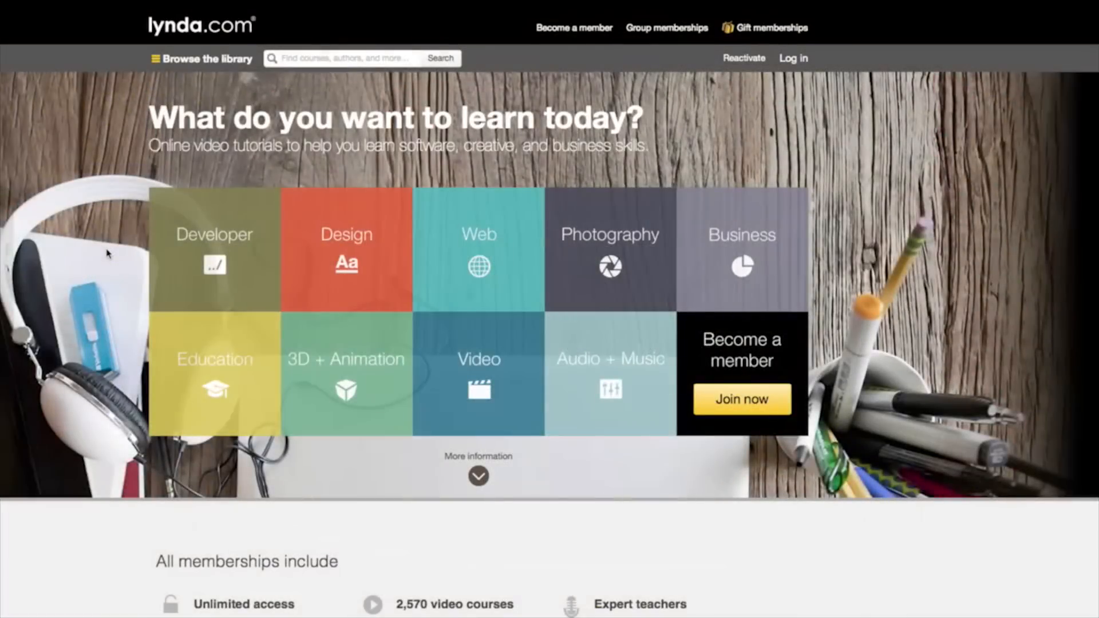
mouse_move(311, 259)
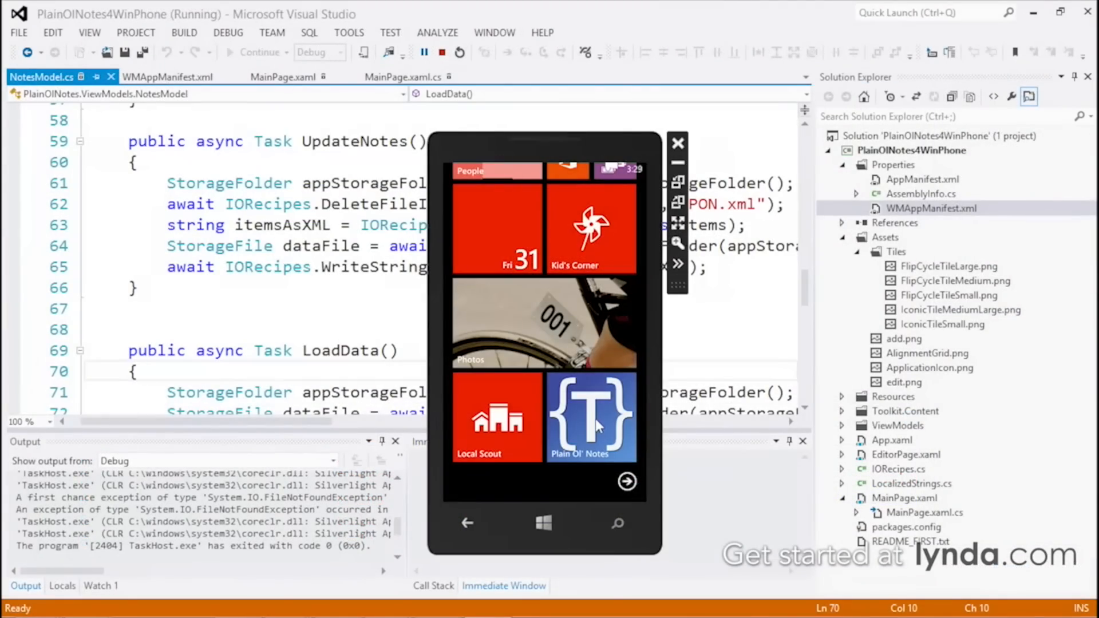
left_click(596, 418)
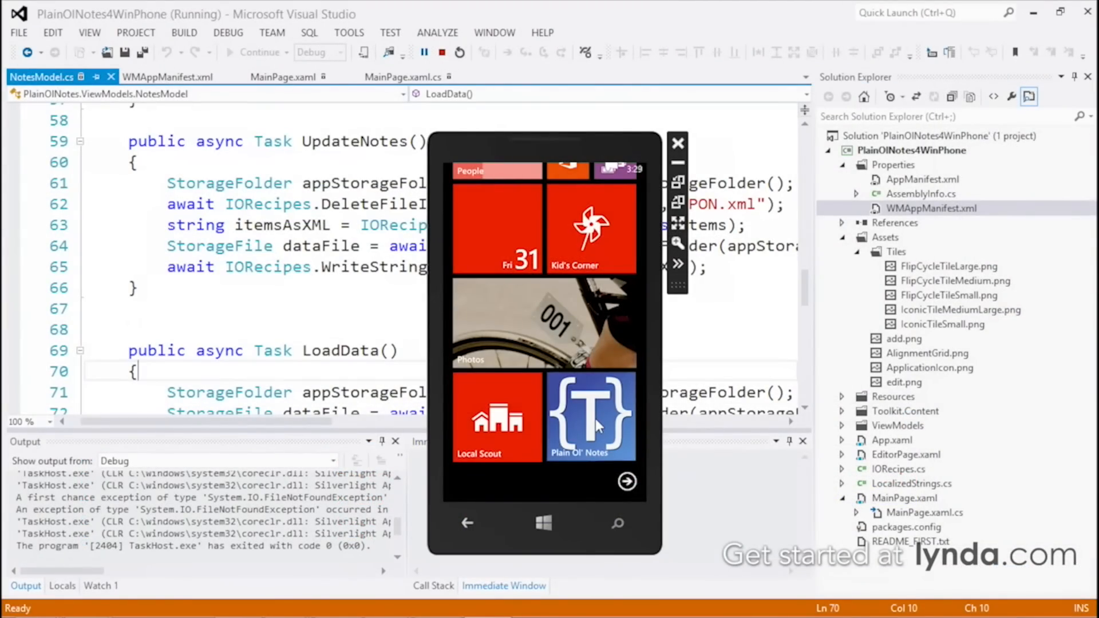
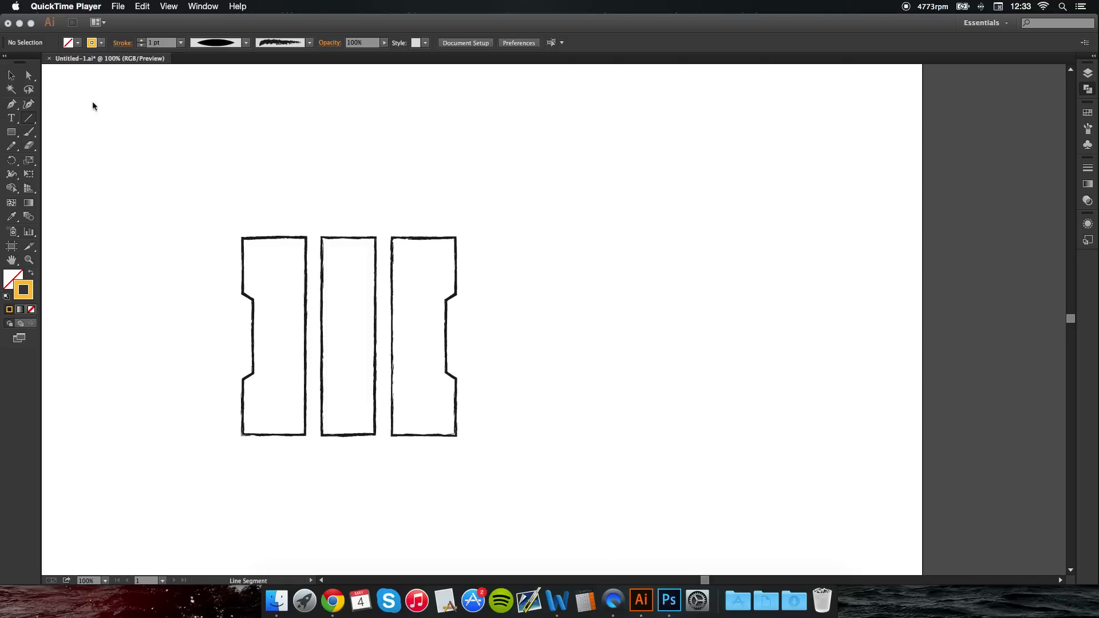
Step: Draw a vertical line about 131 px tall beside the emblem and apply the thick charcoal-like art brush to it
left_click(30, 119)
mouse_move(647, 193)
left_mouse_down()
mouse_move(647, 299)
mouse_move(647, 267)
left_mouse_up()
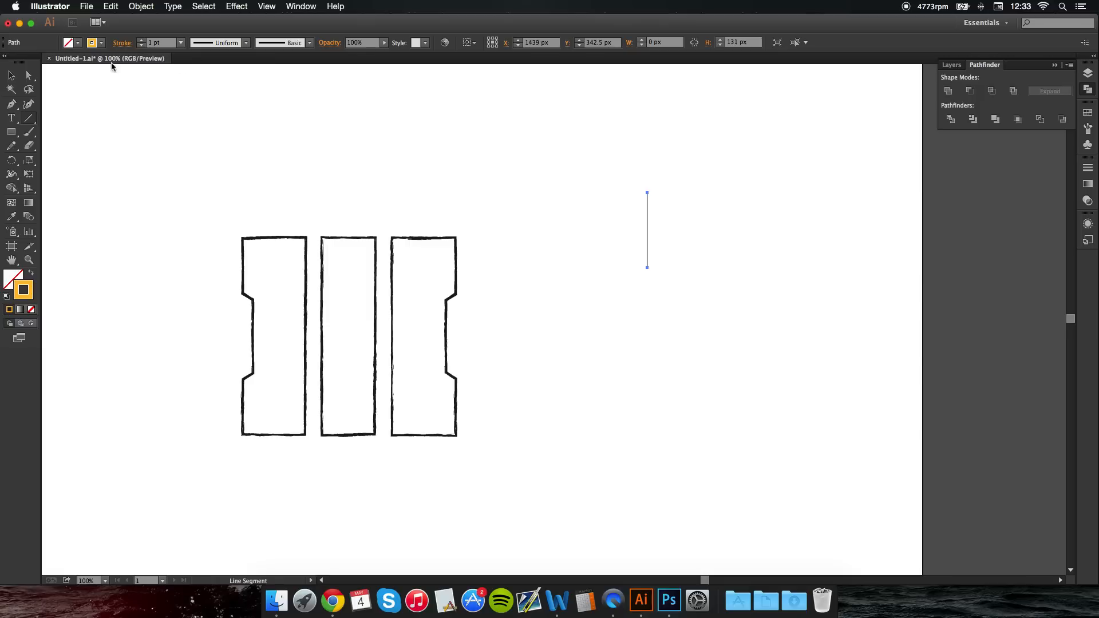
left_click(11, 75)
left_click_drag(604, 154, 731, 291)
left_click(309, 42)
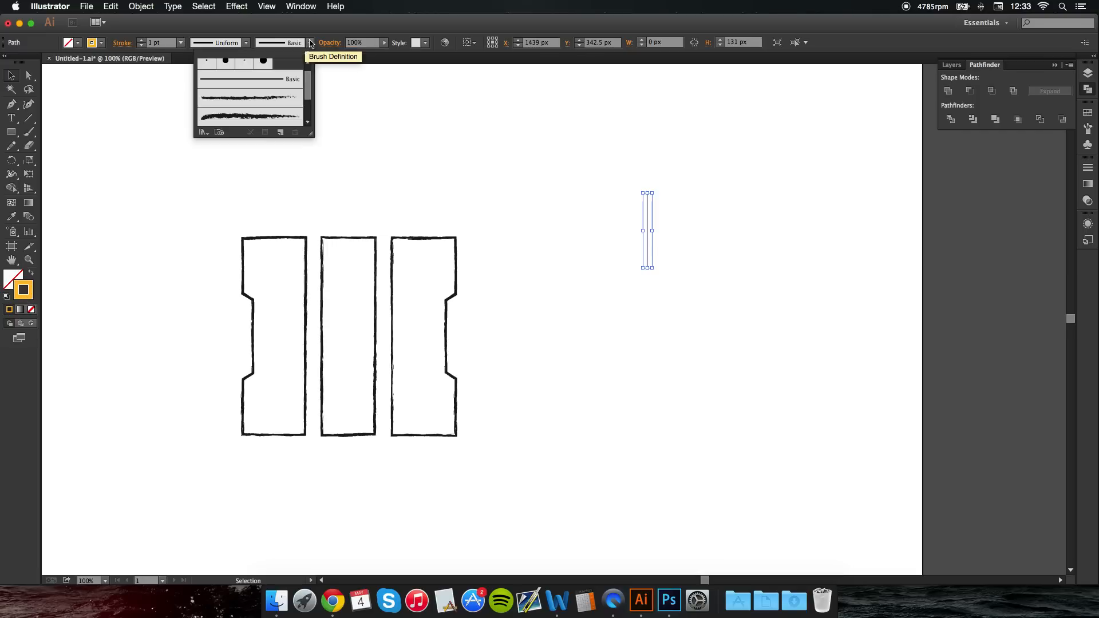
left_click(263, 117)
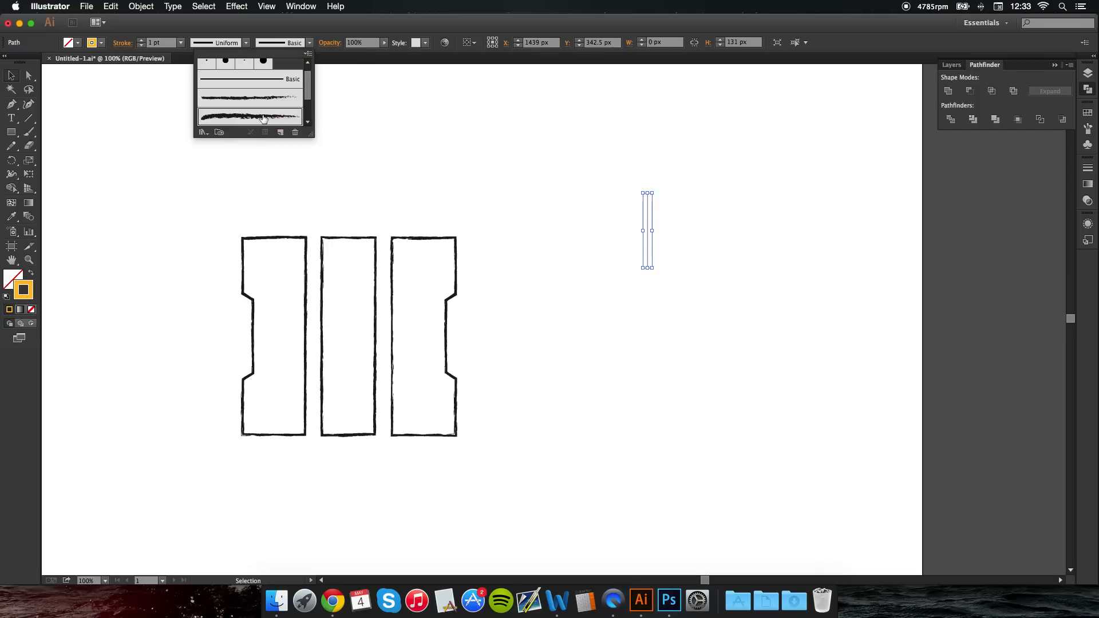
Step: Give the line the variable width profile that is widest in the middle and tapers at both ends
left_click(247, 43)
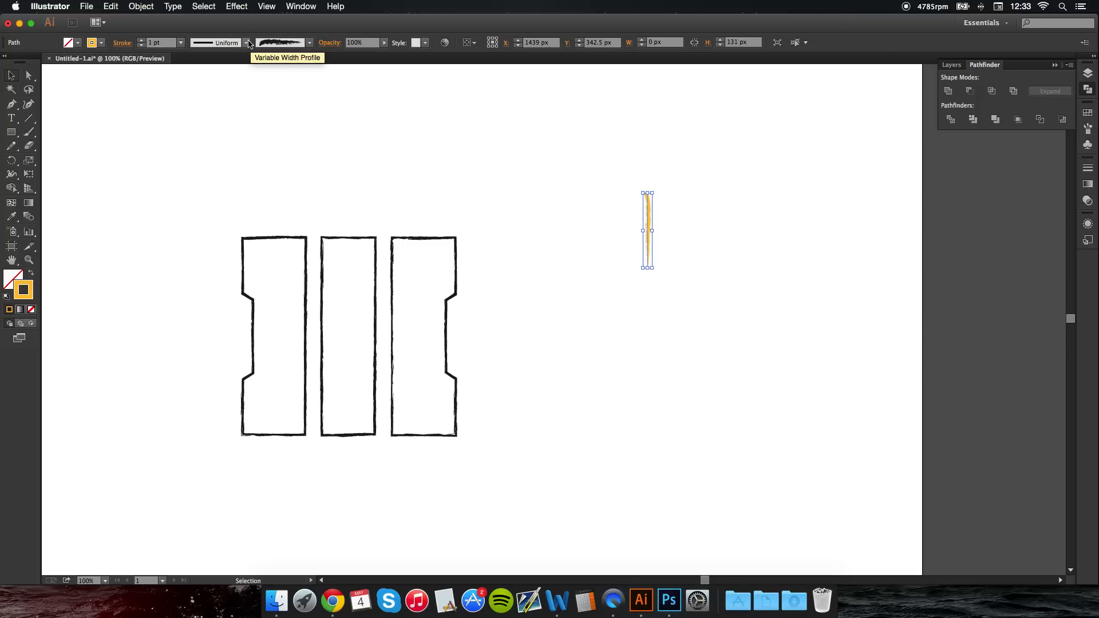
left_click(247, 43)
left_click(216, 80)
left_click(345, 149)
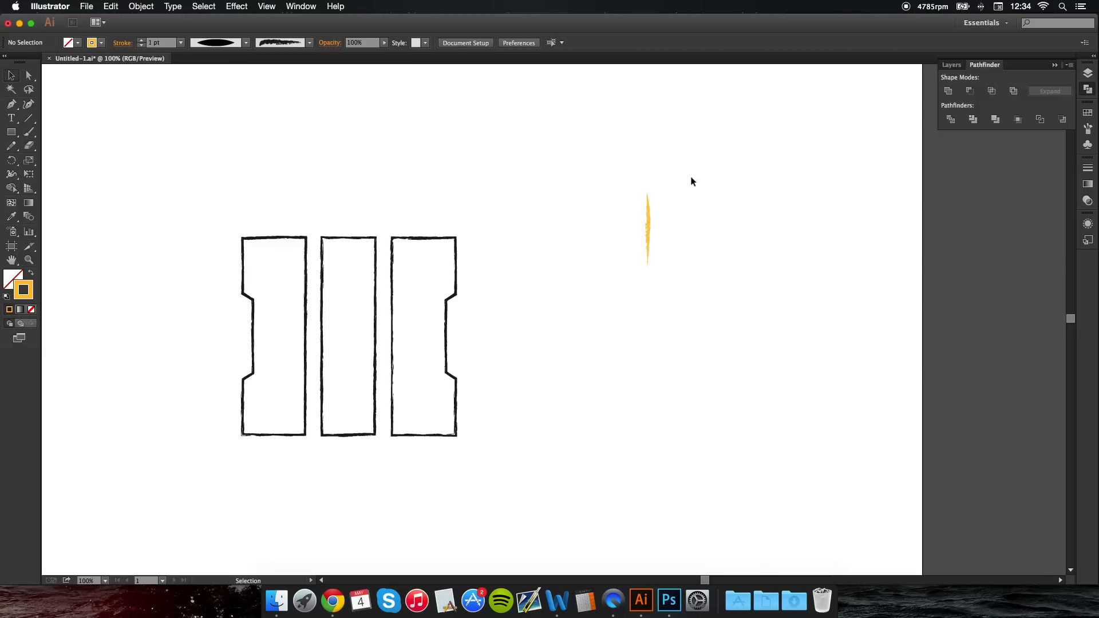
Step: Copy the yellow stroke into the Photoshop document as a vector smart object and place it to the right of the emblem
left_click_drag(684, 175, 613, 300)
key("a")
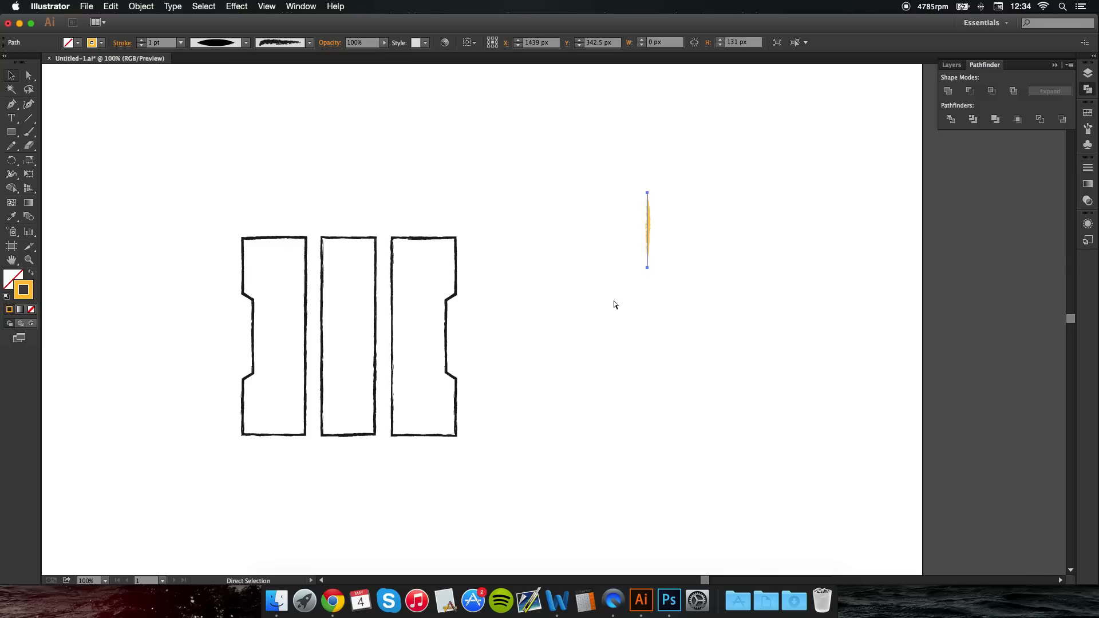
left_click(669, 600)
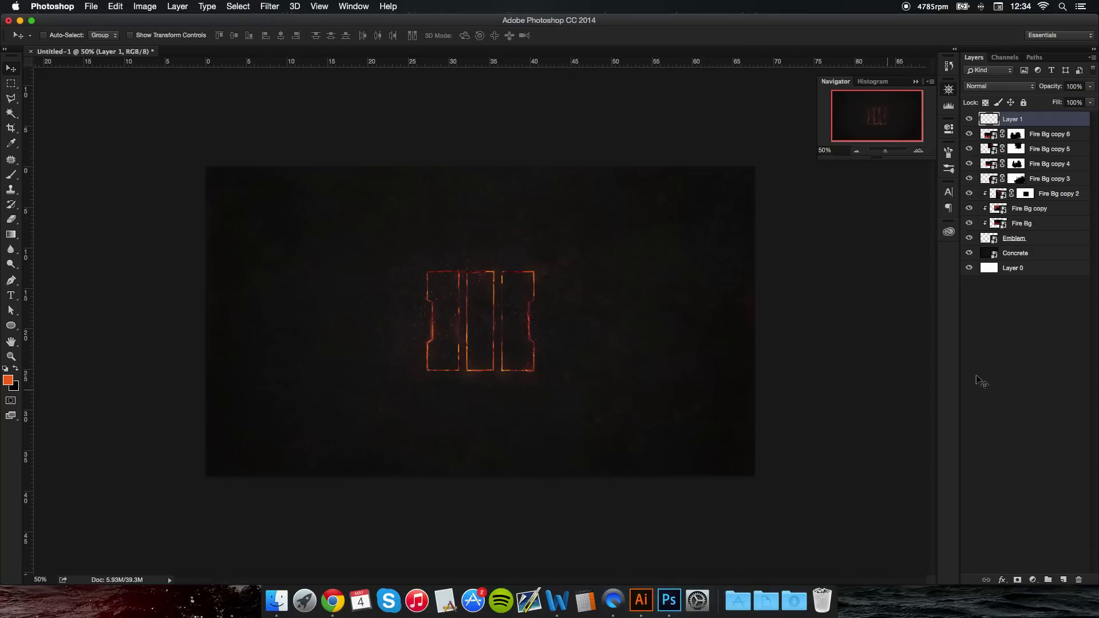
left_click(997, 374)
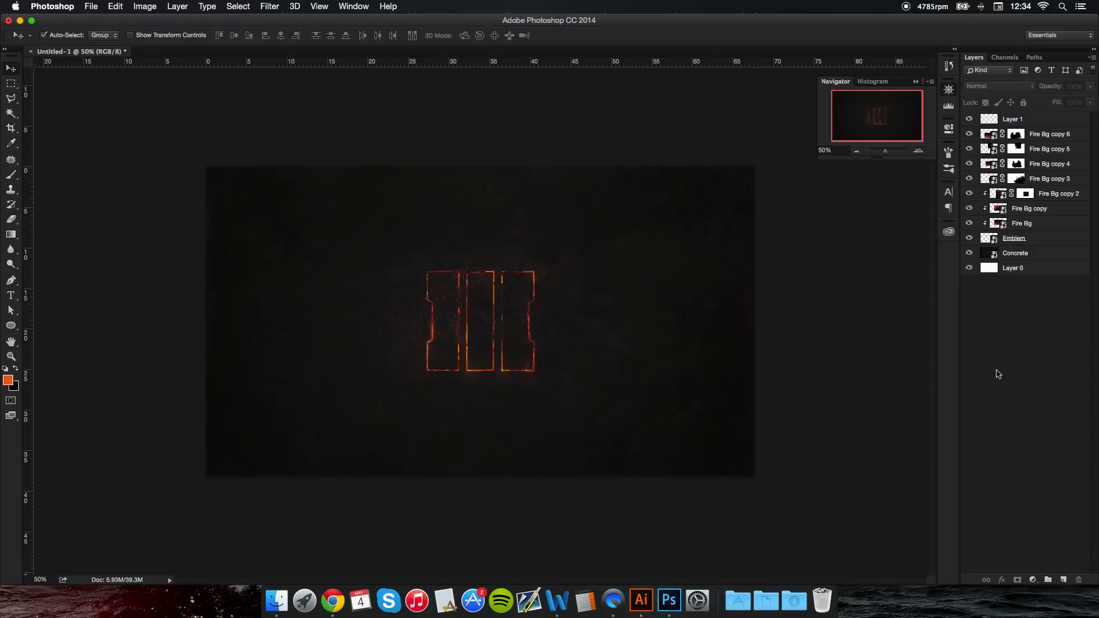
key("super+v")
left_click(407, 182)
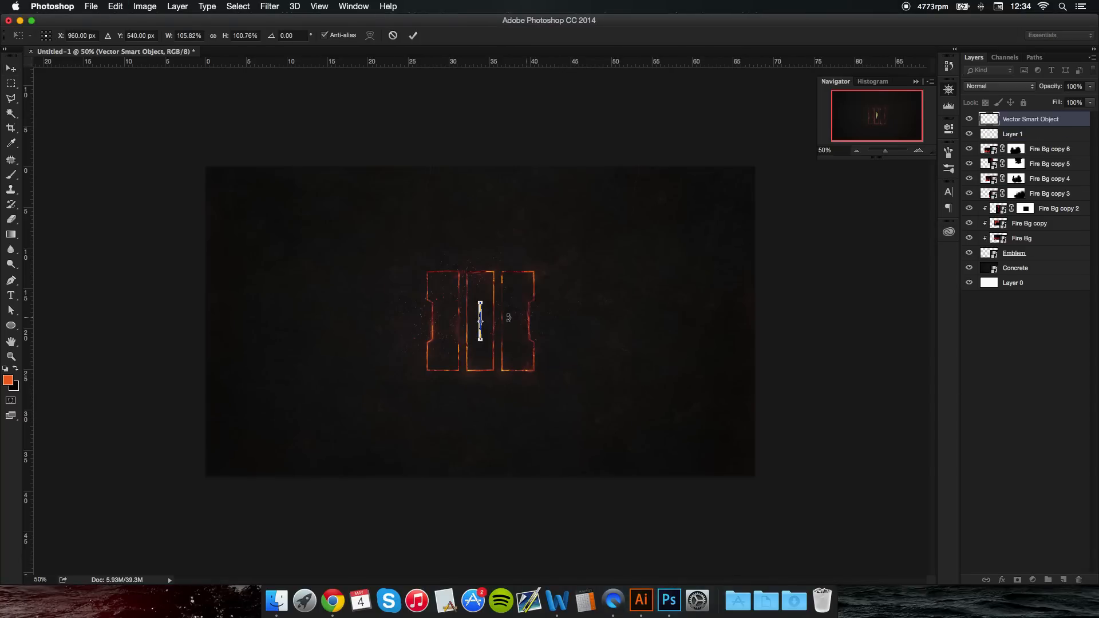
key("Return")
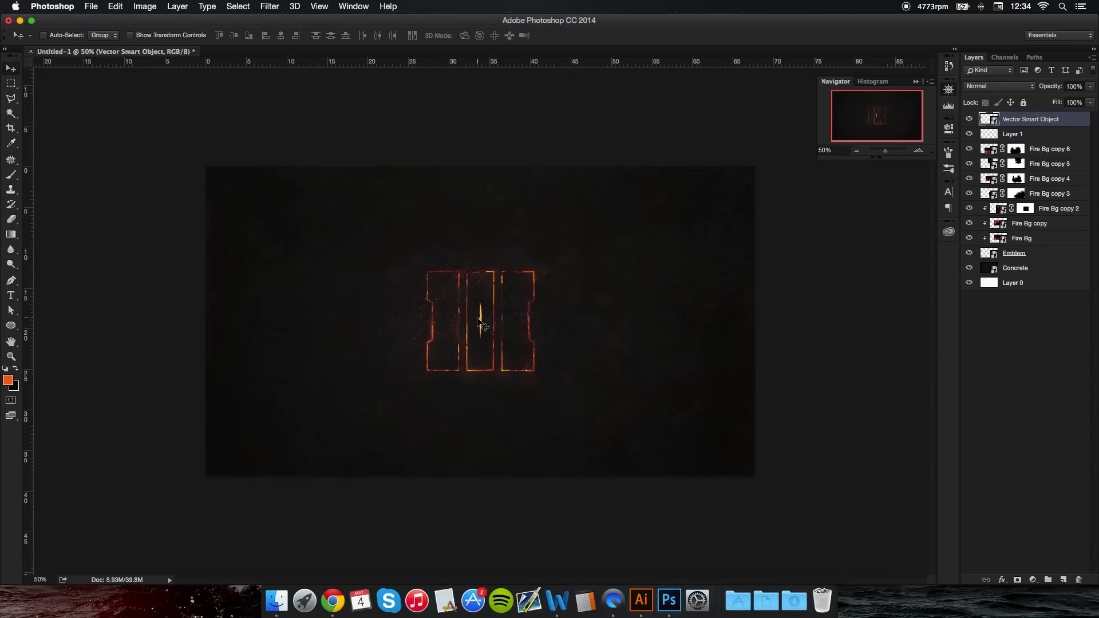
left_click_drag(480, 318, 575, 306)
Step: Group the layers from Layer 1 down to Emblem and name the group Base
left_click(1048, 138)
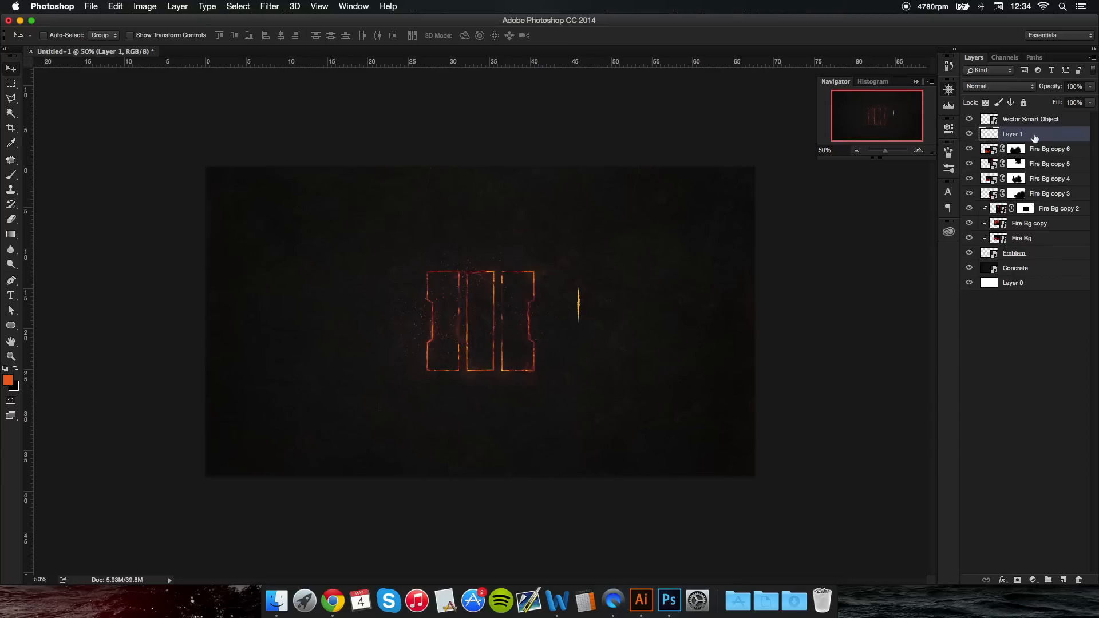
left_click(1030, 254, "shift")
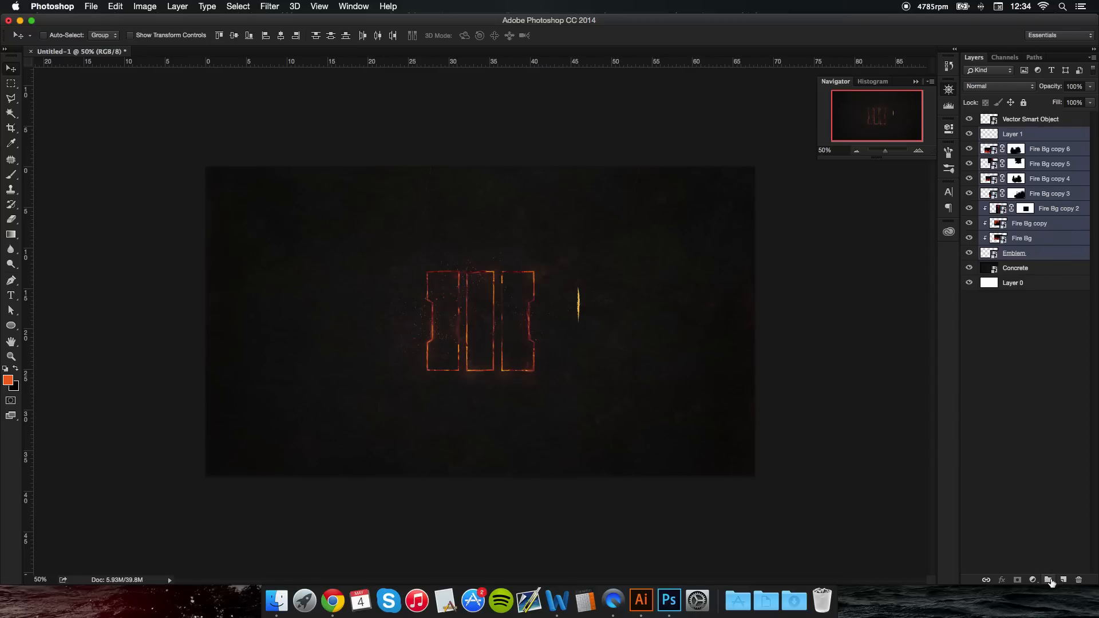
left_click(1047, 581)
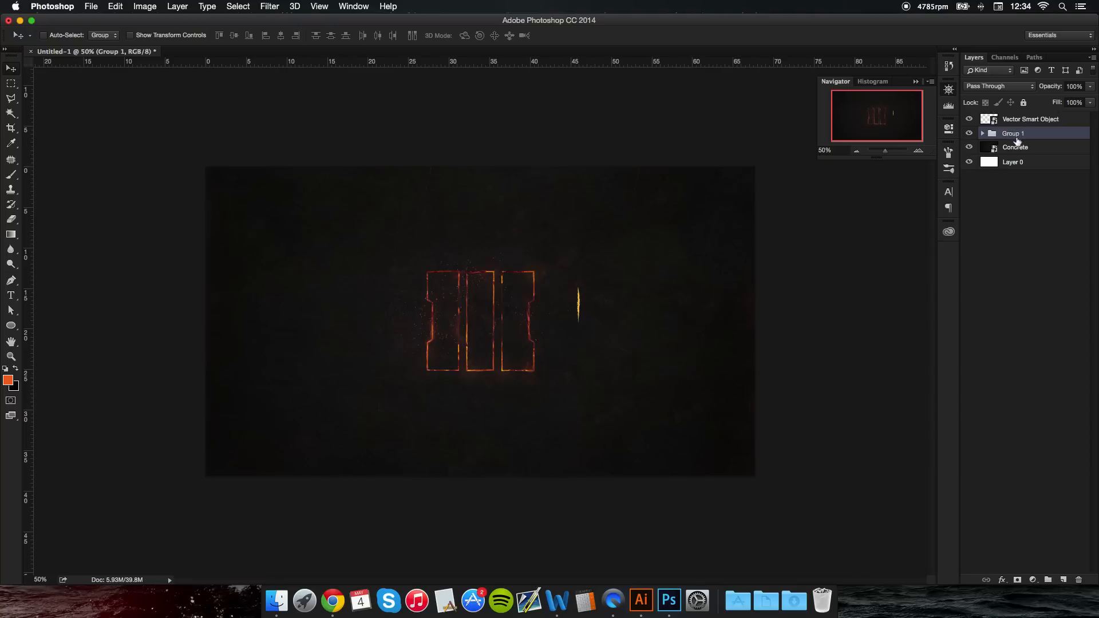
double_click(1015, 136)
type("Base")
key("Return")
Step: Rename the pasted stroke's layer to Vector Highlight
double_click(1023, 120)
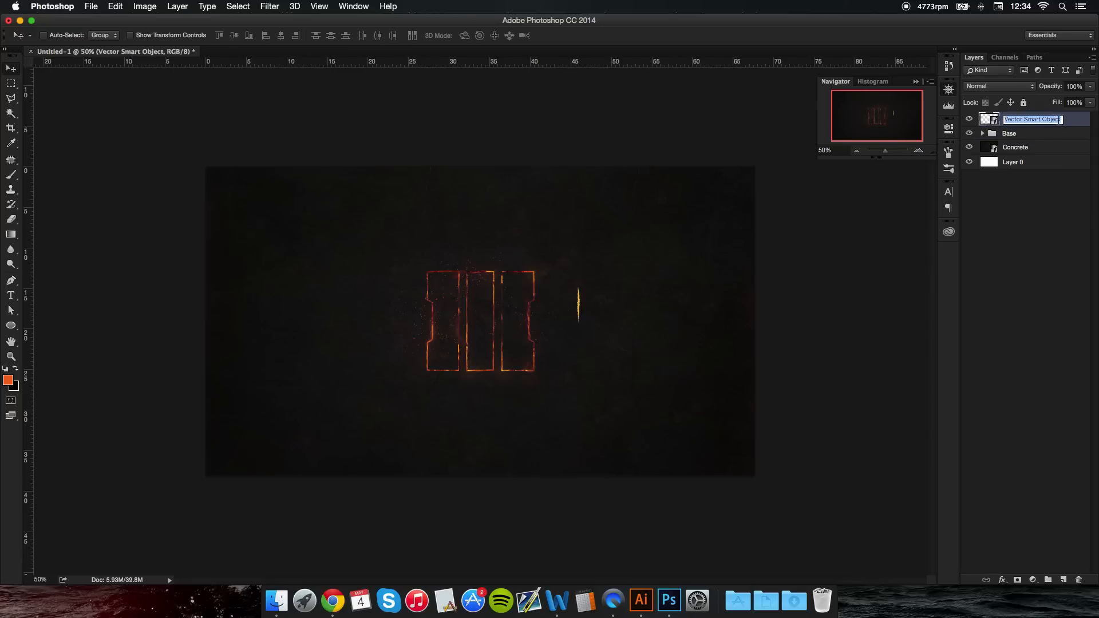
type("Highlight")
key("Return")
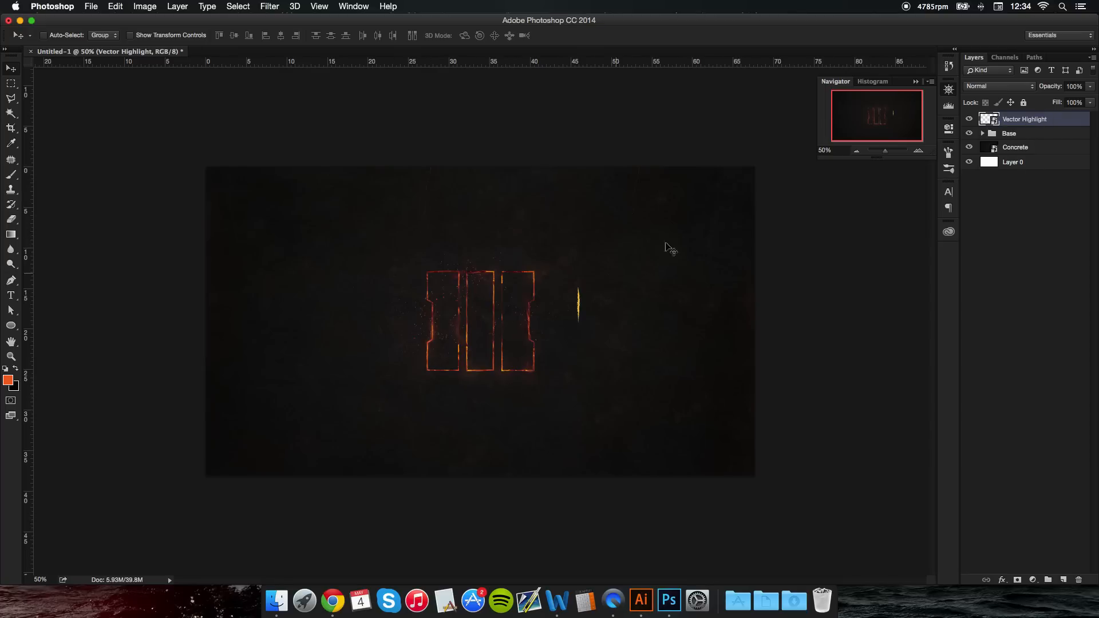
Step: Place the yellow highlight over the upper right edge of the emblem's left bar and narrow its width to about 89%
key("super+1")
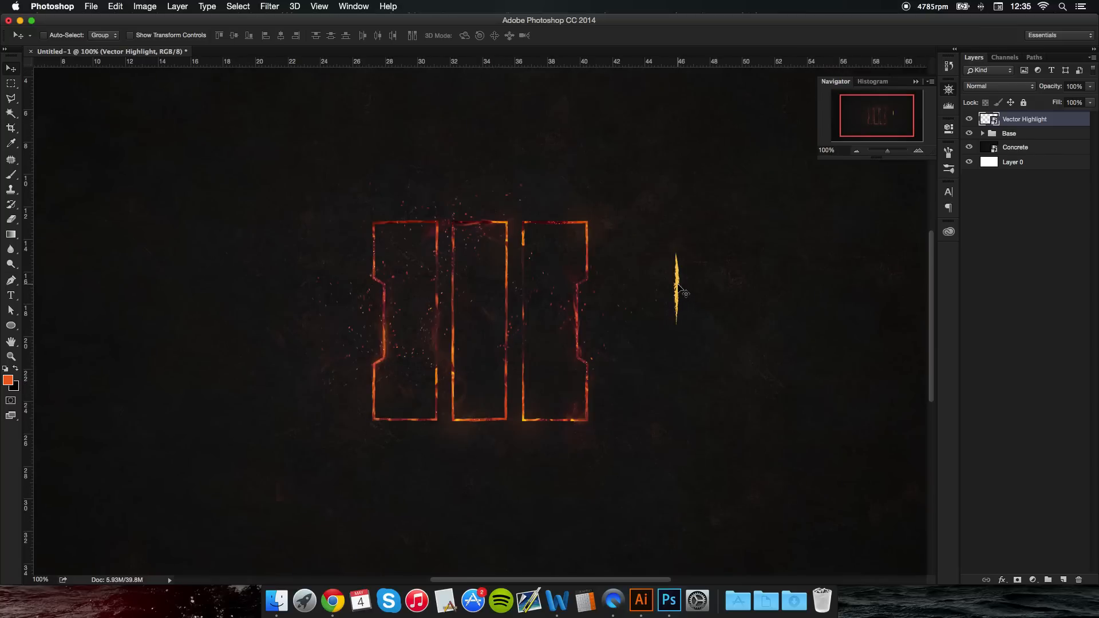
left_click_drag(681, 292, 437, 279)
key("super+t")
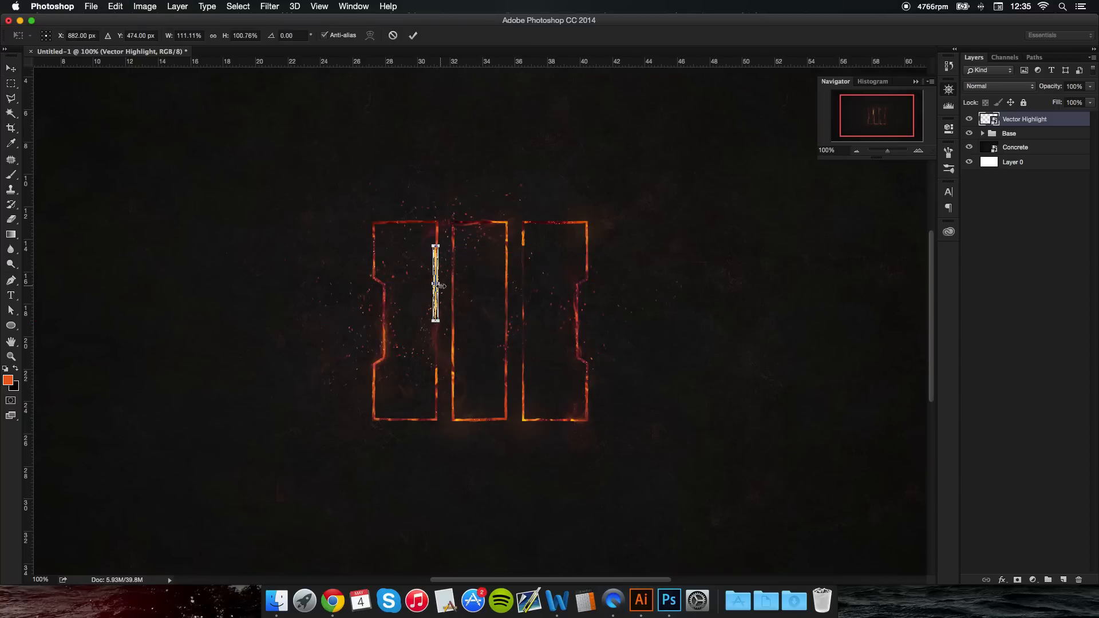
key("super+plus")
key("super+plus")
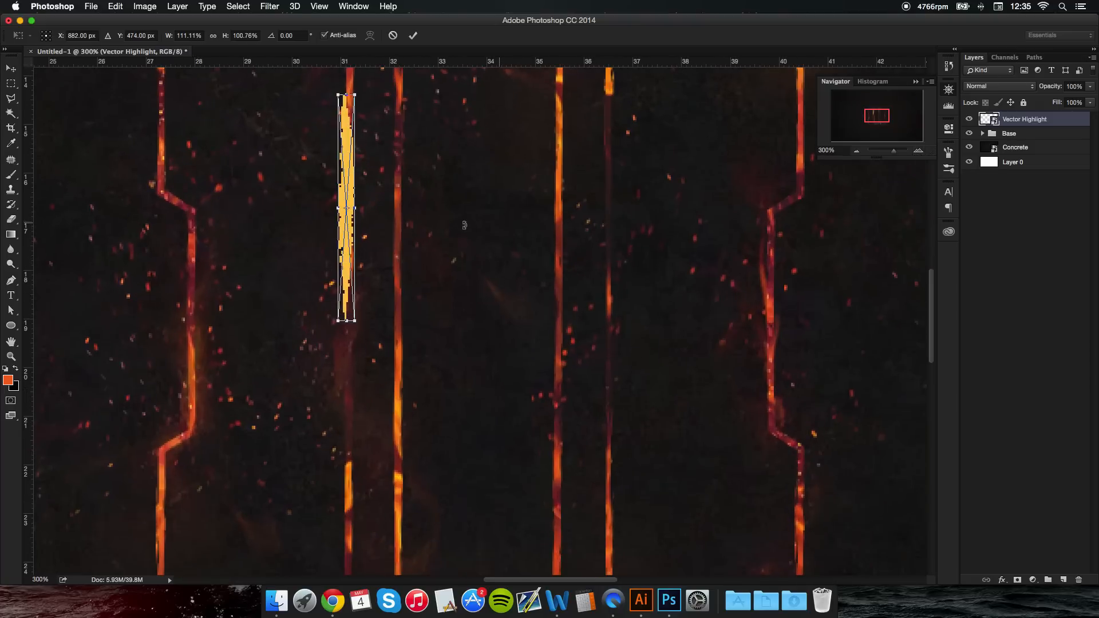
left_click_drag(355, 208, 345, 215)
key("Return")
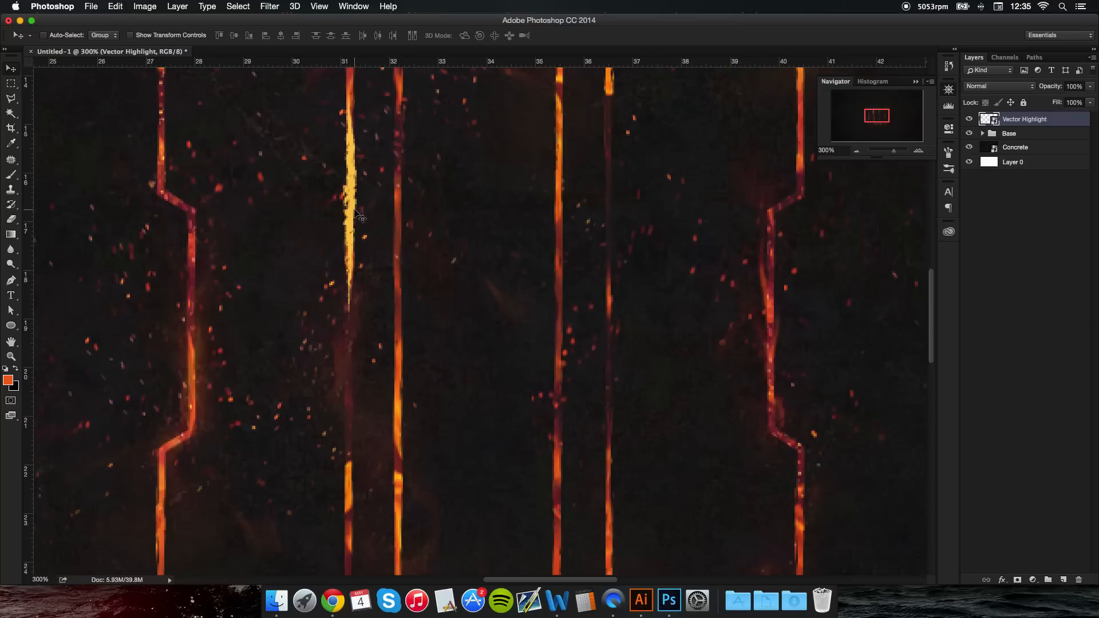
key("super+t")
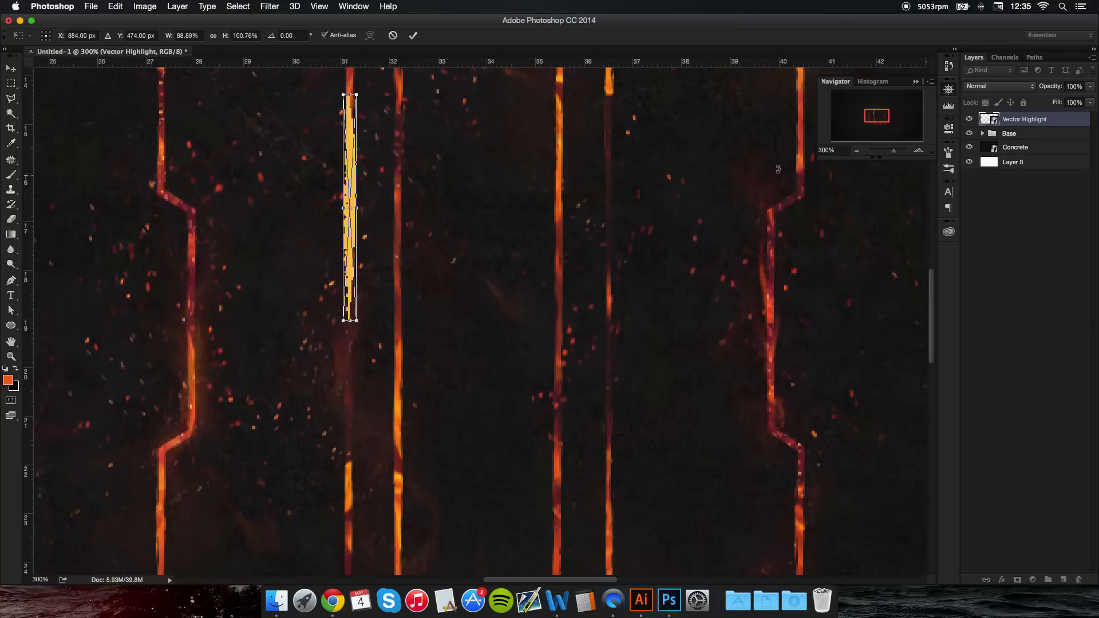
left_click(413, 35)
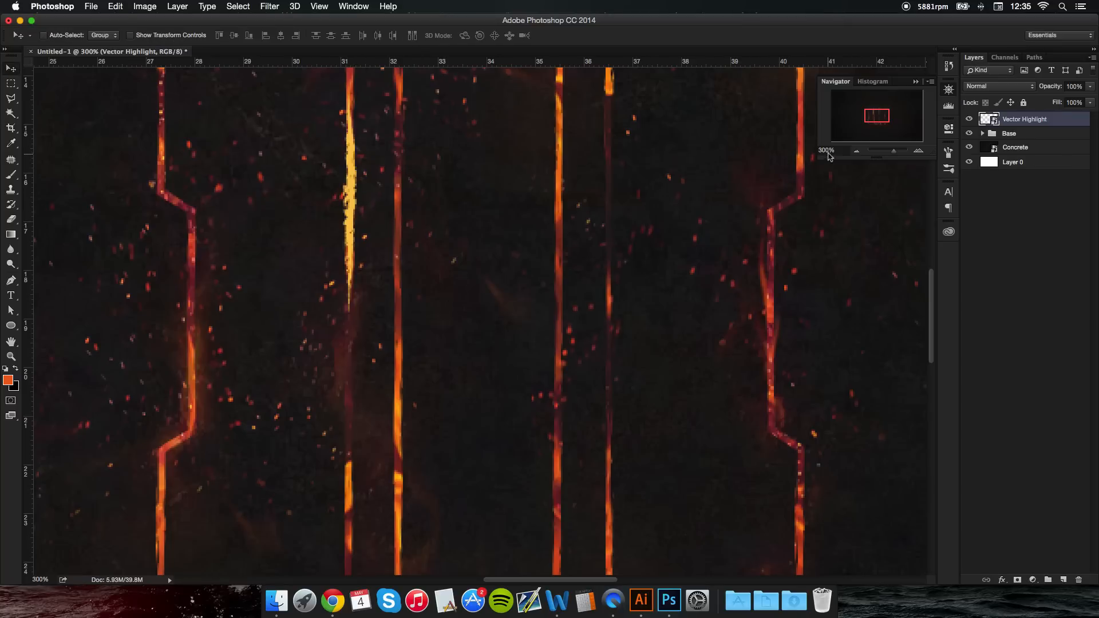
Step: Examine how the highlight sits on the emblem at zoom levels between 50% and 200%
left_click(857, 152)
left_click(858, 151)
left_click(858, 151)
left_click(858, 151)
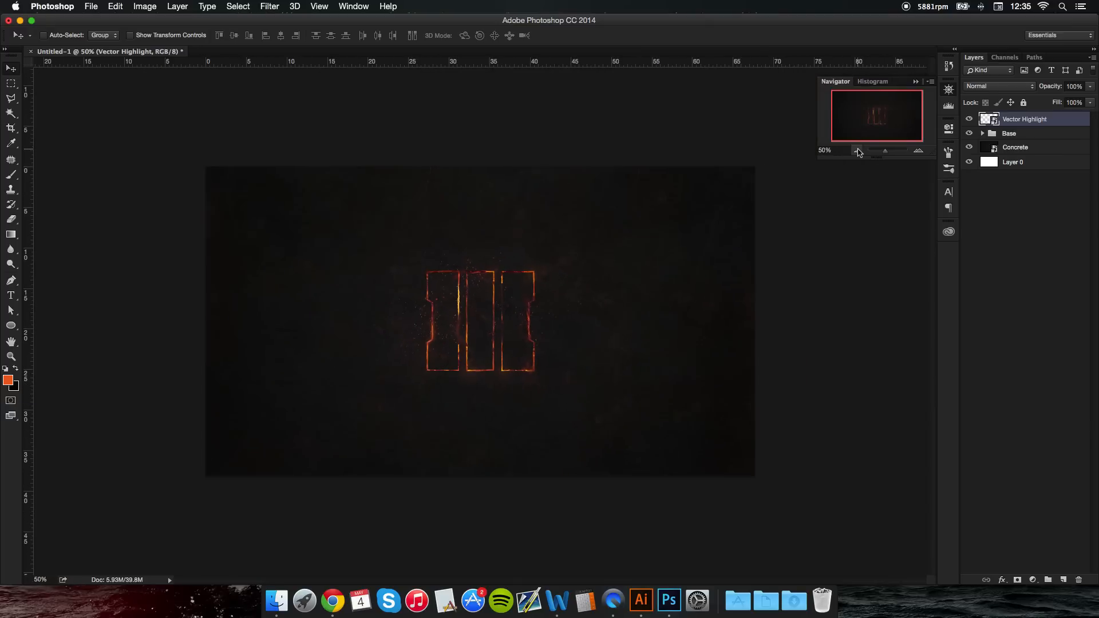
left_click(917, 150)
left_click(917, 151)
left_click(917, 150)
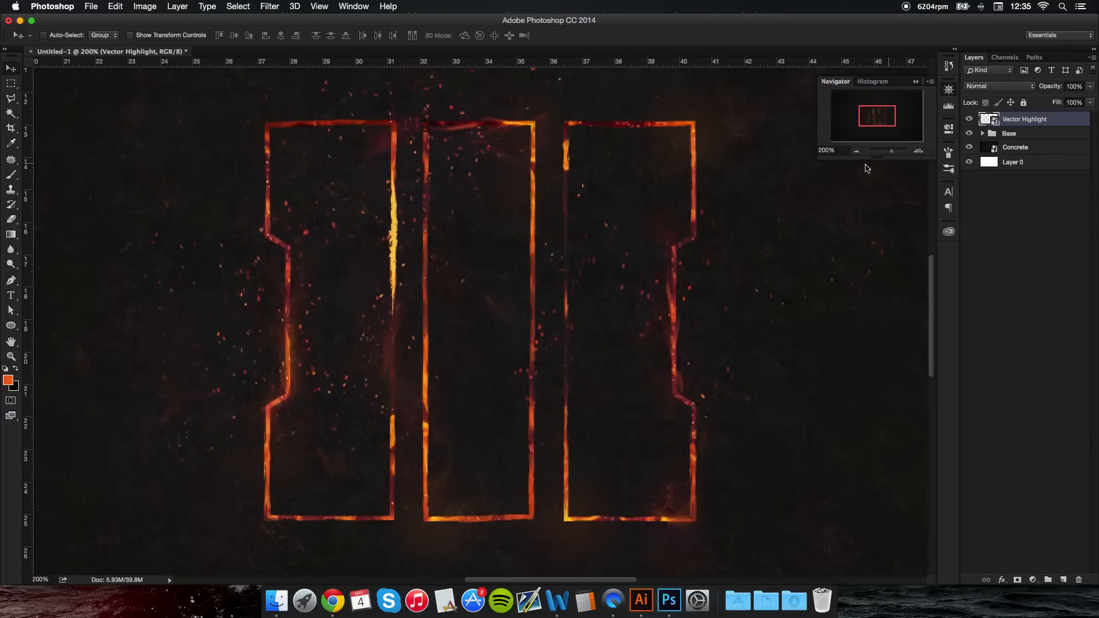
left_click(856, 151)
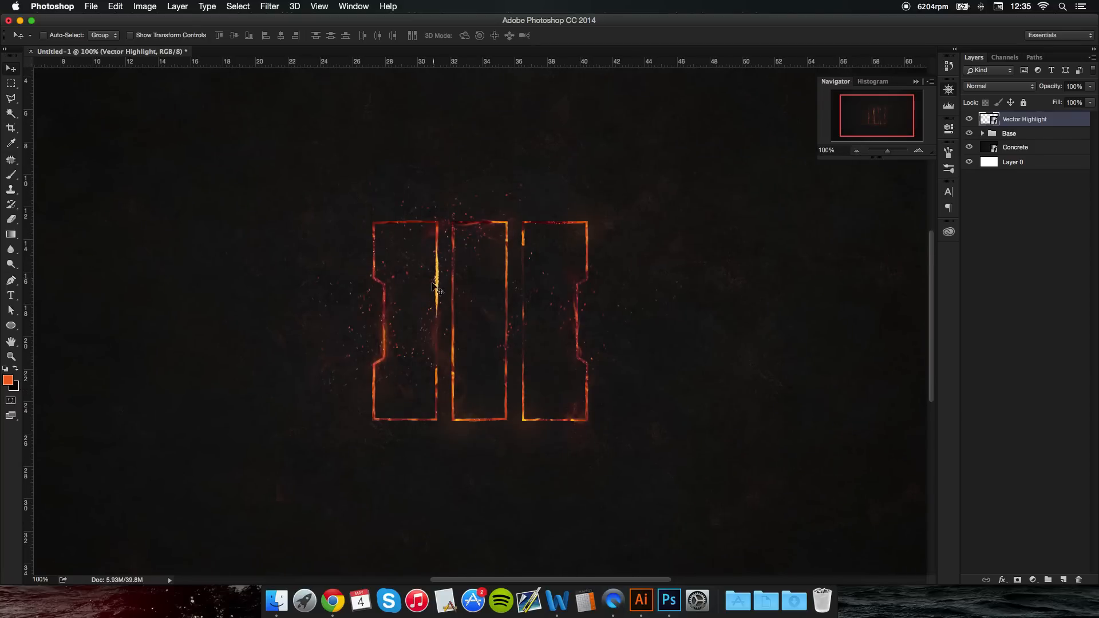
left_click(920, 151)
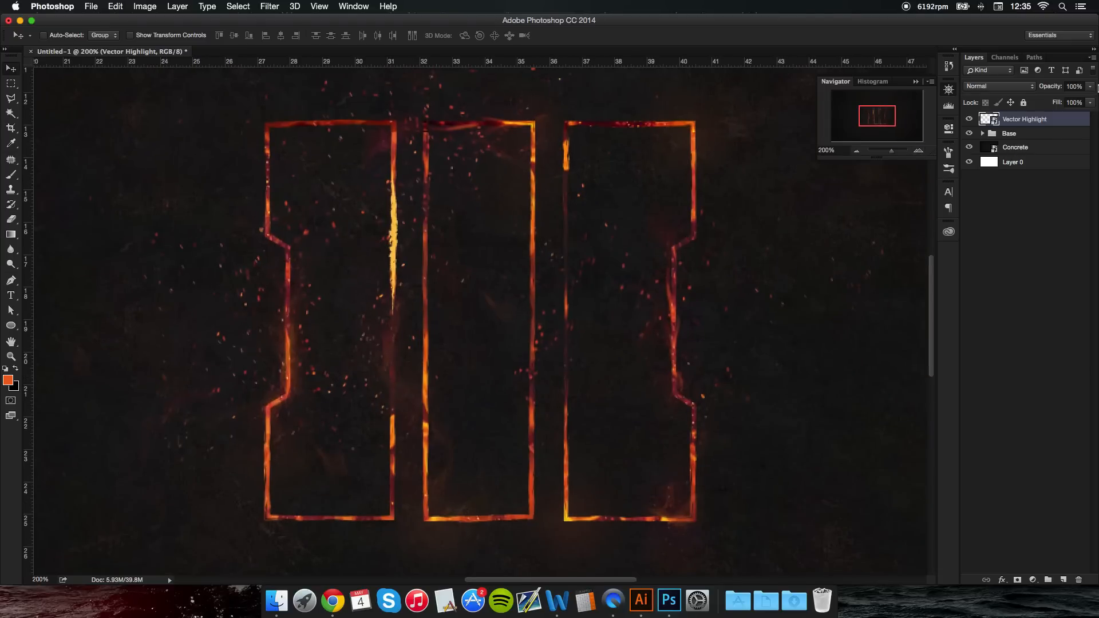
Step: Enable an Outer Glow on the Vector Highlight layer and show its settings, keeping the artwork in view
double_click(1078, 122)
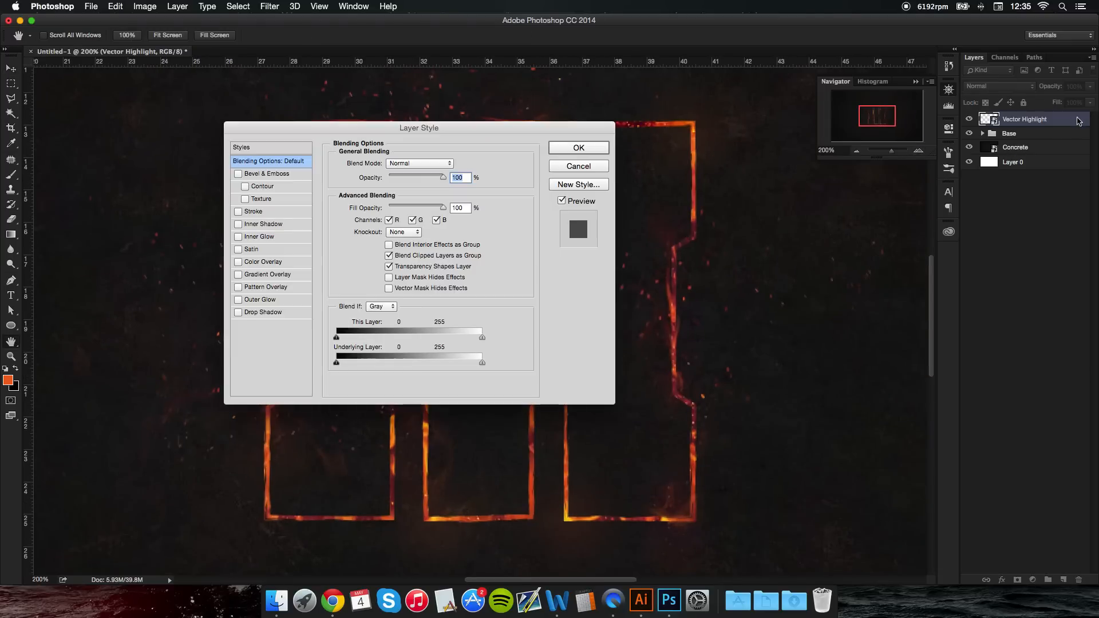
left_click_drag(306, 130, 738, 136)
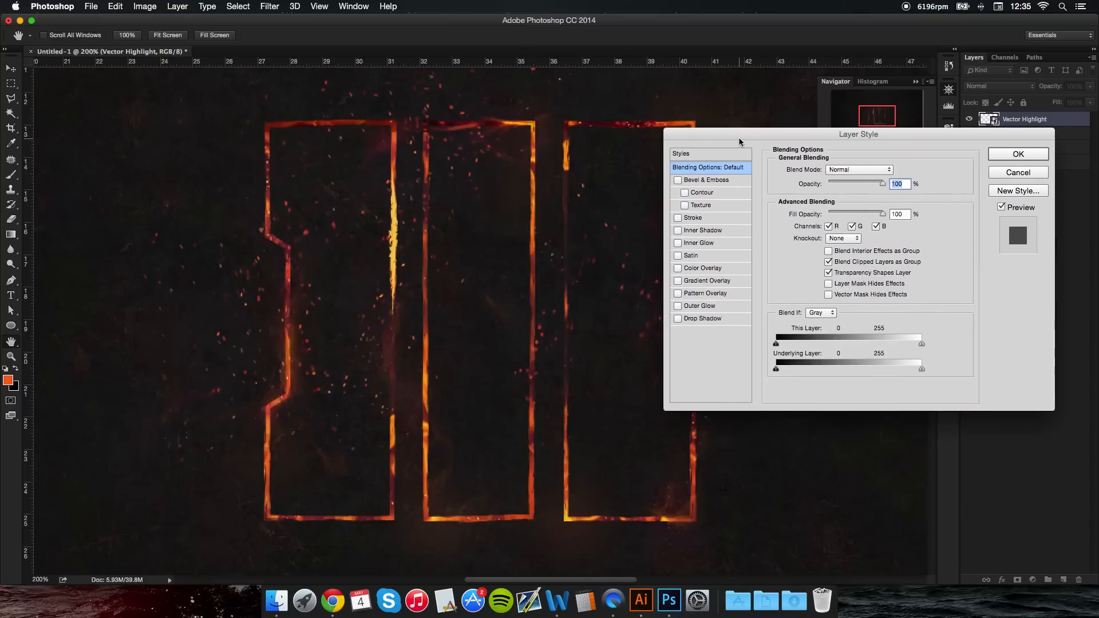
left_click(667, 307)
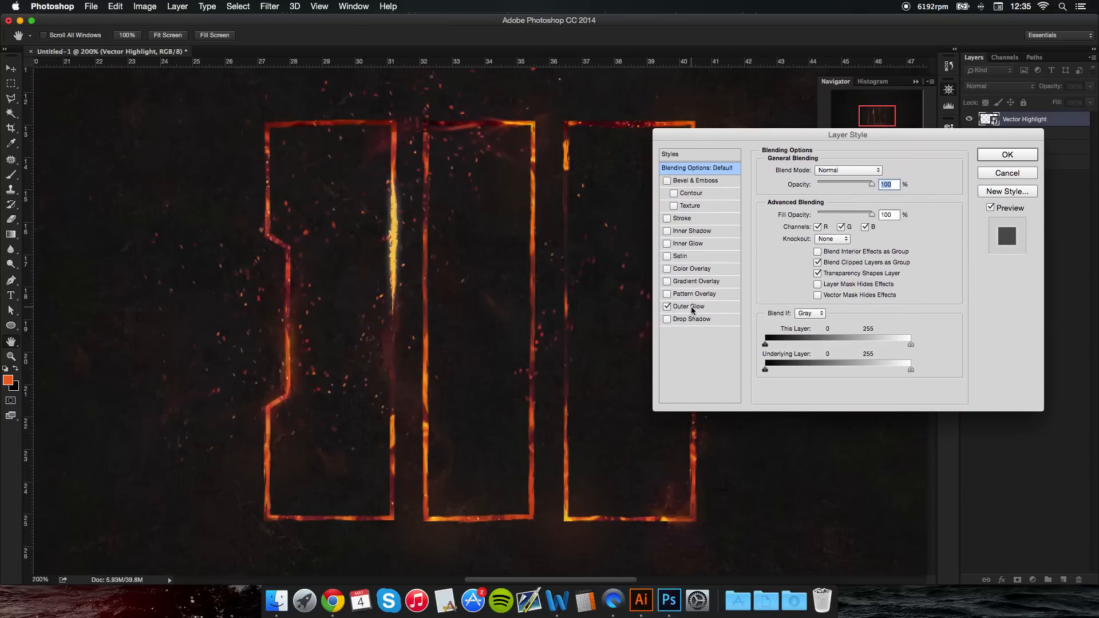
left_click(692, 308)
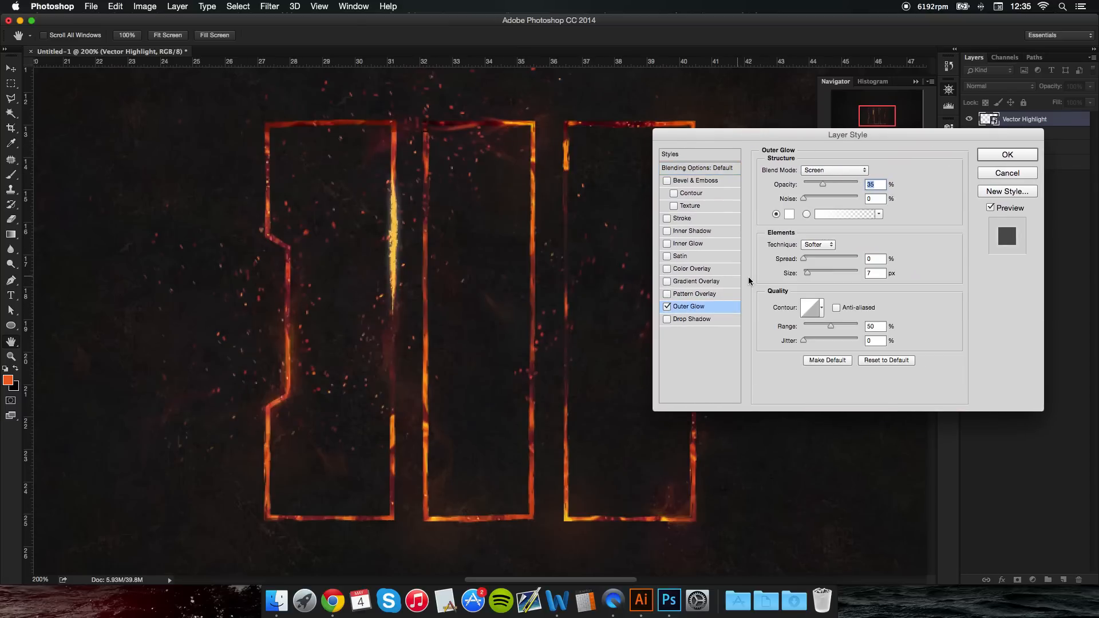
Step: Sample colours from the emblem's fiery outline and set the outer glow colour to a slightly adjusted bright orange
left_click(396, 226)
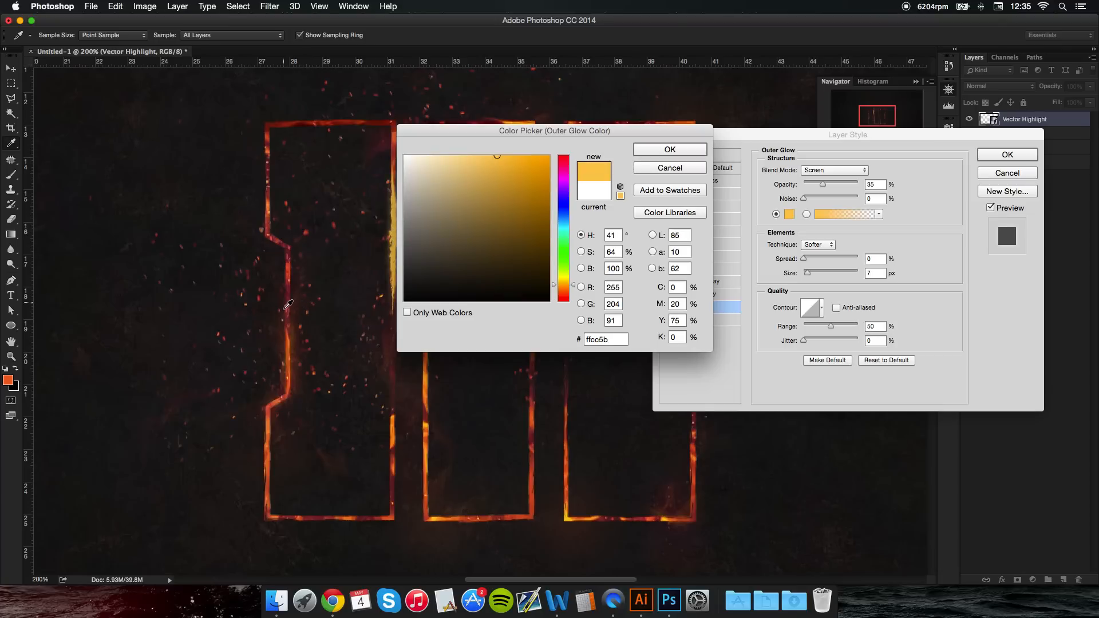
left_click(289, 351)
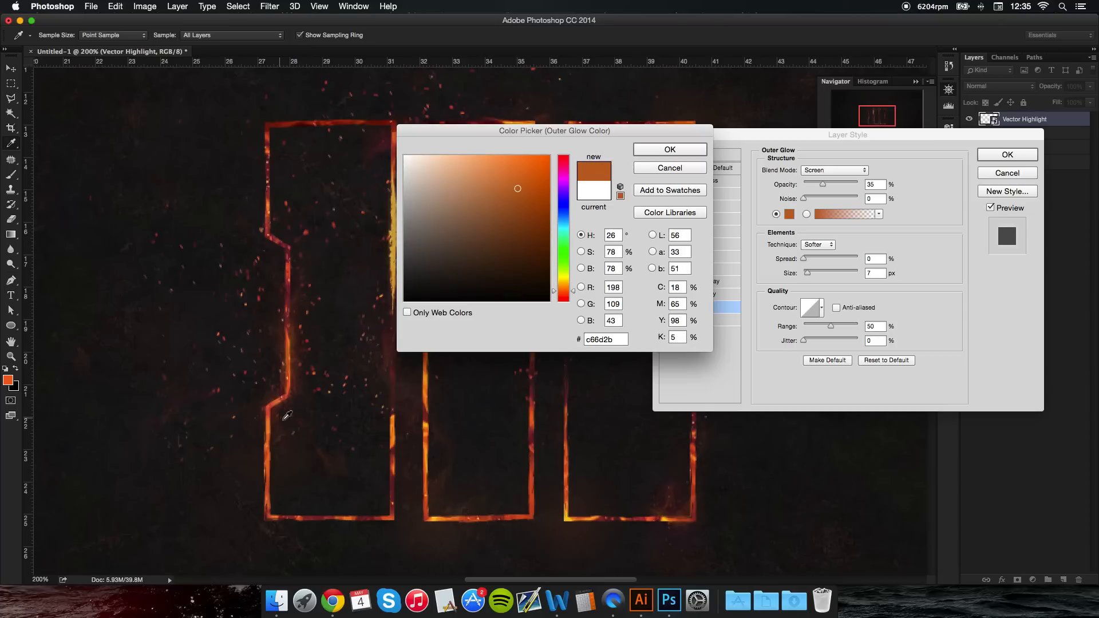
left_click(425, 387)
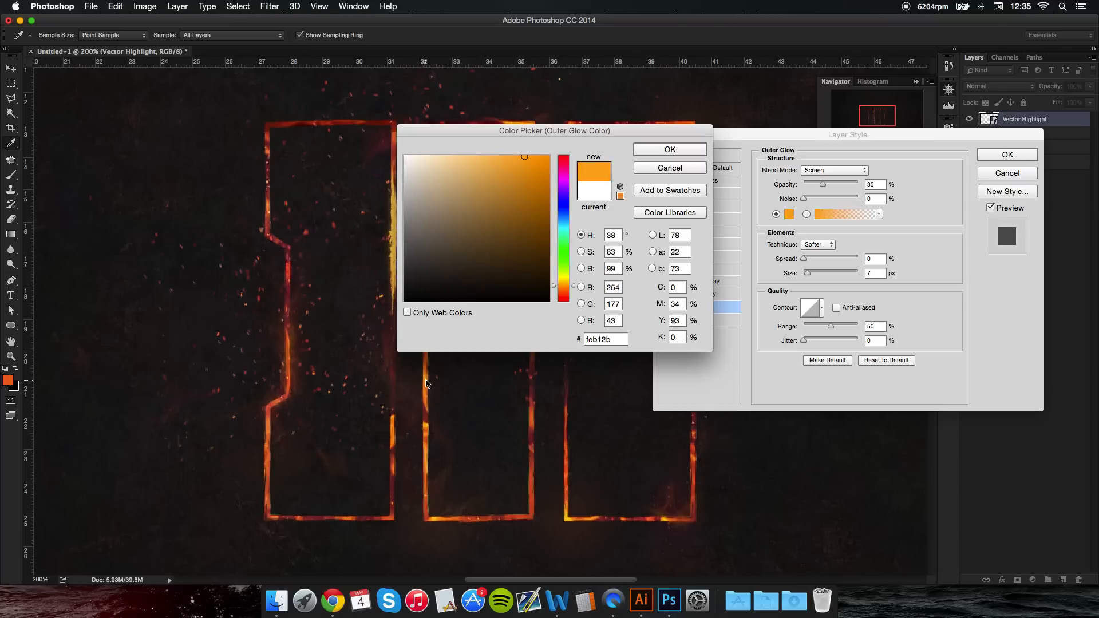
left_click(426, 380)
left_click(432, 377)
left_click(506, 156)
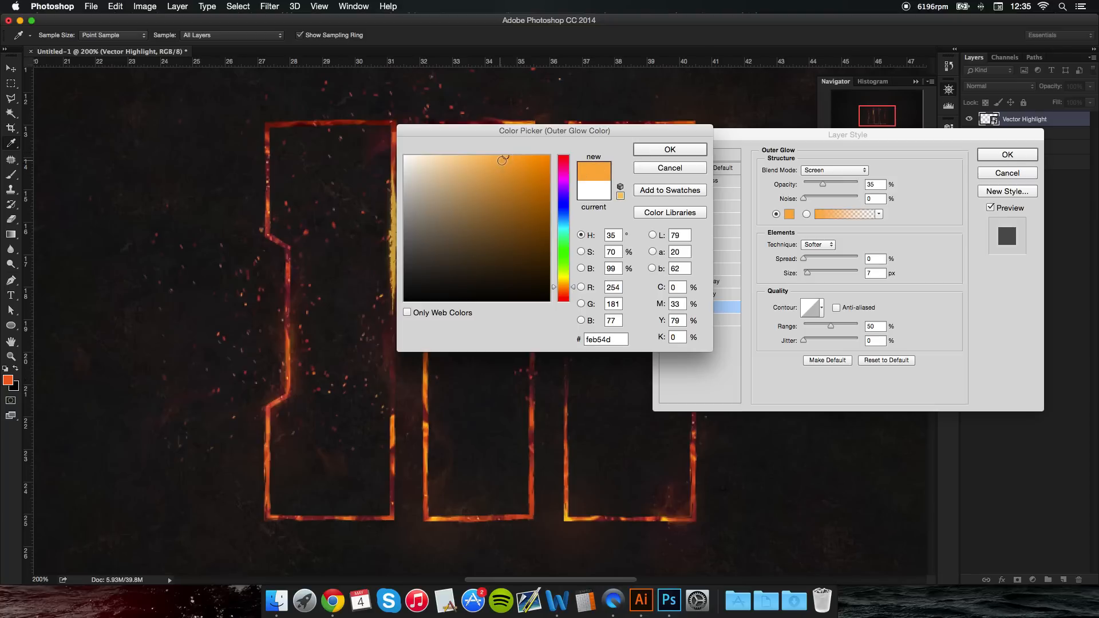
left_click(517, 159)
left_click(703, 150)
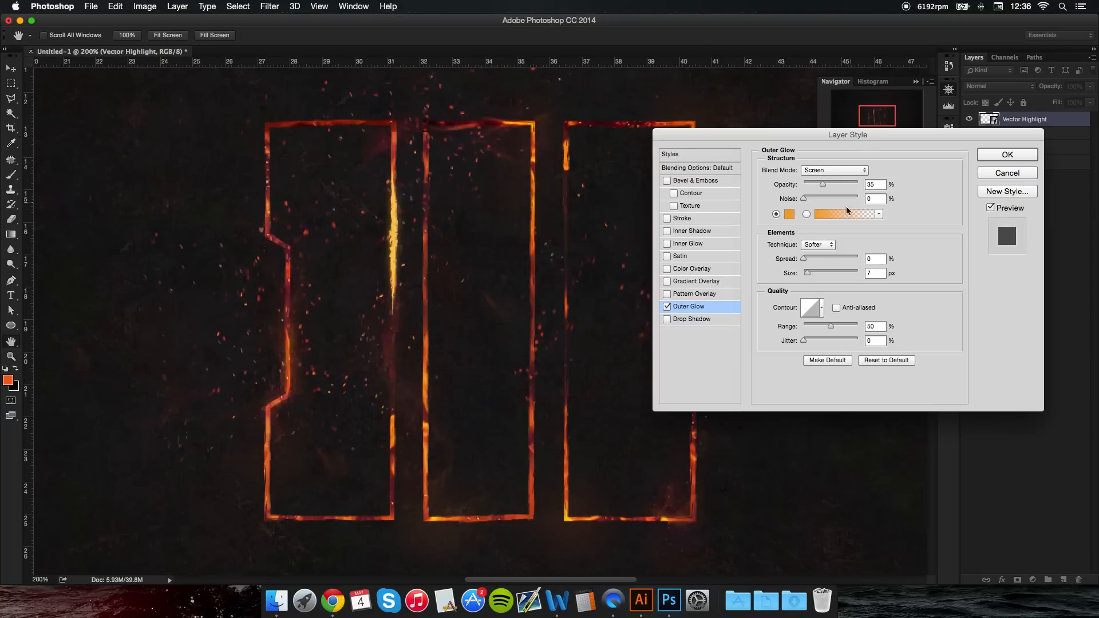
Step: Slightly increase the size of the Vector Highlight layer's orange outer glow and apply the layer style
mouse_move(807, 273)
left_mouse_down()
mouse_move(820, 274)
mouse_move(810, 275)
left_mouse_up()
left_click(985, 158)
left_click_drag(864, 151, 887, 152)
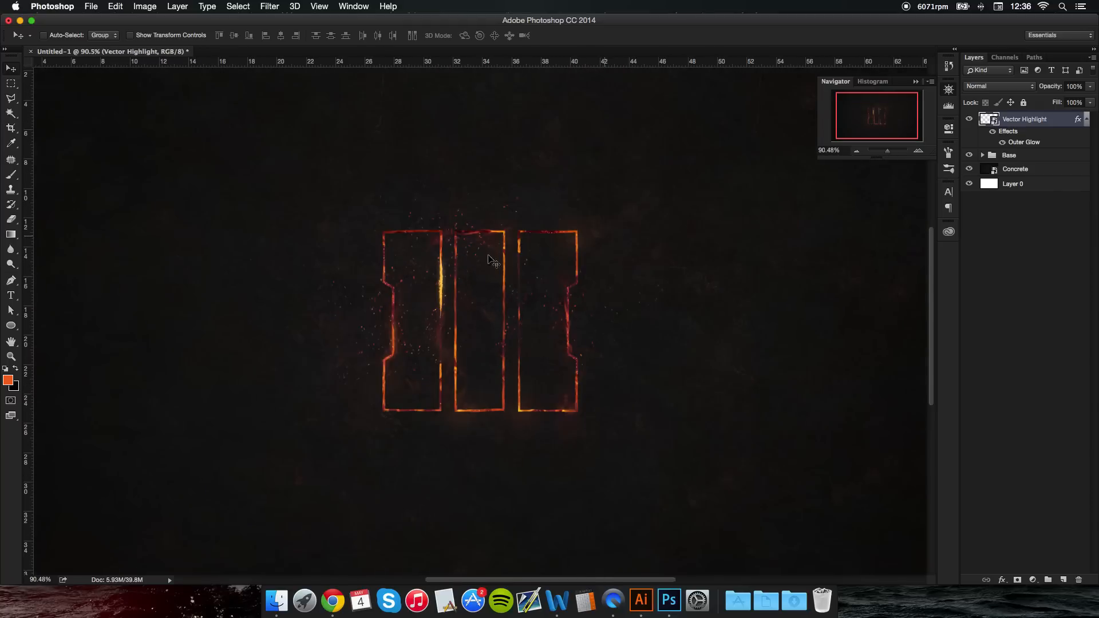
Step: Narrow the highlight stroke on the left bar's upper right edge to 55.56% width, keeping its height
mouse_move(445, 286)
left_mouse_down()
mouse_move(458, 303)
mouse_move(515, 297)
mouse_move(507, 280)
left_mouse_up()
key("ctrl+z")
left_click(918, 150)
left_click(919, 151)
left_click(919, 151)
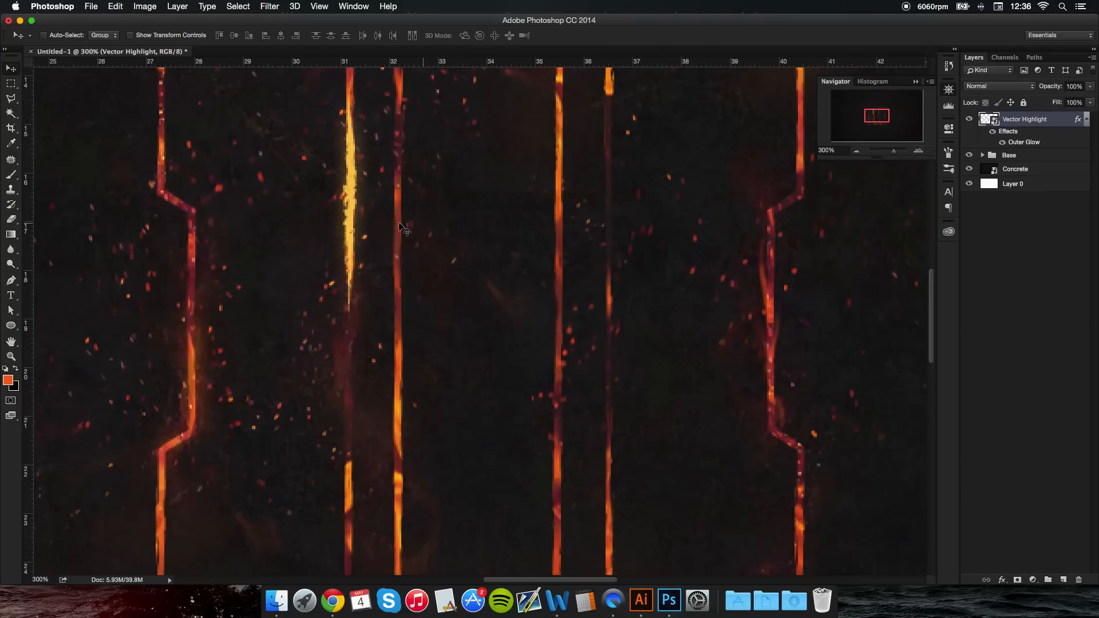
left_click_drag(372, 184, 459, 279)
key("ctrl+t")
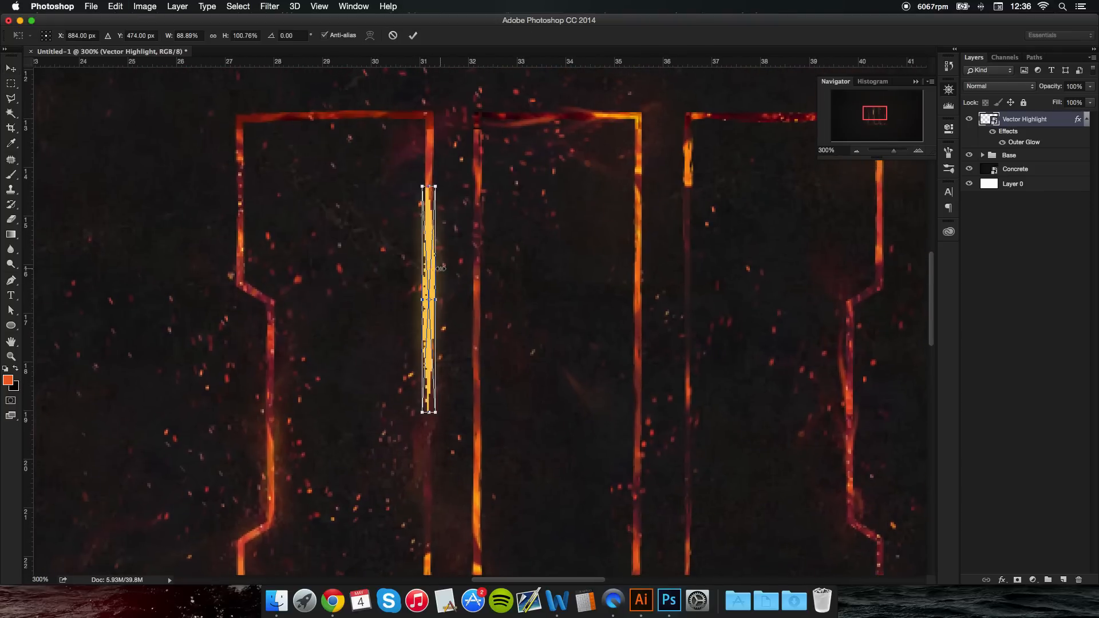
left_click(919, 151)
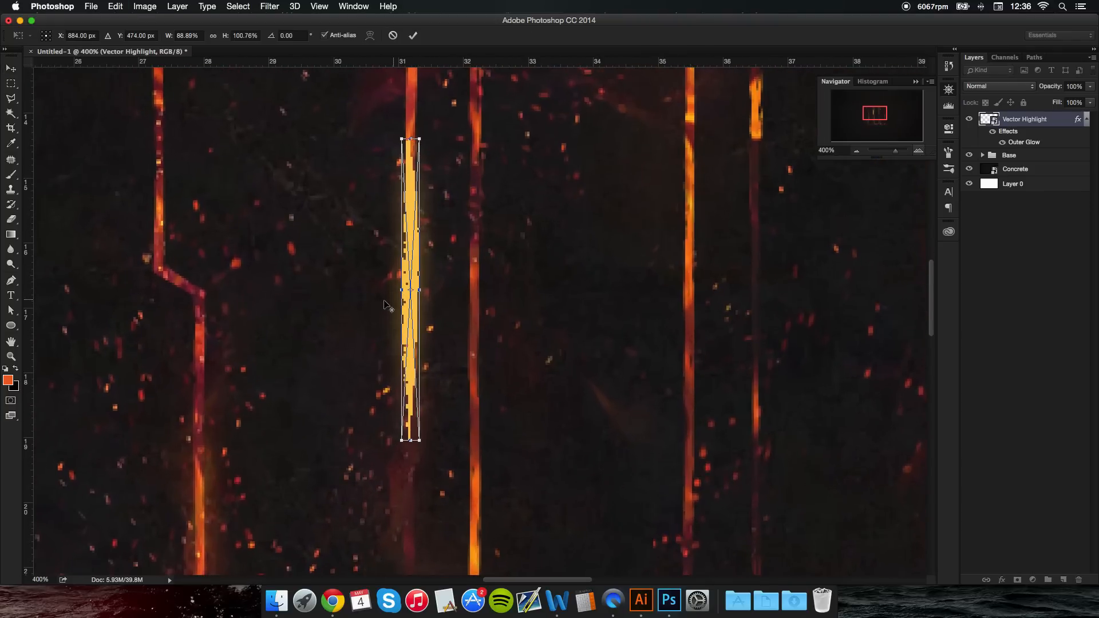
left_click_drag(420, 291, 414, 292)
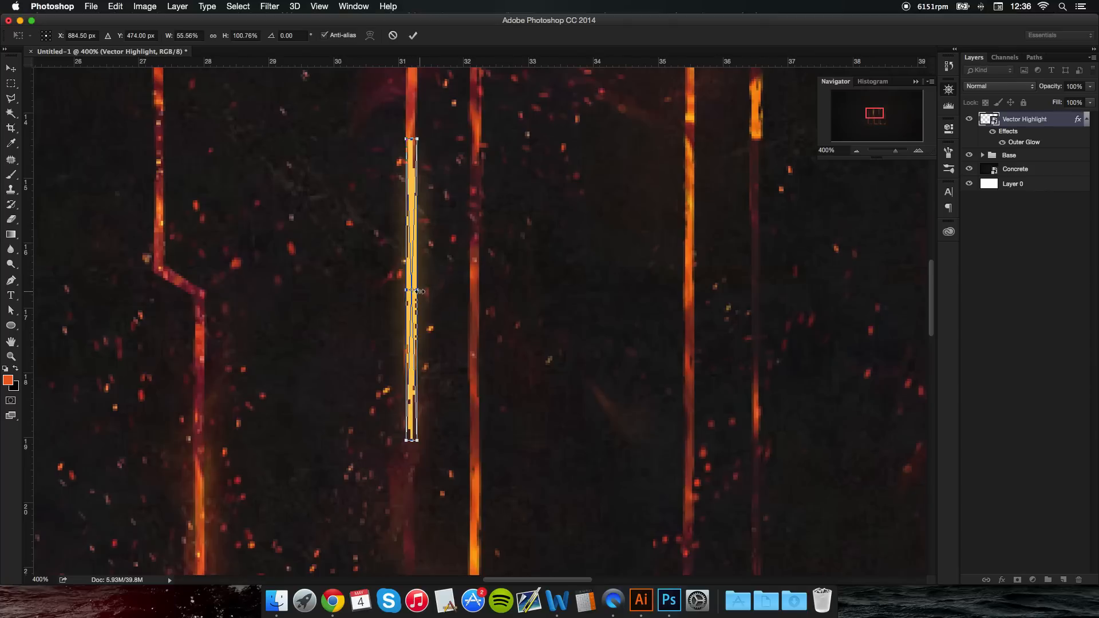
key("Return")
Step: Duplicate the highlight onto the middle bar's left edge and stretch the copy to about 186% height
left_click(856, 151)
left_click(856, 151)
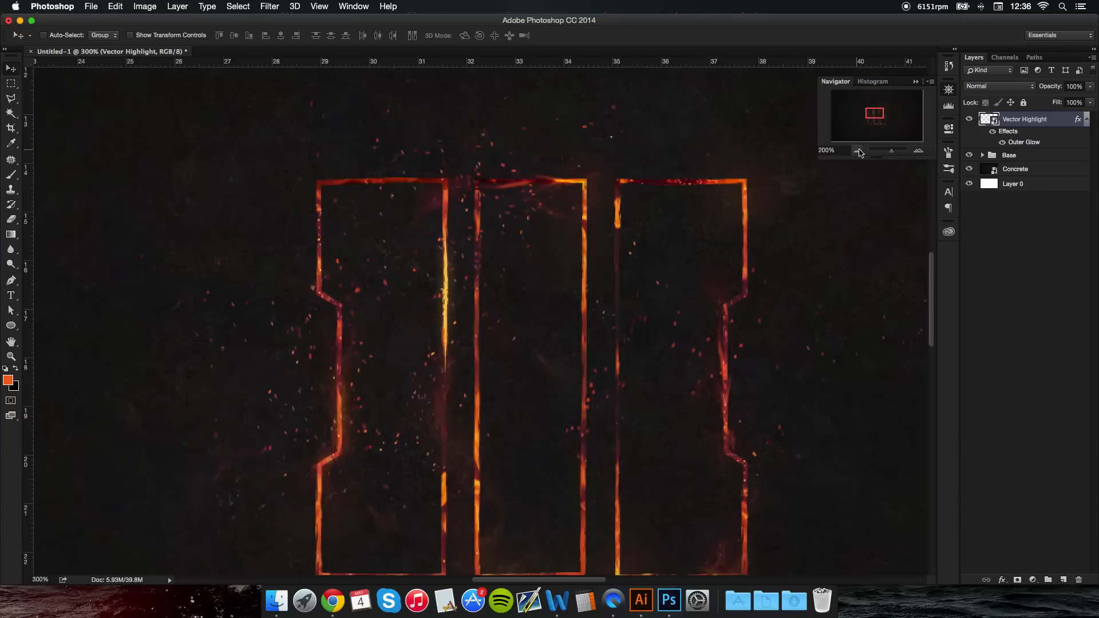
left_click(856, 151)
left_click_drag(463, 305, 502, 310)
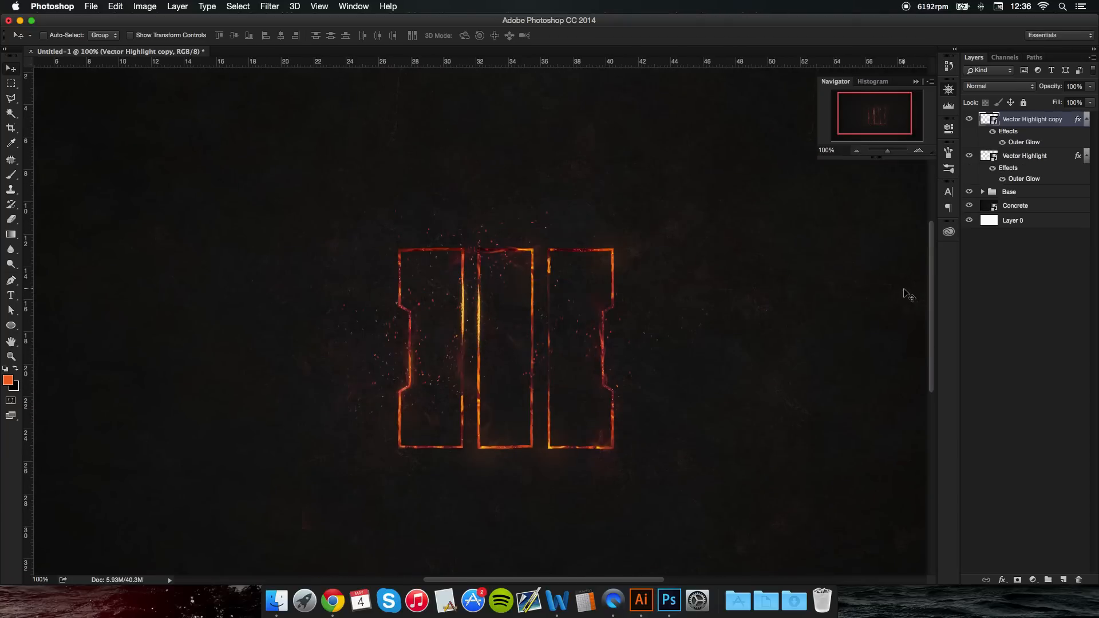
key("super+t")
left_click_drag(479, 359, 483, 407)
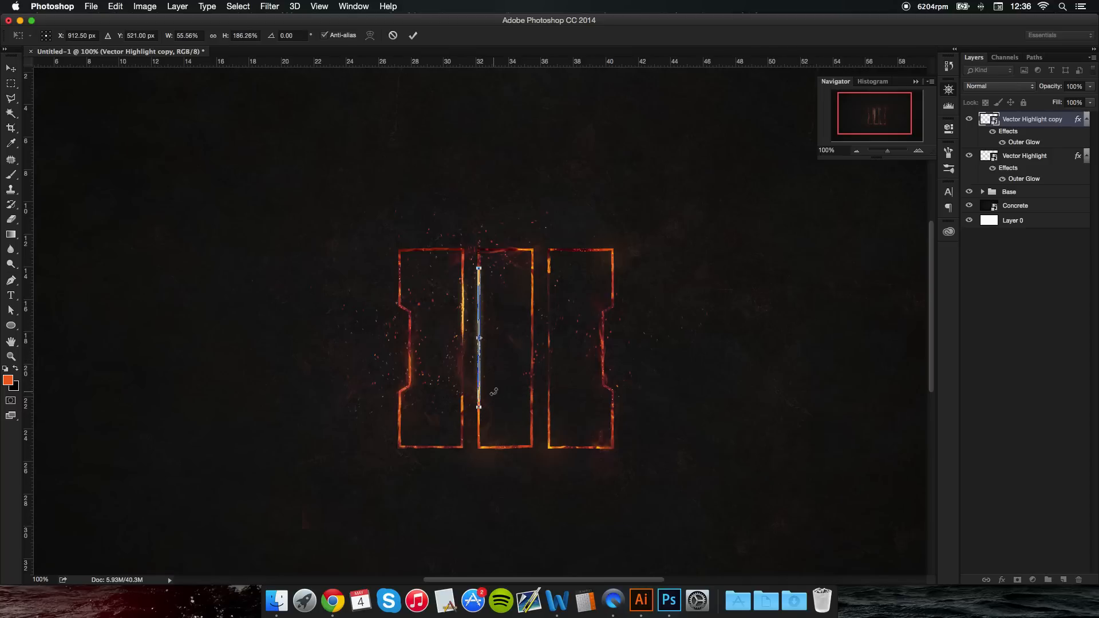
key("Return")
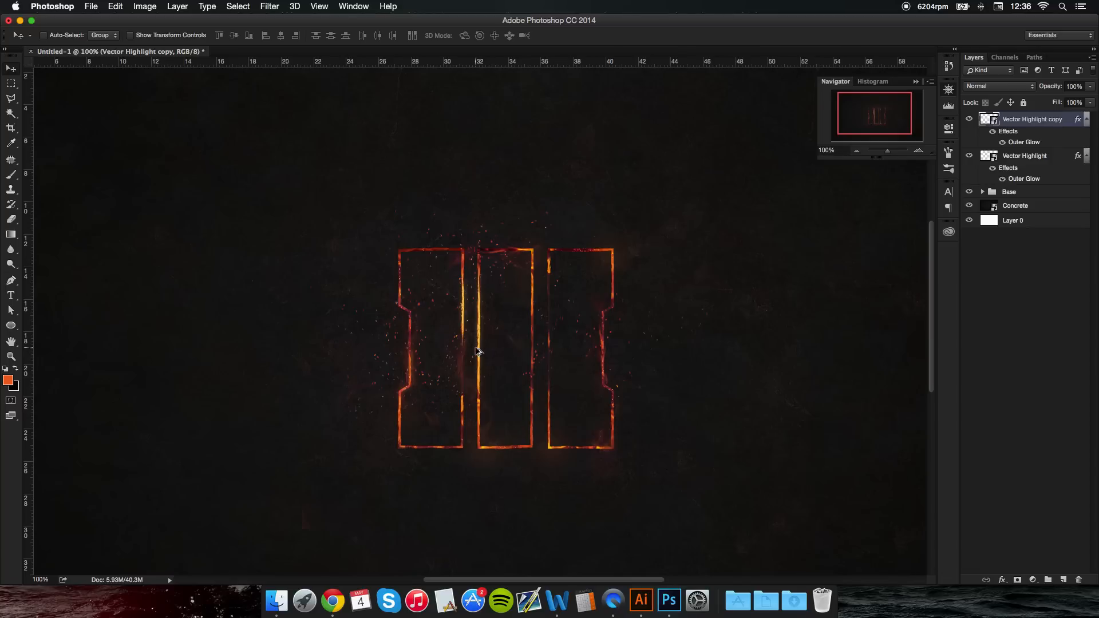
Step: Duplicate the long highlight onto the middle bar's right edge and shorten the copy to about 57% height over the upper part
left_click_drag(481, 352, 533, 352)
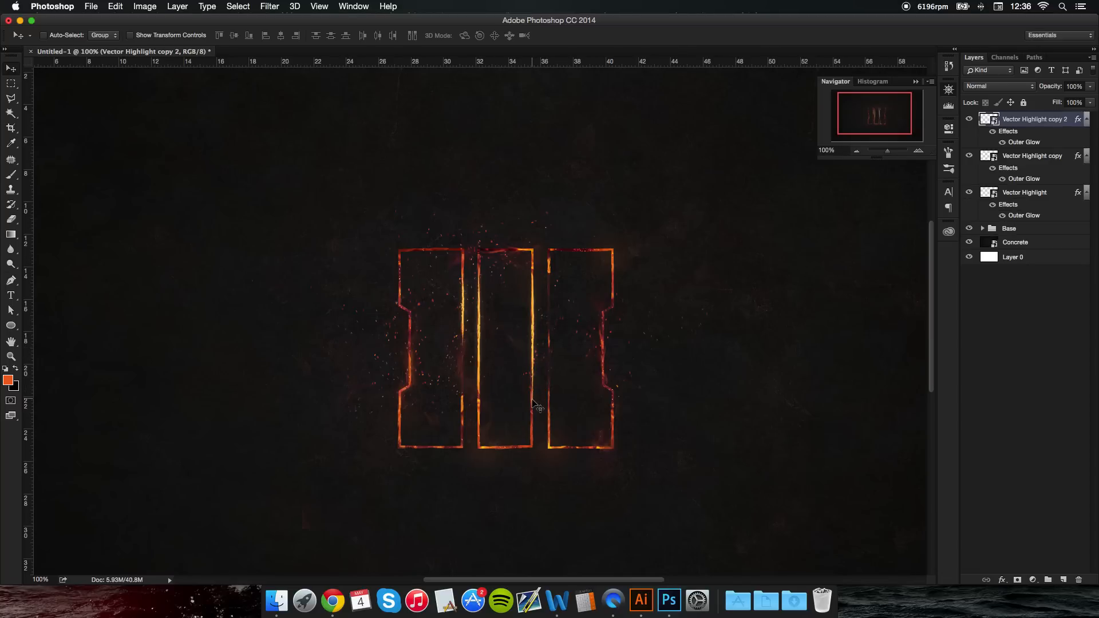
key("super")
key("super+t")
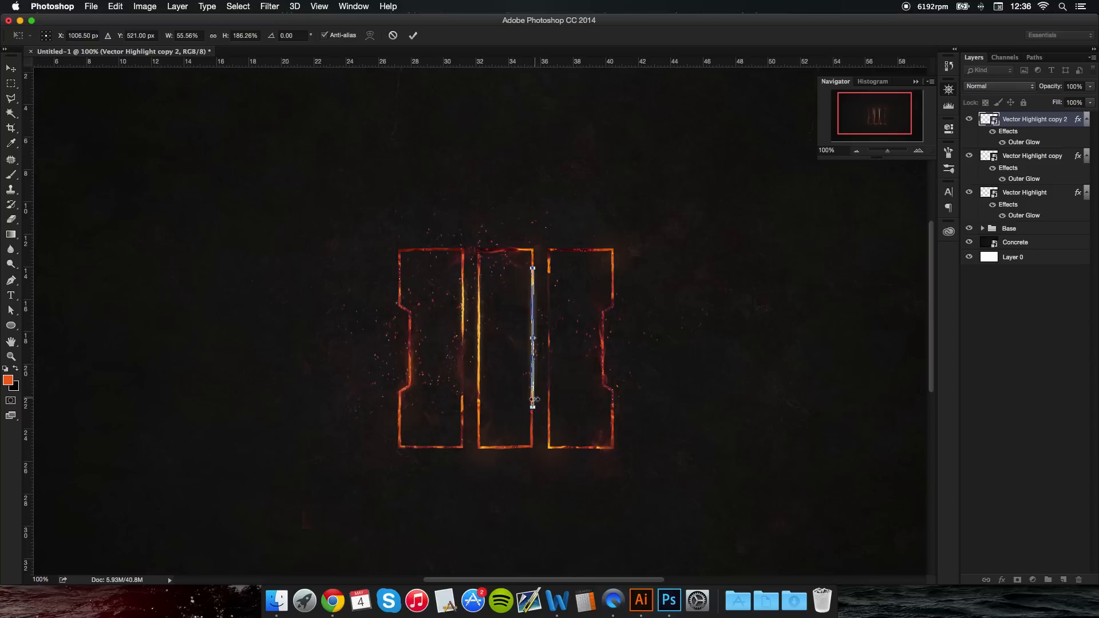
left_click_drag(532, 408, 536, 313)
key("Return")
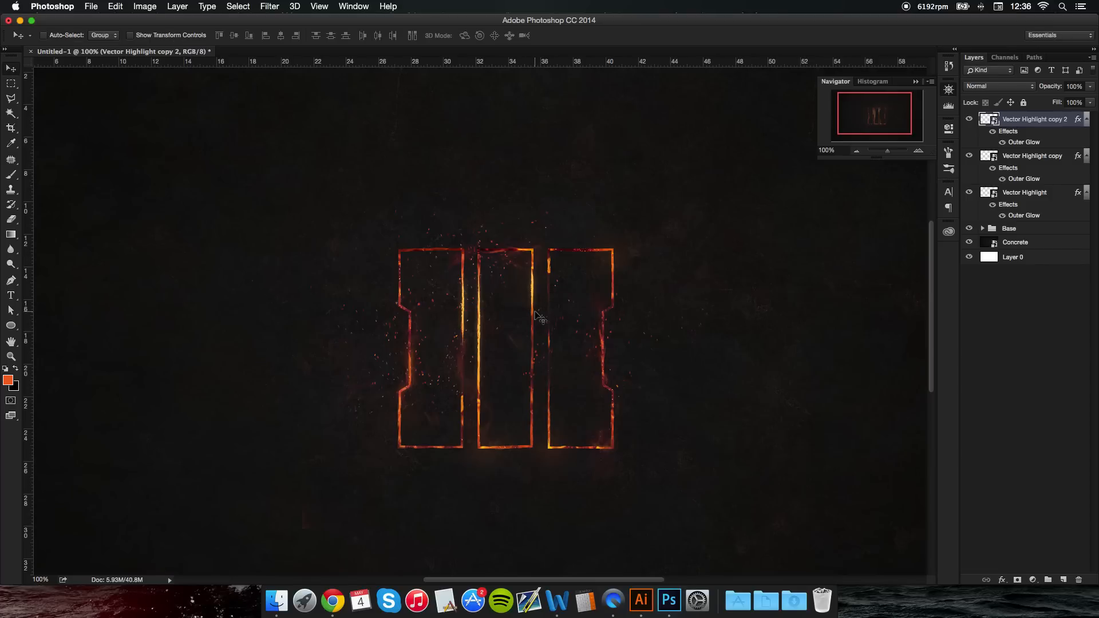
Step: Duplicate the short highlight onto the lower left edge of the right bar and stretch it upward to about 121% height
left_click_drag(537, 286, 549, 419)
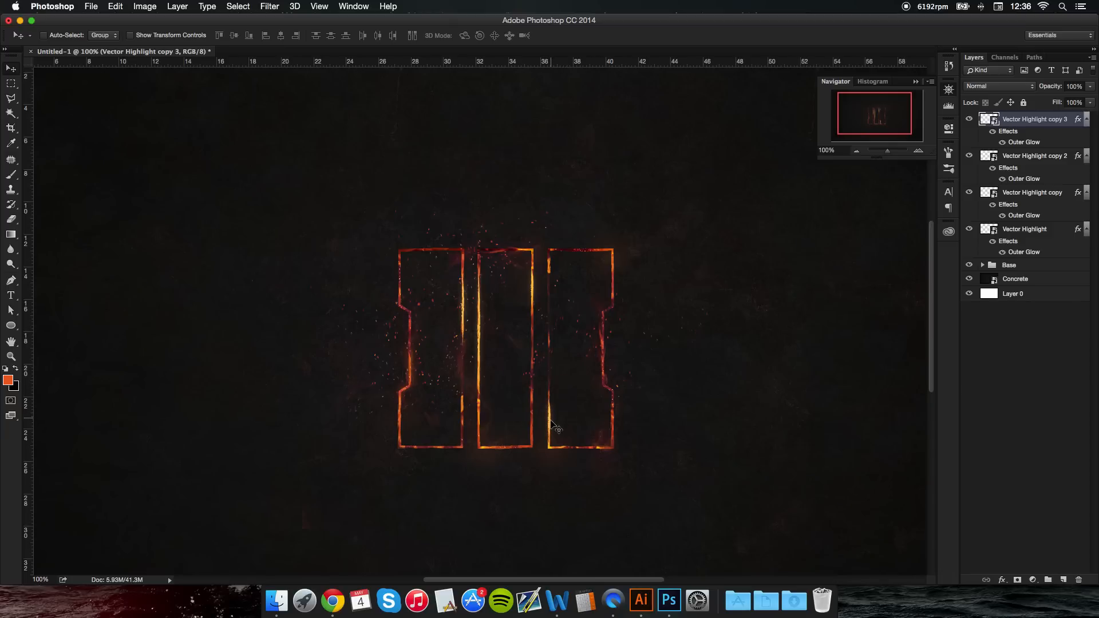
key("super+t")
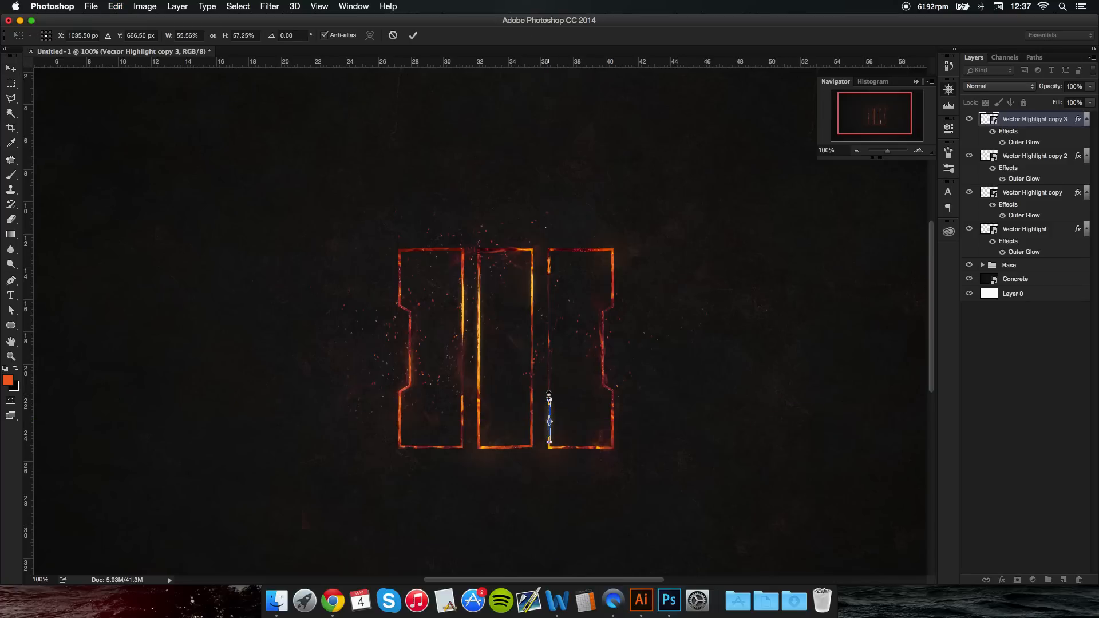
left_click_drag(549, 396, 550, 352)
key("Return")
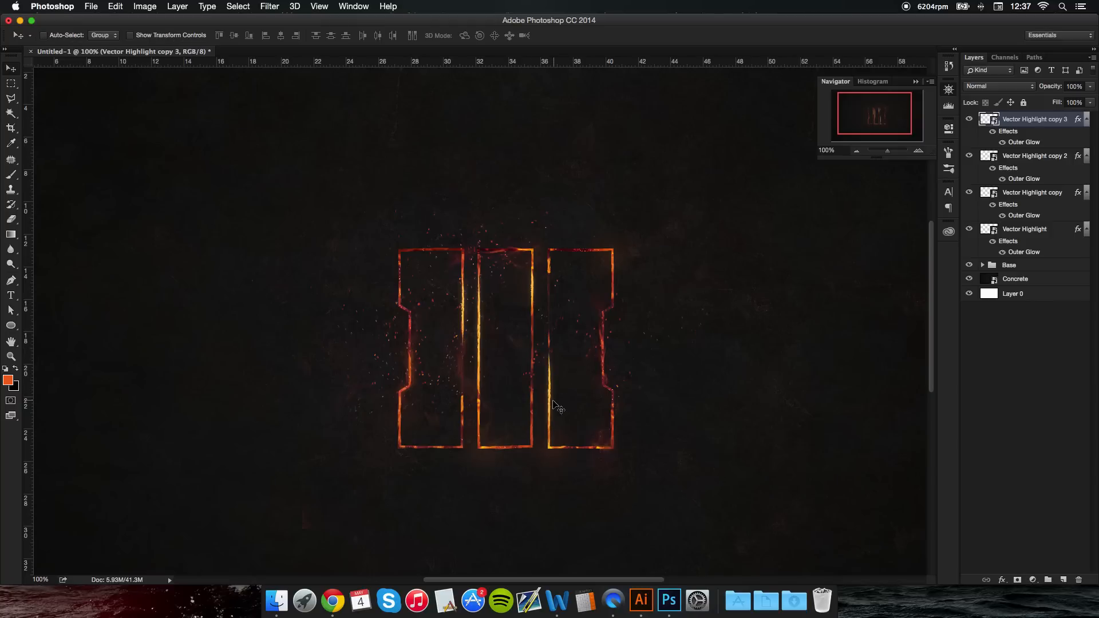
Step: Duplicate the highlight onto the recessed left edge of the left bar and shorten the copy to about 65% height
left_click_drag(550, 407, 410, 348)
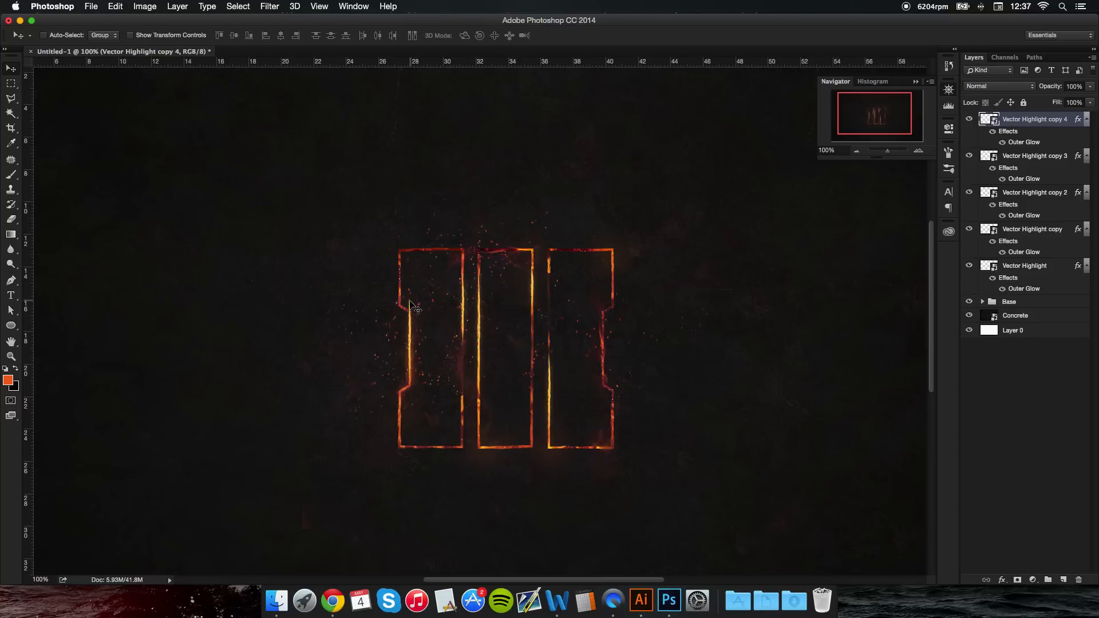
key("super+t")
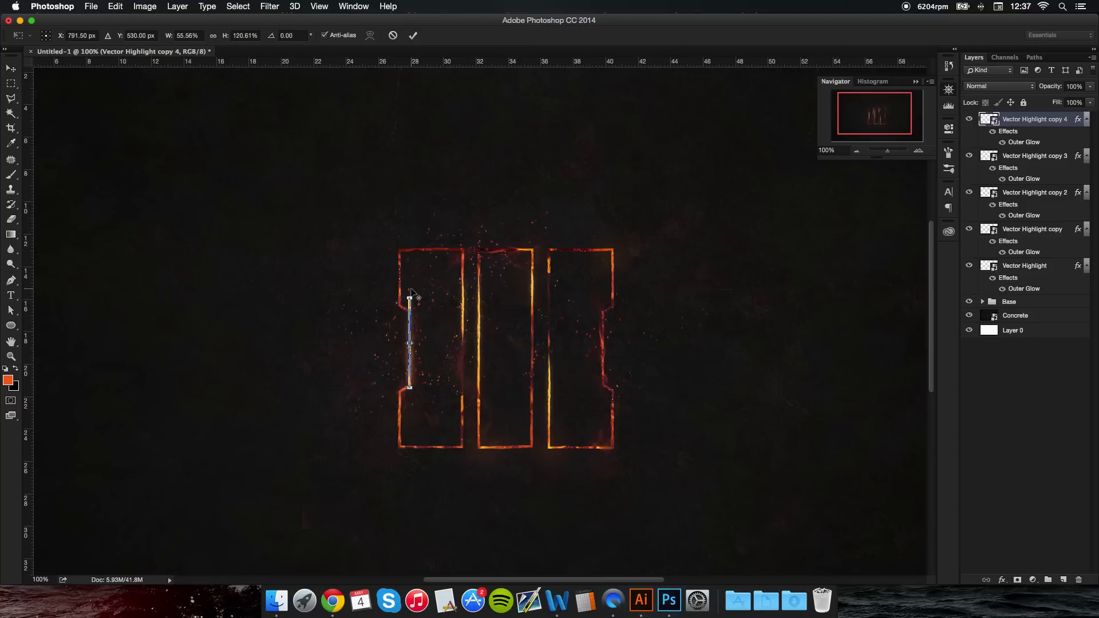
left_click_drag(410, 291, 410, 312)
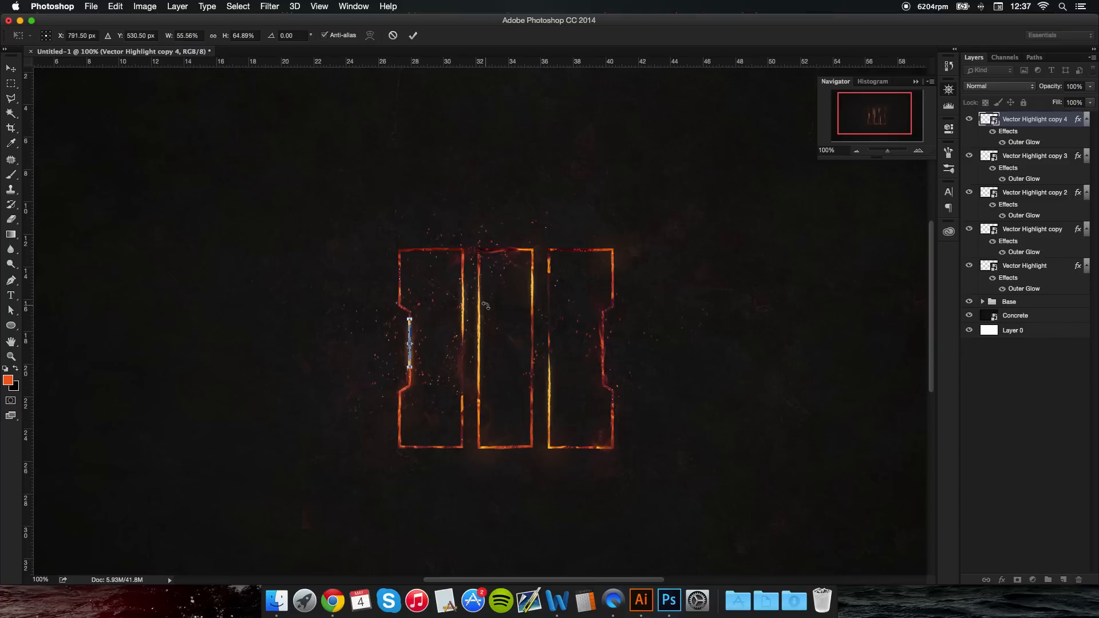
key("Return")
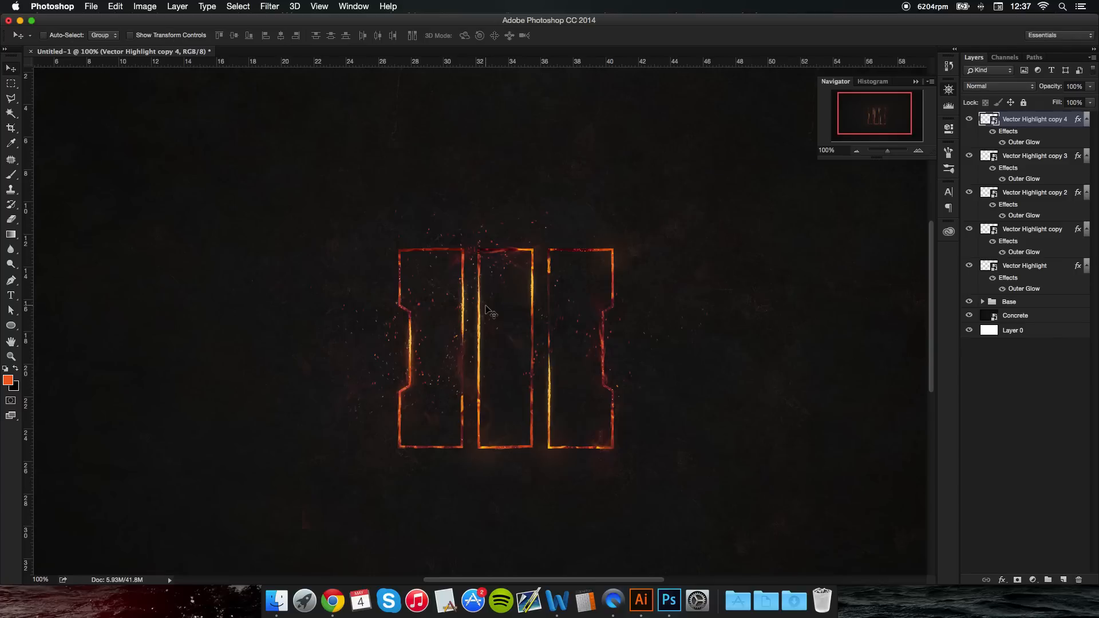
Step: Place two more copies of the short highlight on the right bar's upper right and upper left edges
left_click_drag(412, 345, 614, 275)
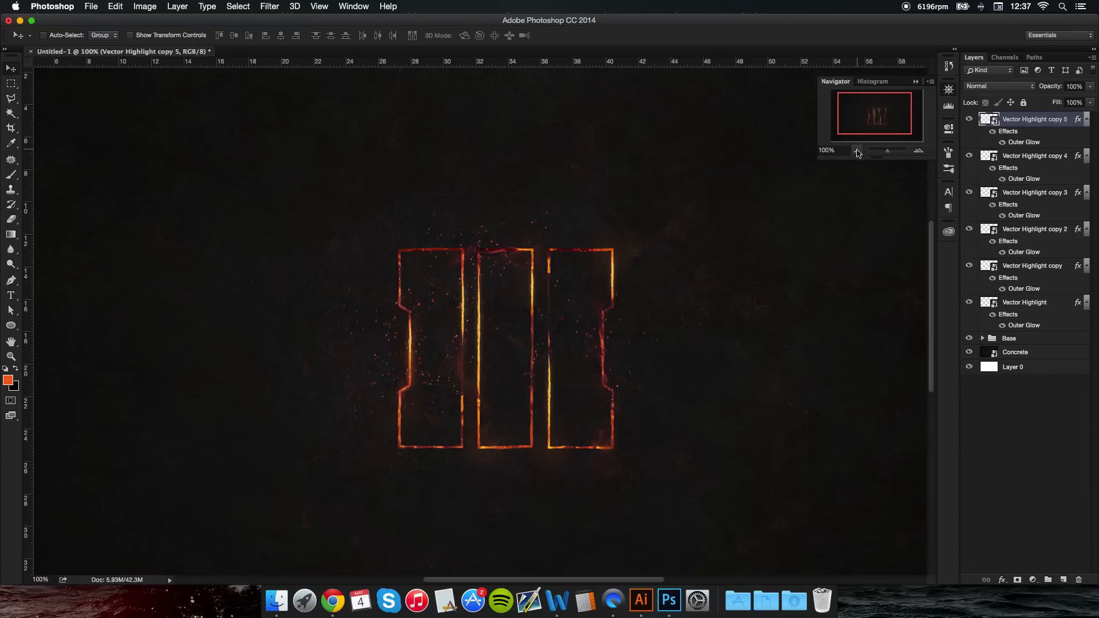
left_click_drag(613, 291, 551, 285)
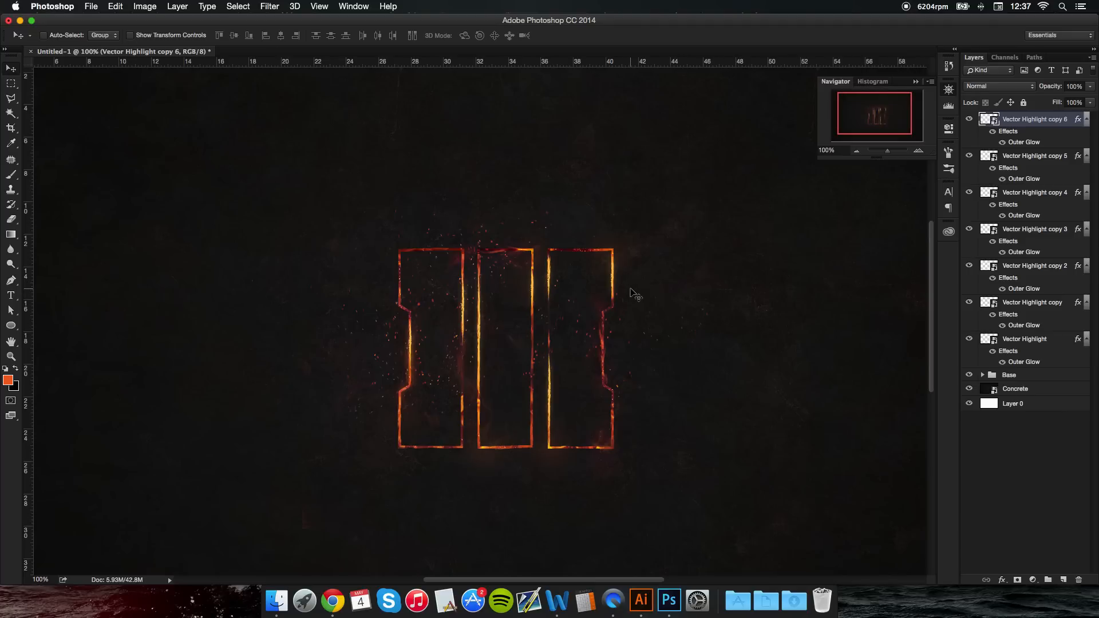
left_click(856, 151)
left_click(857, 152)
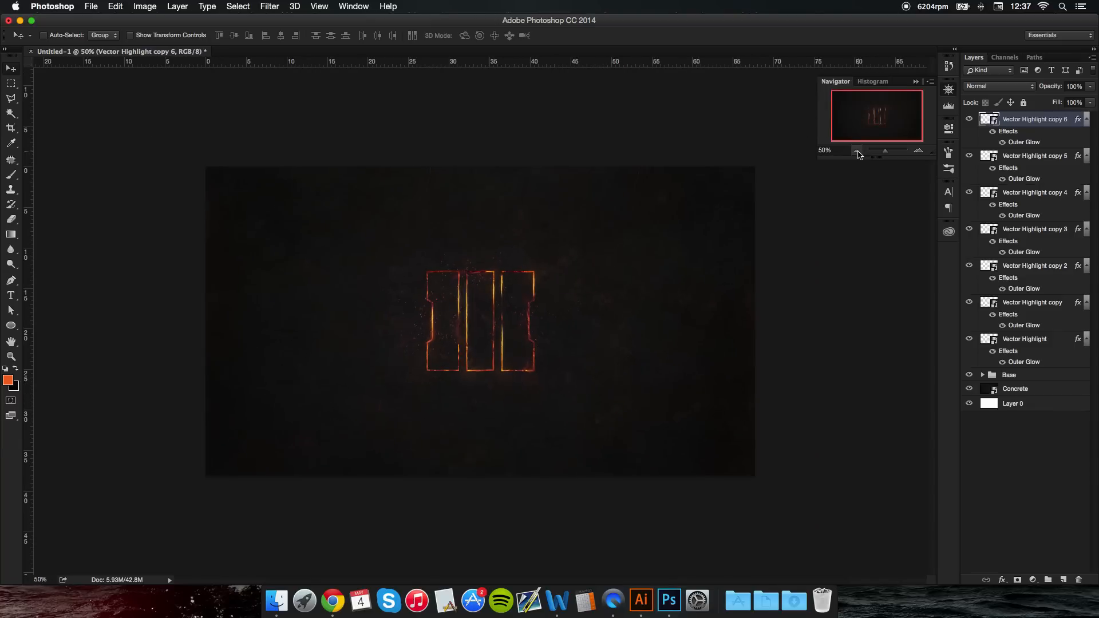
left_click(918, 152)
left_click(918, 151)
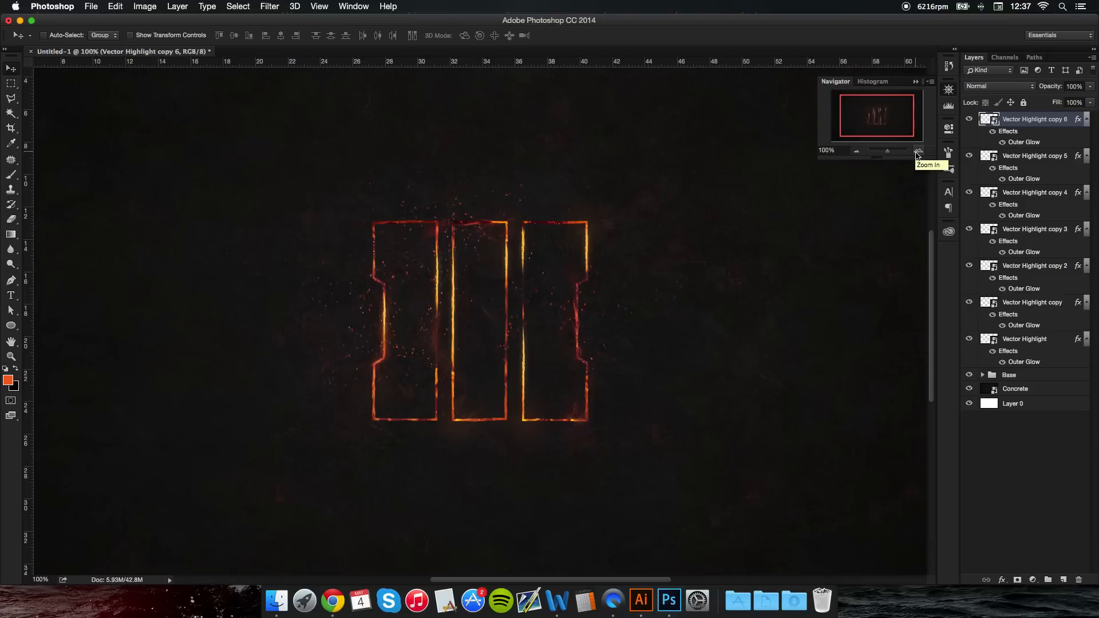
left_click(856, 151)
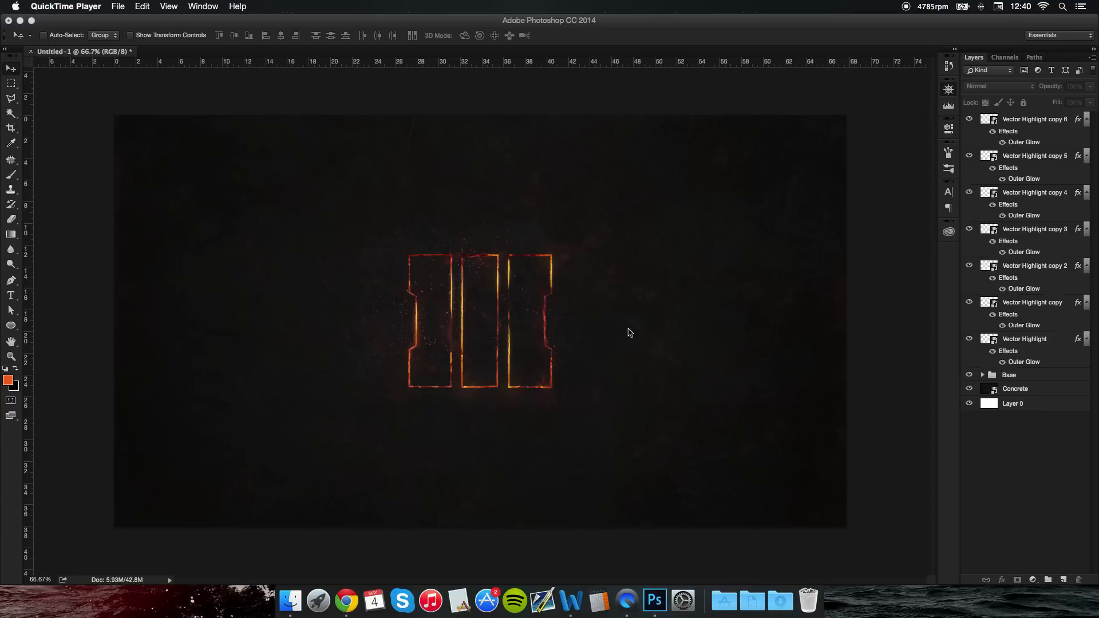
Step: Group all the Vector Highlight layers and name the group "Vector Highlights"
left_click(1024, 340)
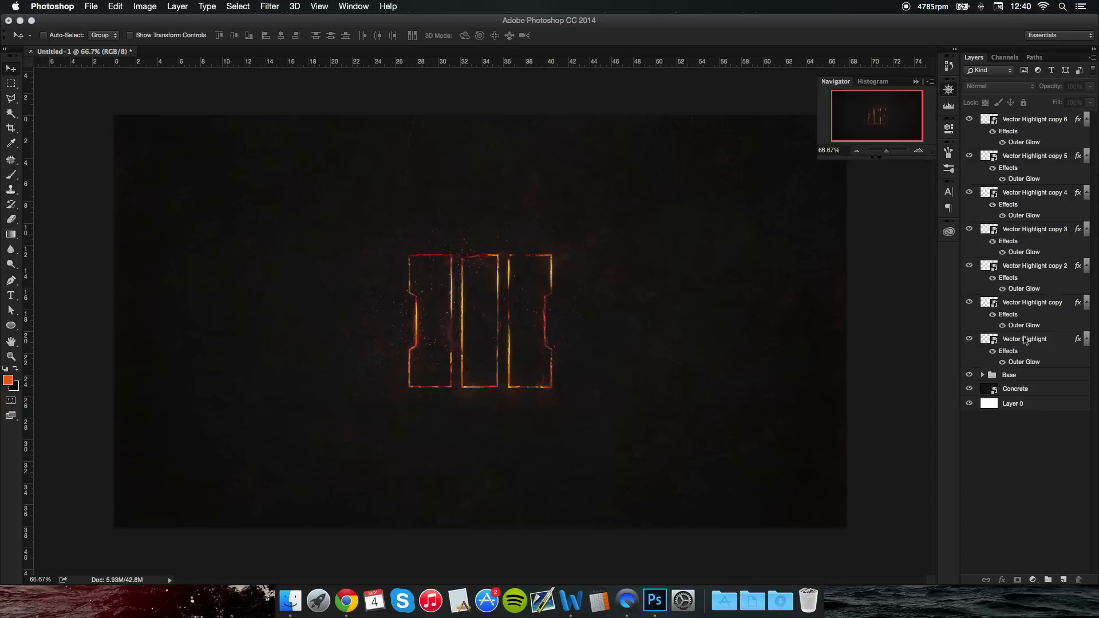
left_click(1024, 339)
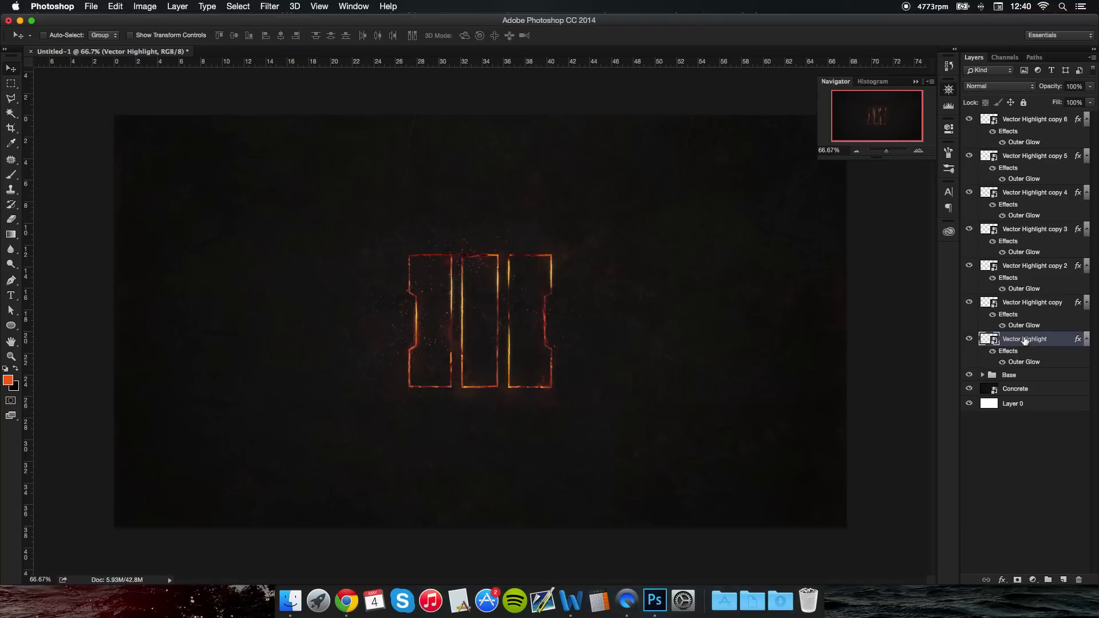
left_click(1030, 124, "shift")
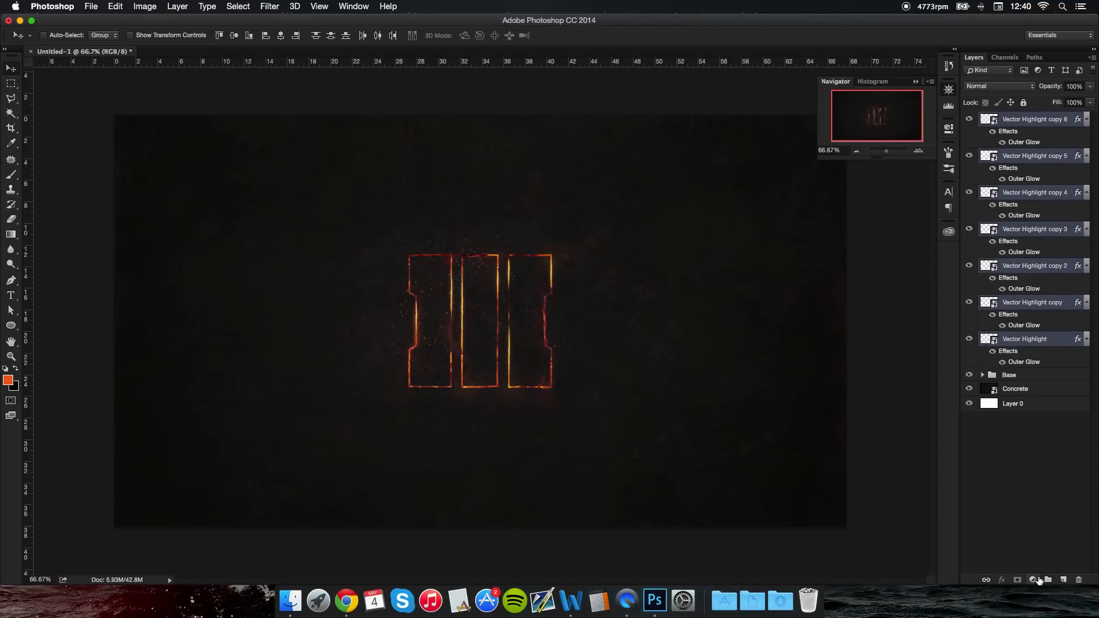
left_click(1048, 582)
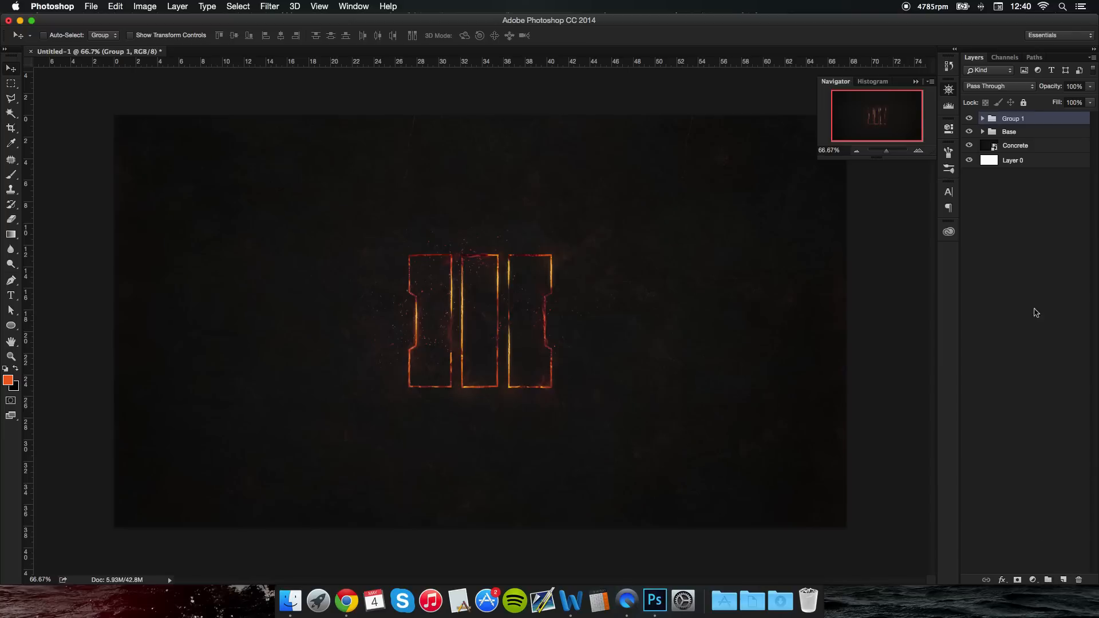
double_click(1017, 120)
type("CV")
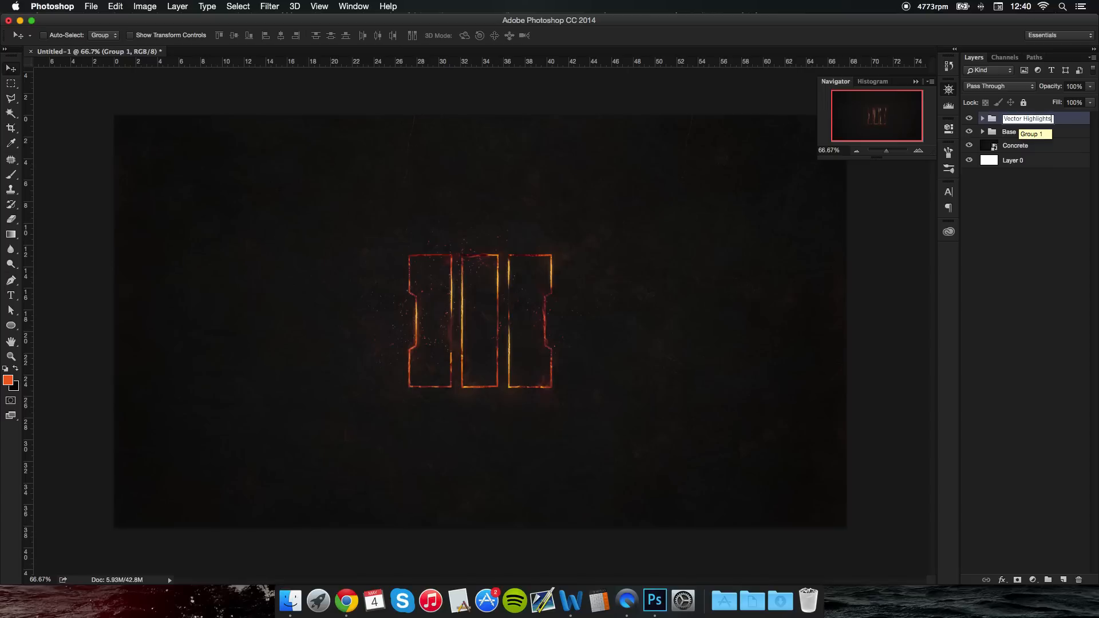
key("Return")
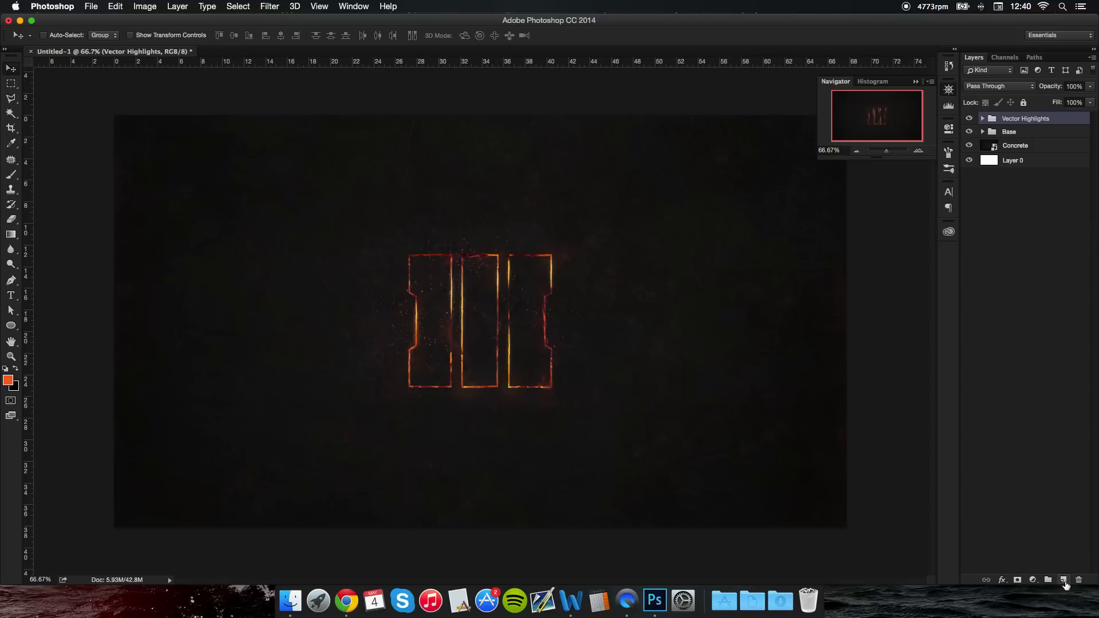
Step: Add a new layer above the Vector Highlights group and sample an orange from the middle bar's upper right corner for the Brush
left_click(1064, 581)
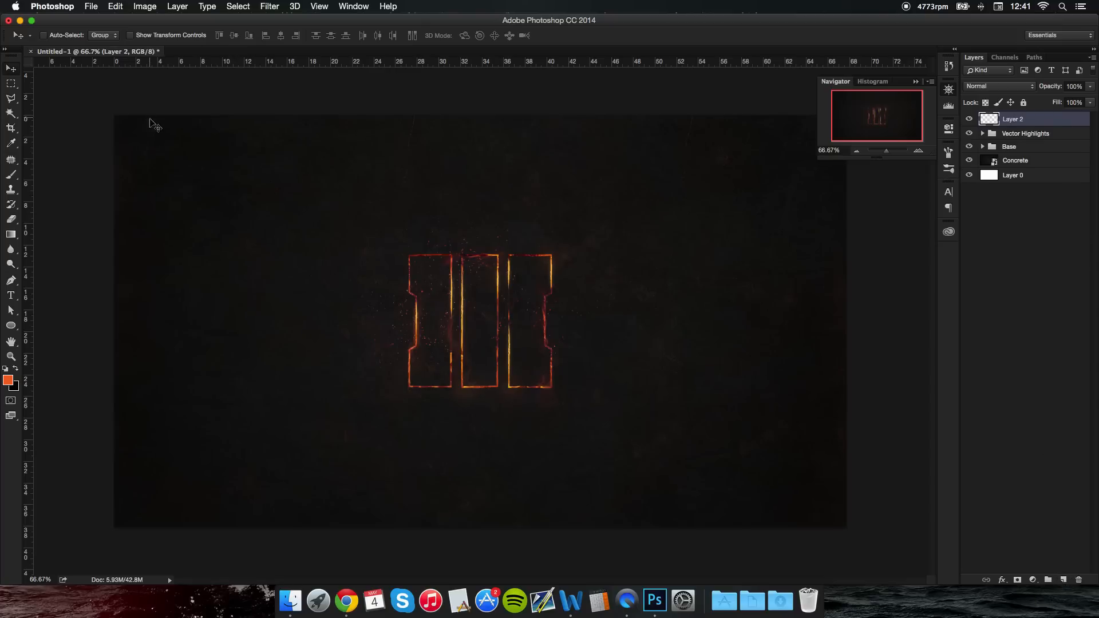
left_click(12, 174)
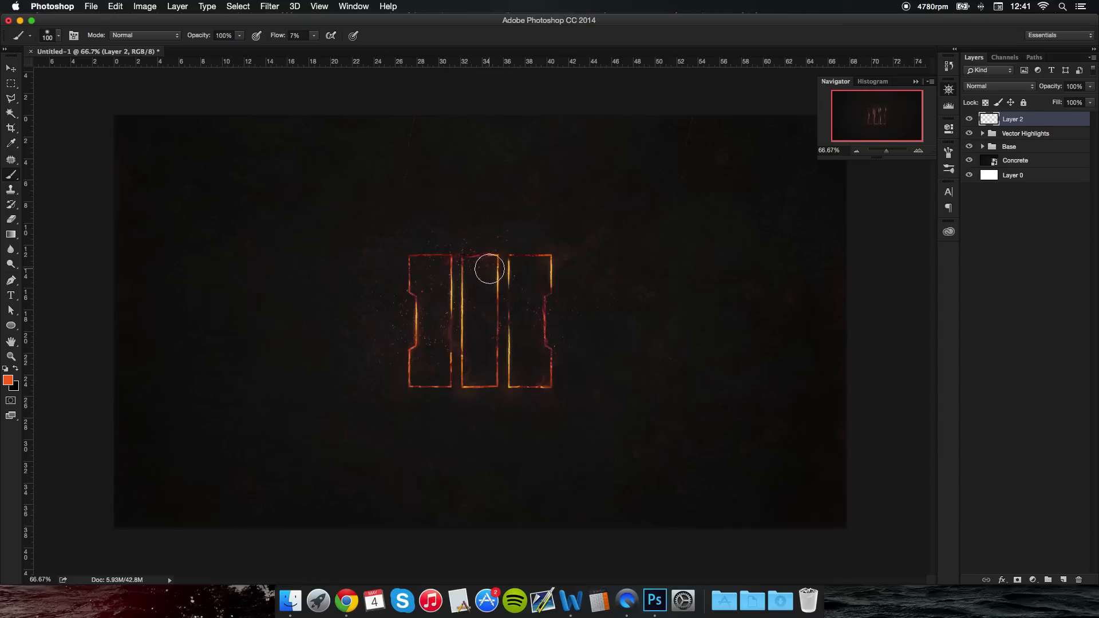
key("i")
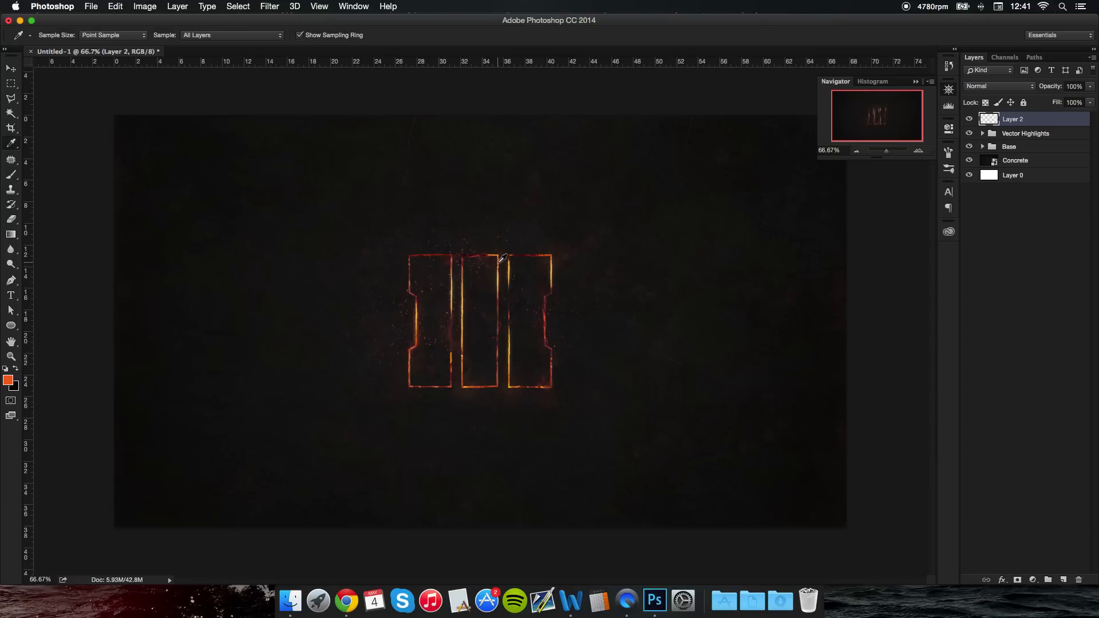
left_click(500, 261)
left_click(501, 261)
left_click(497, 262)
left_click(11, 174)
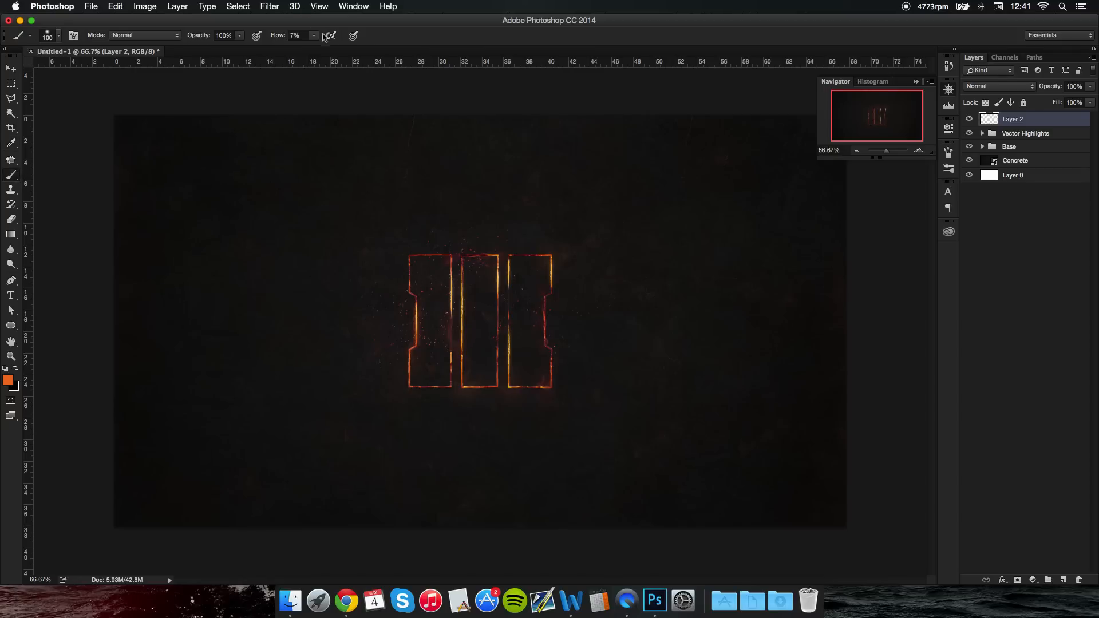
Step: Set the brush flow to 42% and reduce the brush size to 50 px
left_click_drag(314, 35, 344, 62)
key("bracketleft")
key("bracketleft")
key("bracketleft")
key("bracketleft")
key("bracketleft")
Step: Paint a soft orange glow along the full left edge of the left bar, following its notch, replacing a discarded first stroke
left_click_drag(407, 254, 414, 335)
key("super+z")
mouse_move(407, 254)
left_mouse_down()
mouse_move(419, 311)
mouse_move(410, 382)
left_mouse_up()
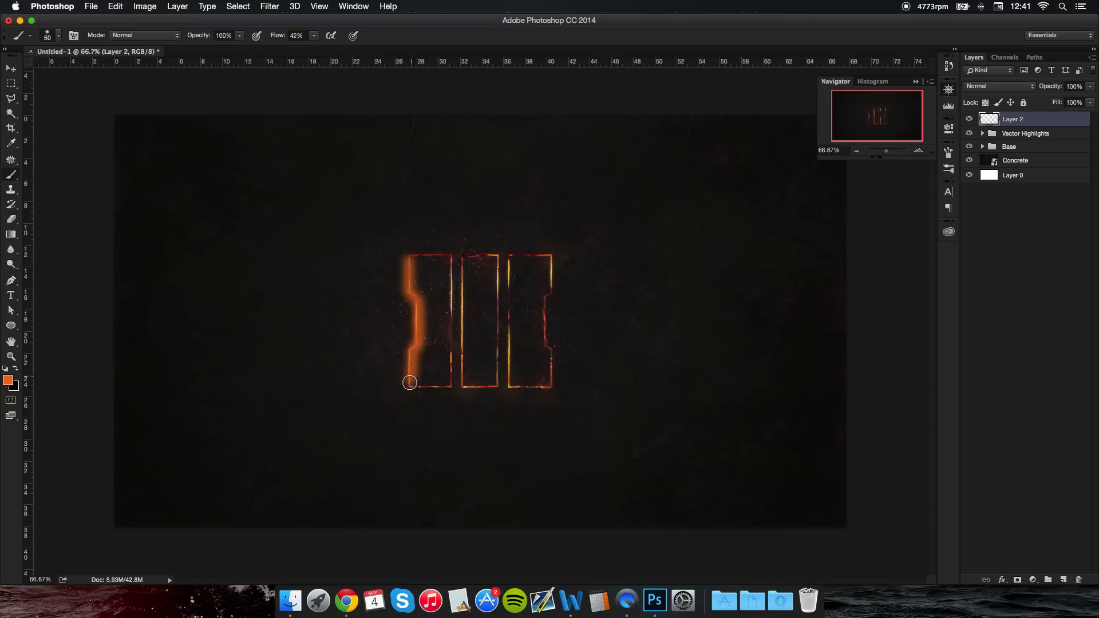
Step: Paint the orange glow along the left bar's right edge, both sides of the middle bar, and both sides of the right bar, following its notch
left_click_drag(450, 256, 449, 393)
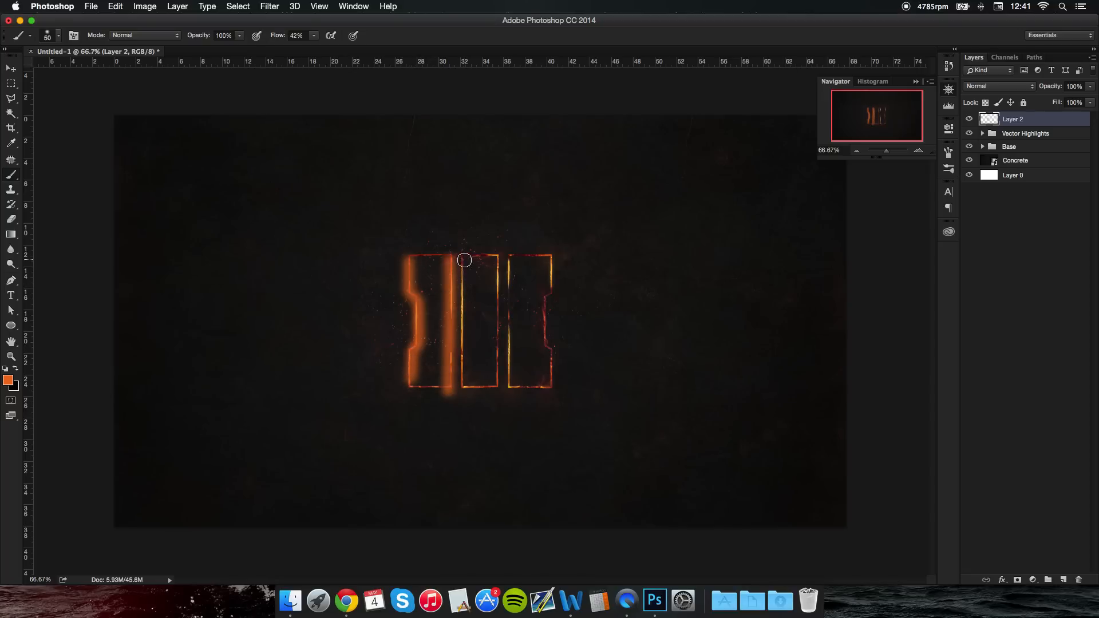
left_click_drag(462, 256, 462, 388)
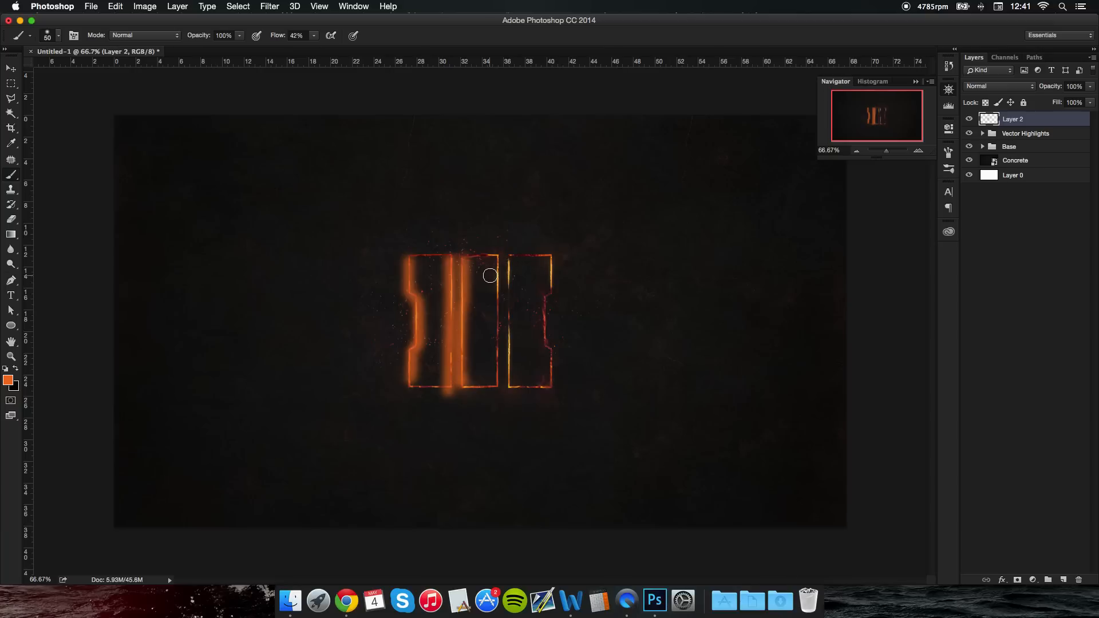
left_click_drag(494, 260, 487, 343)
key("super+z")
left_click_drag(498, 261, 498, 387)
left_click_drag(510, 258, 510, 388)
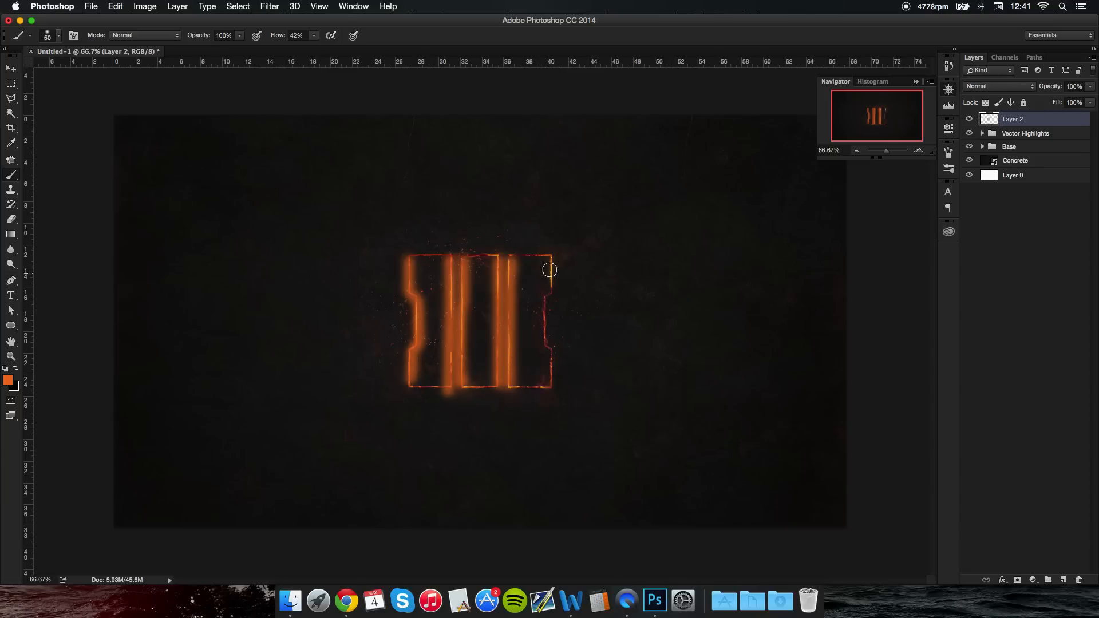
left_click_drag(552, 258, 551, 294)
left_click_drag(544, 308, 557, 385)
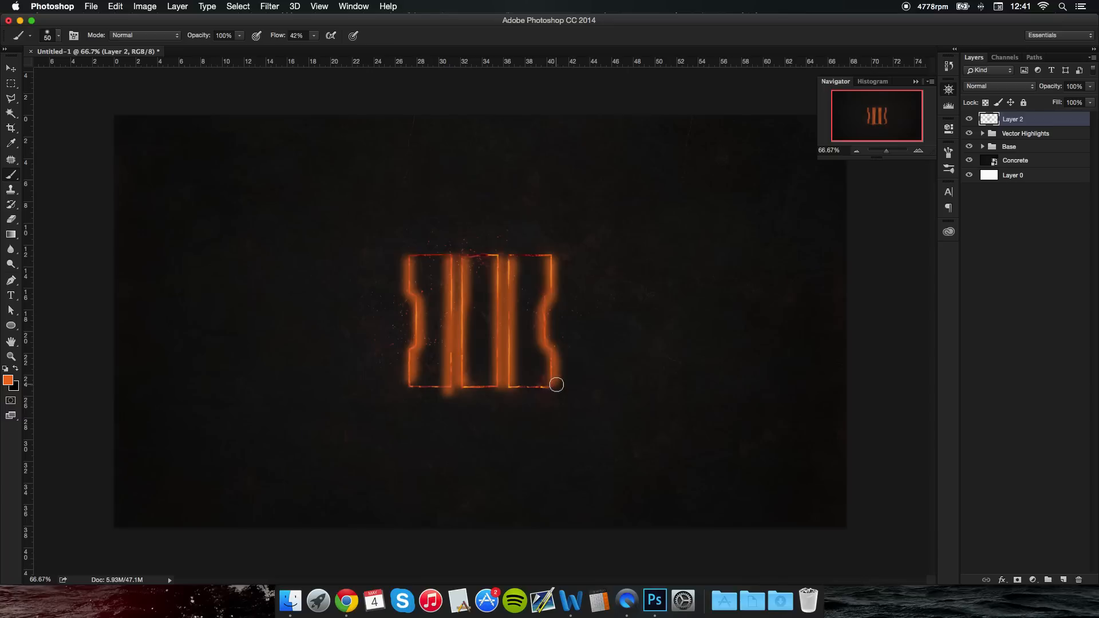
Step: Set Layer 2's blend mode to Overlay, compare the artwork with the glow hidden and shown, reduce its opacity, and deselect the layer
left_click(997, 87)
key("Escape")
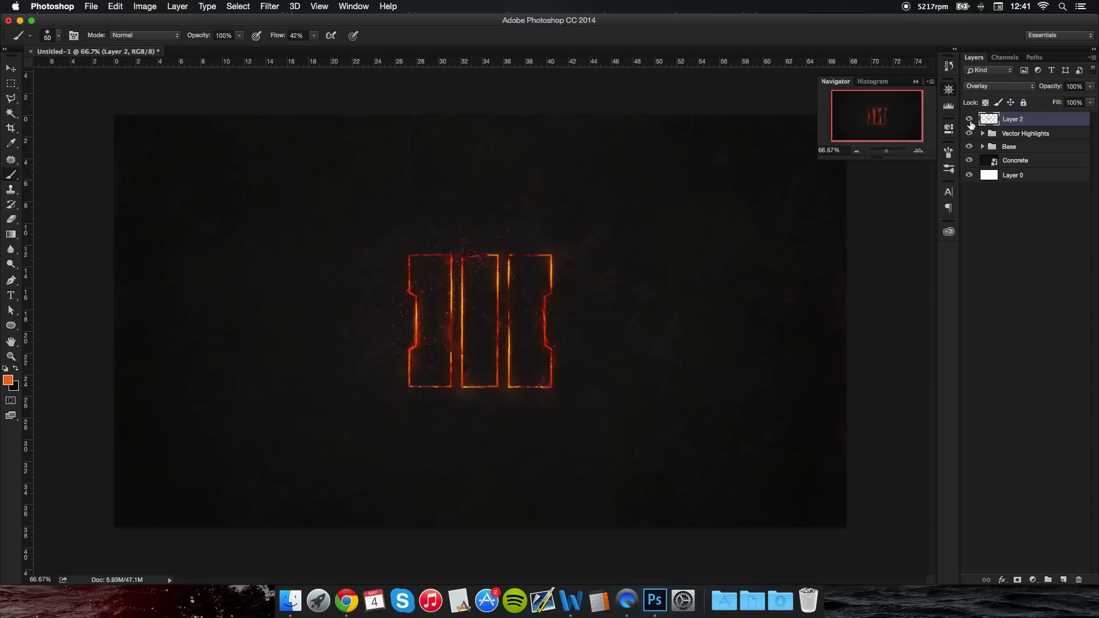
left_click(969, 120)
left_click(968, 120)
left_click_drag(1090, 92, 1059, 102)
left_click(1017, 246)
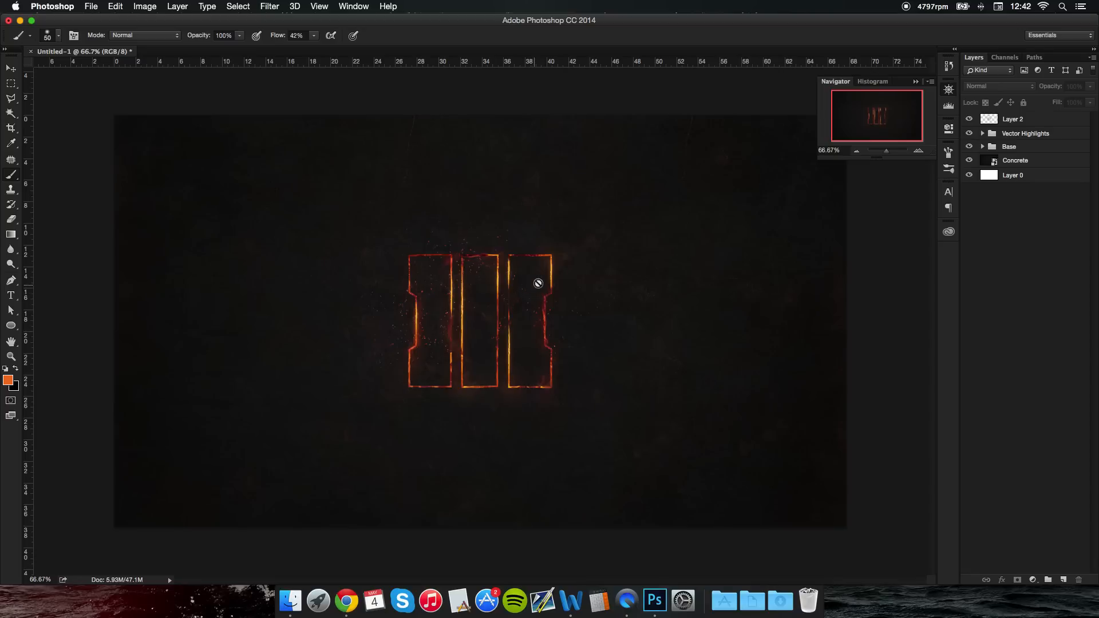
Step: Place the orange-flare-video-theme image from the Tutorial 2 folder in Finder into the document at its original size
left_click(917, 150)
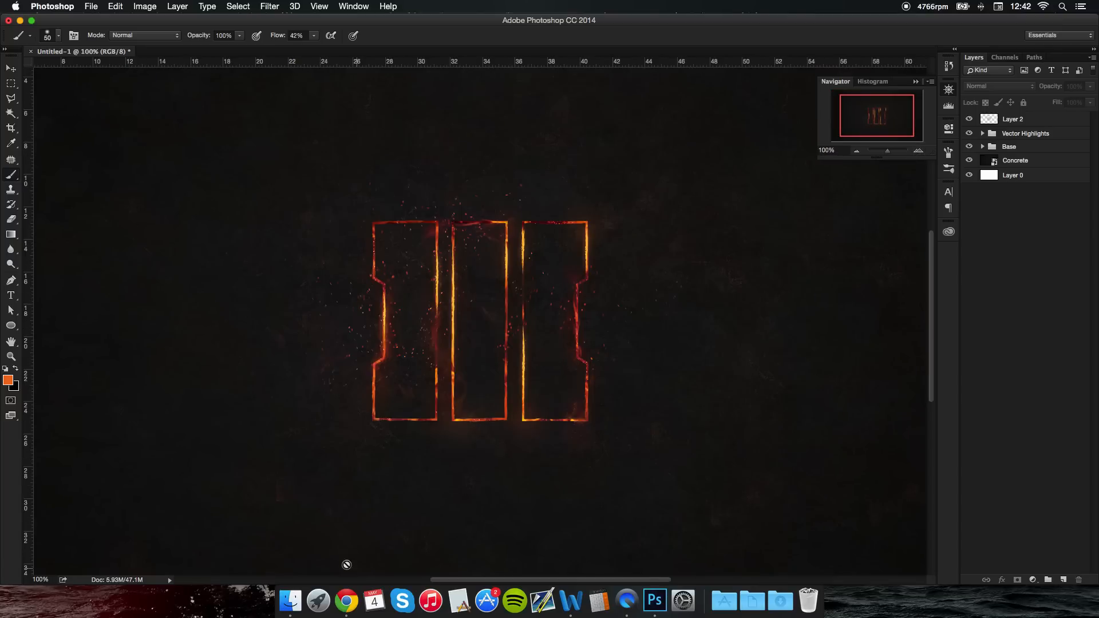
left_click(296, 600)
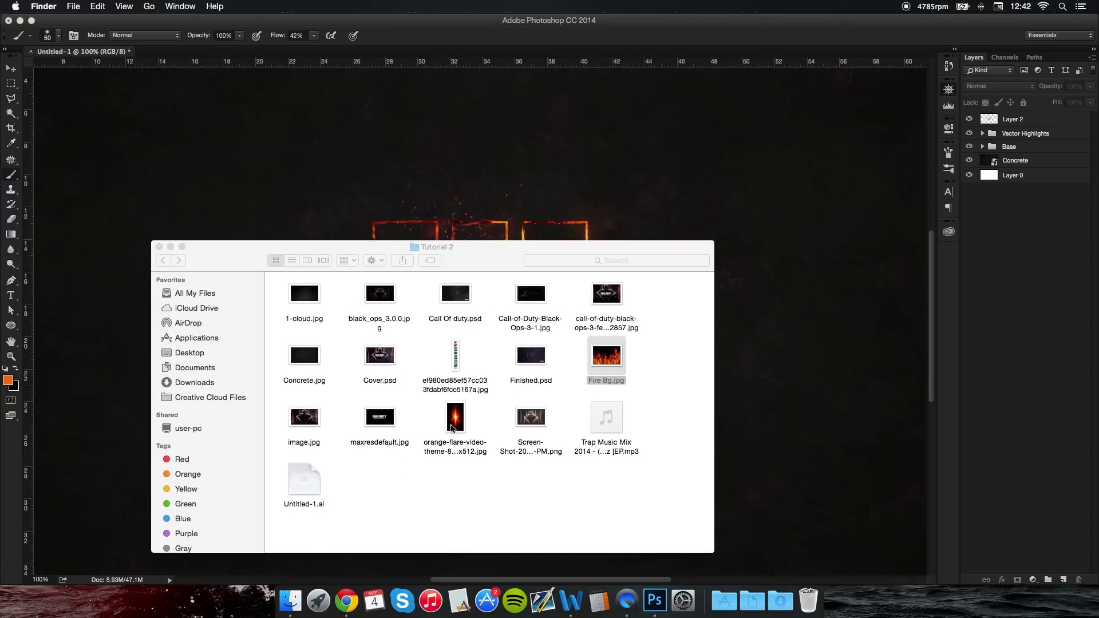
left_click(462, 418)
left_click_drag(458, 419, 748, 209)
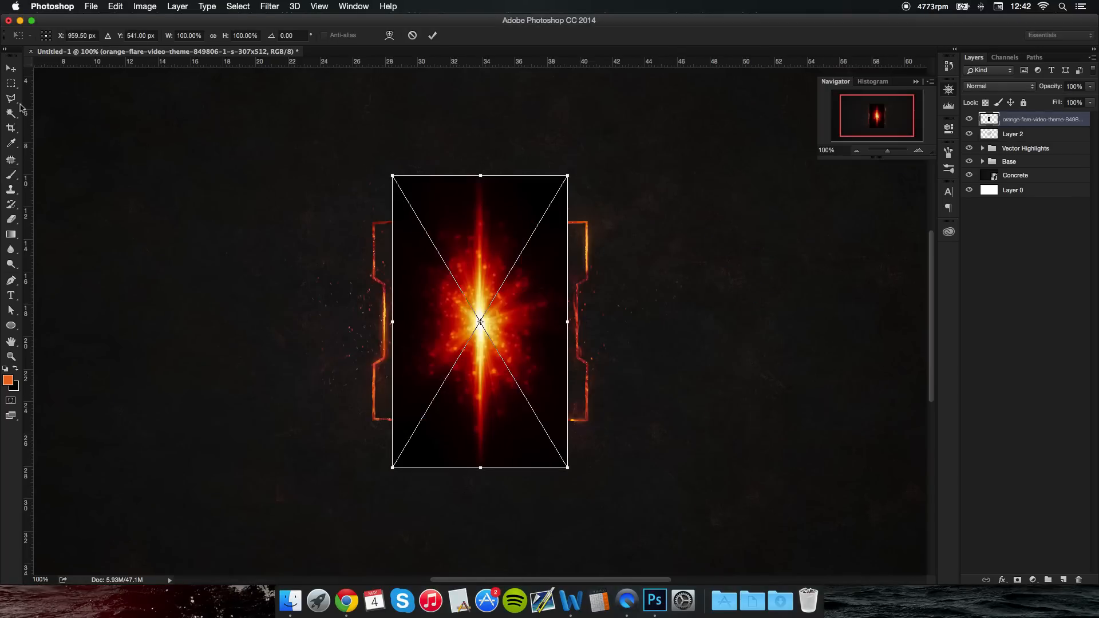
left_click(11, 68)
left_click(655, 205)
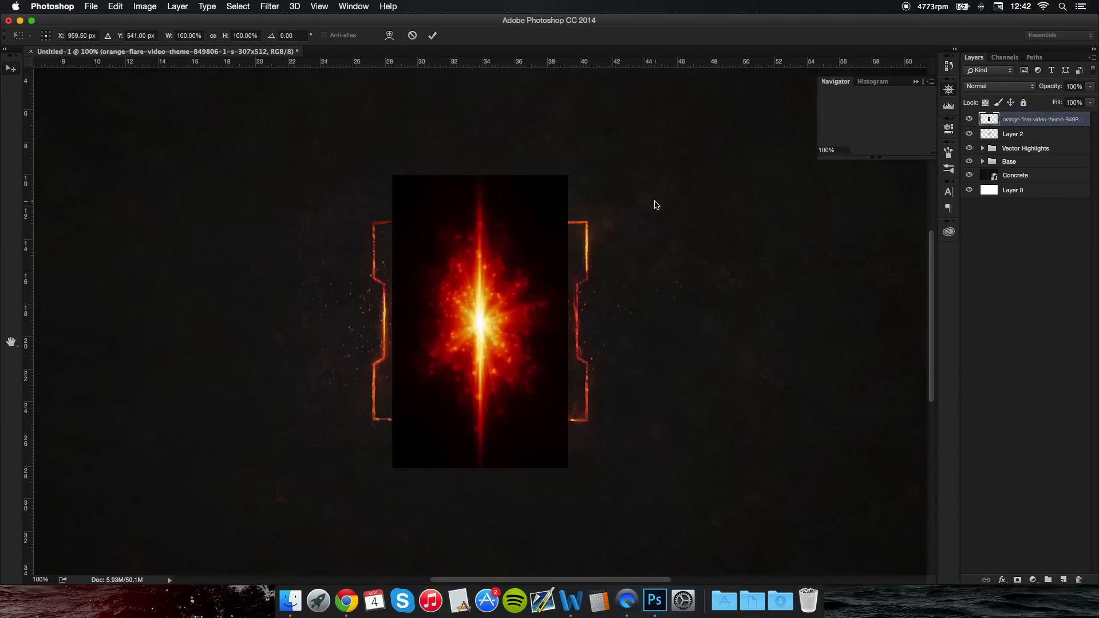
Step: Set the orange flare layer's blend mode to Screen
left_click(855, 154)
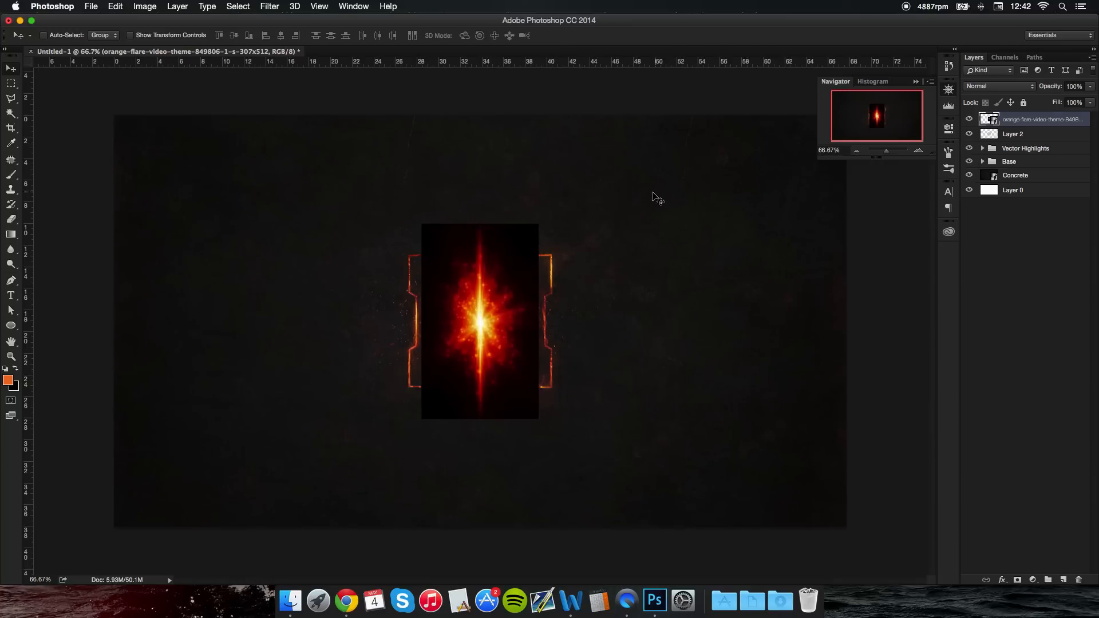
left_click(856, 152)
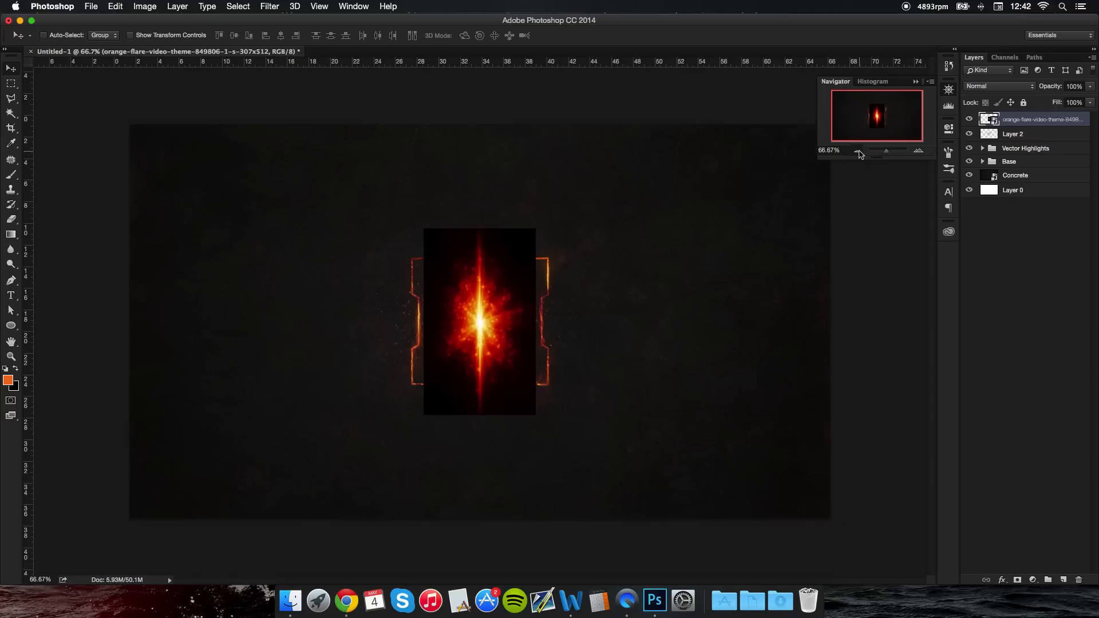
left_click(918, 151)
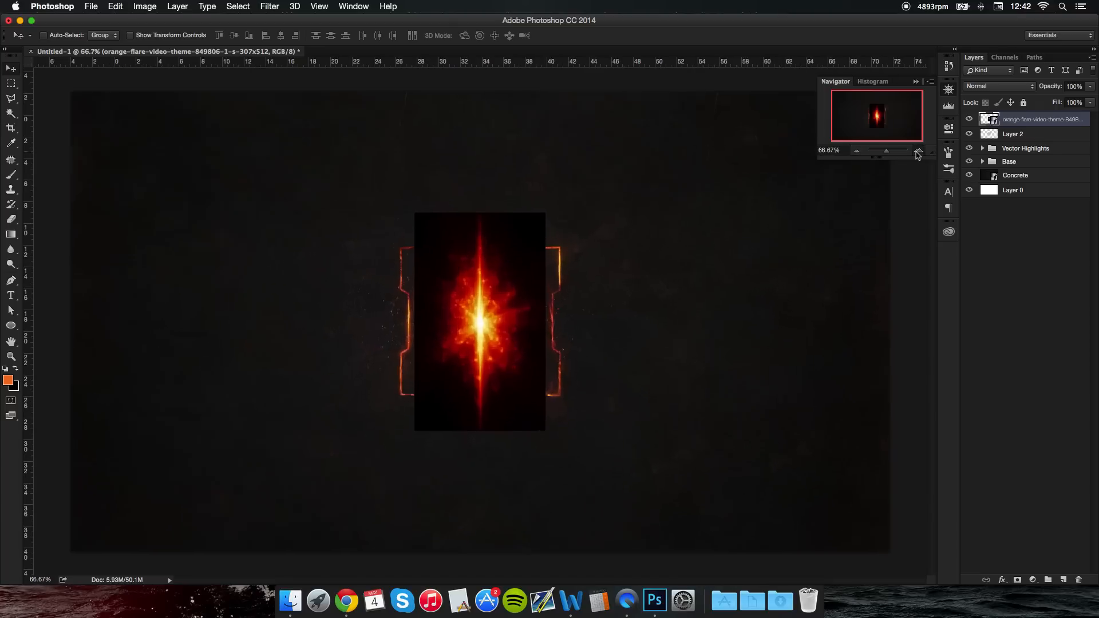
left_click(917, 151)
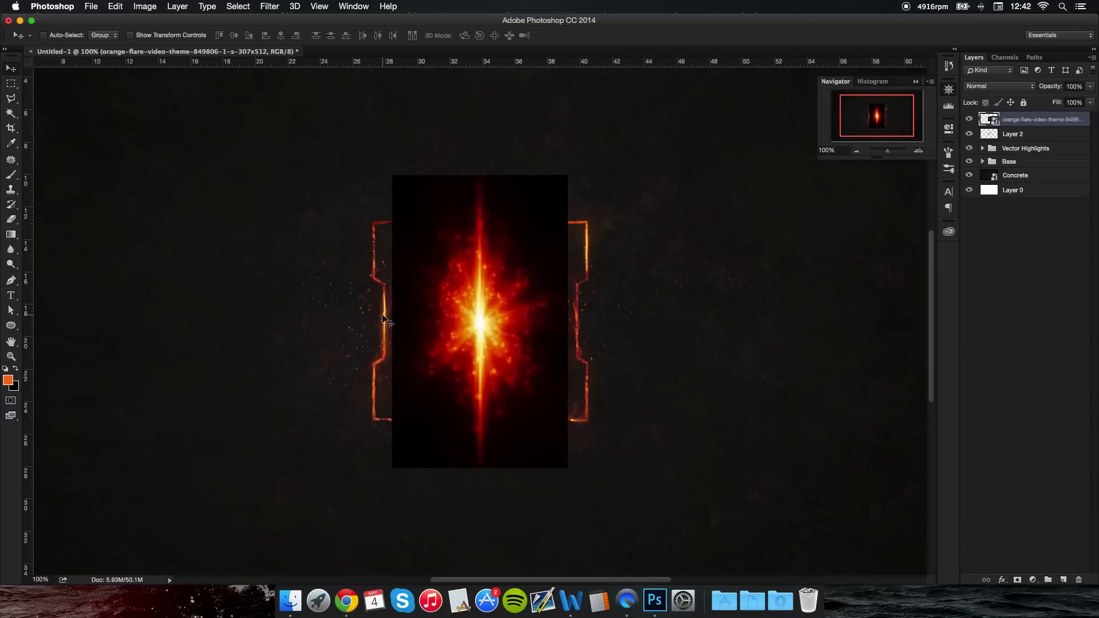
left_click(1011, 87)
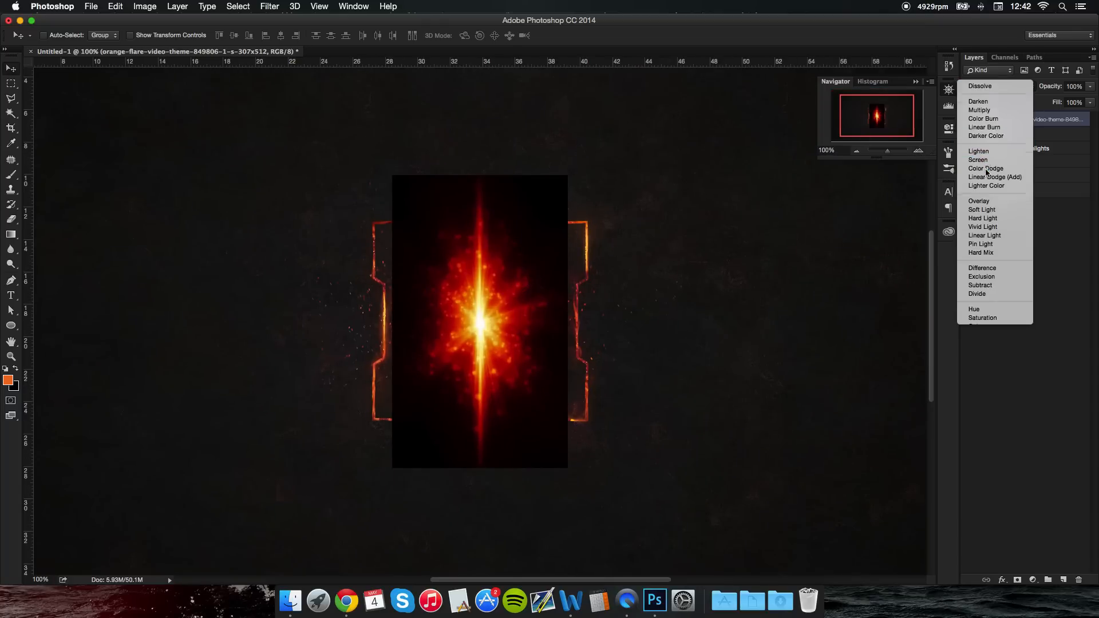
left_click(985, 169)
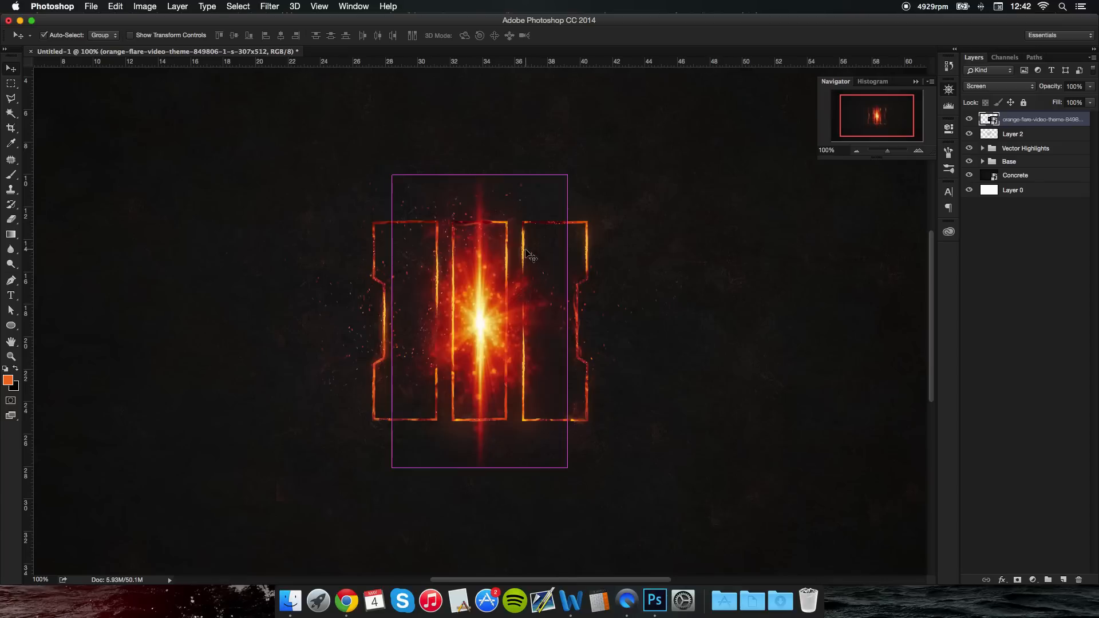
Step: Scale the orange flare from its center to 42.19% height and squeeze its width to 12.70%
key("super+t")
left_click_drag(570, 174, 517, 261)
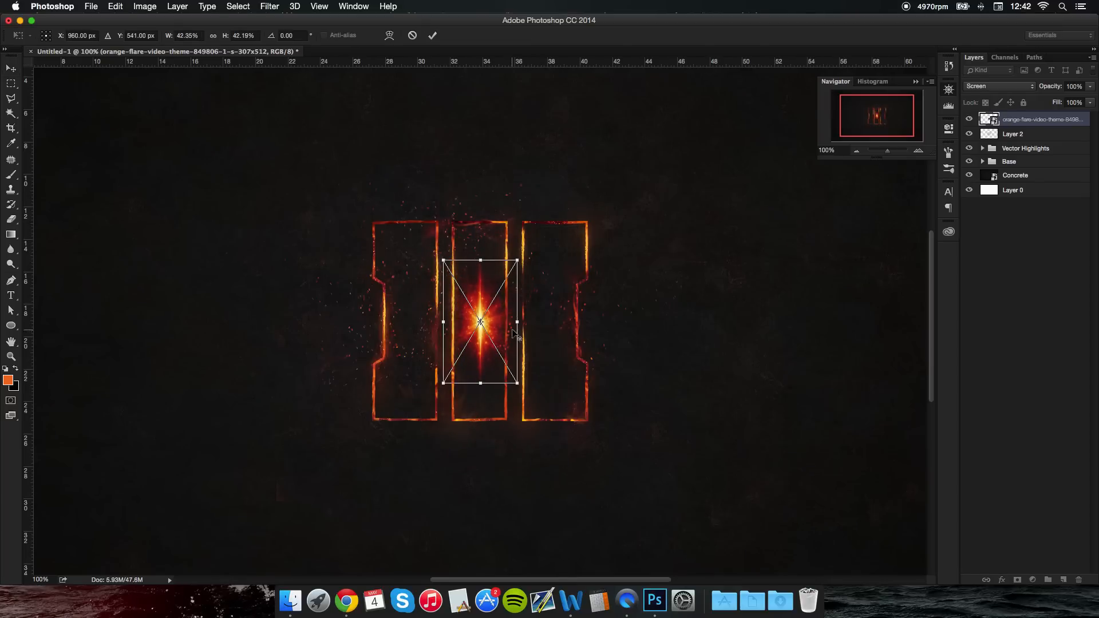
left_click_drag(518, 322, 490, 330)
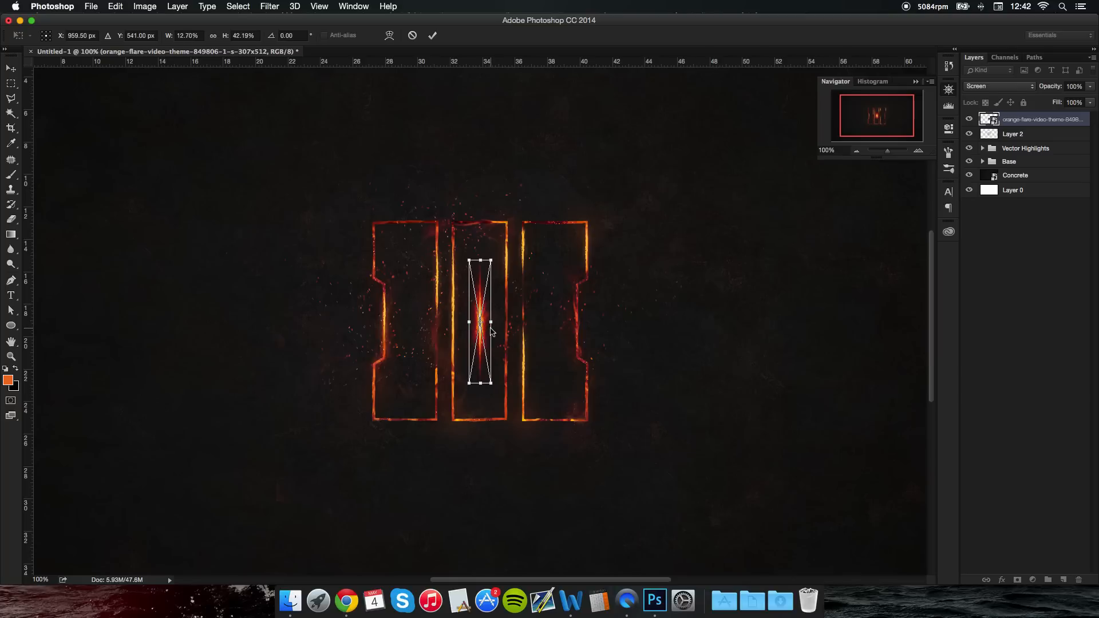
key("Return")
Step: Nudge the narrow flare onto the upper half of the middle bar's left edge and align it with the line
key("shift+Left")
key("shift+Left")
key("shift+Left")
key("shift+Left")
key("shift+Up")
key("shift+Left")
key("shift+Up")
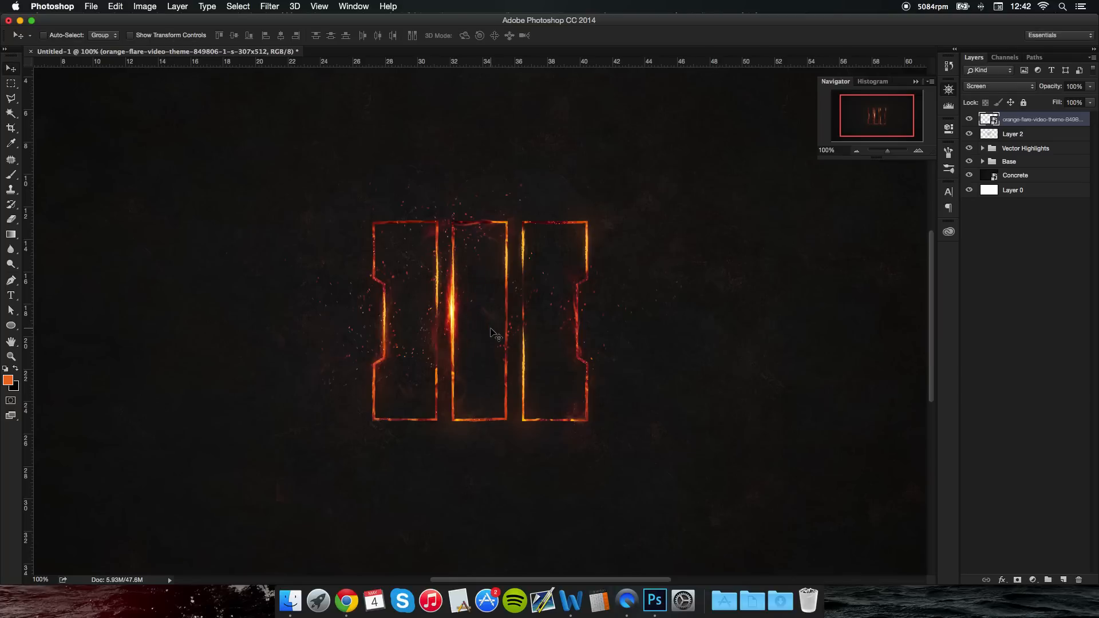
key("Right")
key("Right")
key("Right")
key("Right")
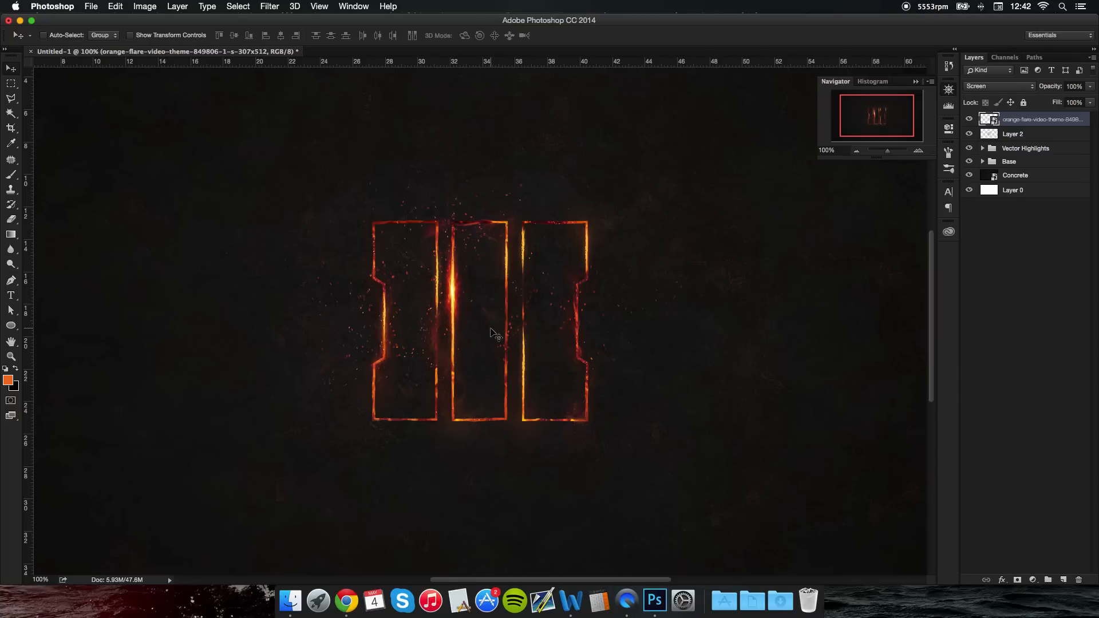
Step: Narrow the flare on the middle bar's left edge to 7.82% width, keeping it centered on the line
left_click(918, 151)
left_click(918, 151)
key("super+t")
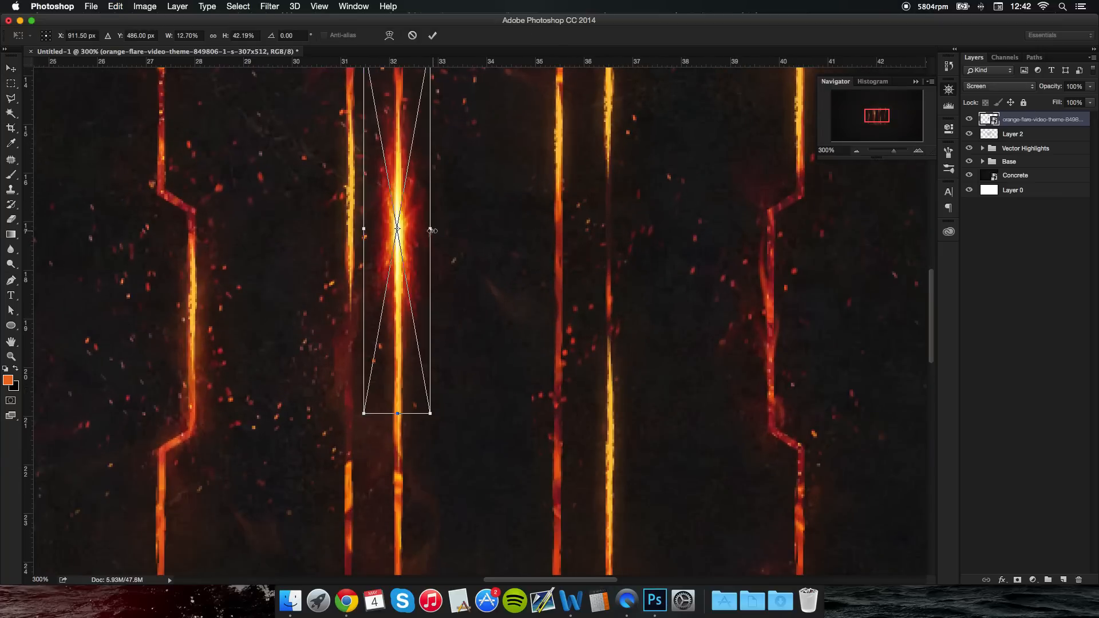
left_click_drag(431, 229, 418, 233)
key("Return")
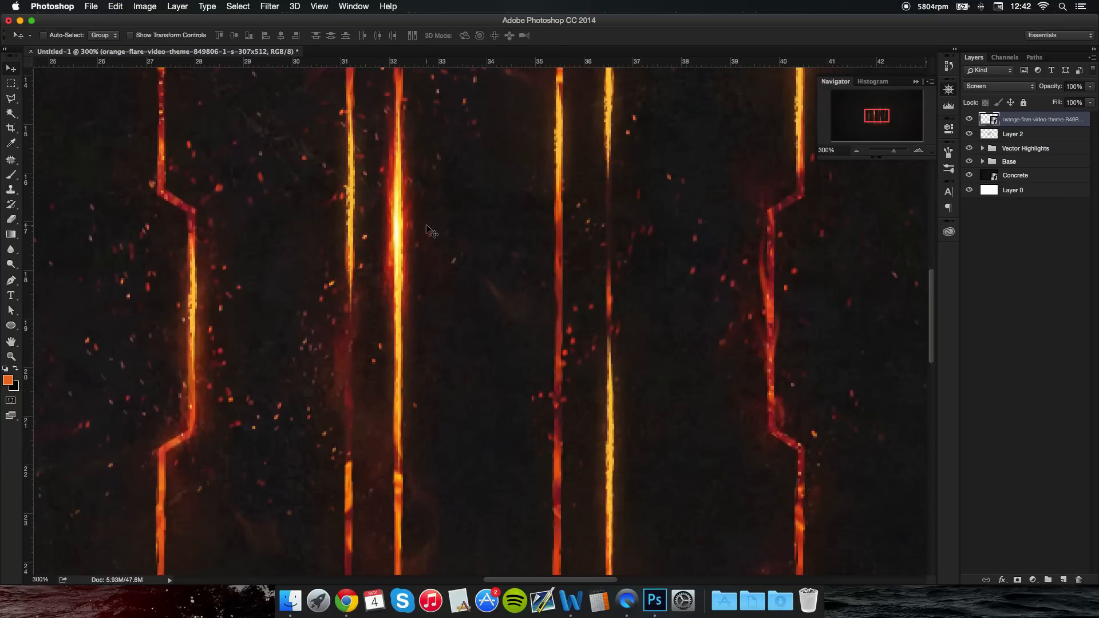
Step: Stretch the flare vertically in two passes so it runs along most of the middle bar's left edge
left_click(856, 151)
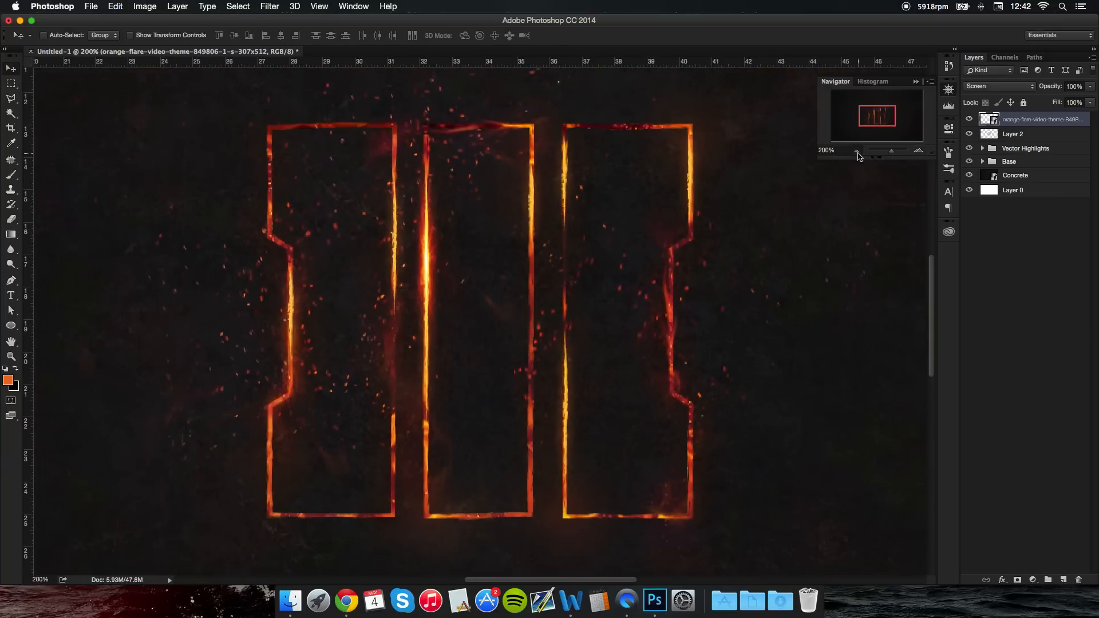
left_click(856, 151)
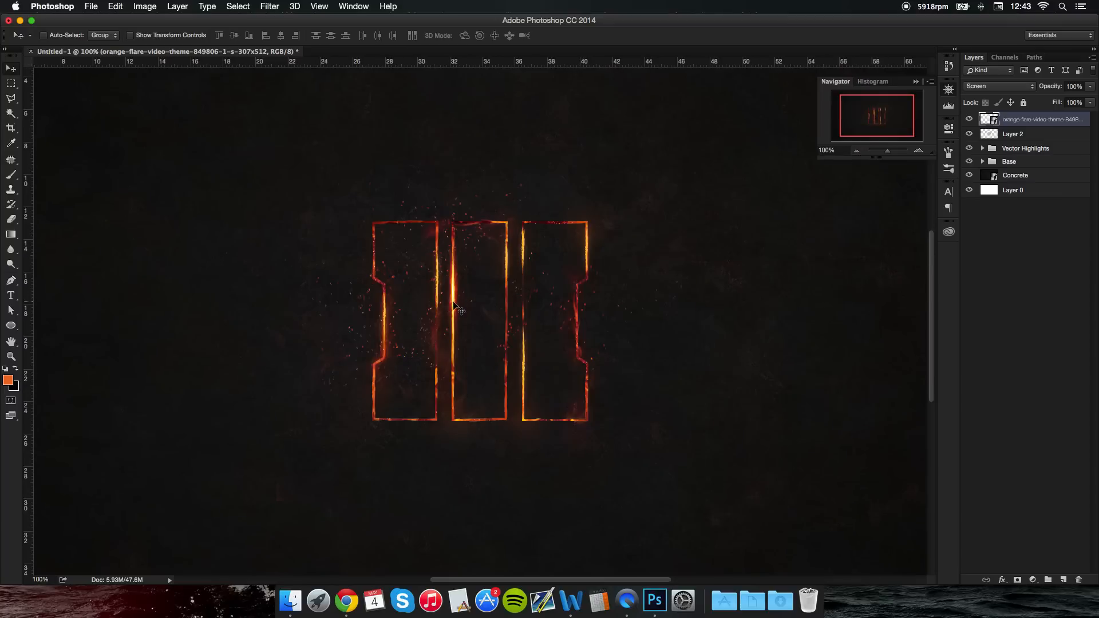
key("super+t")
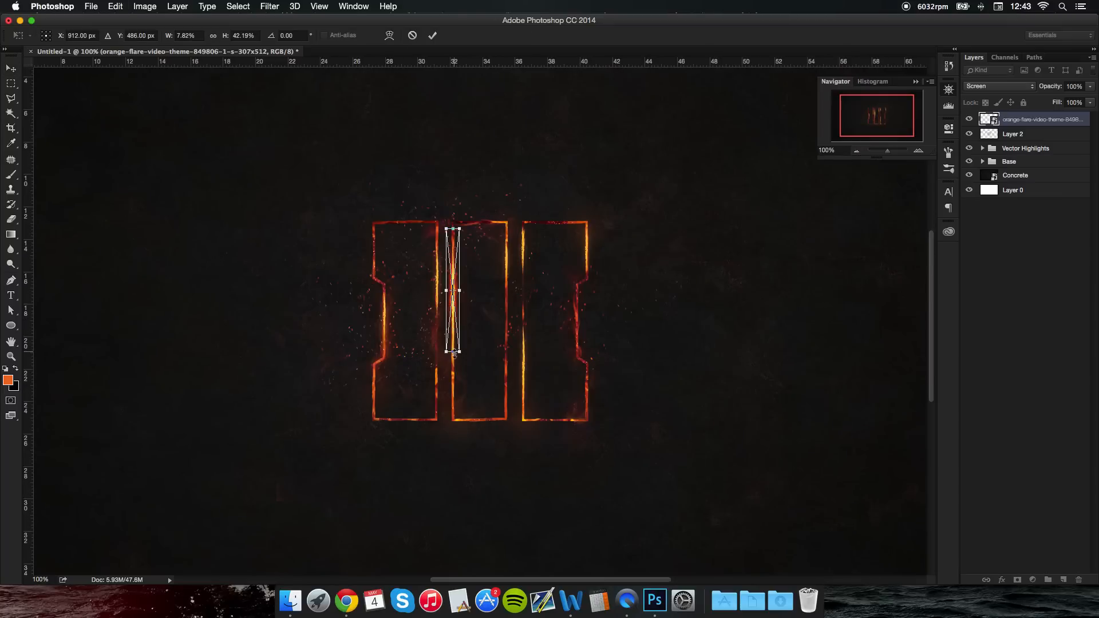
left_click_drag(452, 352, 454, 379)
key("Return")
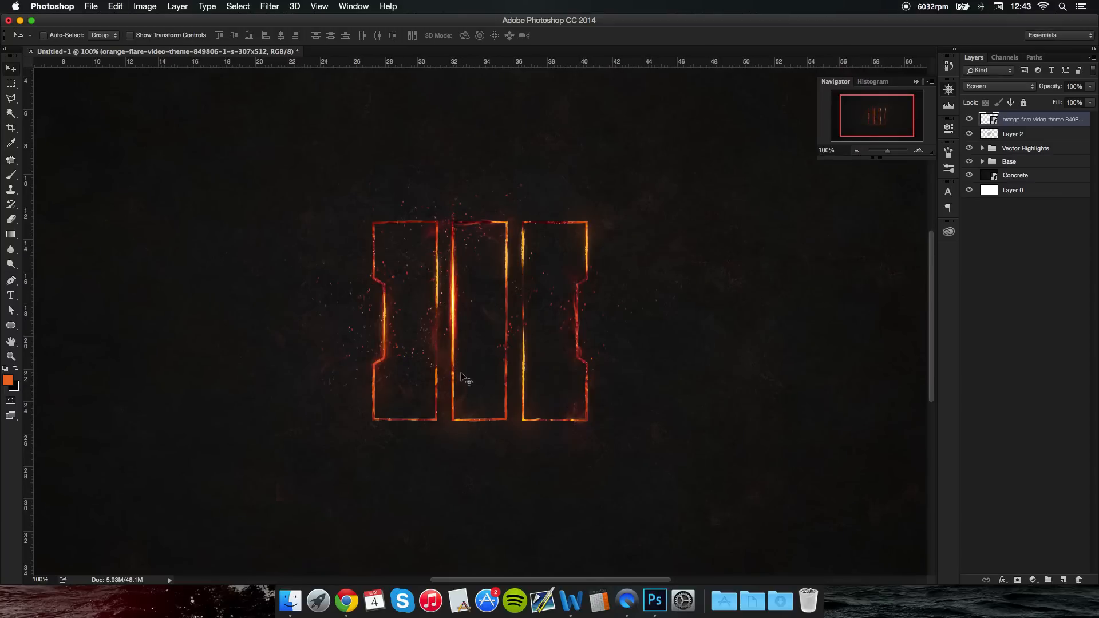
left_click(472, 312)
key("super+t")
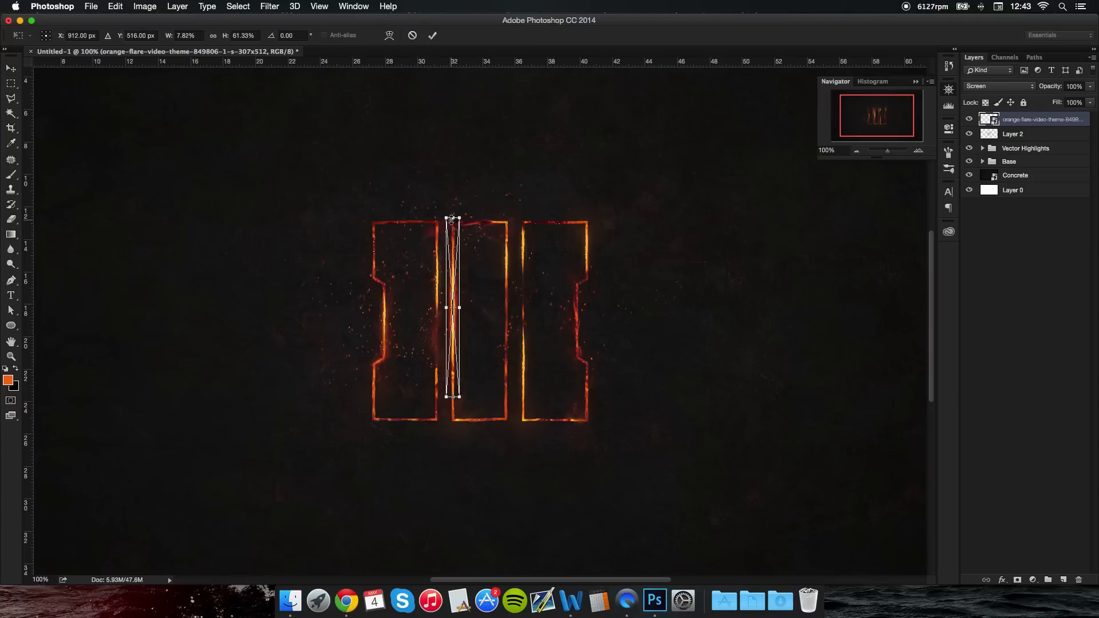
left_click_drag(451, 219, 453, 201)
key("Return")
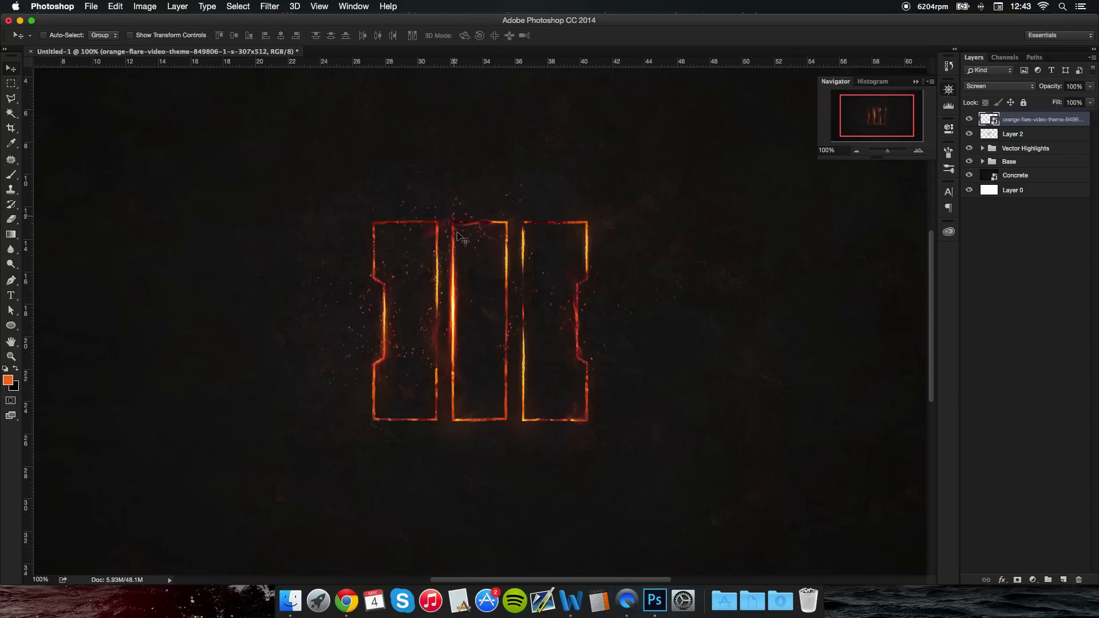
Step: Duplicate the flare onto the upper part of the middle bar's right edge and shorten the copy to 39.45% height
mouse_move(452, 297)
left_mouse_down()
mouse_move(498, 279)
mouse_move(503, 260)
left_mouse_up()
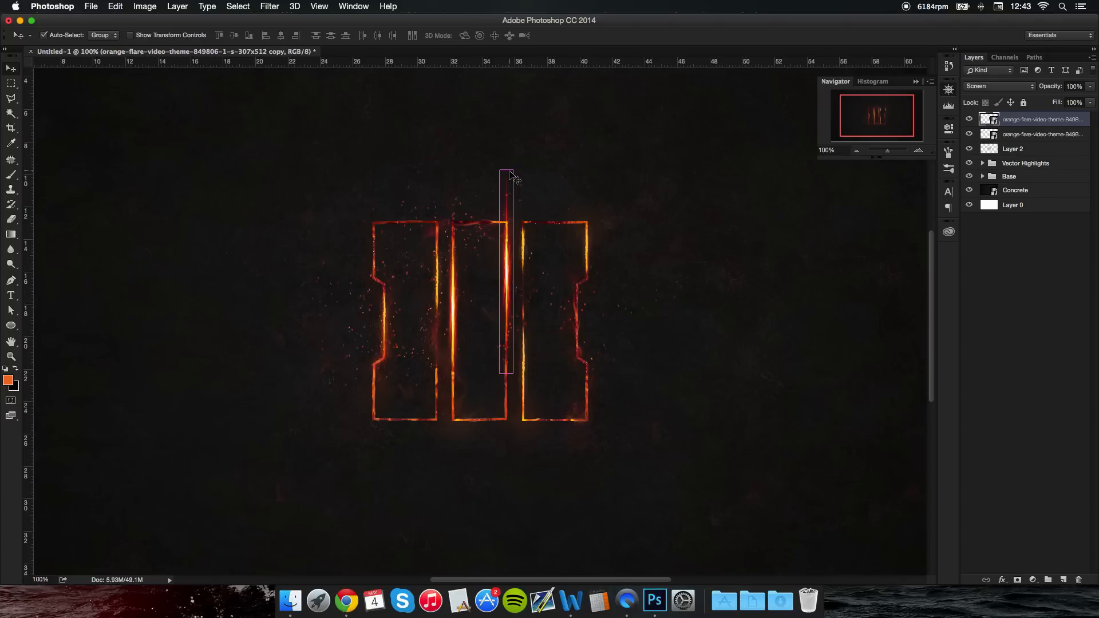
key("super+t")
left_click_drag(506, 170, 506, 214)
key("Return")
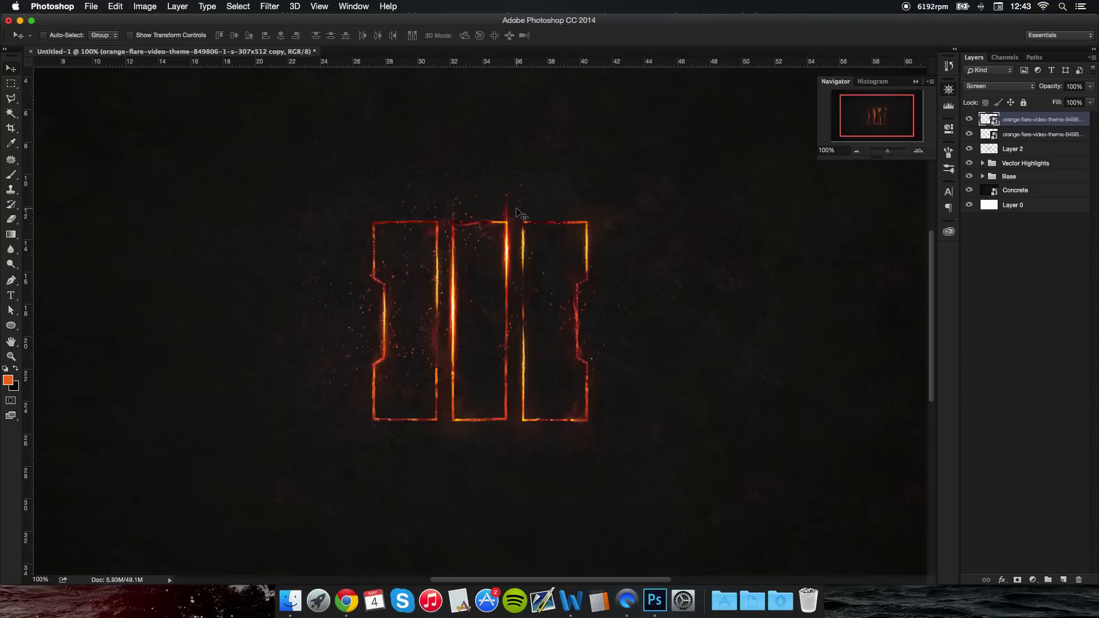
Step: Narrow the copied flare to 5.54% width and shorten it slightly to fit the upper end of the middle bar's right edge
key("super+t")
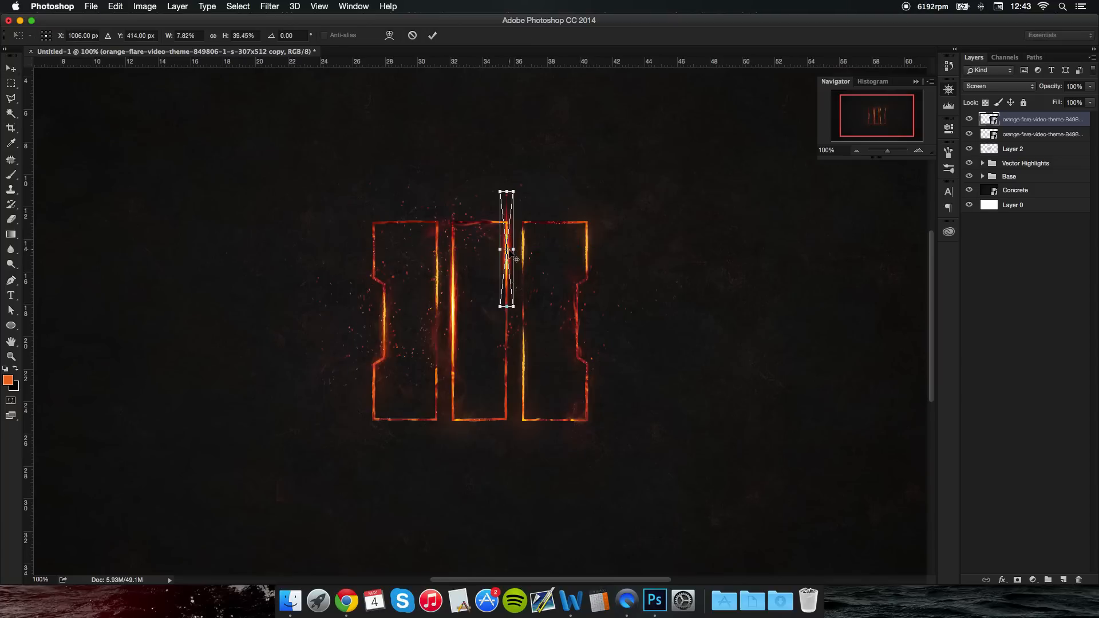
left_click_drag(512, 249, 508, 250)
key("super+z")
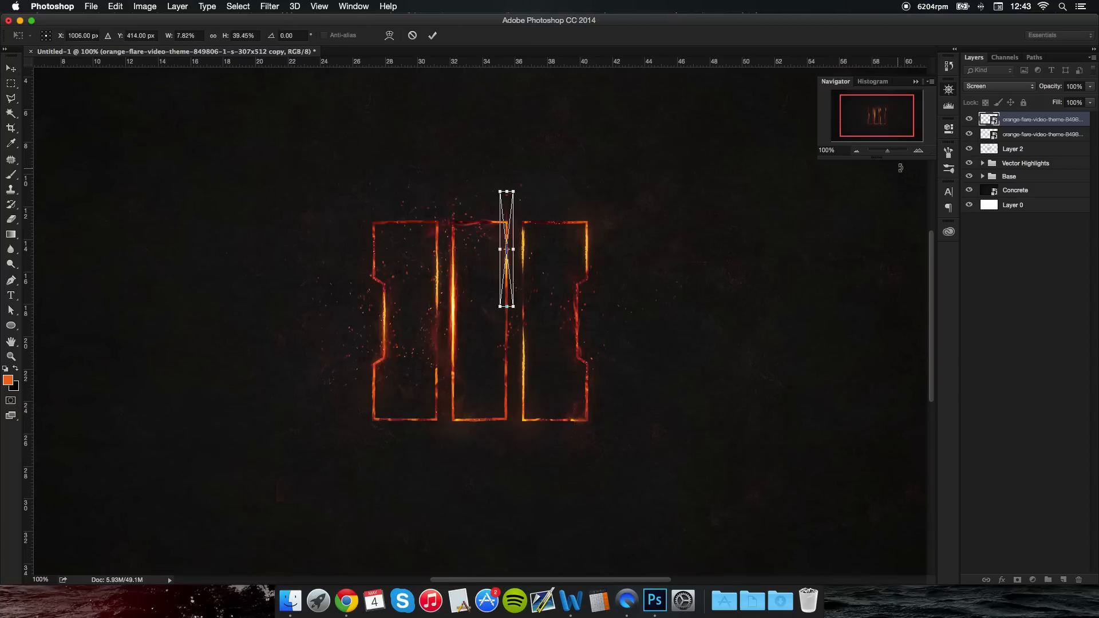
left_click(918, 150)
left_click(918, 150)
left_click_drag(620, 179, 599, 273)
left_click_drag(557, 194, 552, 196)
left_click(856, 150)
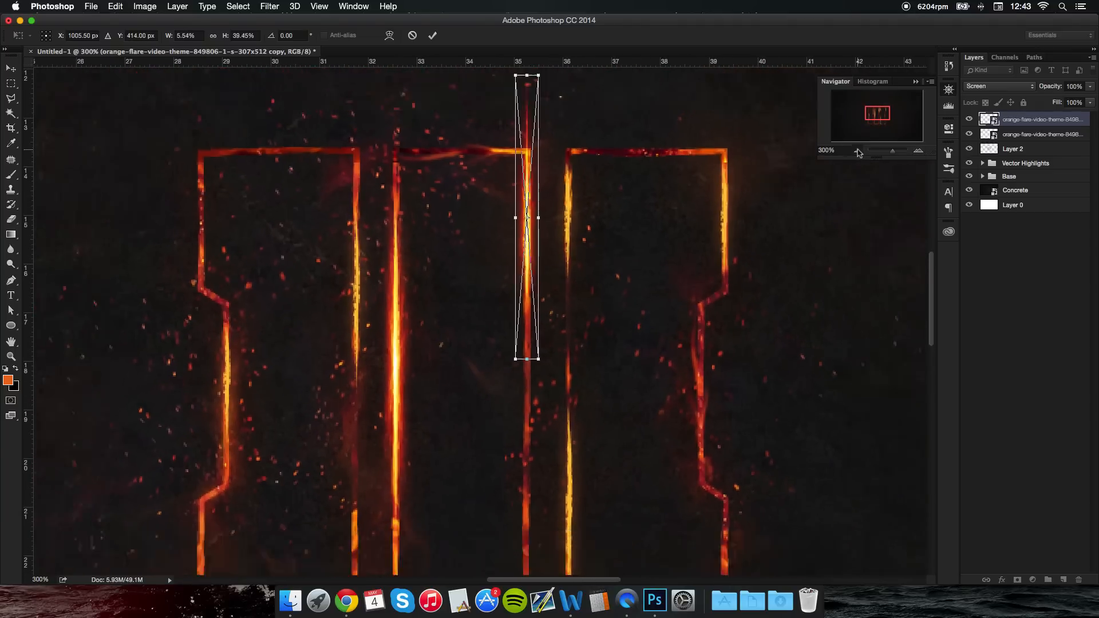
left_click(856, 150)
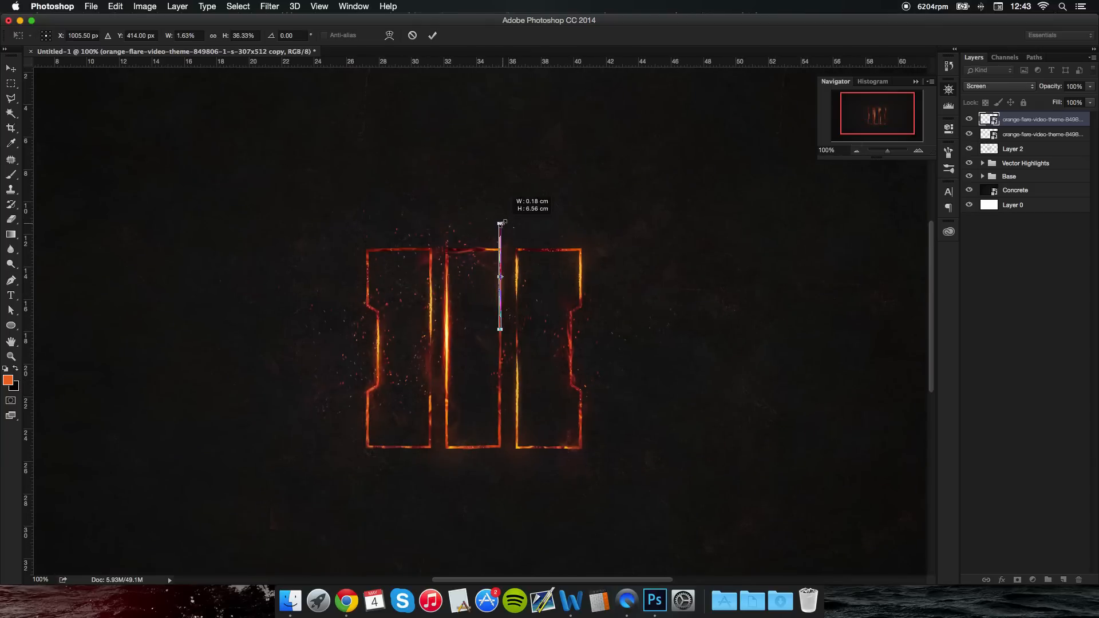
left_click_drag(500, 218, 500, 232)
key("Return")
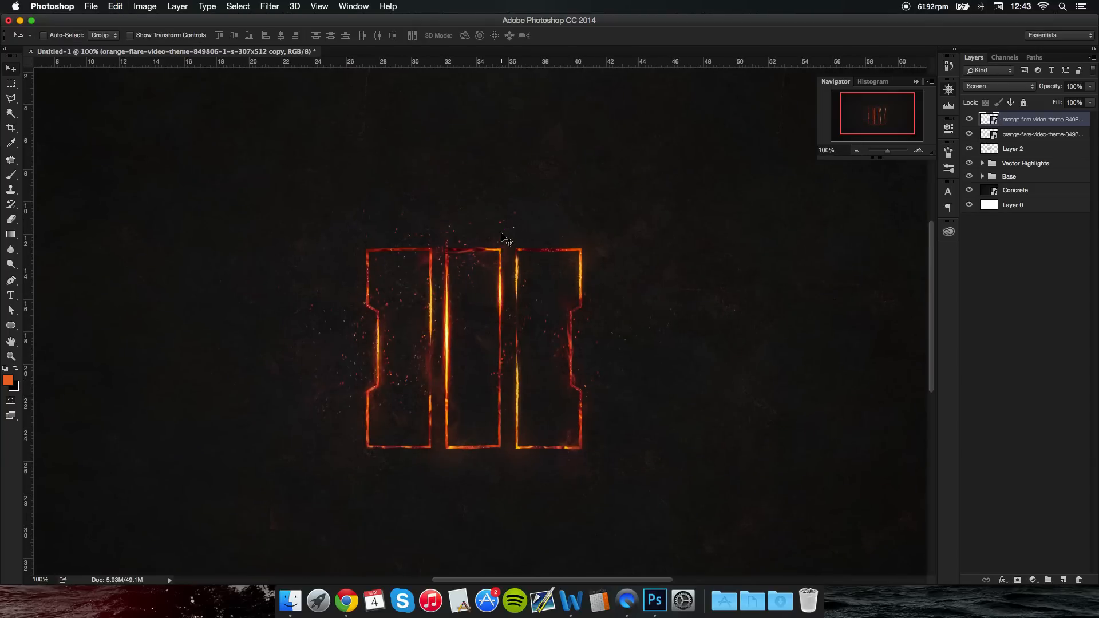
Step: Stretch the flare on the middle bar's right edge to 50.39% height and duplicate it onto the lower part of the right bar's left edge
key("super+t")
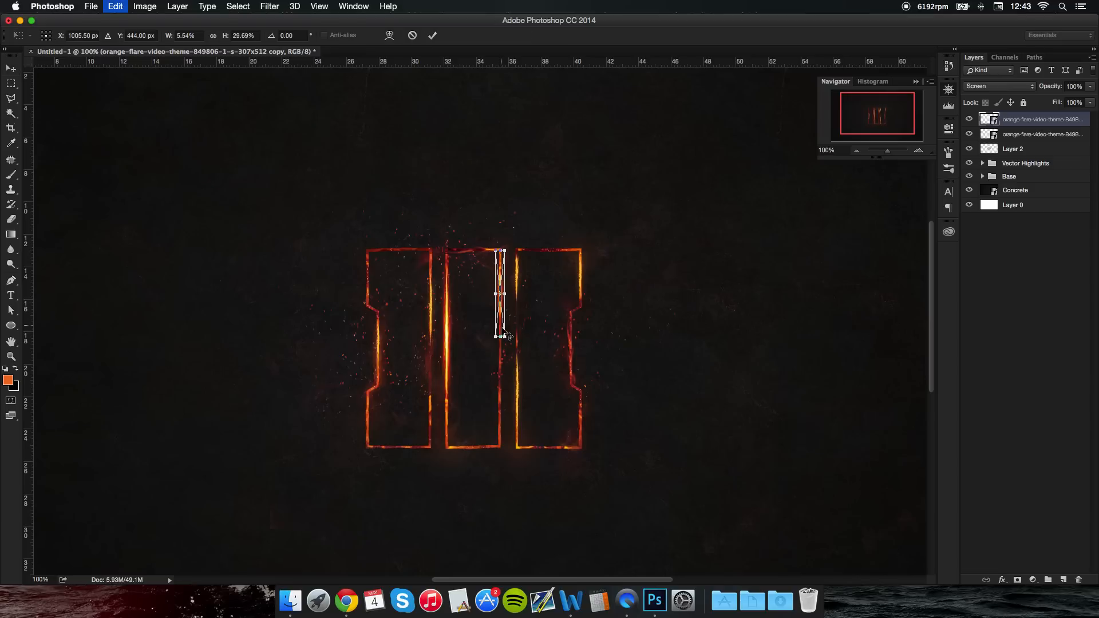
left_click_drag(508, 336, 506, 393)
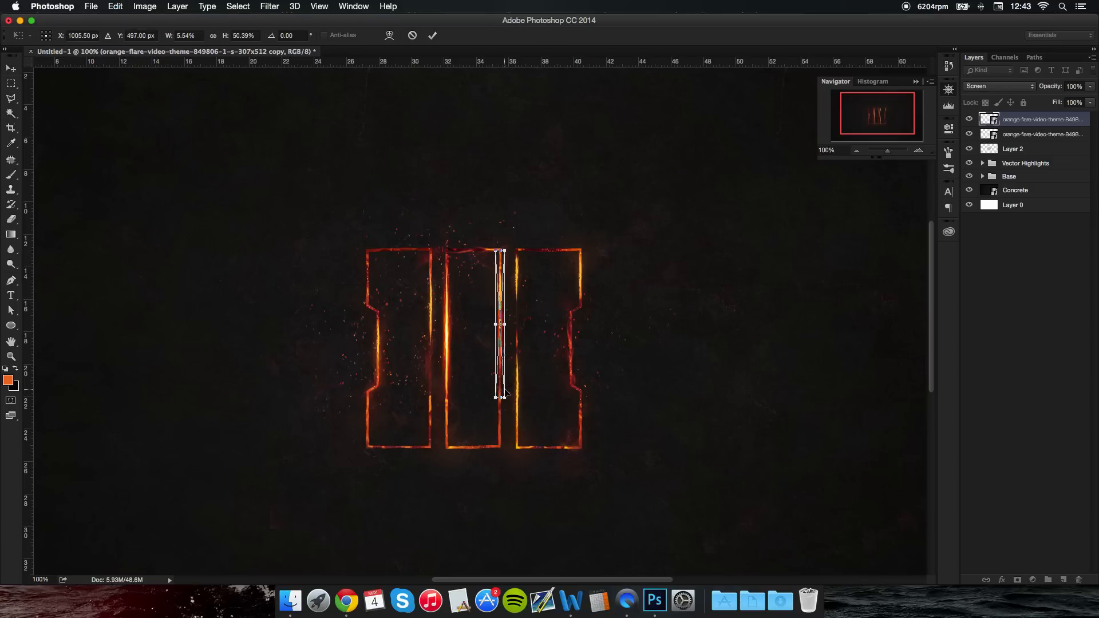
key("Return")
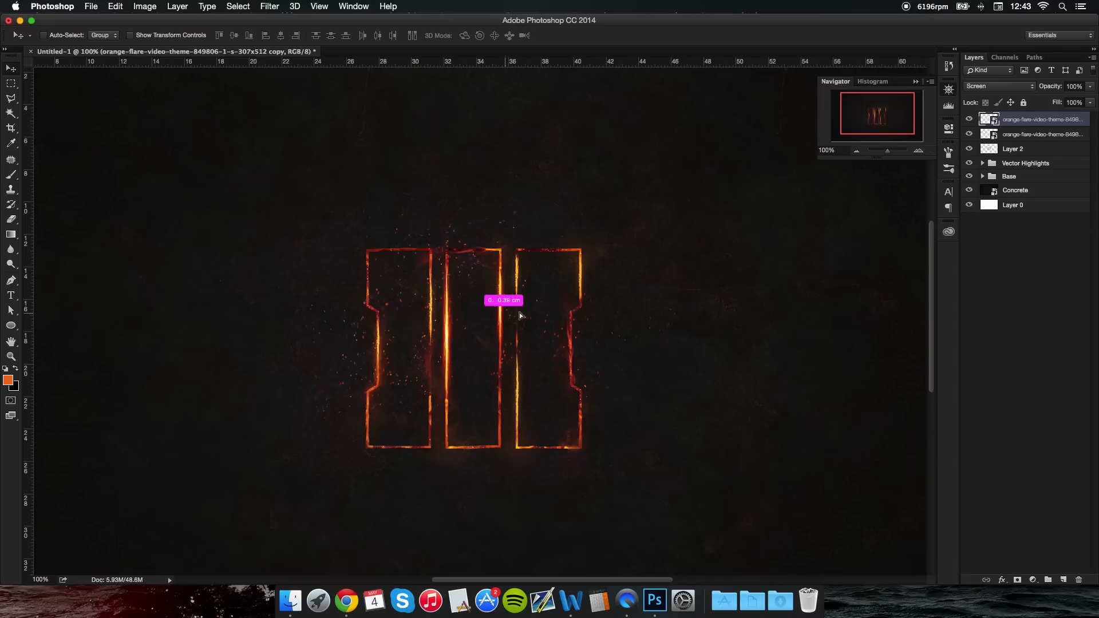
left_click_drag(520, 315, 517, 374)
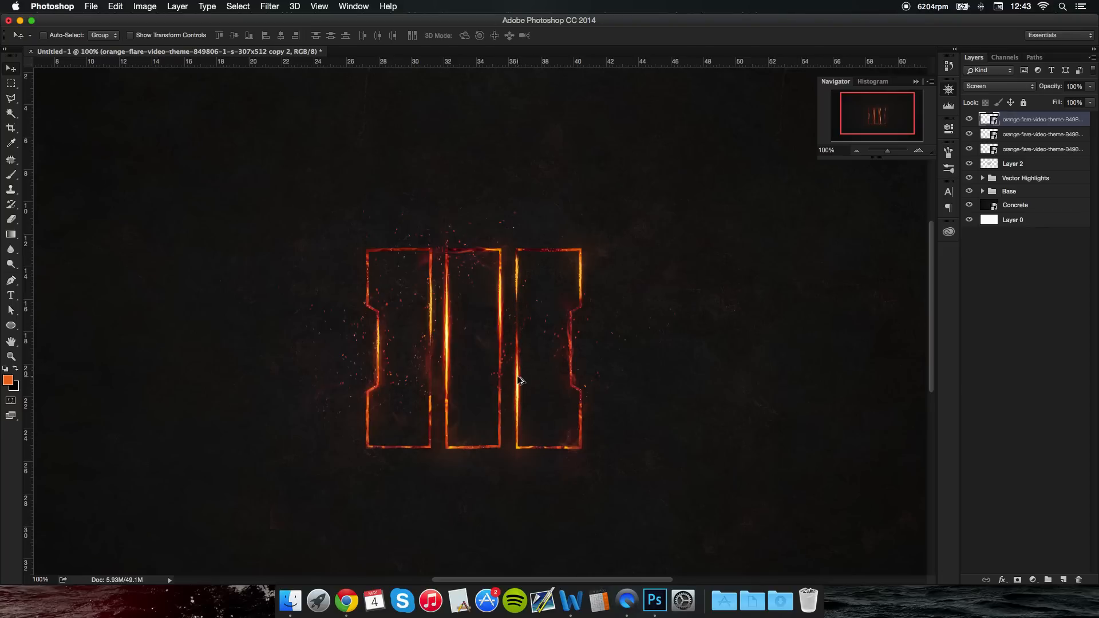
Step: Duplicate the flare onto the notched left edge of the left bar and shorten the copy from its upper end to fit the notch
left_click_drag(515, 384, 379, 346)
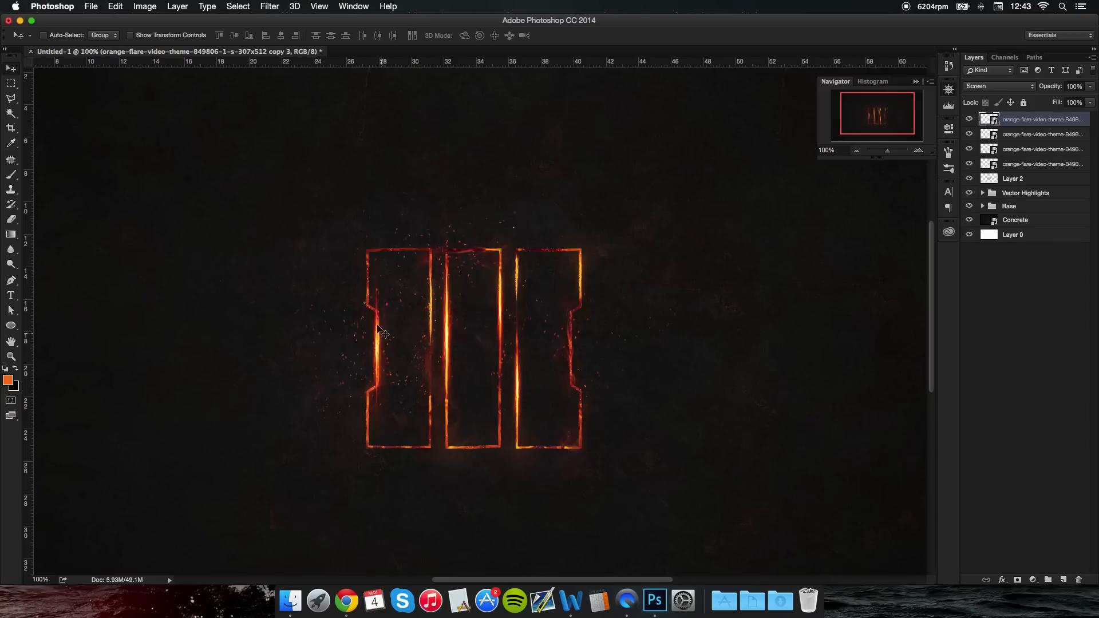
key("super")
key("super+t")
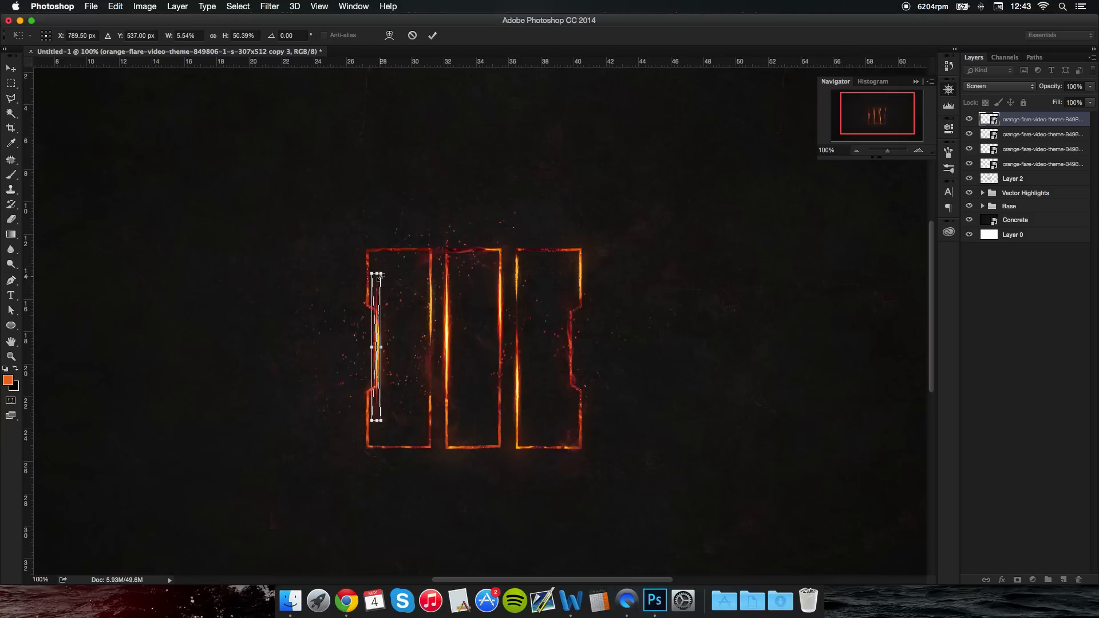
left_click_drag(377, 272, 377, 321)
key("Return")
Step: Nudge the shortened flare onto the left bar's notch line and duplicate it onto the upper part of the right bar's right edge
key("shift+Right")
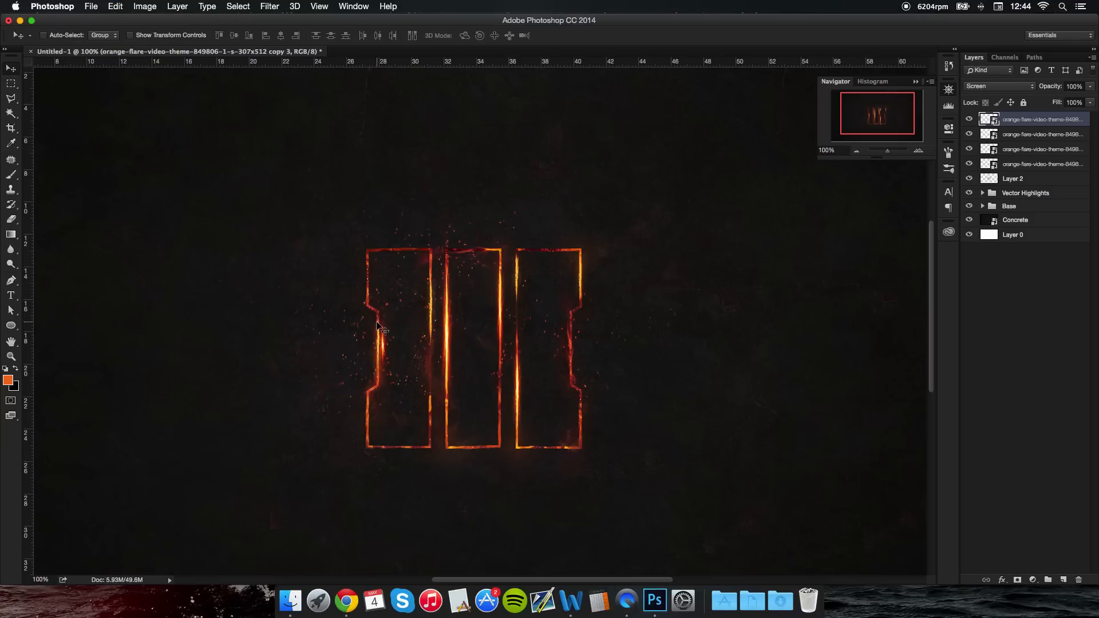
key("Left")
key("Left")
key("Left")
key("Left")
left_click_drag(384, 342, 581, 275, "alt")
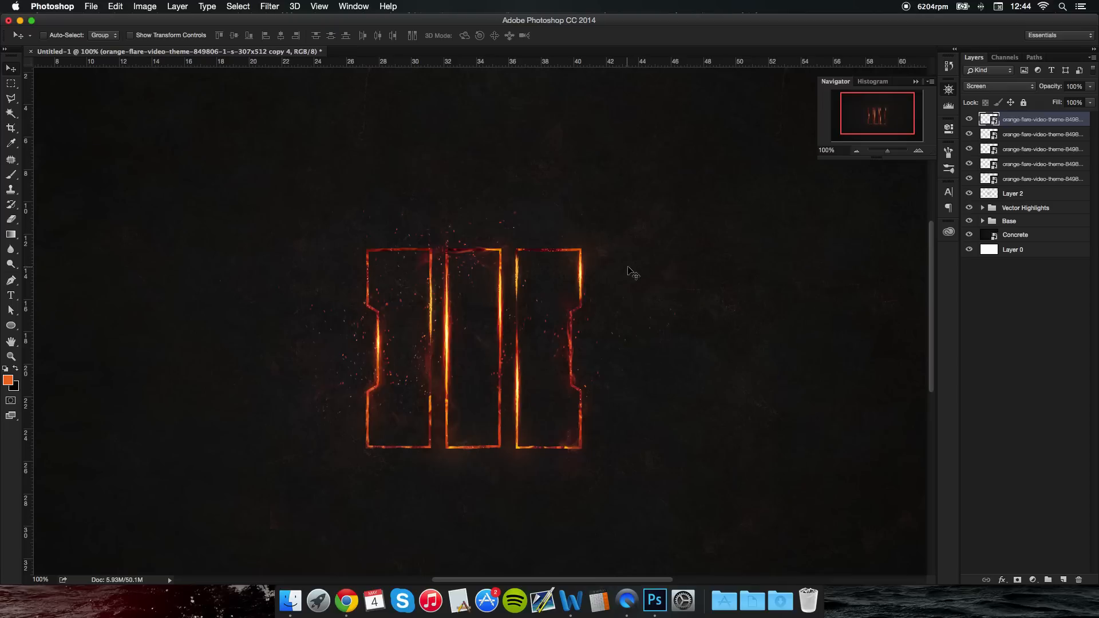
Step: Group all five orange flare layers and name the group Flares
left_click(1041, 180, "shift")
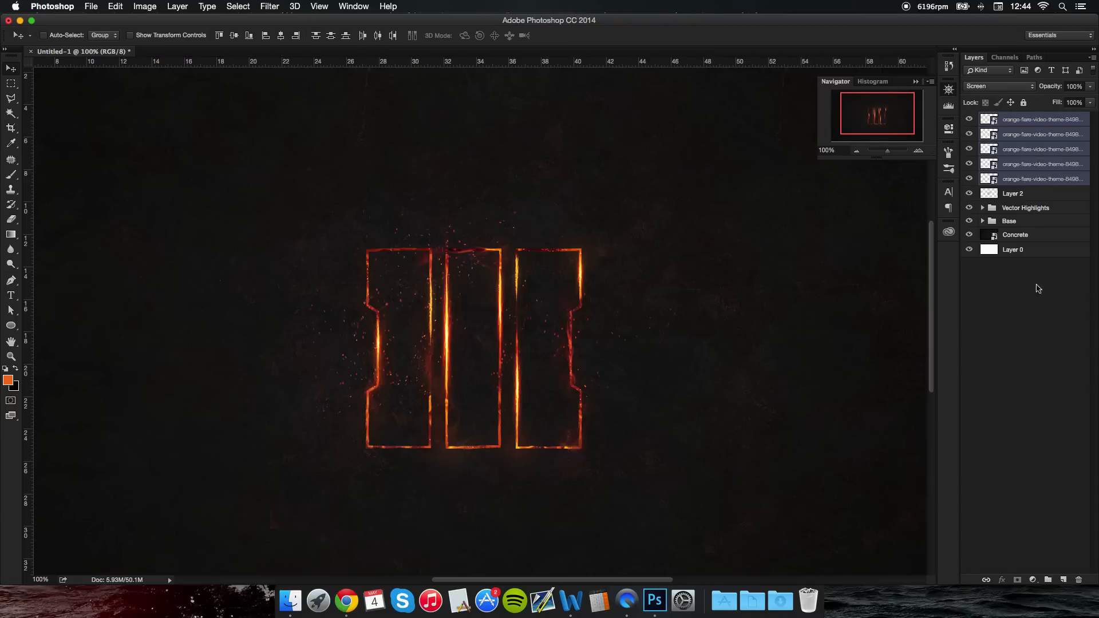
left_click(1049, 581)
double_click(1013, 119)
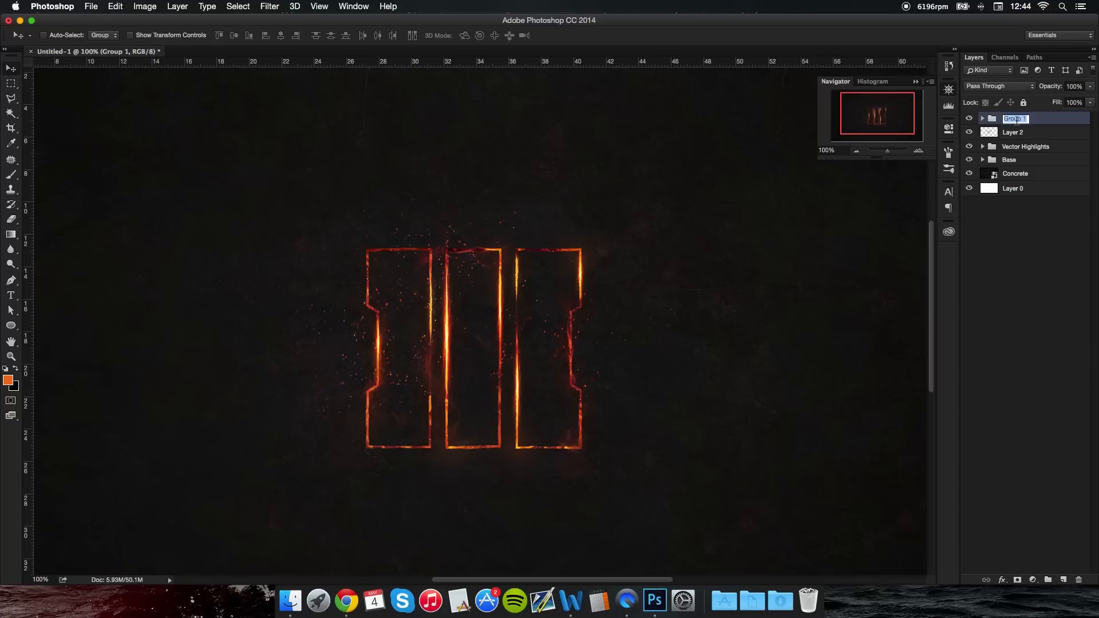
type("Flares")
key("Return")
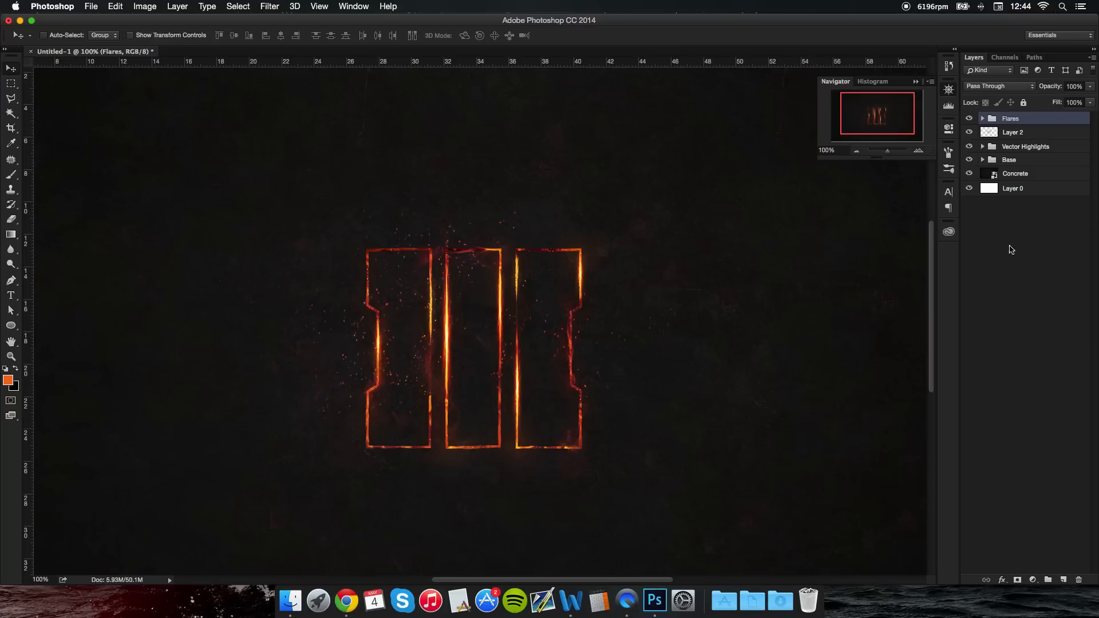
Step: Add a Hue/Saturation adjustment clipped to the Flares group with Hue set to +6
left_click(1033, 580)
left_click(1044, 368)
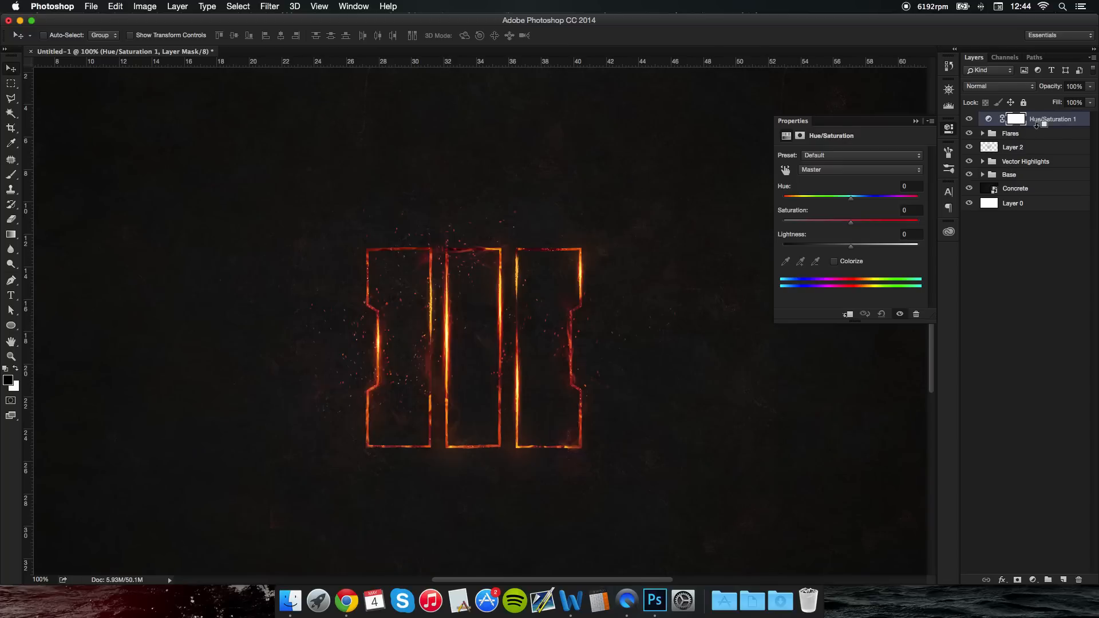
left_click(1038, 125, "alt")
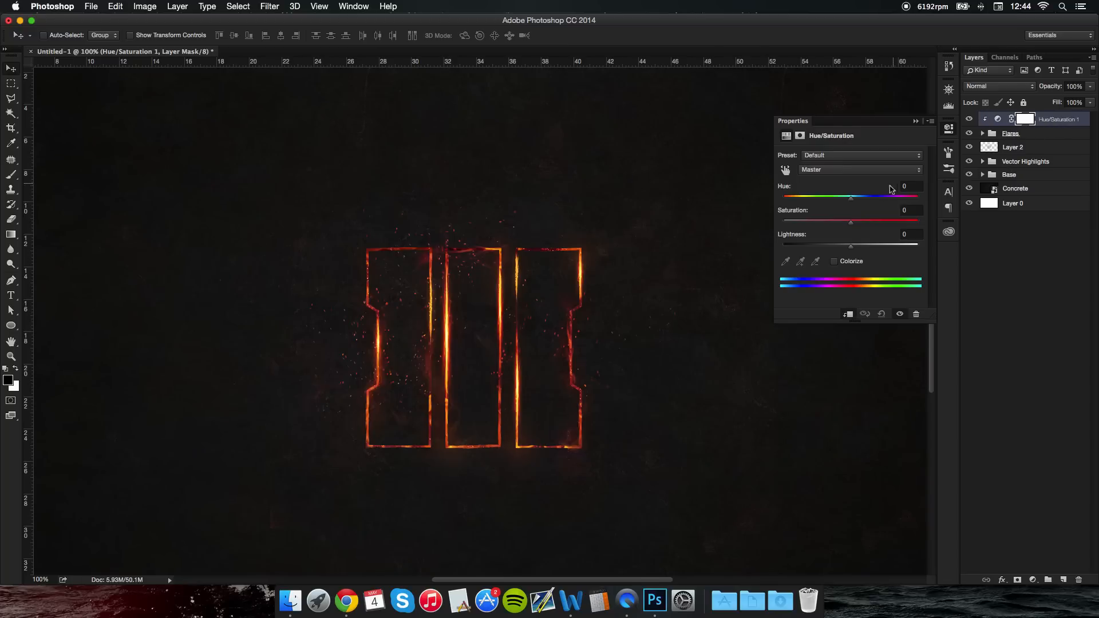
left_click_drag(852, 203, 858, 204)
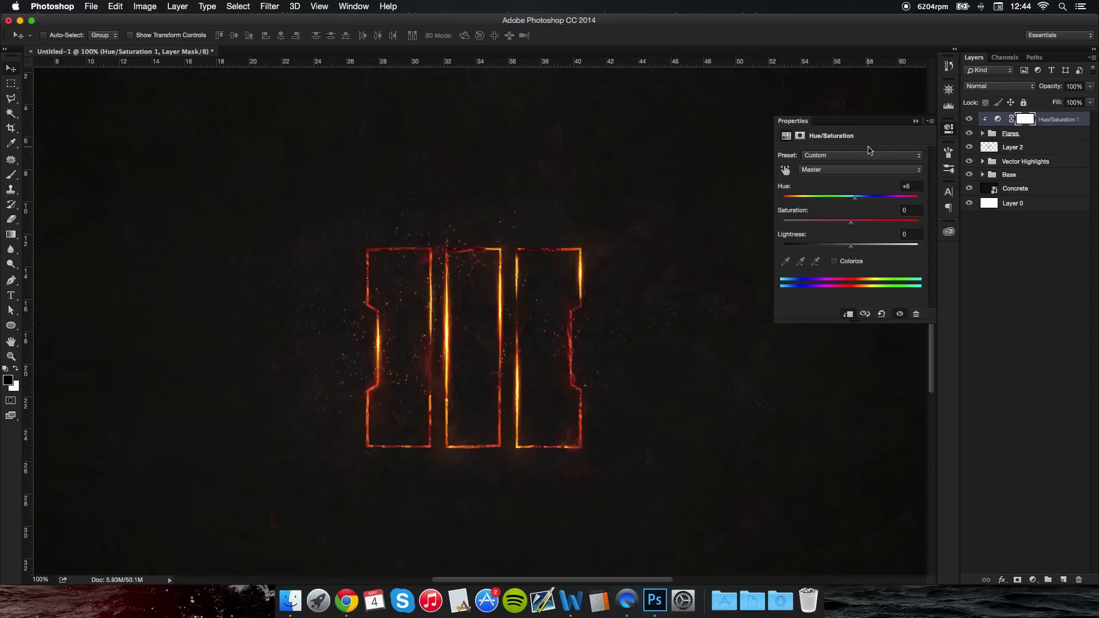
left_click(914, 121)
left_click(1025, 244)
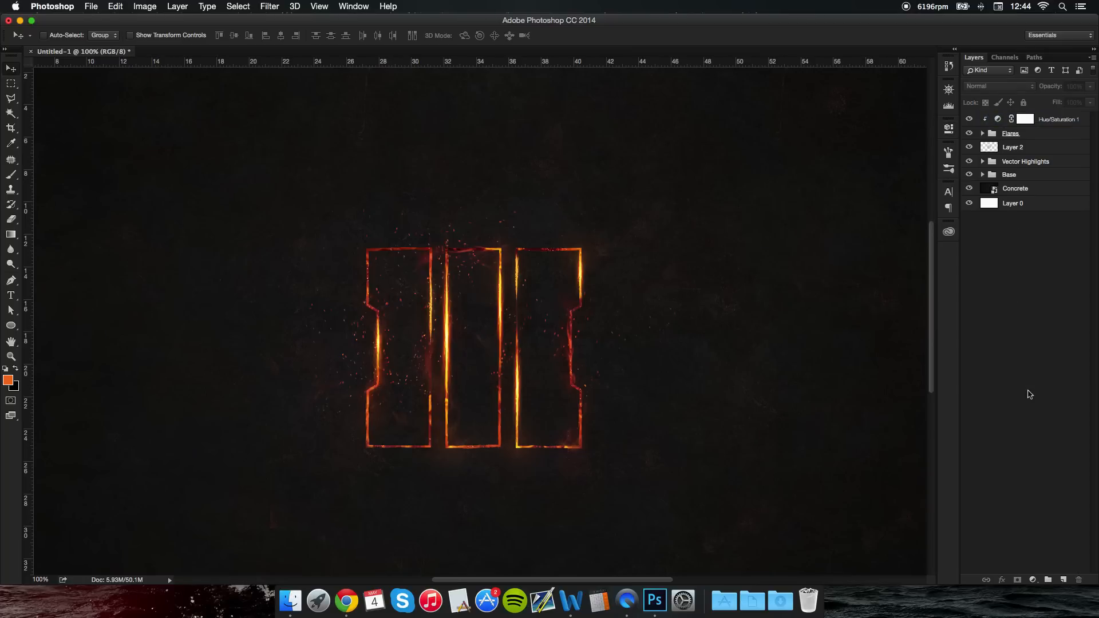
Step: Add a Curves adjustment above all layers and raise the RGB curve slightly in the darker tones to brighten the image
left_click(1033, 581)
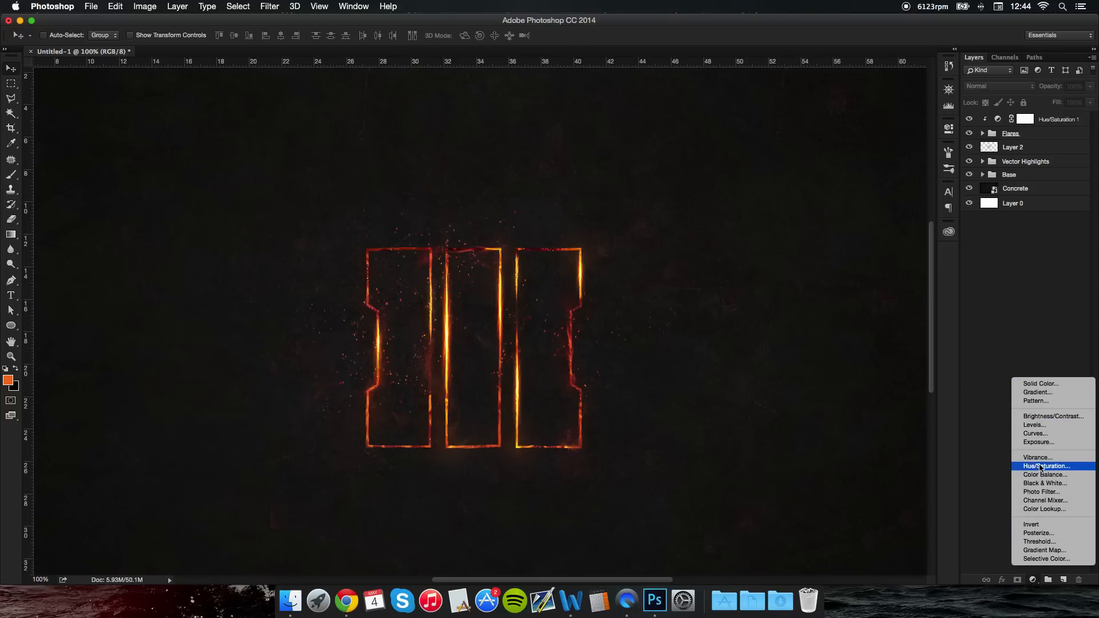
left_click(1035, 433)
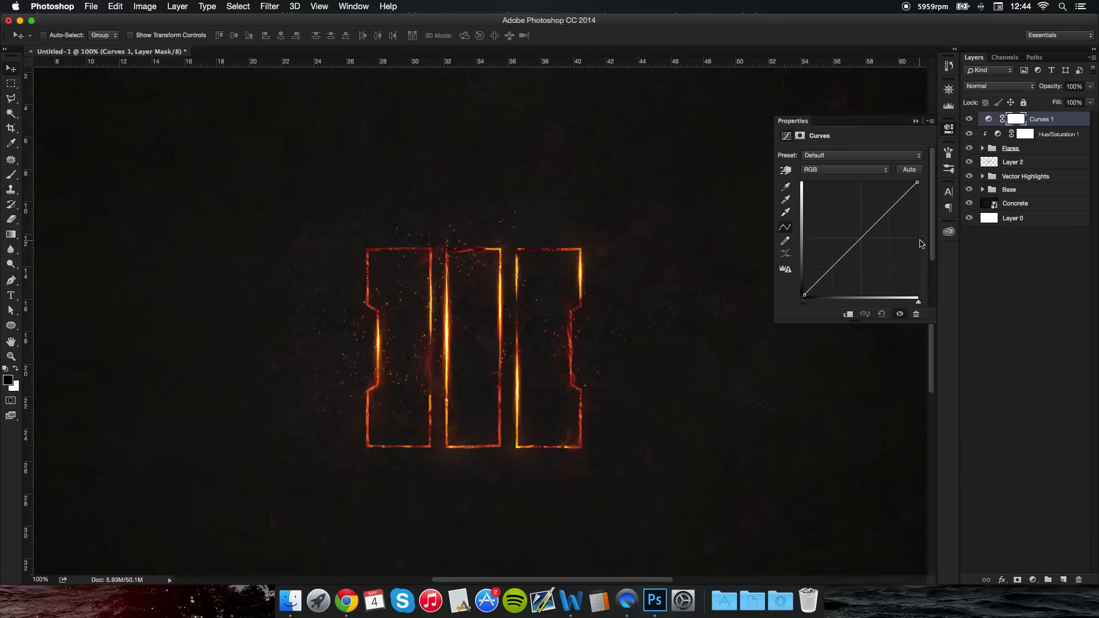
left_click_drag(834, 260, 834, 260)
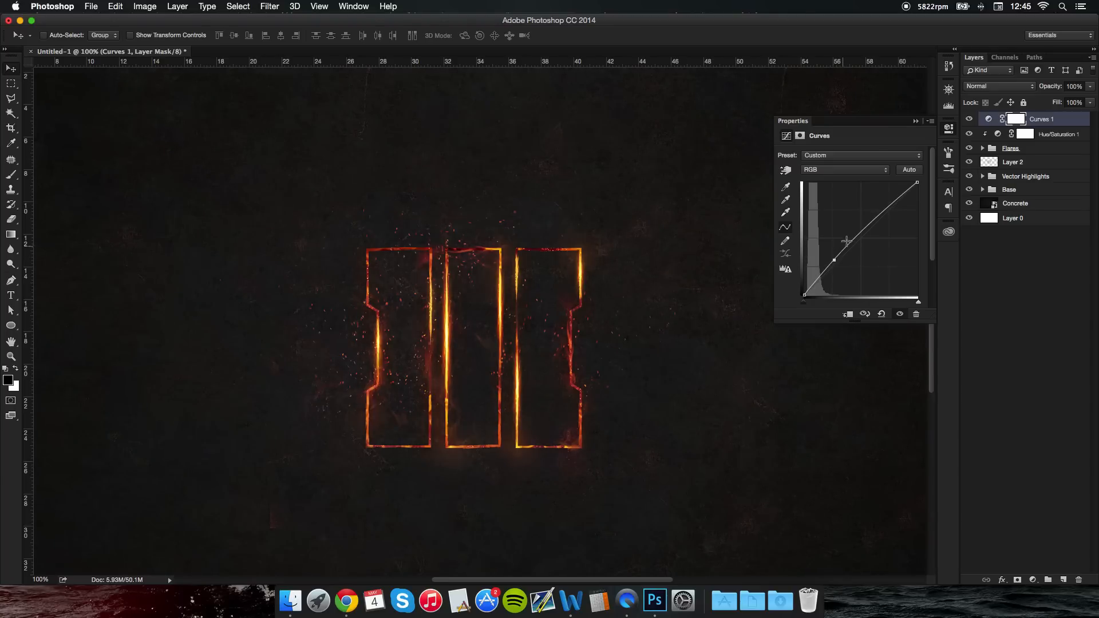
left_click_drag(836, 262, 833, 260)
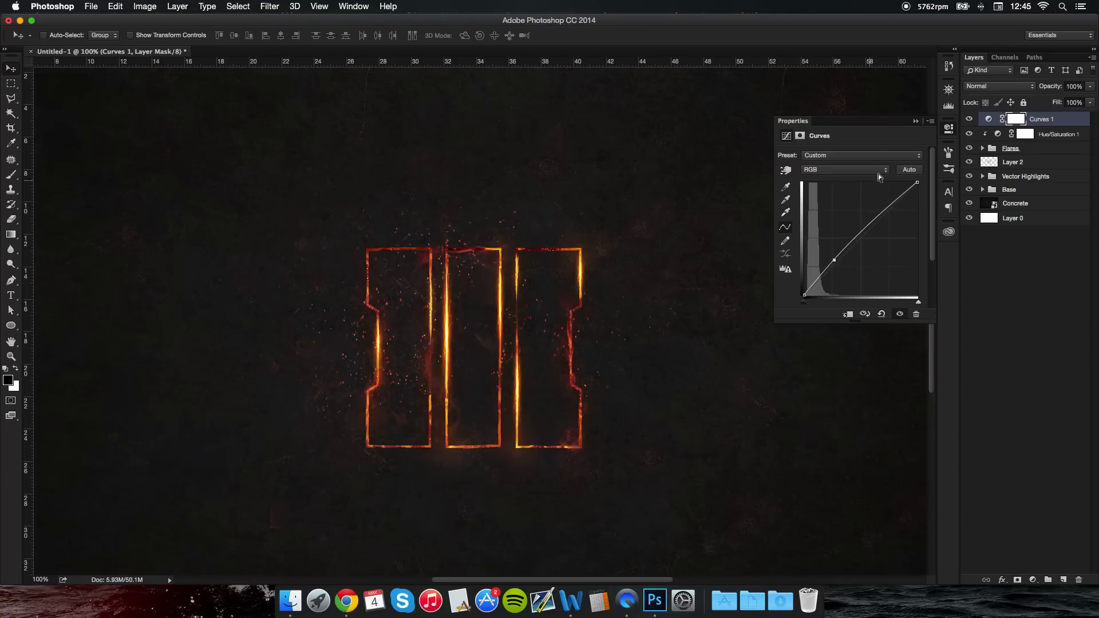
left_click(916, 121)
Step: Create a new layer above the Curves adjustment and fill it with rendered black-and-white Clouds
left_click(948, 89)
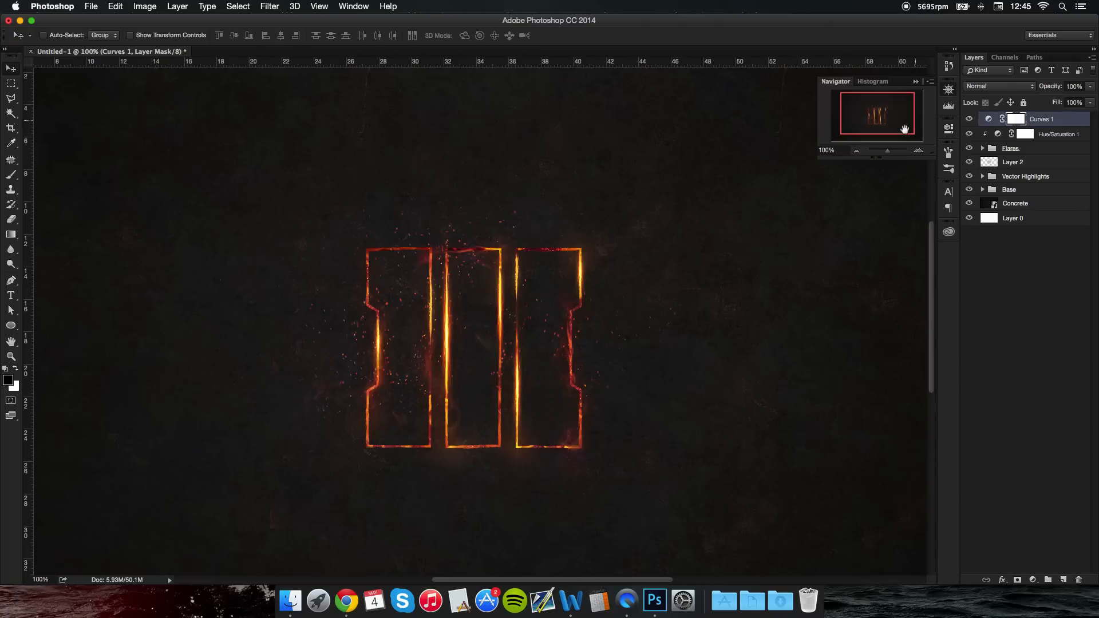
left_click(858, 150)
left_click(858, 151)
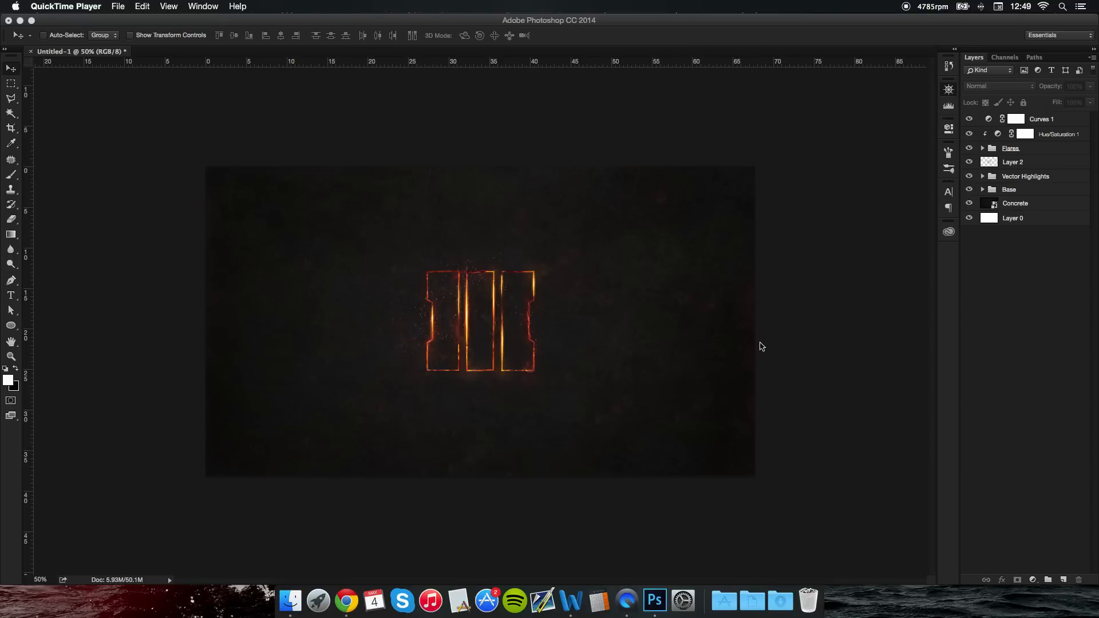
left_click(1064, 581)
left_click(1064, 581)
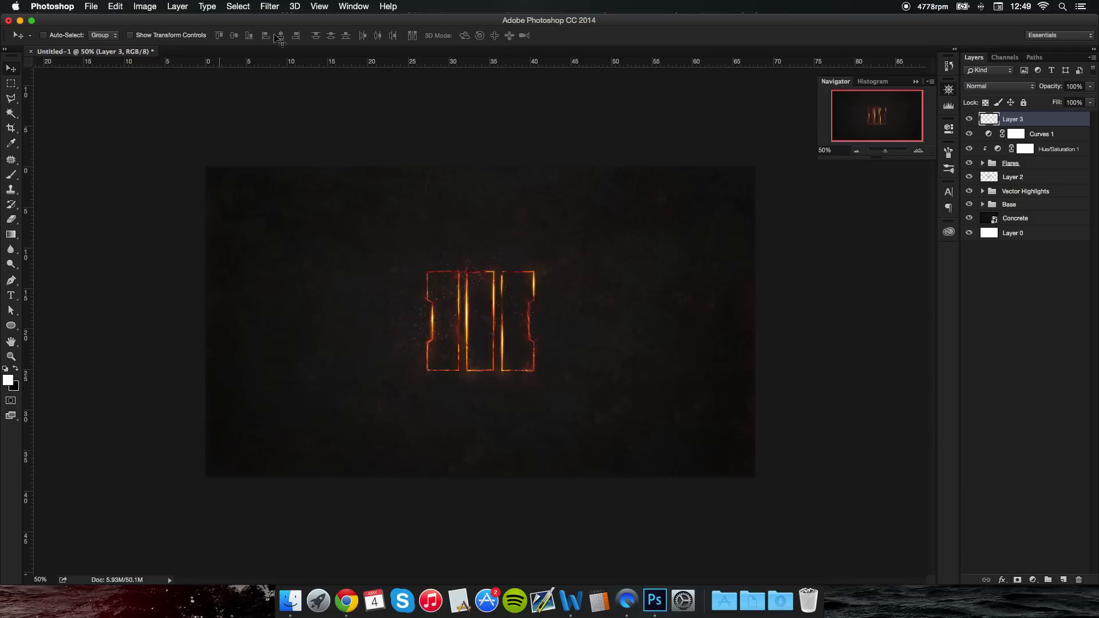
left_click(277, 8)
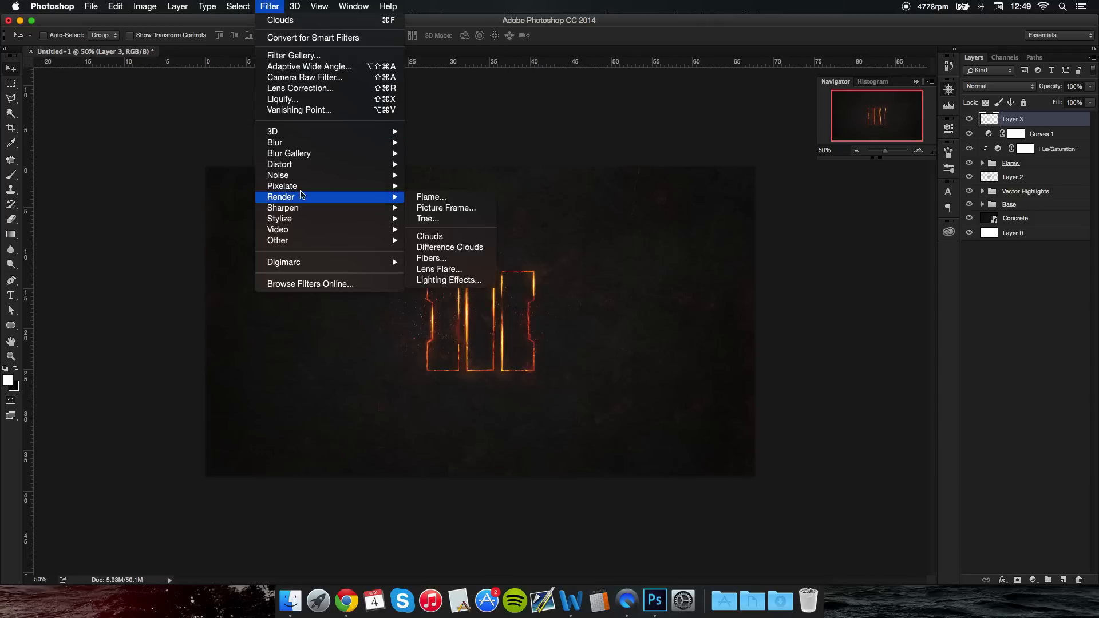
mouse_move(312, 196)
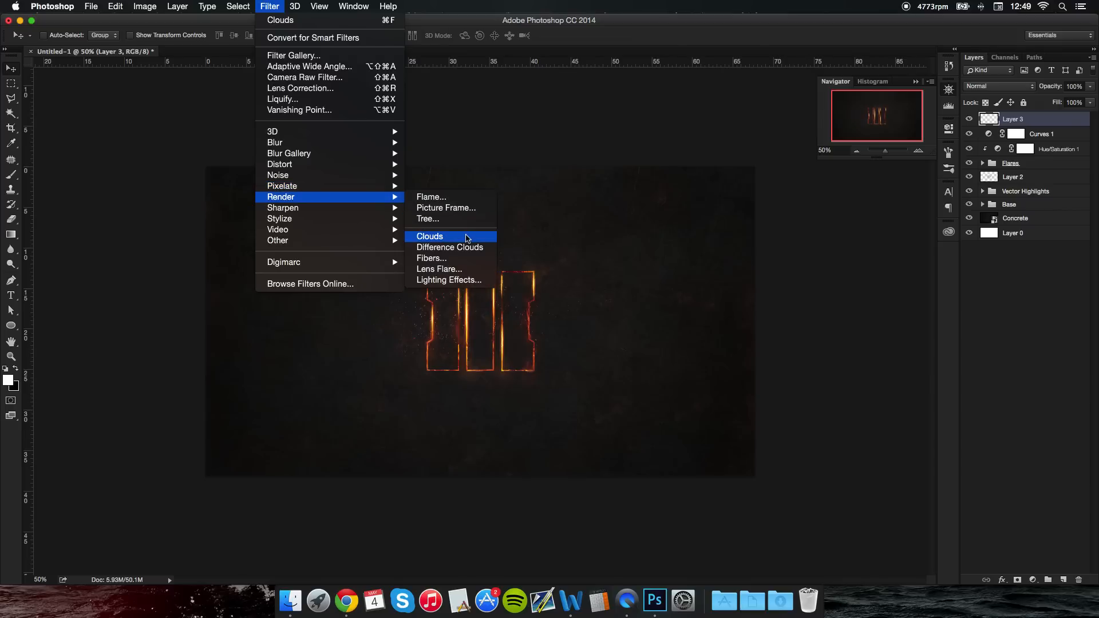
left_click(466, 236)
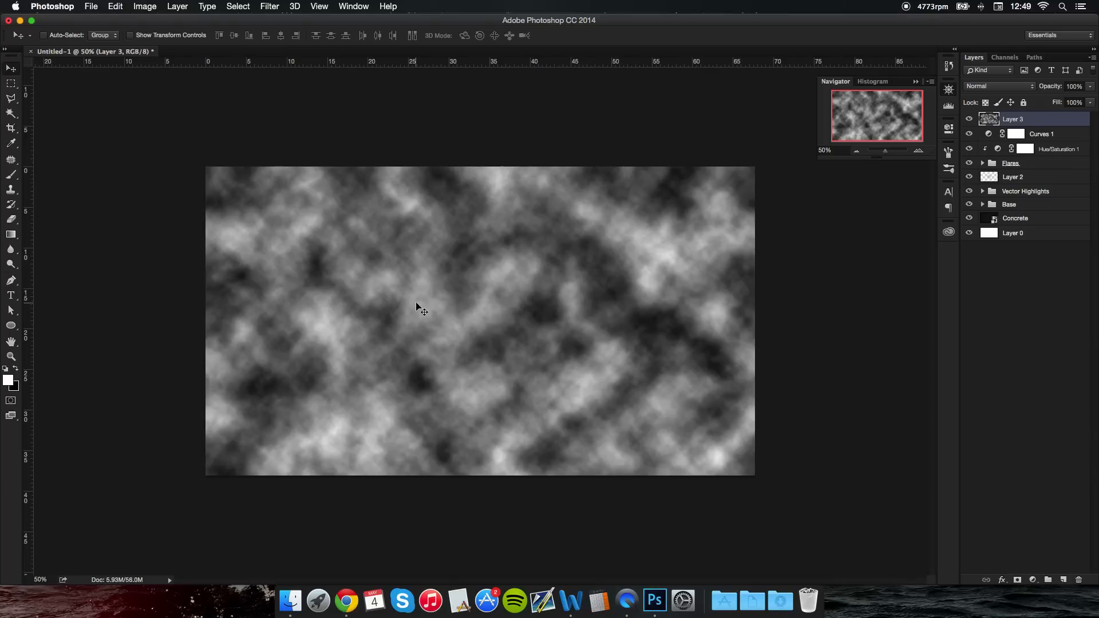
Step: Copy a rectangular area from the middle of the clouds to its own layer and delete the full clouds layer
left_click(11, 84)
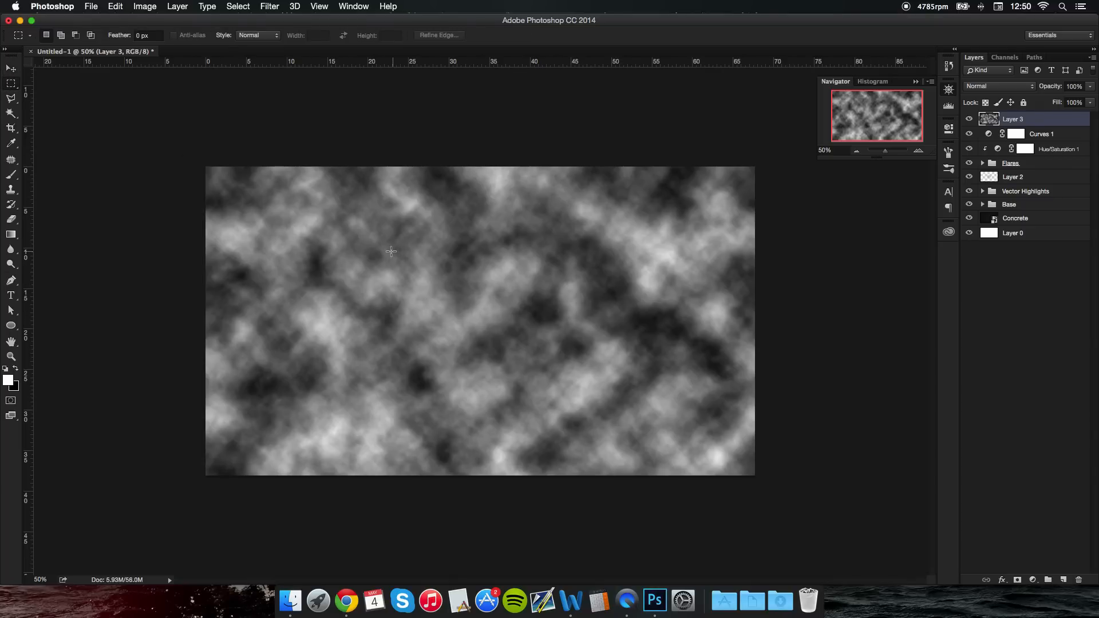
left_click_drag(427, 247, 593, 351)
left_click(592, 351)
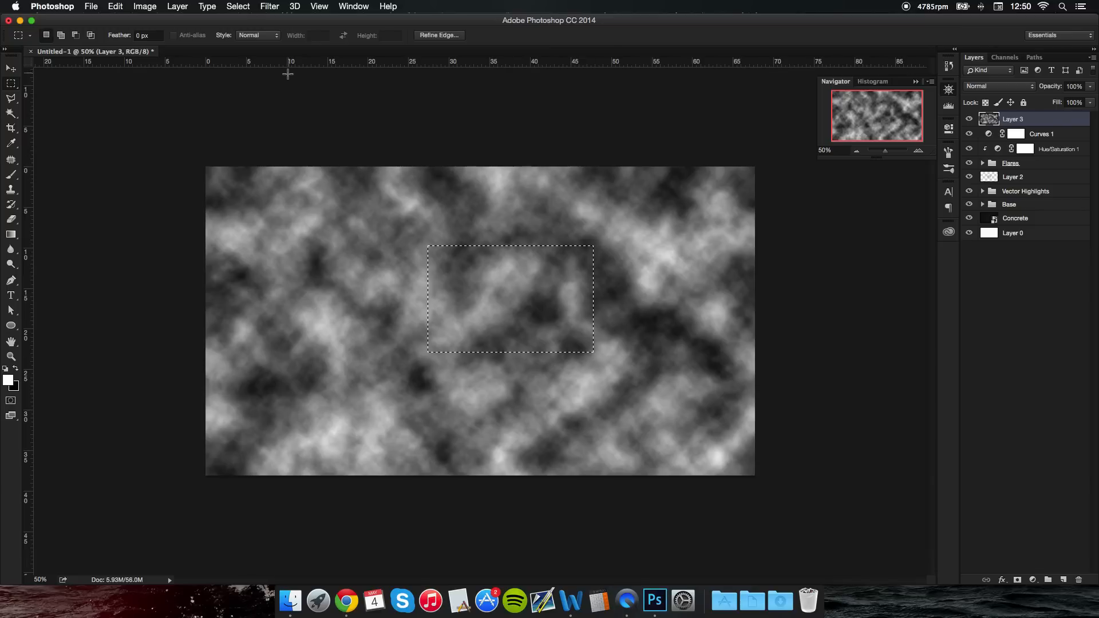
right_click(553, 285)
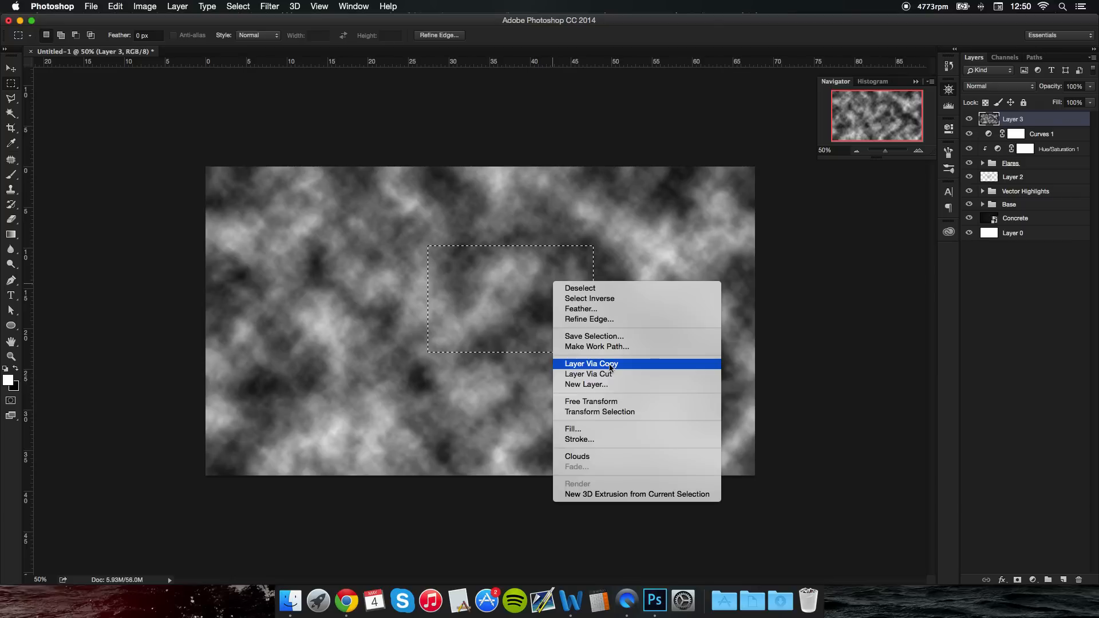
left_click(610, 368)
left_click(1028, 135)
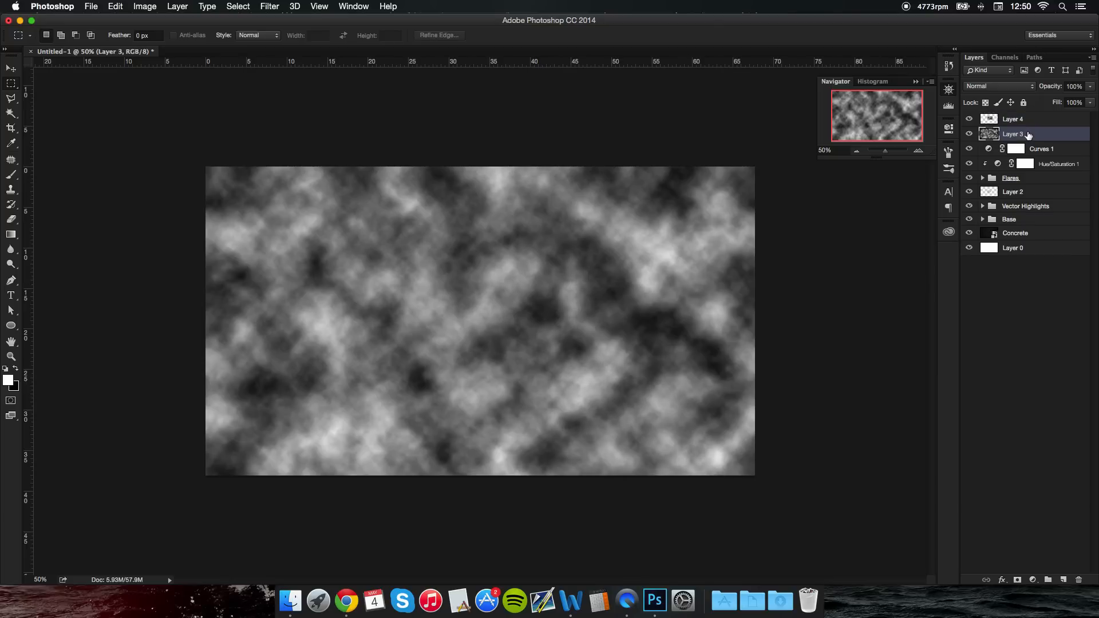
key("BackSpace")
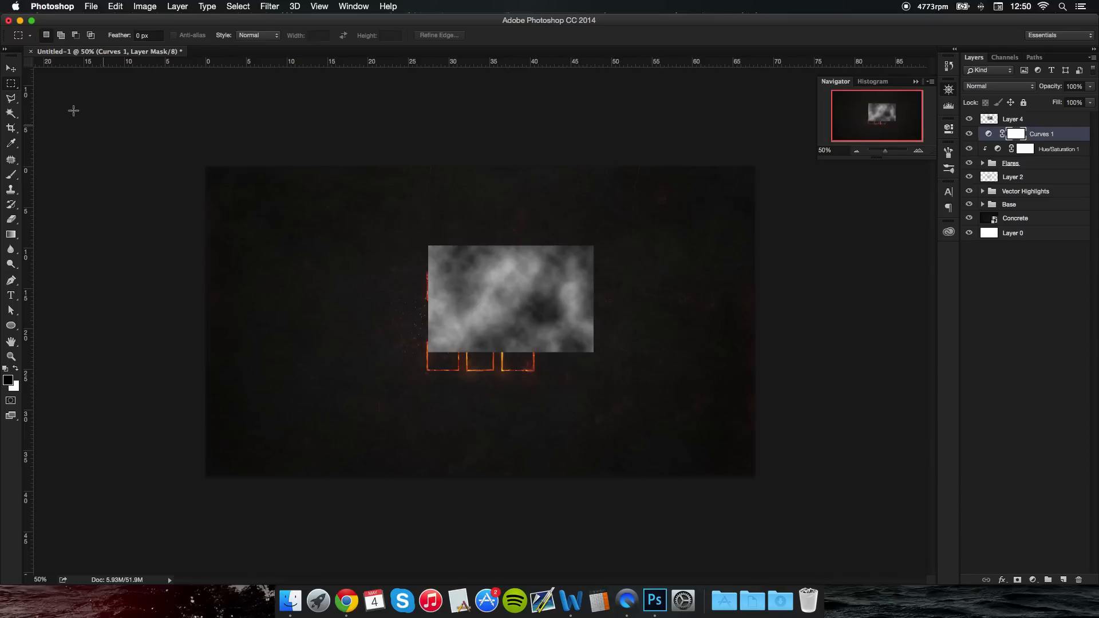
Step: Move the copied cloud patch into the upper-left corner of the canvas
left_click(11, 68)
left_click_drag(472, 297, 237, 192)
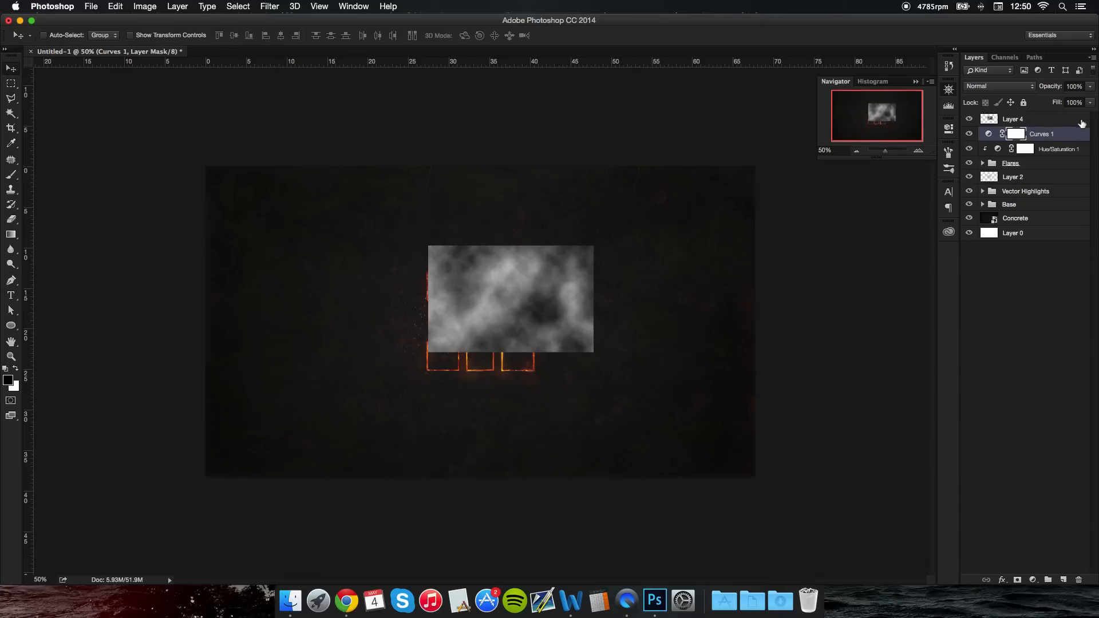
left_click(1081, 124)
left_click_drag(513, 278, 300, 199)
Step: Scale the cloud patch up to cover the whole canvas and set its blend mode to Screen
key("ctrl+t")
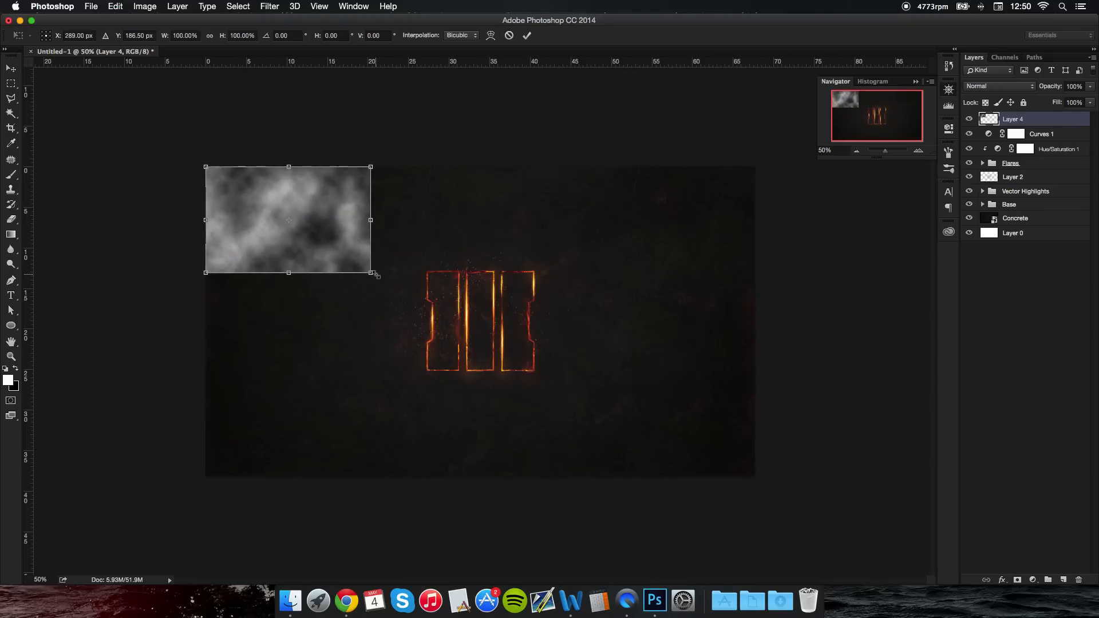
left_click_drag(375, 275, 798, 490)
key("Return")
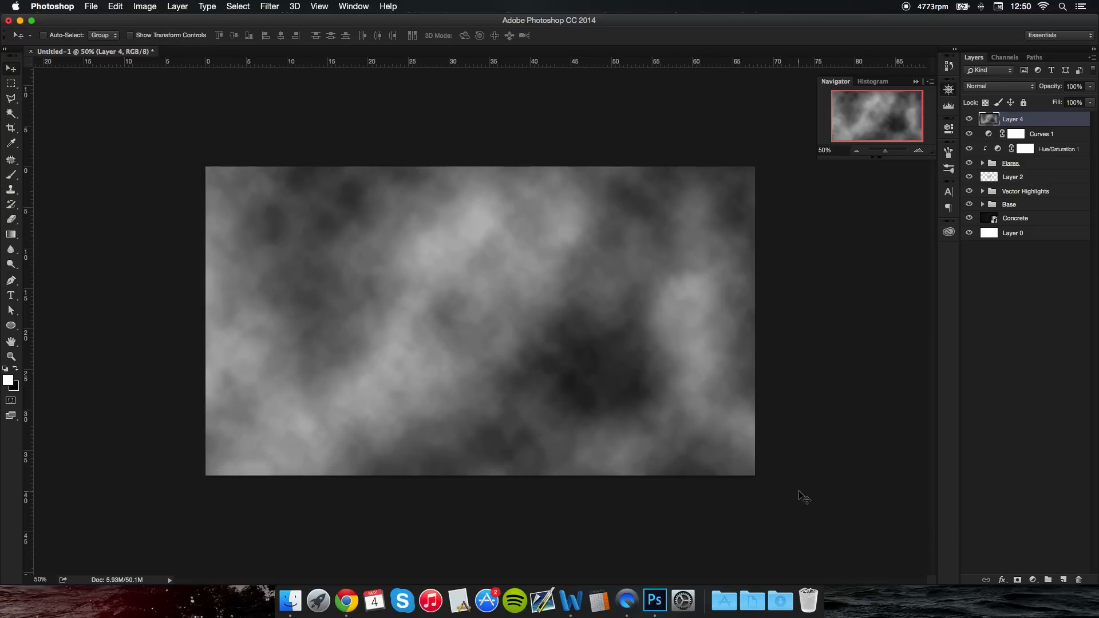
left_click(999, 85)
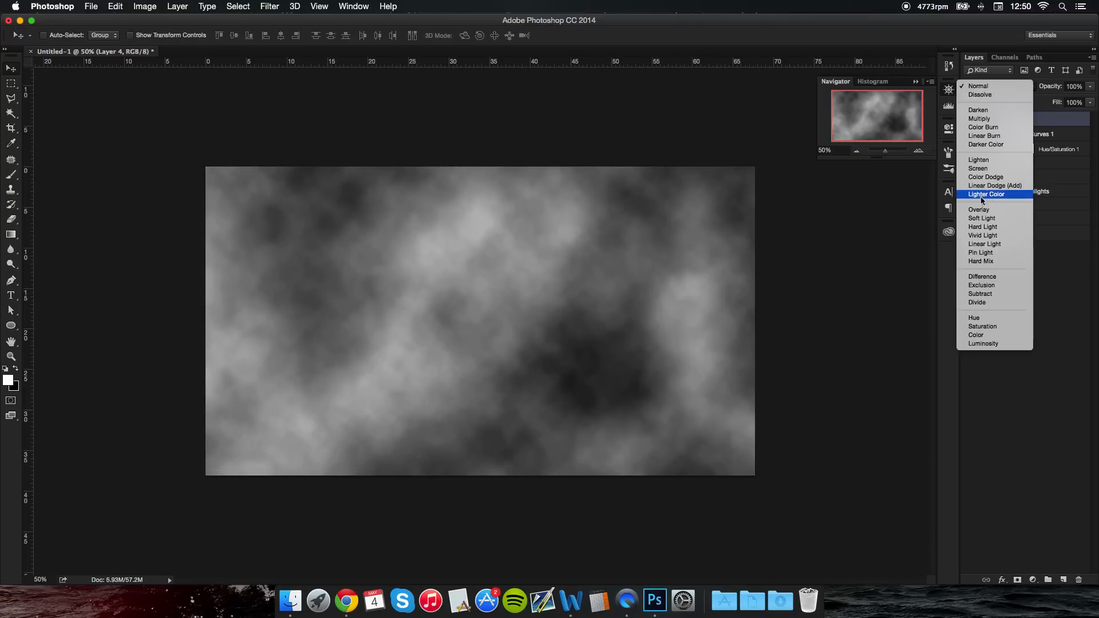
left_click(979, 168)
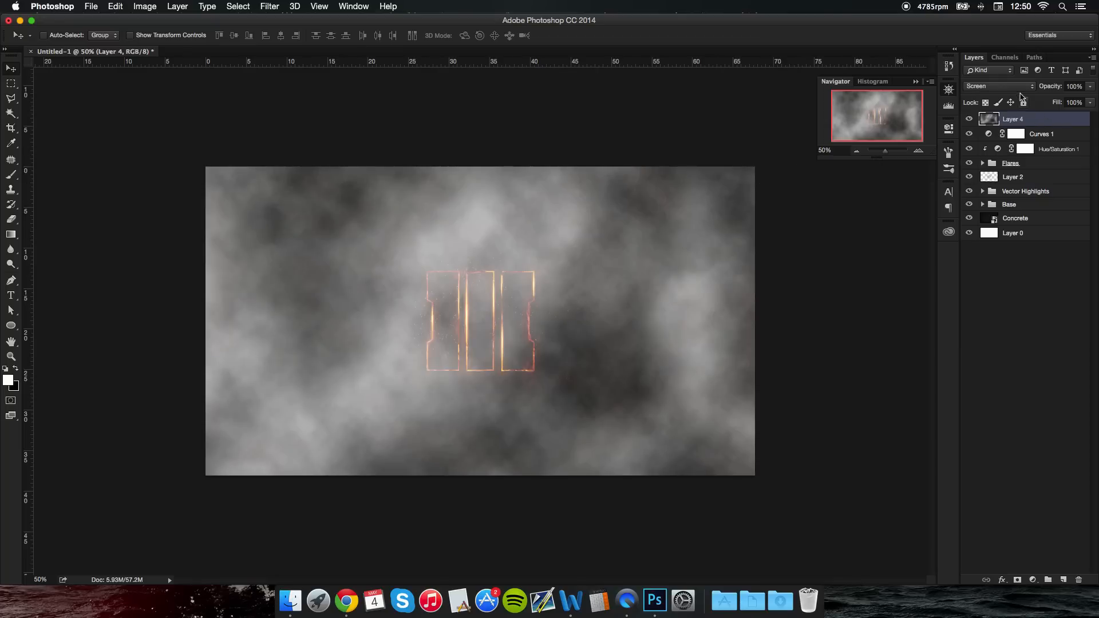
Step: Lower the cloud layer's opacity to 36% and add a layer mask ready for painting in black
left_click_drag(1094, 87, 1057, 102)
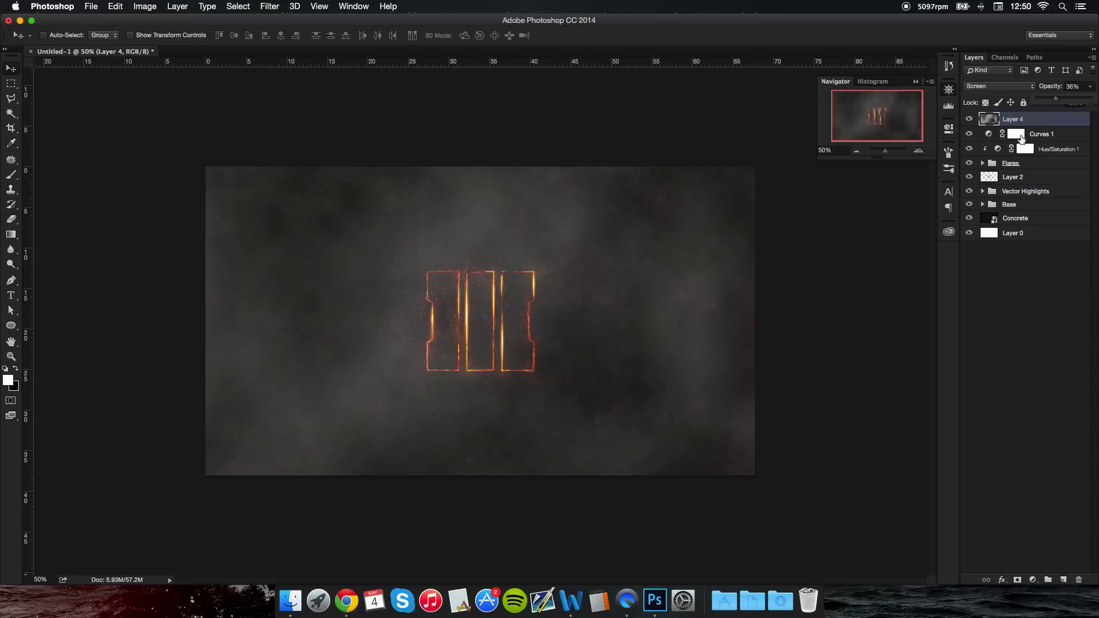
mouse_move(628, 294)
left_mouse_down()
mouse_move(661, 332)
mouse_move(610, 304)
mouse_move(620, 301)
left_mouse_up()
left_click(10, 175)
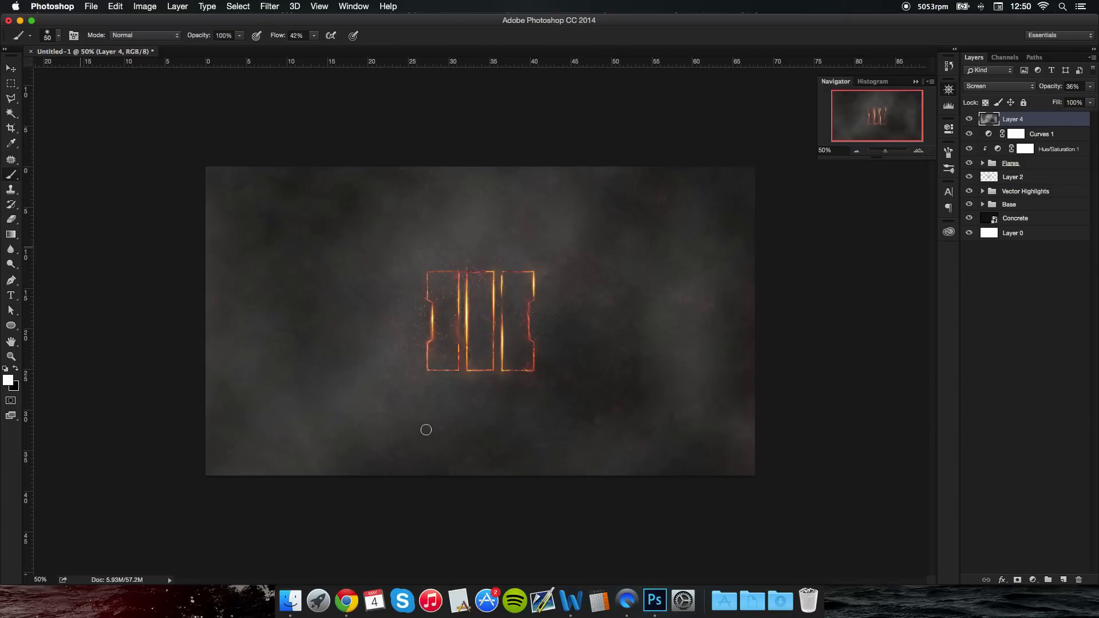
left_click(1017, 580)
key("x")
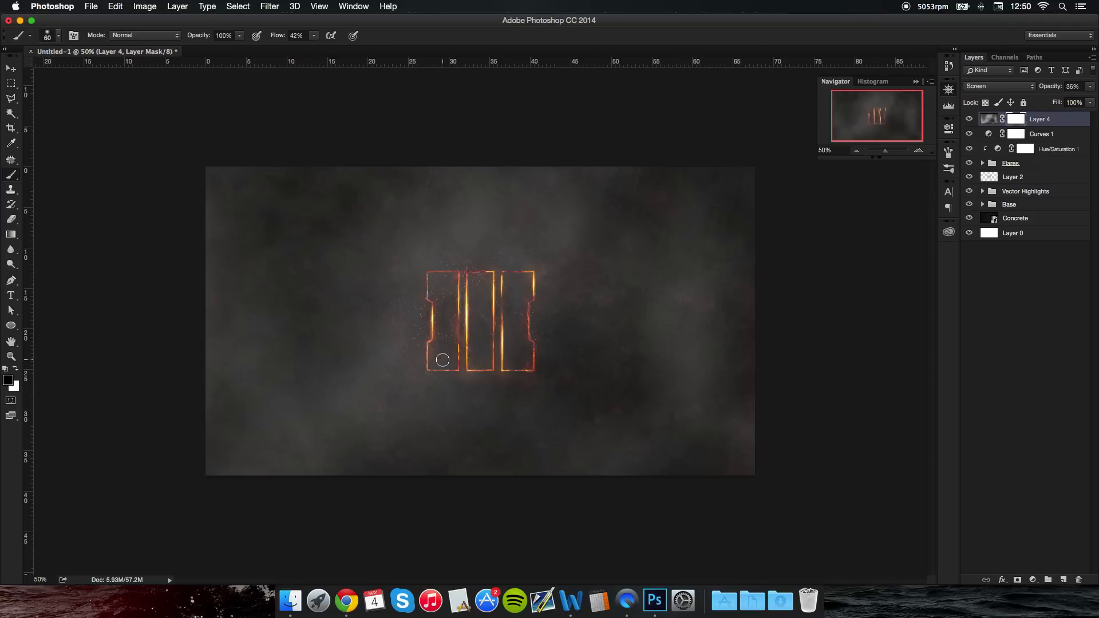
Step: Fade the haze around the emblem and across the canvas's left and upper-right areas by painting its mask black with 1000 px and 400 px brushes
key("bracketright")
key("bracketright")
key("bracketright")
key("bracketright")
key("bracketright")
key("bracketright")
key("bracketright")
key("bracketright")
key("bracketright")
key("bracketright")
key("bracketright")
key("bracketright")
key("bracketright")
key("bracketright")
key("bracketright")
key("bracketright")
key("bracketright")
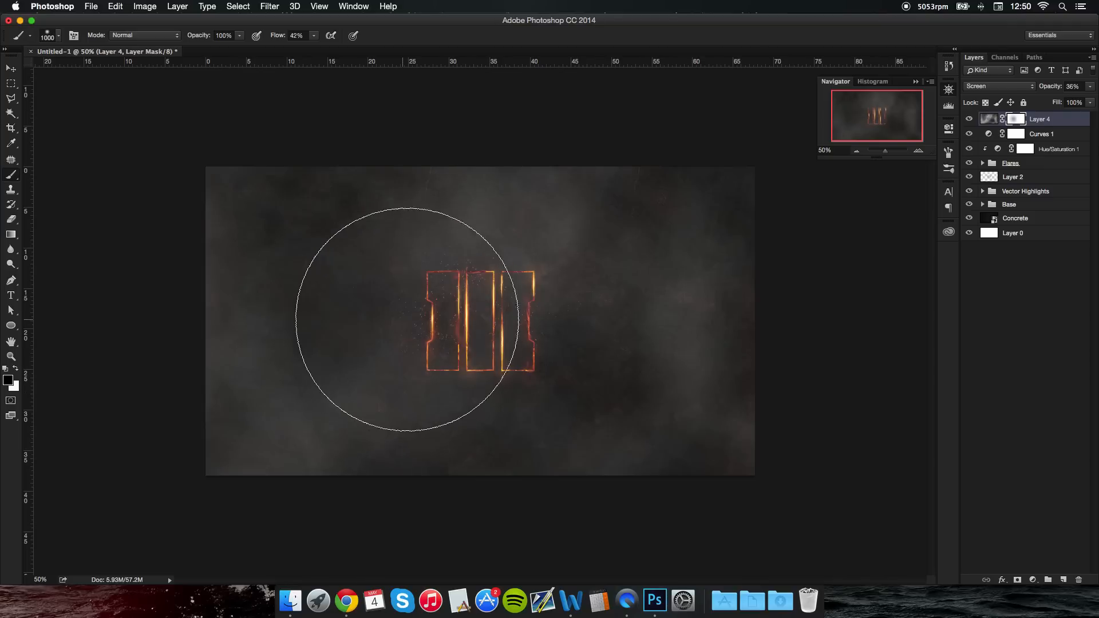
mouse_move(407, 320)
left_mouse_down()
mouse_move(340, 335)
mouse_move(280, 317)
mouse_move(242, 270)
mouse_move(509, 224)
mouse_move(389, 269)
mouse_move(266, 339)
mouse_move(254, 353)
mouse_move(270, 386)
mouse_move(316, 417)
left_mouse_up()
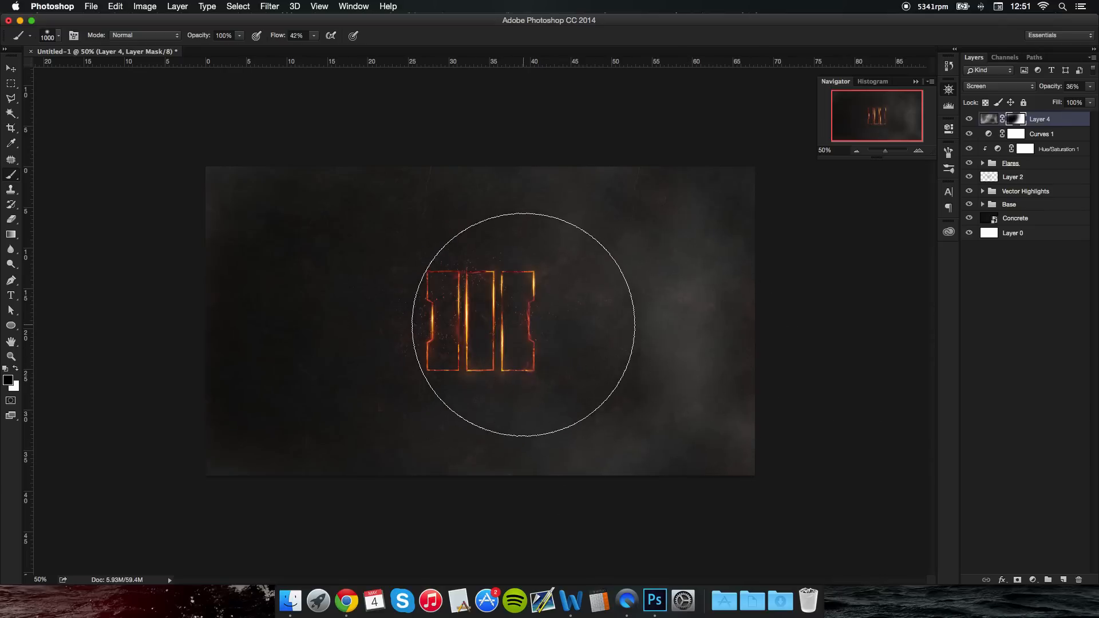
mouse_move(523, 324)
left_mouse_down()
mouse_move(601, 316)
mouse_move(653, 295)
mouse_move(688, 304)
mouse_move(582, 247)
mouse_move(691, 318)
left_mouse_up()
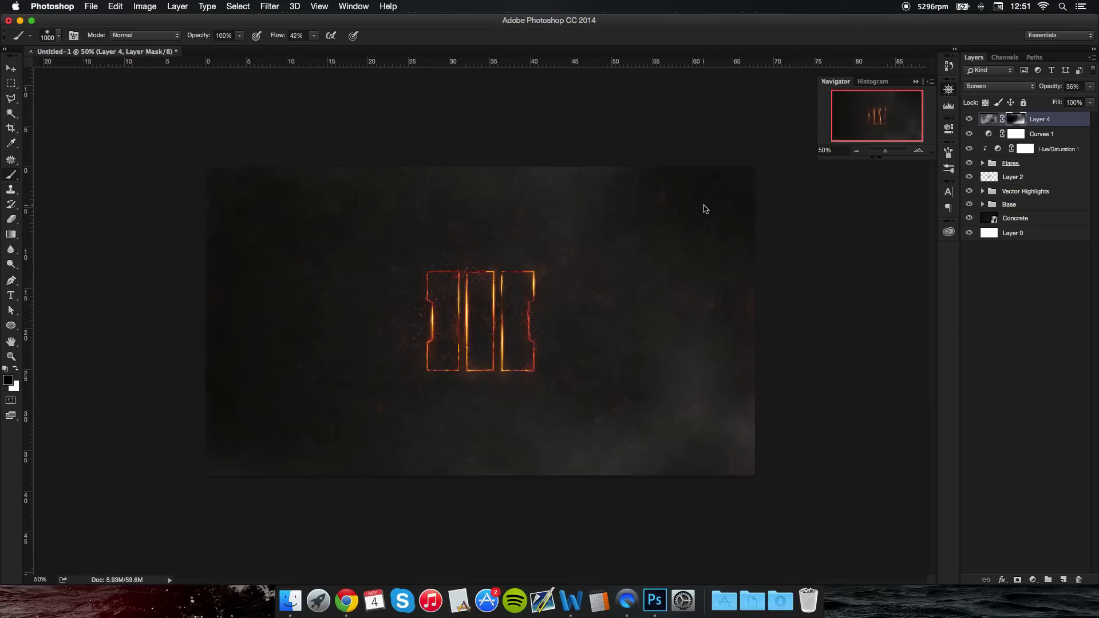
key("bracketleft")
key("bracketleft")
key("bracketleft")
key("bracketleft")
key("bracketleft")
key("bracketleft")
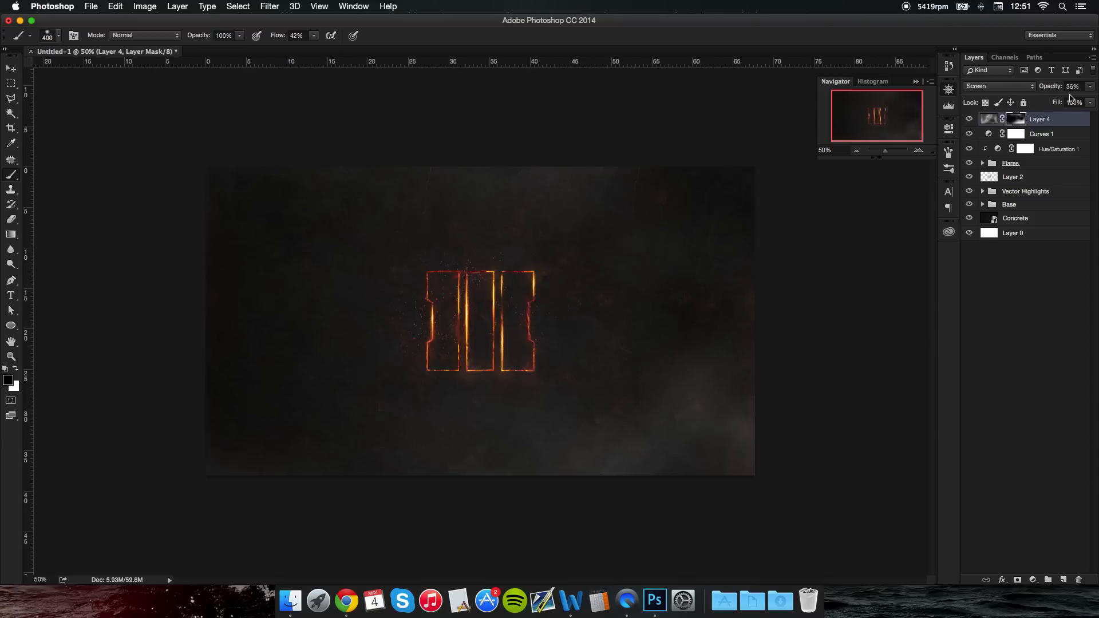
Step: Set the masked cloud layer's opacity to 42%
left_click(1091, 87)
left_click_drag(1079, 104, 1059, 105)
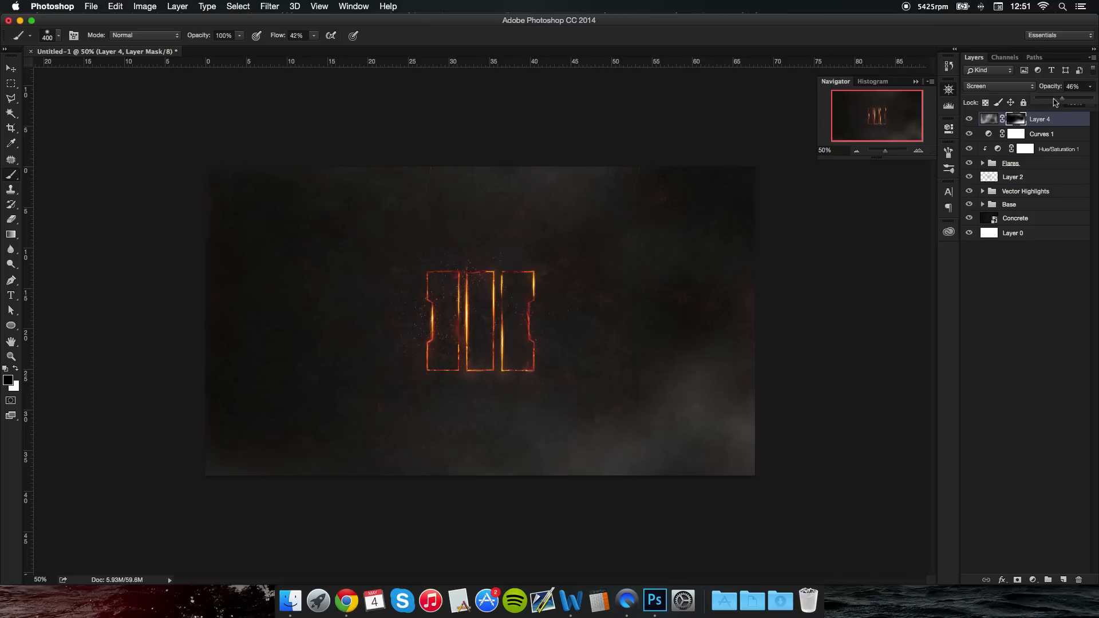
left_click_drag(1054, 103, 1057, 102)
left_click(10, 68)
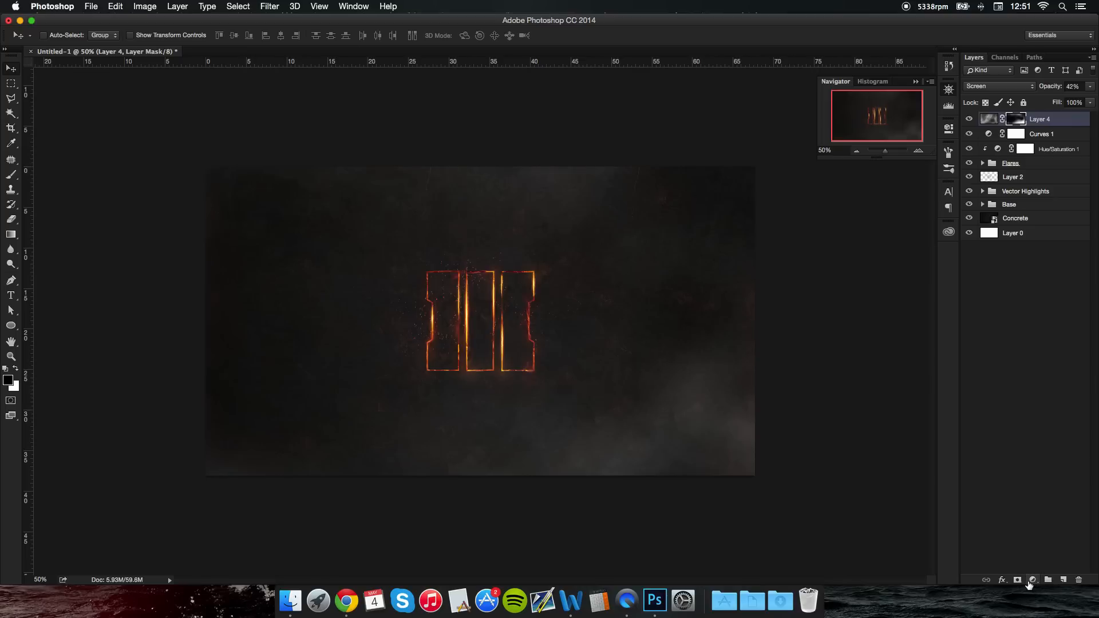
Step: Add a layer mask to the Emblem layer inside the Base group and choose the Brush with black as foreground
left_click(982, 204)
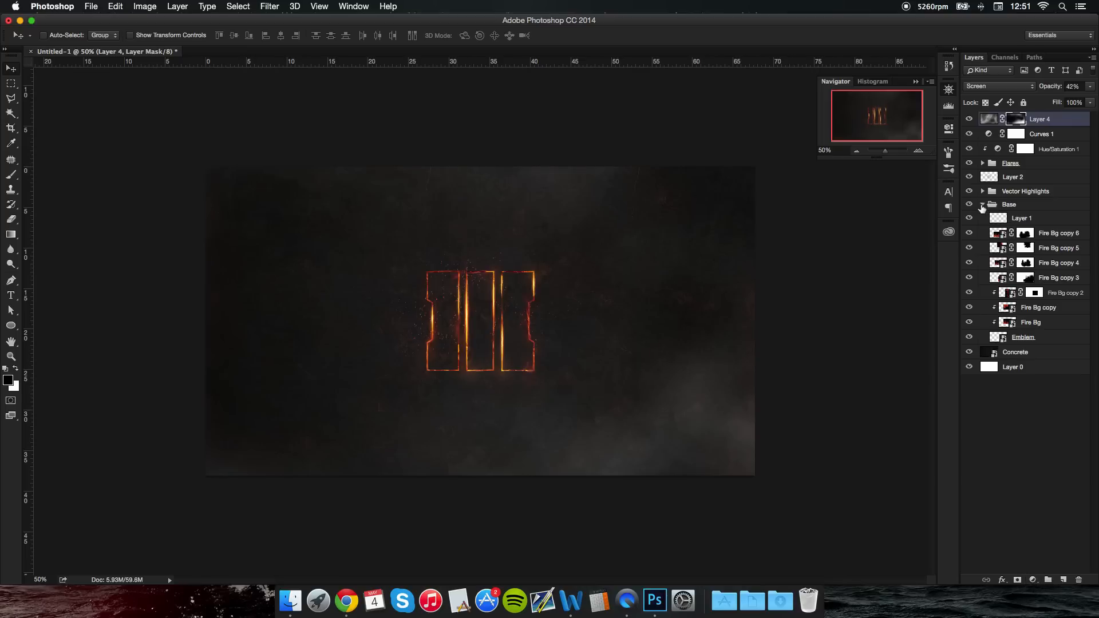
left_click(1024, 339)
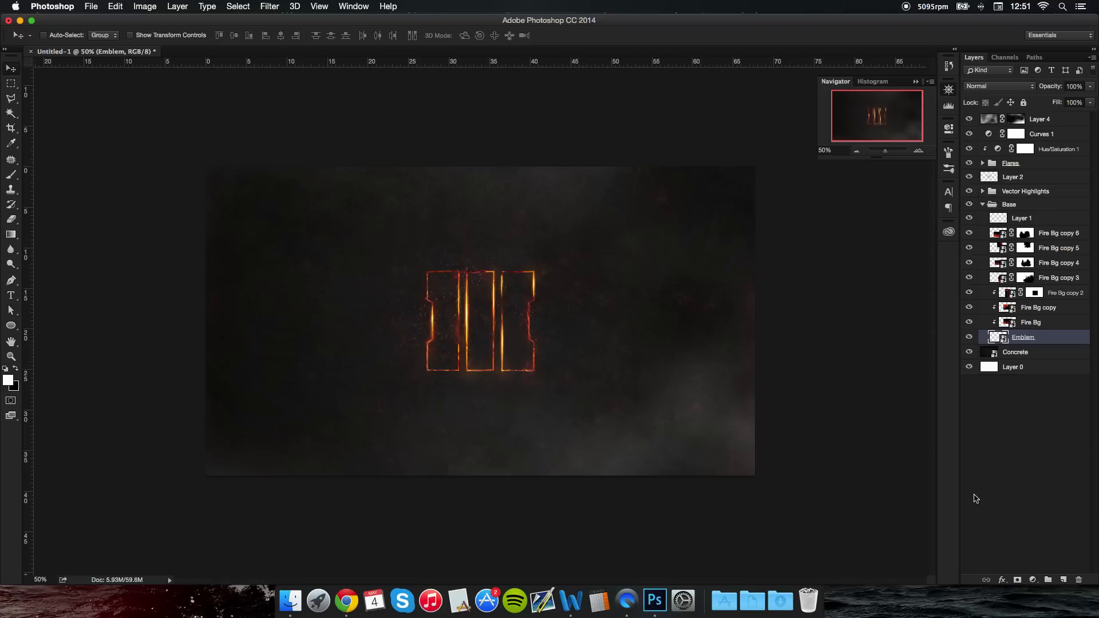
left_click(1017, 581)
key("x")
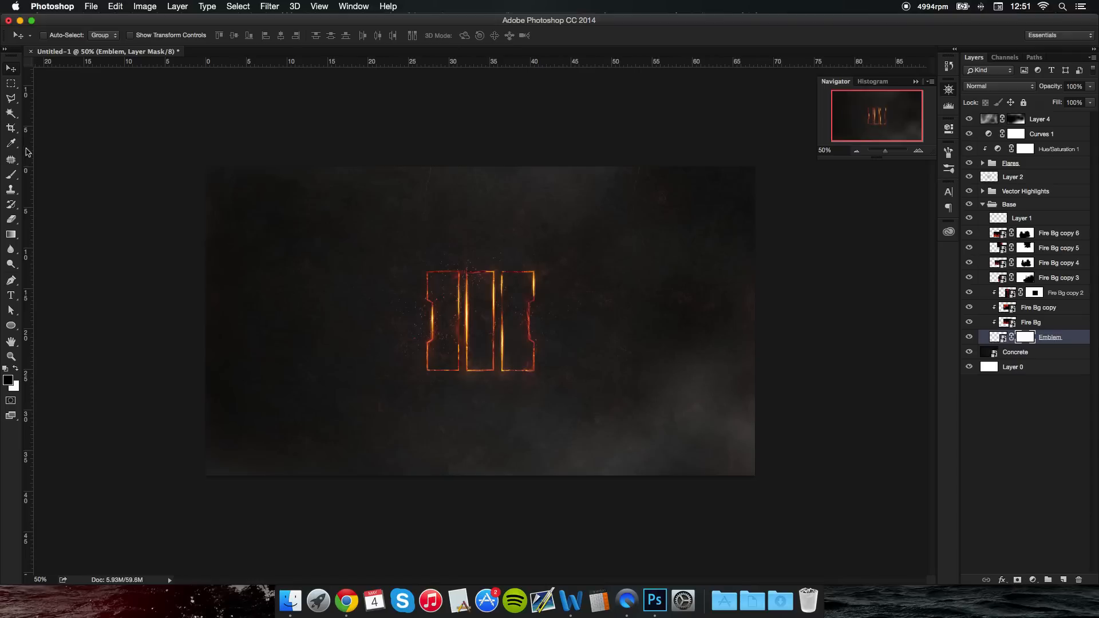
left_click(13, 180)
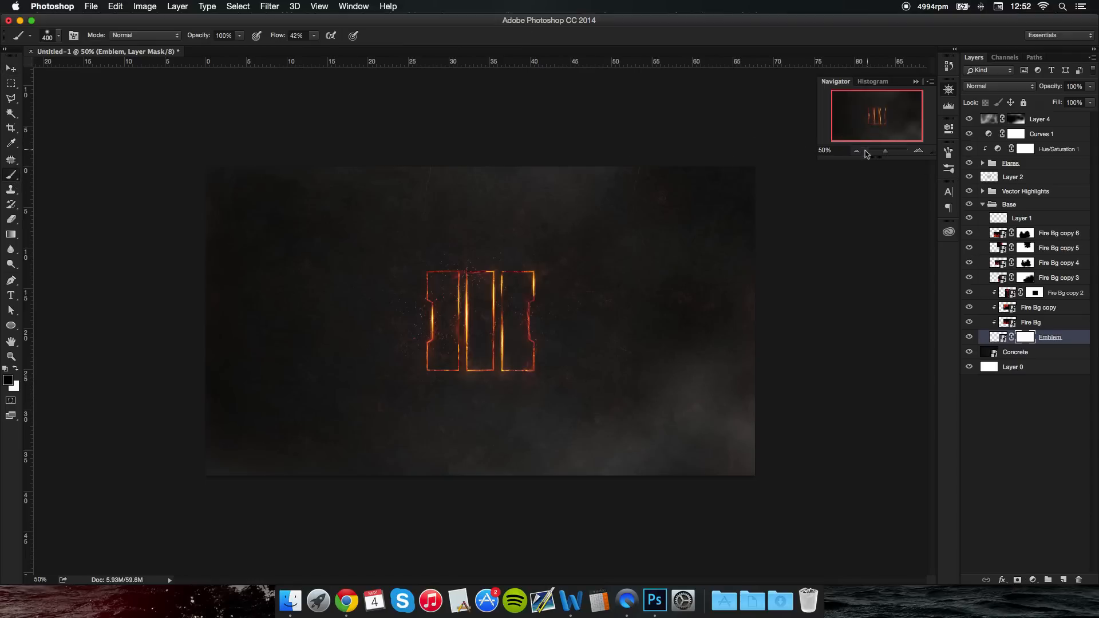
Step: Paint black on the Emblem mask with an 80 px brush to start fading parts of the glowing outline
left_click(915, 152)
left_click(915, 153)
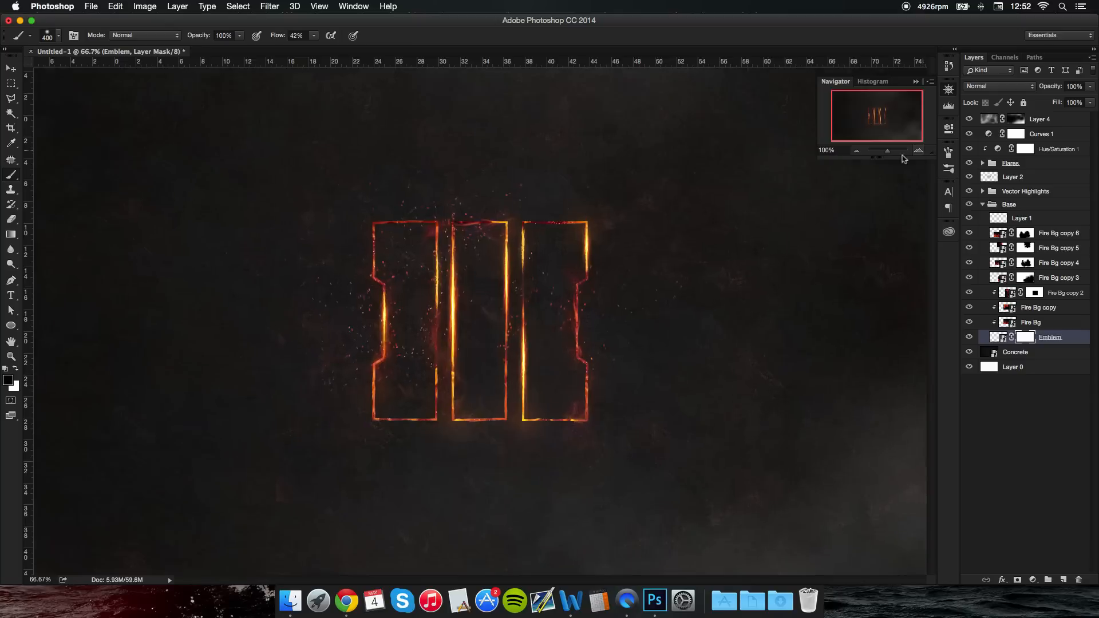
key("bracketleft")
key("bracketleft")
key("bracketleft")
key("bracketleft")
key("bracketleft")
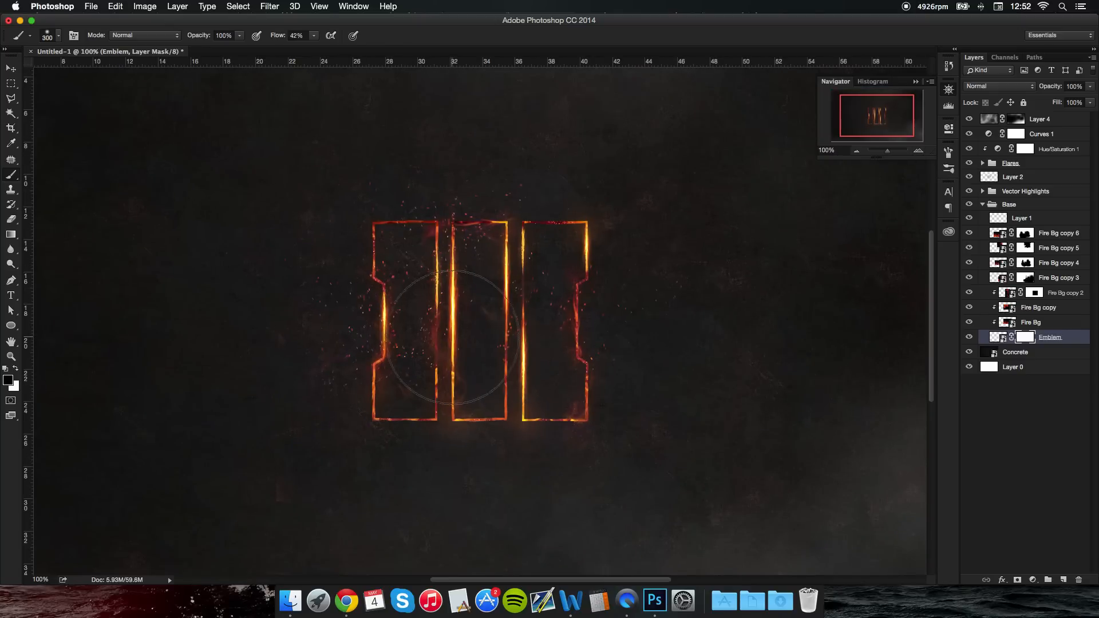
key("bracketleft")
key("bracketleft")
key("bracketleft")
key("bracketleft")
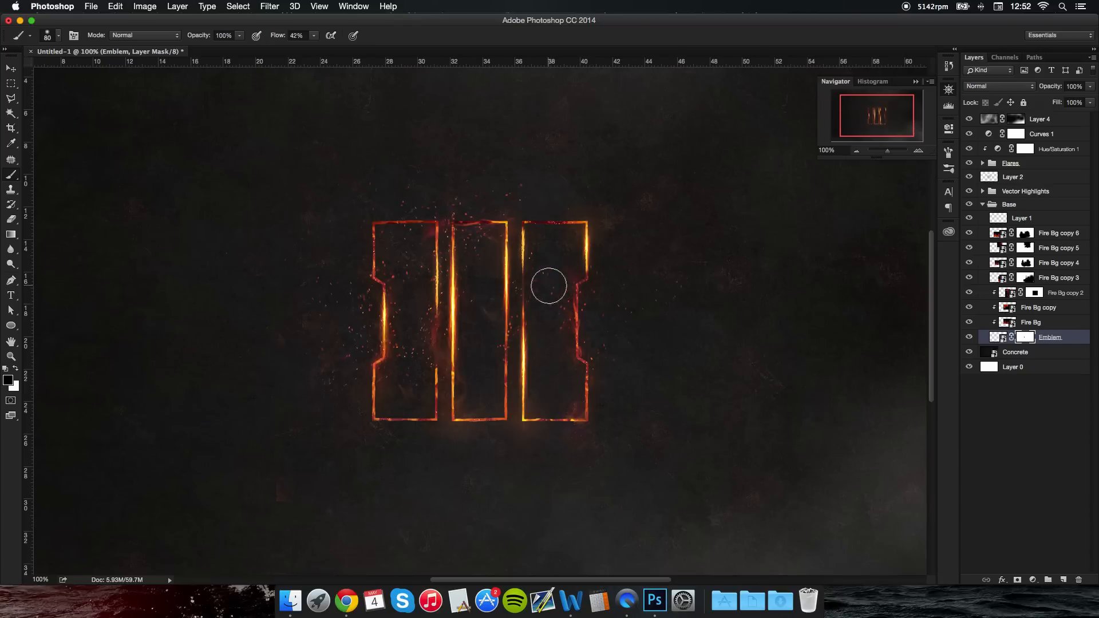
Step: Fade sections of the right bar's outline on the Emblem mask with a smaller black brush, undoing the stroke along its top edge
key("bracketleft")
key("bracketleft")
key("bracketleft")
left_click_drag(556, 222, 542, 221)
key("super+z")
left_click(852, 152)
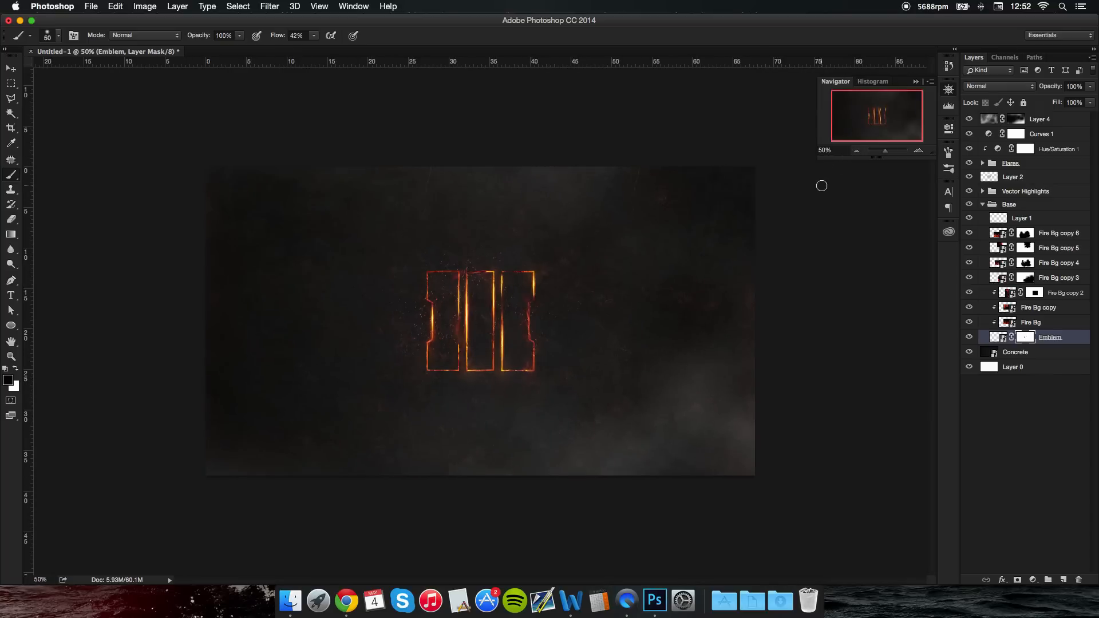
left_click(917, 151)
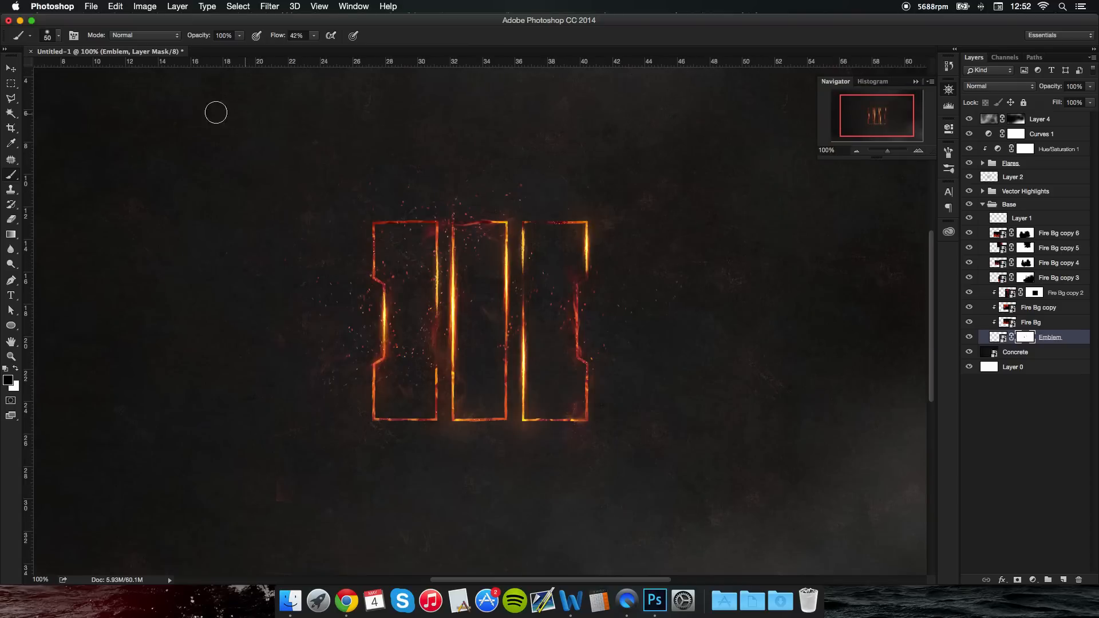
left_click(10, 68)
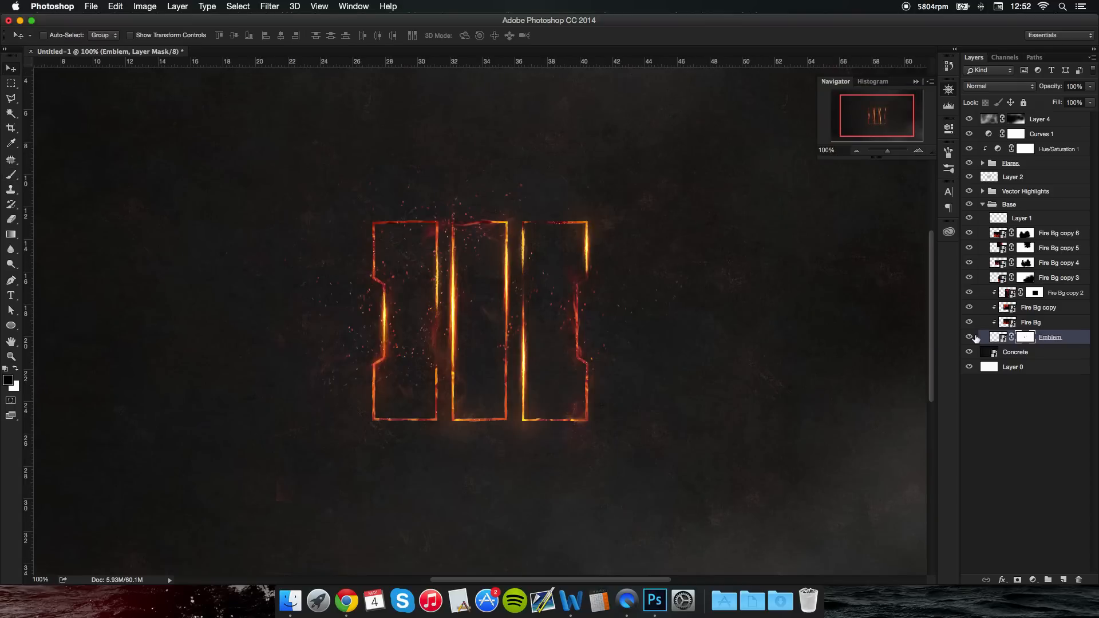
Step: Compare the artwork with the Emblem layer hidden and shown
left_click(968, 337)
left_click(968, 338)
left_click(968, 338)
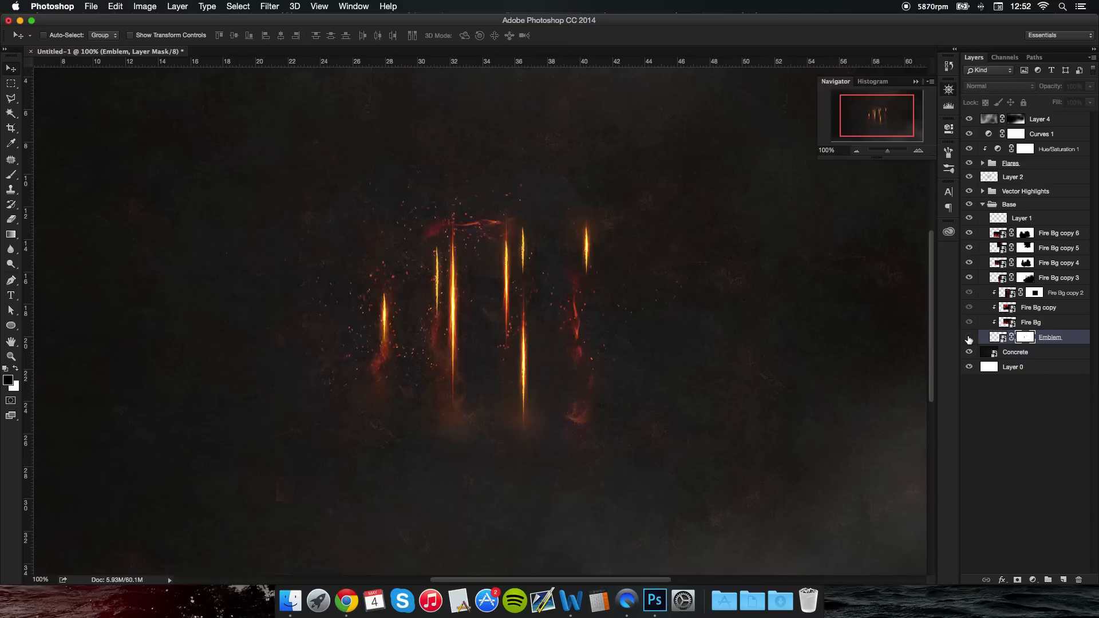
left_click(968, 338)
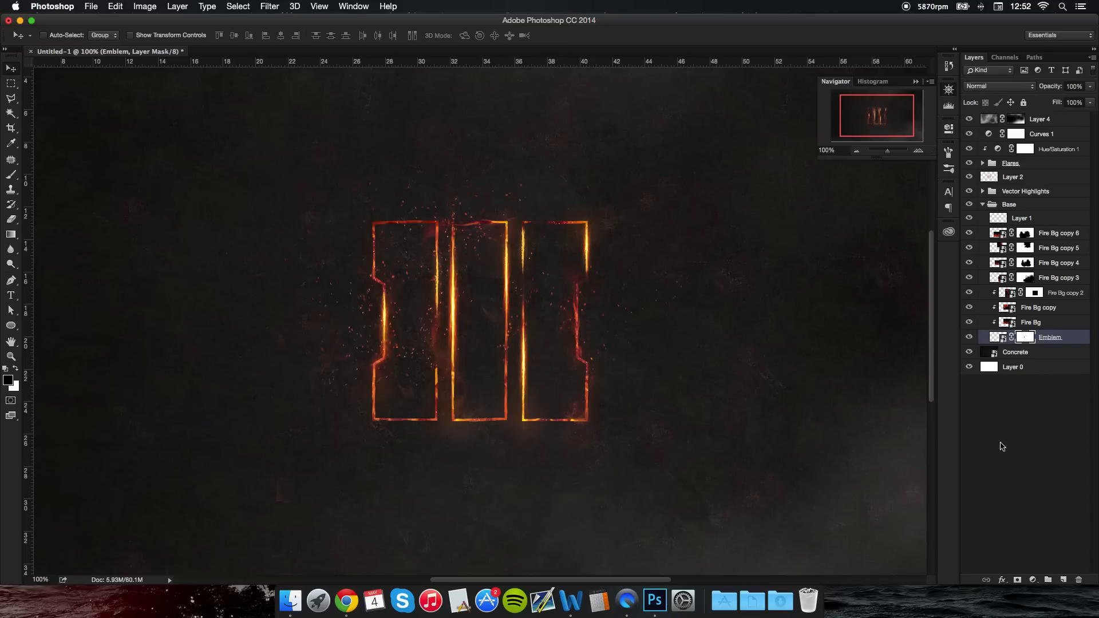
Step: Add a Hue/Saturation adjustment above all layers with Hue -7 and Saturation -12
left_click(857, 151)
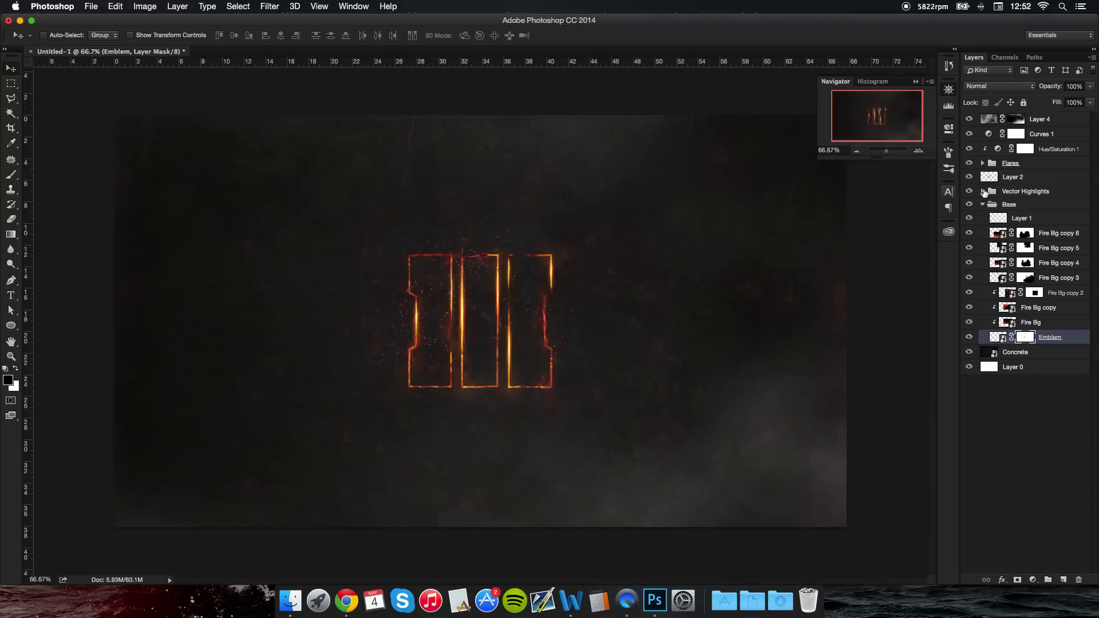
left_click(1058, 439)
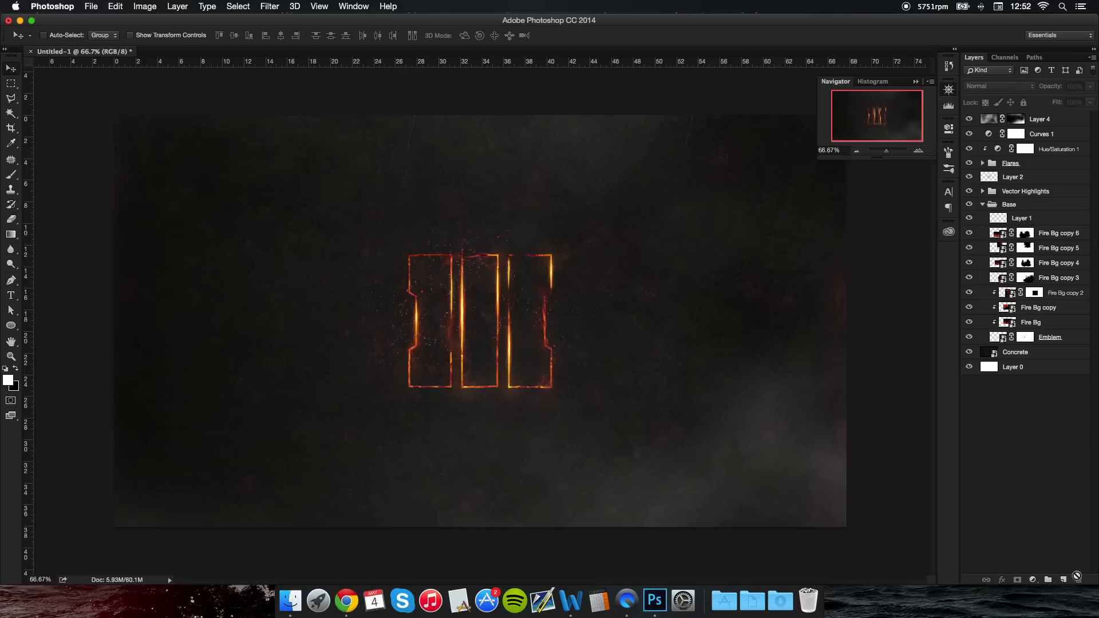
left_click(1032, 579)
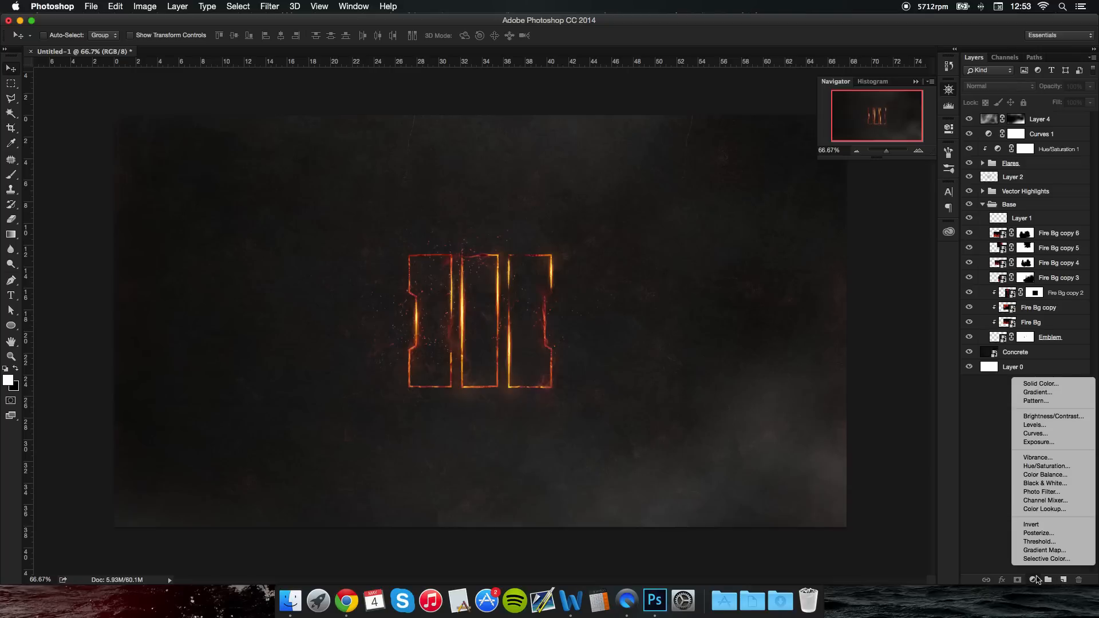
left_click(1043, 466)
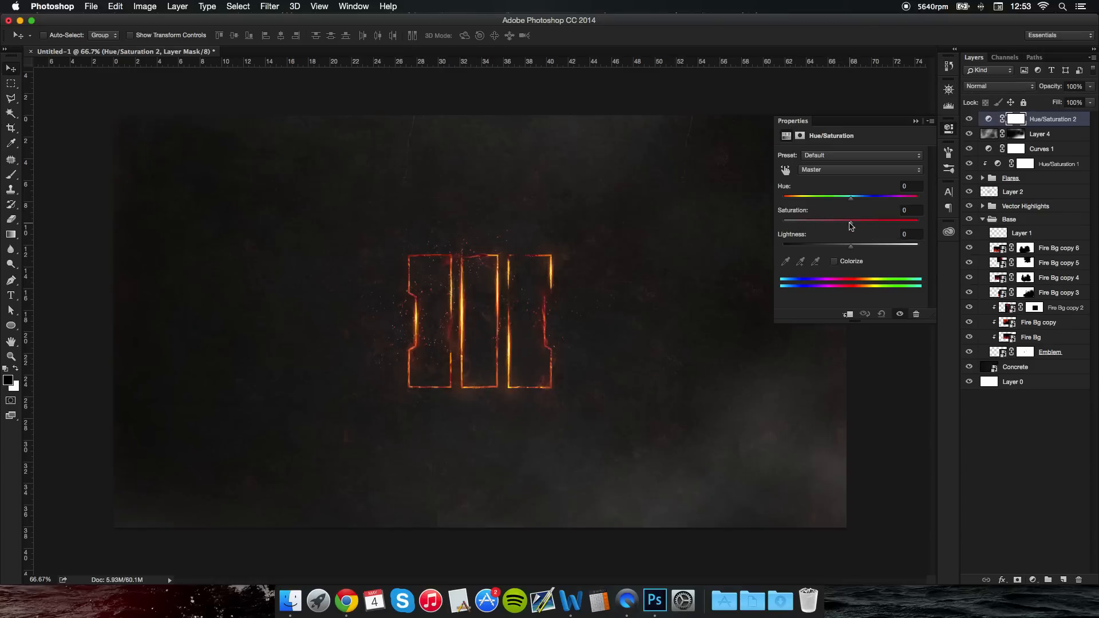
left_click_drag(850, 226, 844, 204)
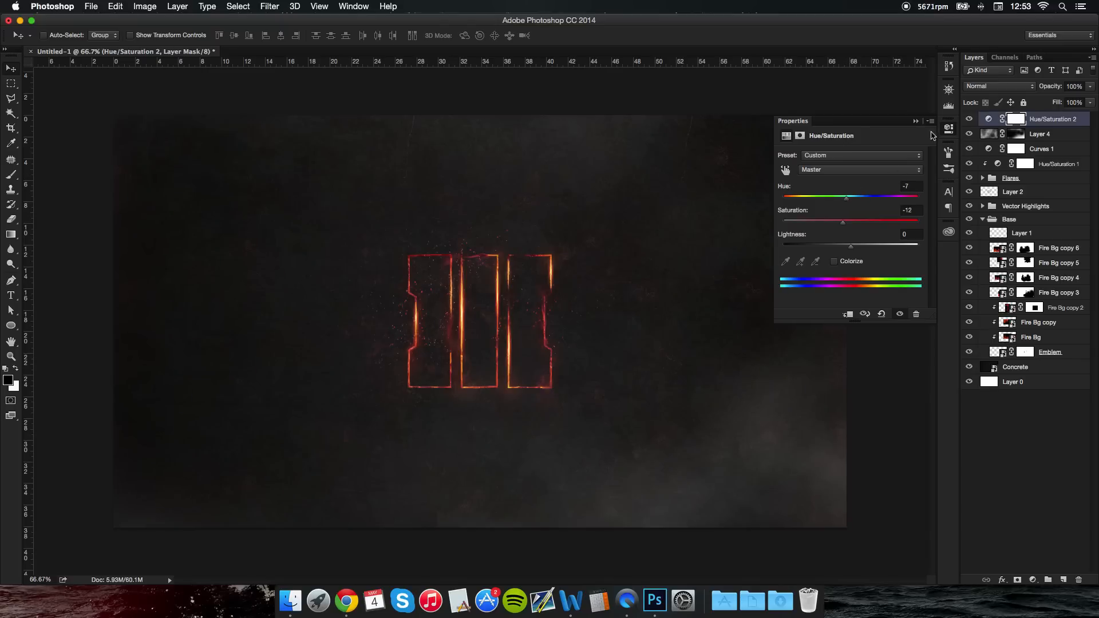
left_click(916, 121)
left_click(999, 453)
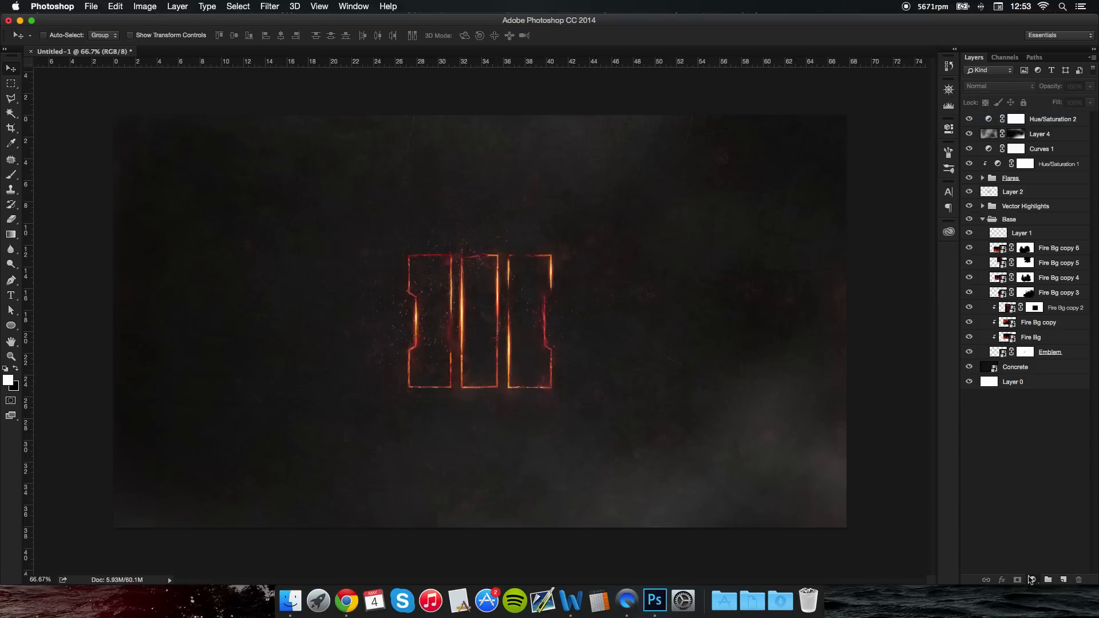
Step: Add a Curves adjustment at the top of the layer stack and pull its RGB curve down slightly to darken the image
left_click(1033, 580)
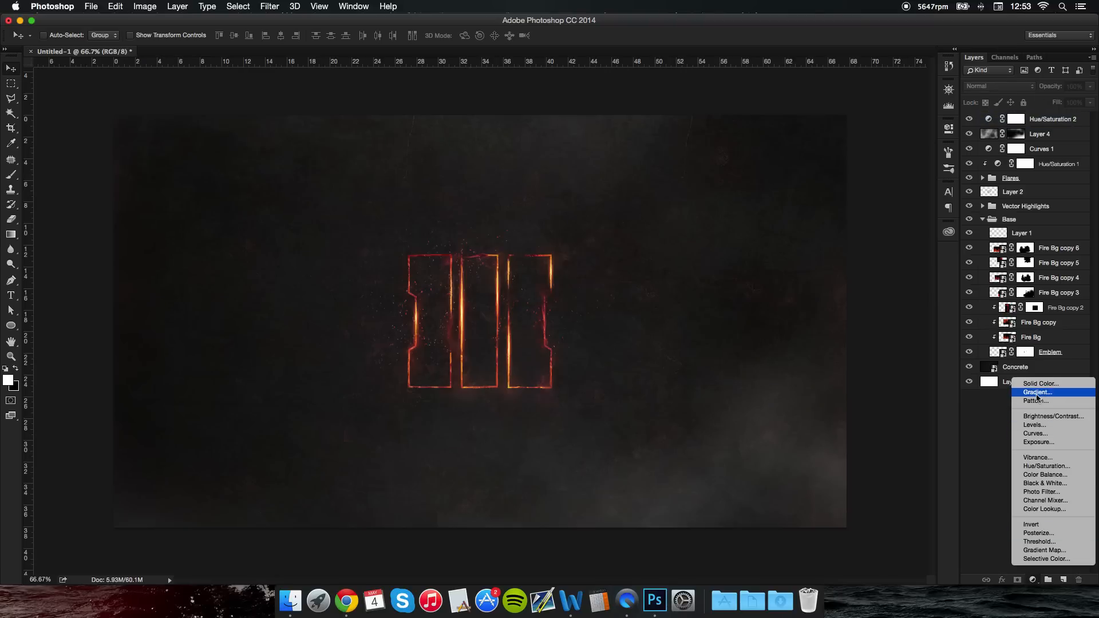
left_click(1038, 434)
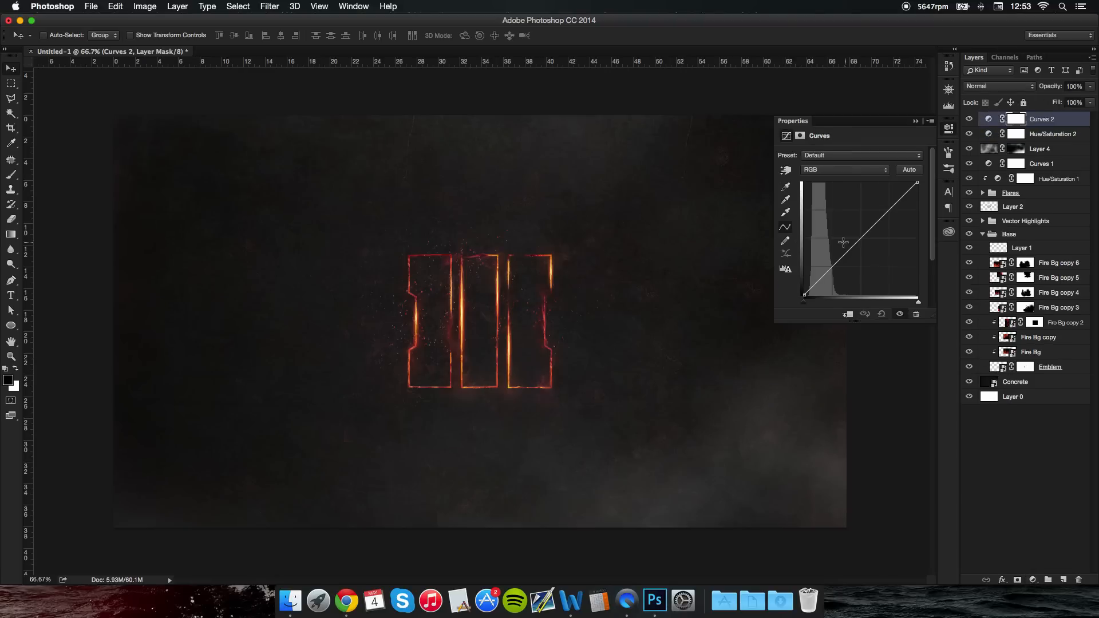
left_click_drag(843, 255, 844, 262)
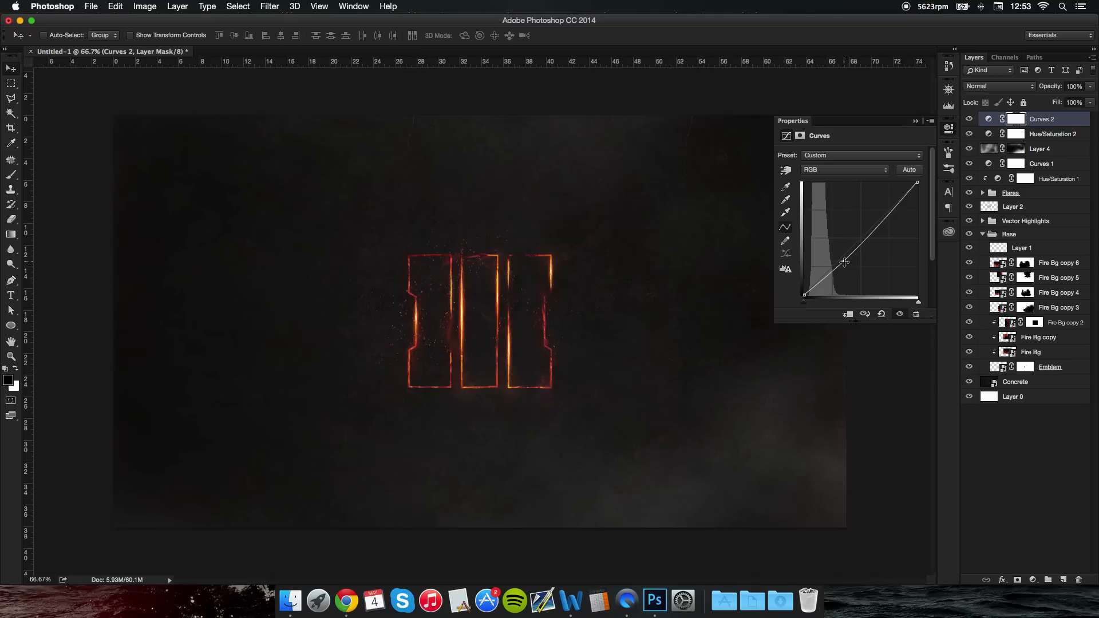
Step: Pull the midtones of the Red and Green curves down slightly in the new Curves adjustment
left_click(841, 170)
left_click(830, 178)
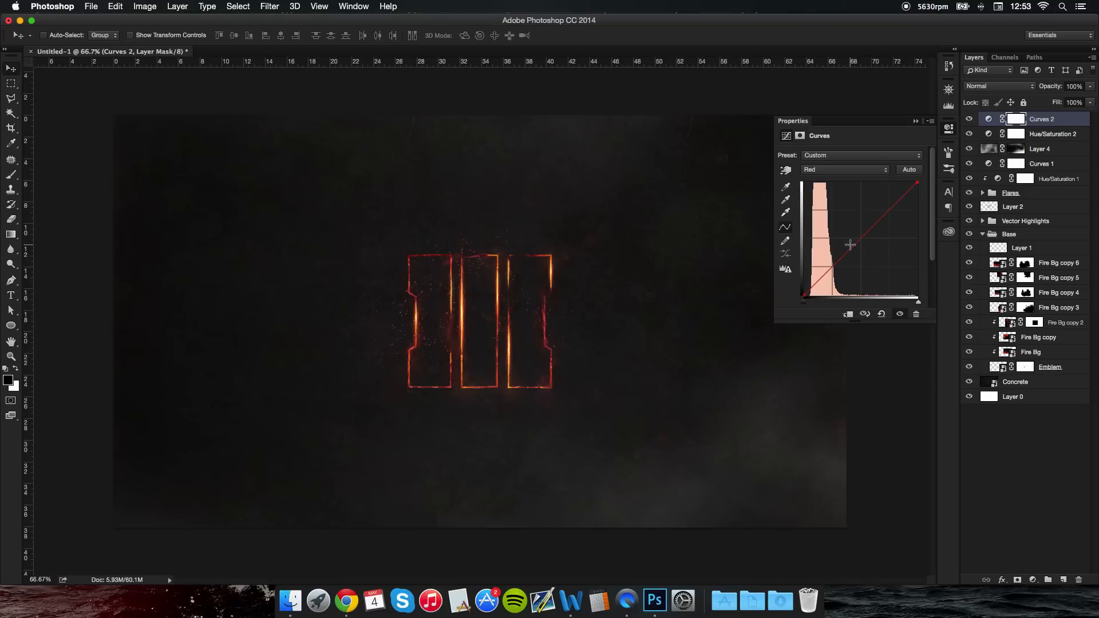
left_click_drag(850, 245, 854, 250)
left_click(856, 171)
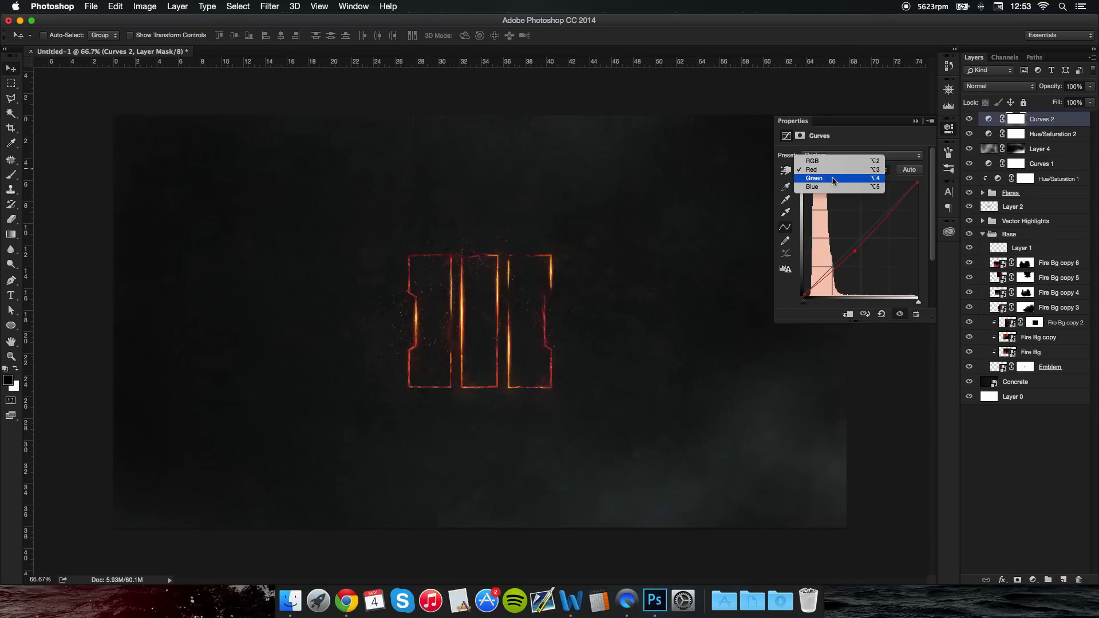
left_click(832, 179)
left_click_drag(853, 245, 857, 247)
Step: Shape the Blue curve with a slightly raised shadow point and a slightly lowered highlight point, and bring back the Navigator
left_click(845, 171)
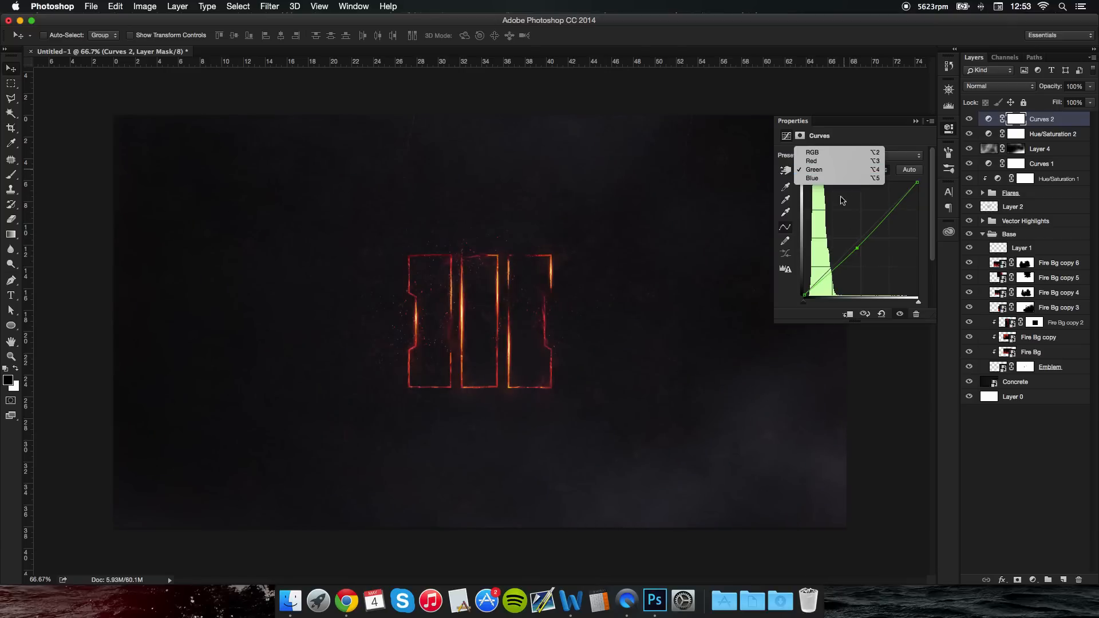
left_click(829, 178)
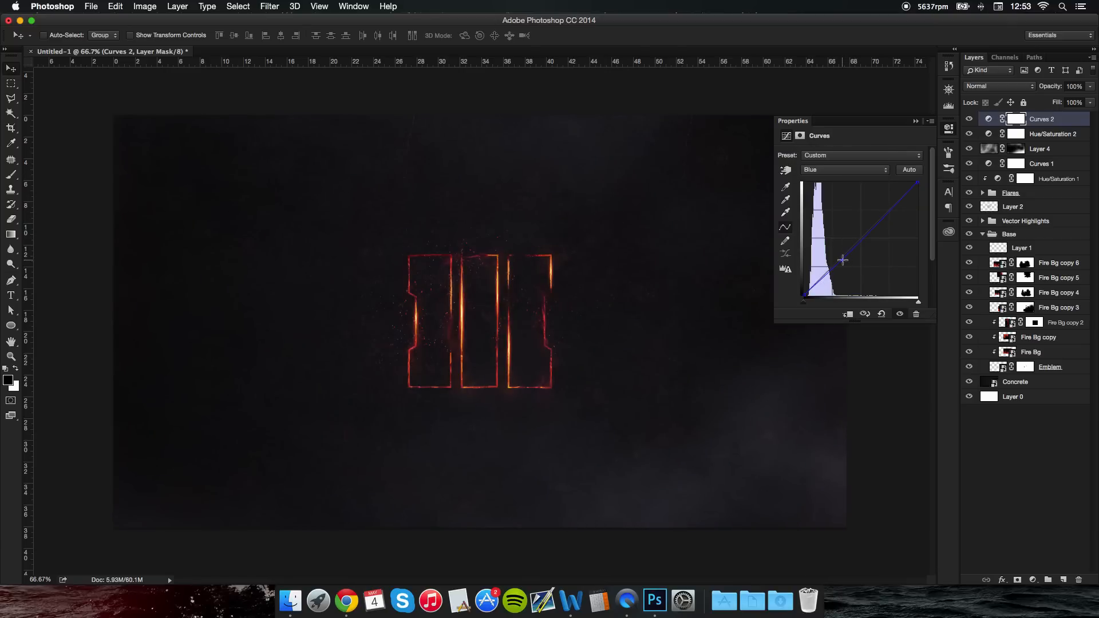
left_click_drag(843, 260, 843, 263)
left_click_drag(881, 222, 882, 223)
left_click_drag(843, 262, 838, 258)
left_click_drag(882, 223, 880, 224)
left_click_drag(840, 259, 838, 258)
left_click_drag(880, 222, 882, 222)
left_click_drag(836, 258, 839, 259)
left_click(914, 121)
left_click(948, 90)
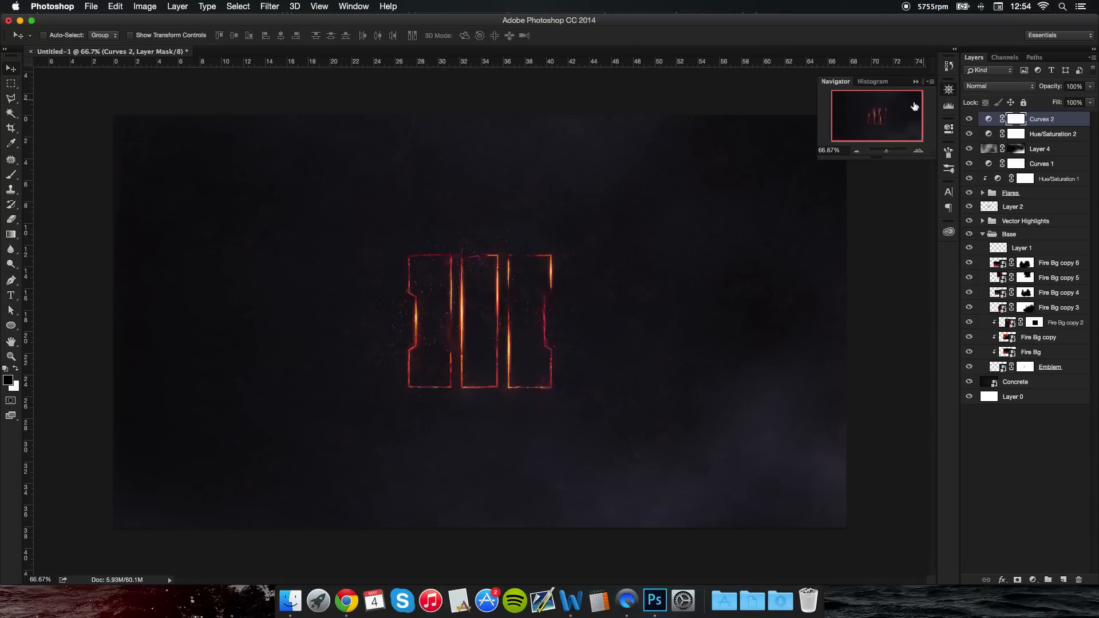
Step: Lower the saturation a little further in the Hue/Saturation adjustment directly below Curves 2
left_click(854, 153)
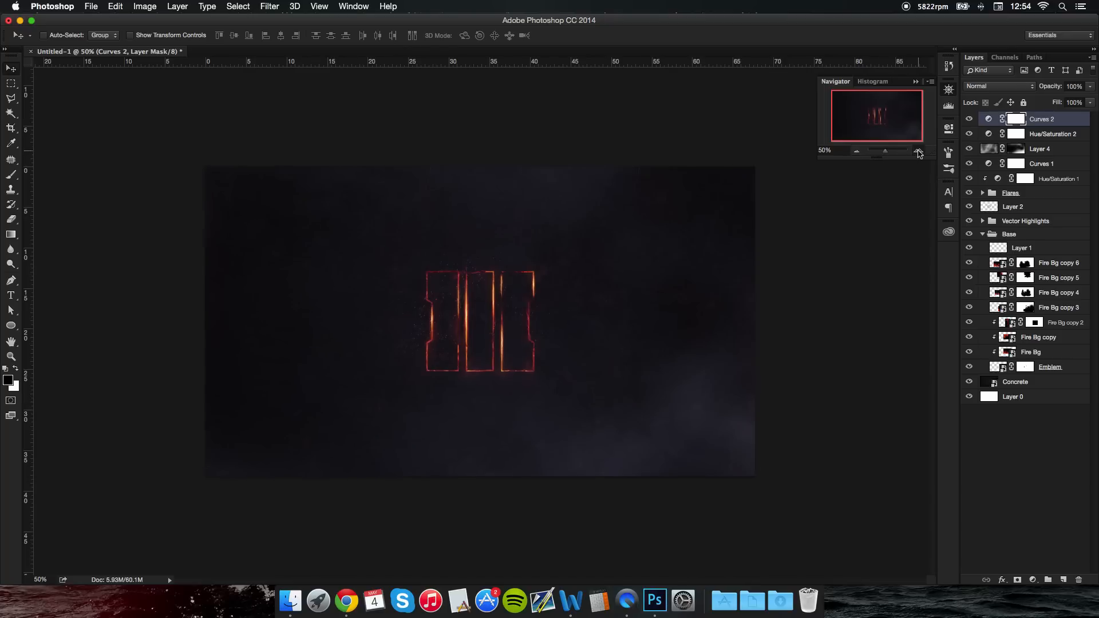
left_click(918, 152)
left_click(989, 135)
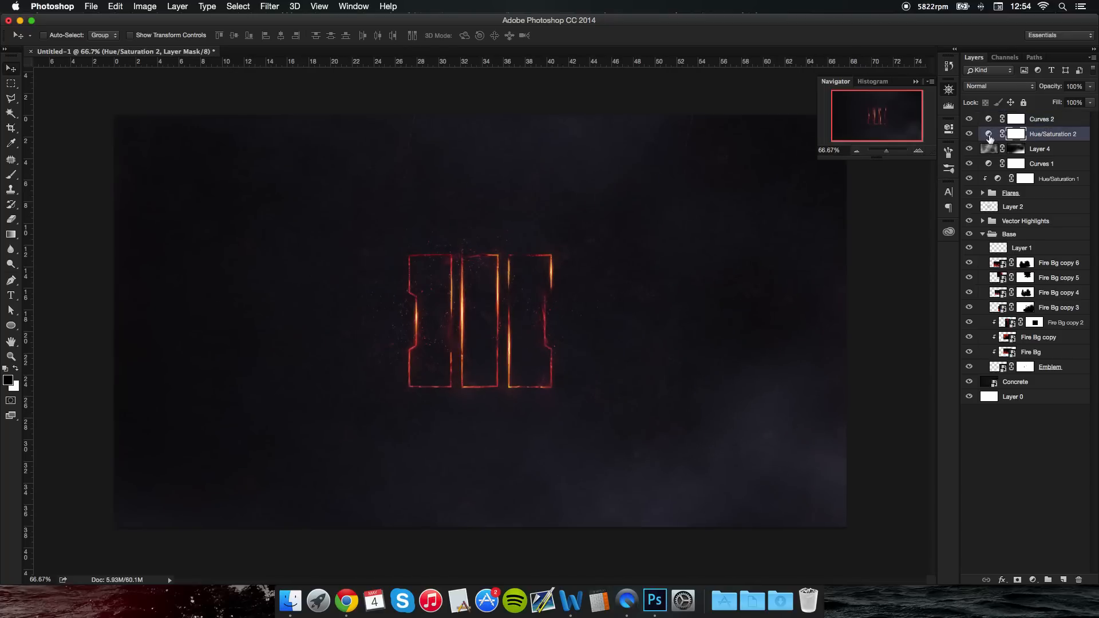
double_click(988, 135)
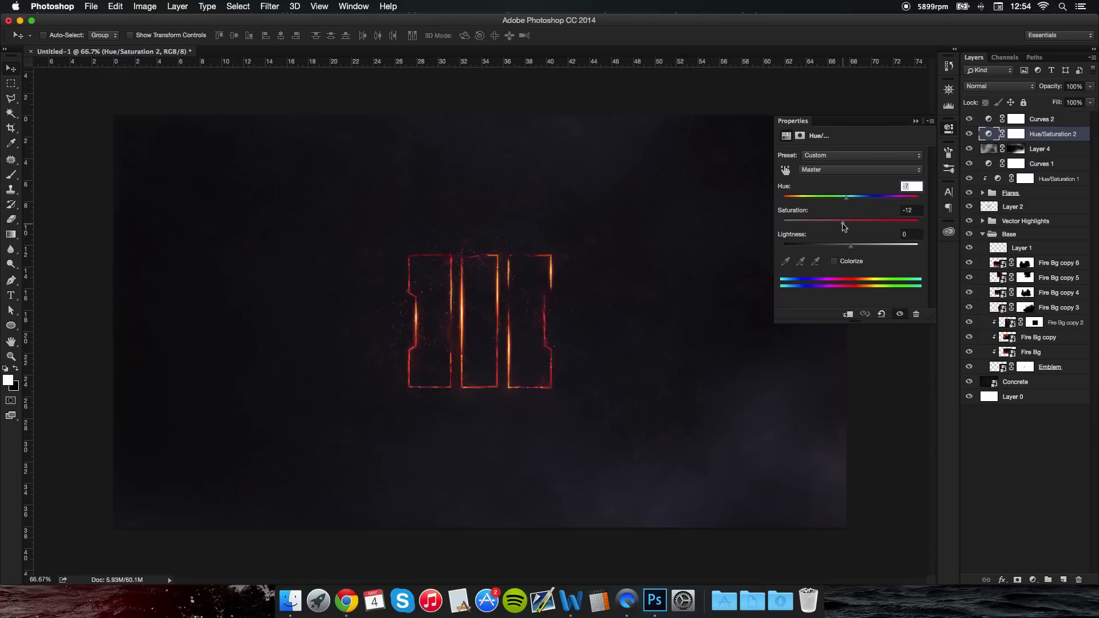
left_click_drag(840, 223, 831, 223)
left_click(916, 121)
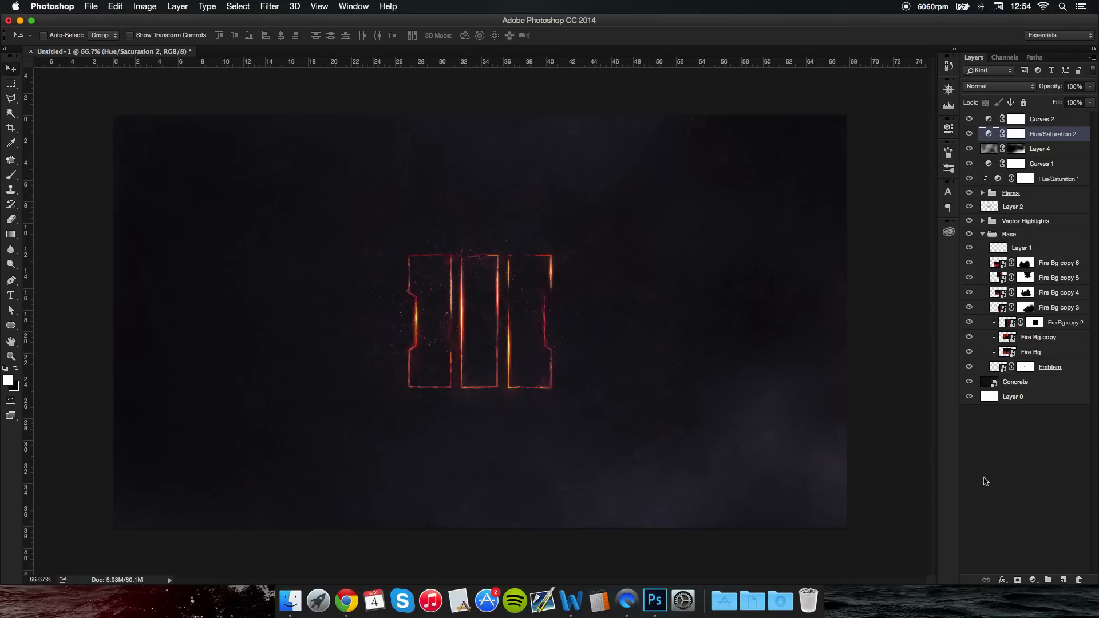
Step: Add a Photo Filter adjustment with Warming Filter (85) above all layers and raise its density
left_click(1007, 542)
left_click(1032, 580)
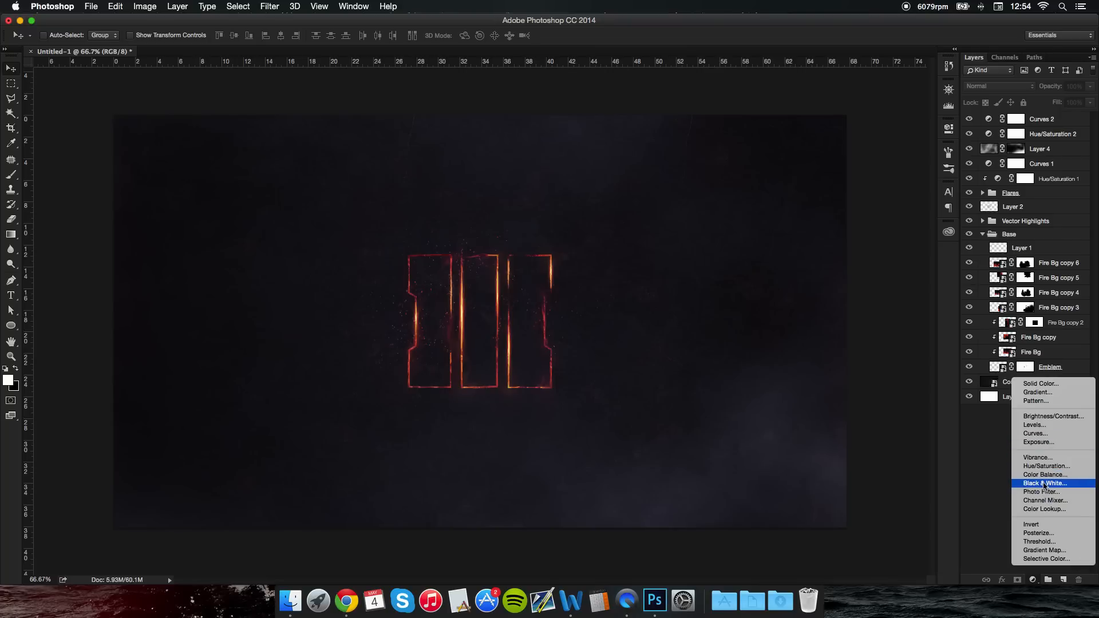
left_click(1042, 494)
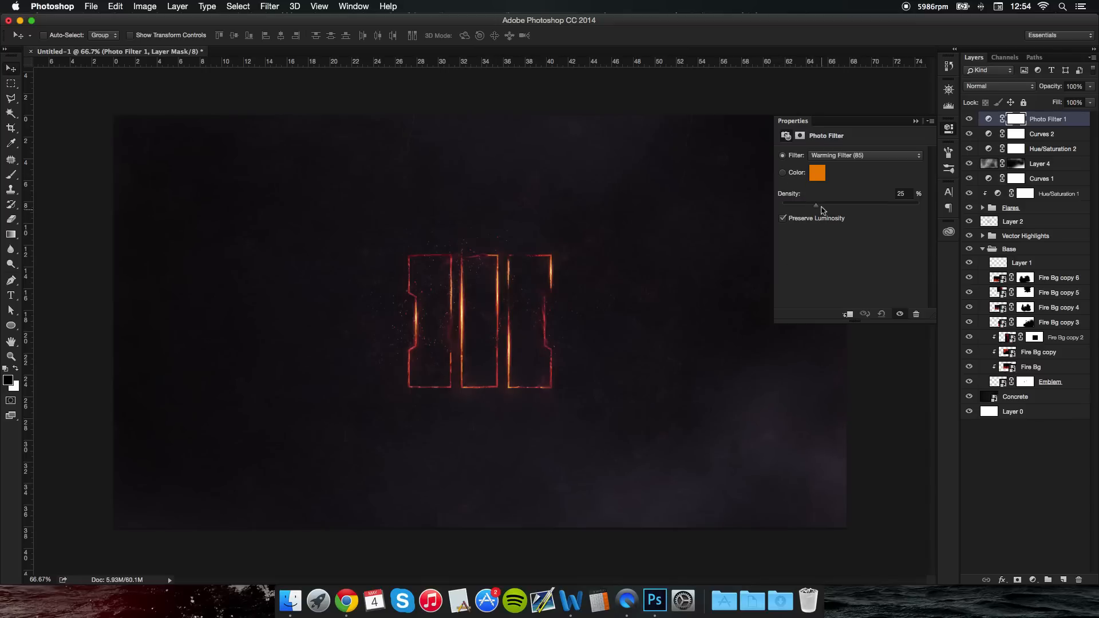
left_click_drag(826, 206, 847, 206)
left_click(916, 121)
Step: Add a Color Balance adjustment above all layers and shift the midtones toward blue with a Yellow-Blue value of +13
left_click(1000, 430)
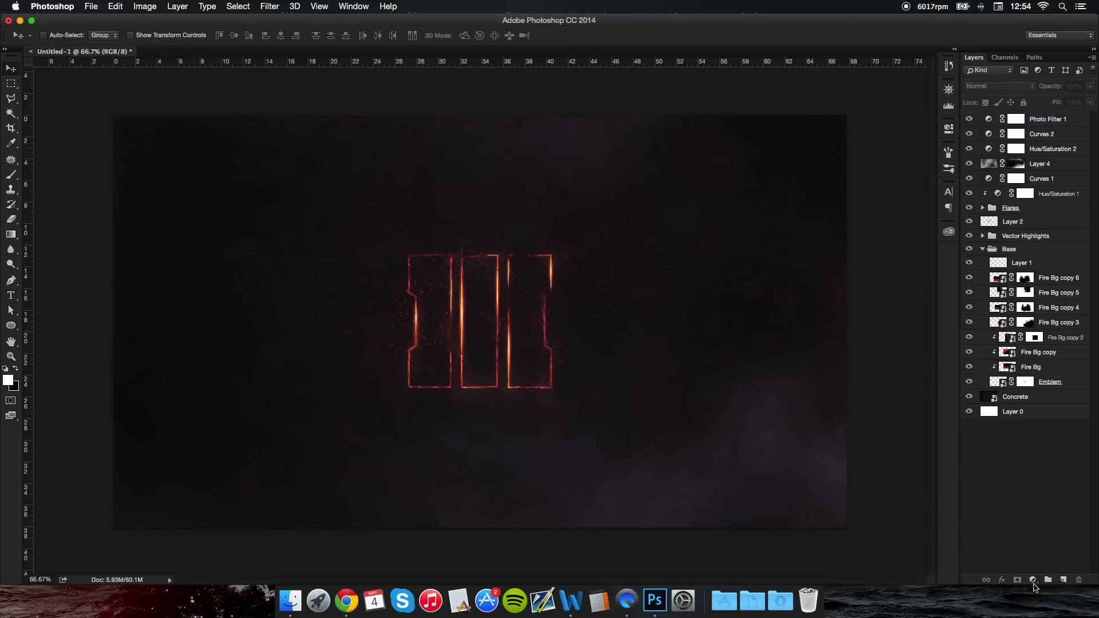
left_click(1032, 579)
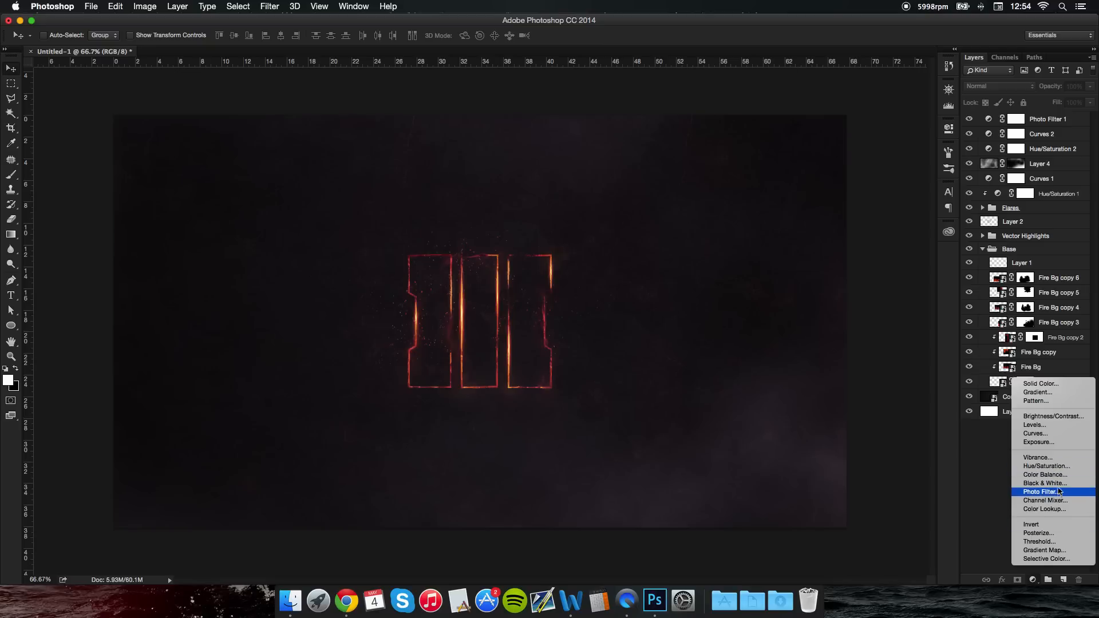
left_click(1045, 474)
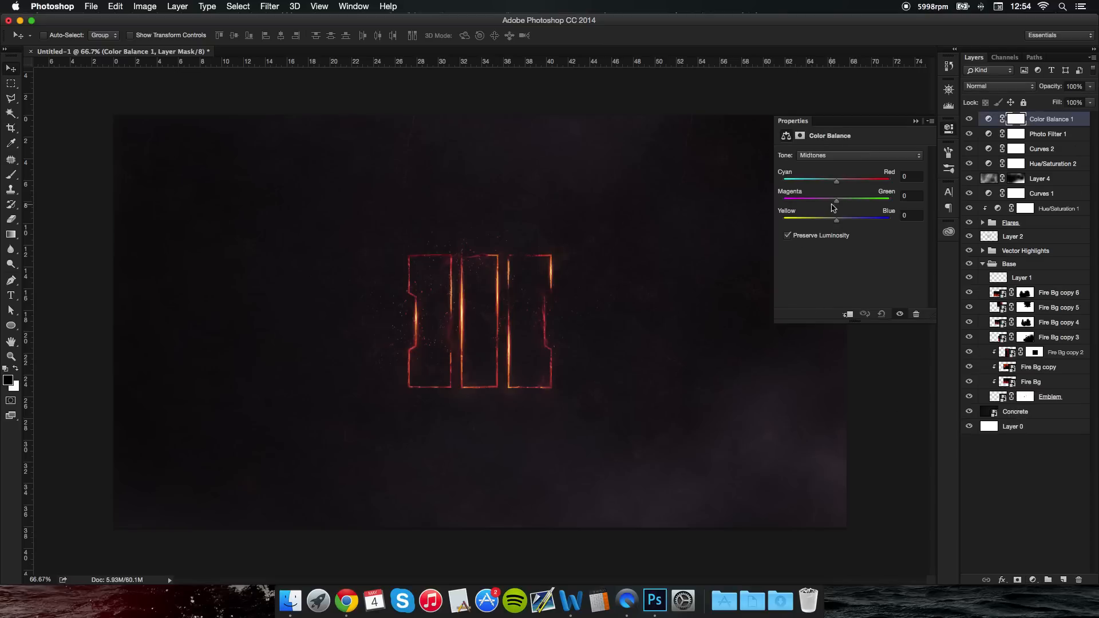
left_click_drag(836, 221, 843, 225)
left_click(915, 121)
left_click(1031, 580)
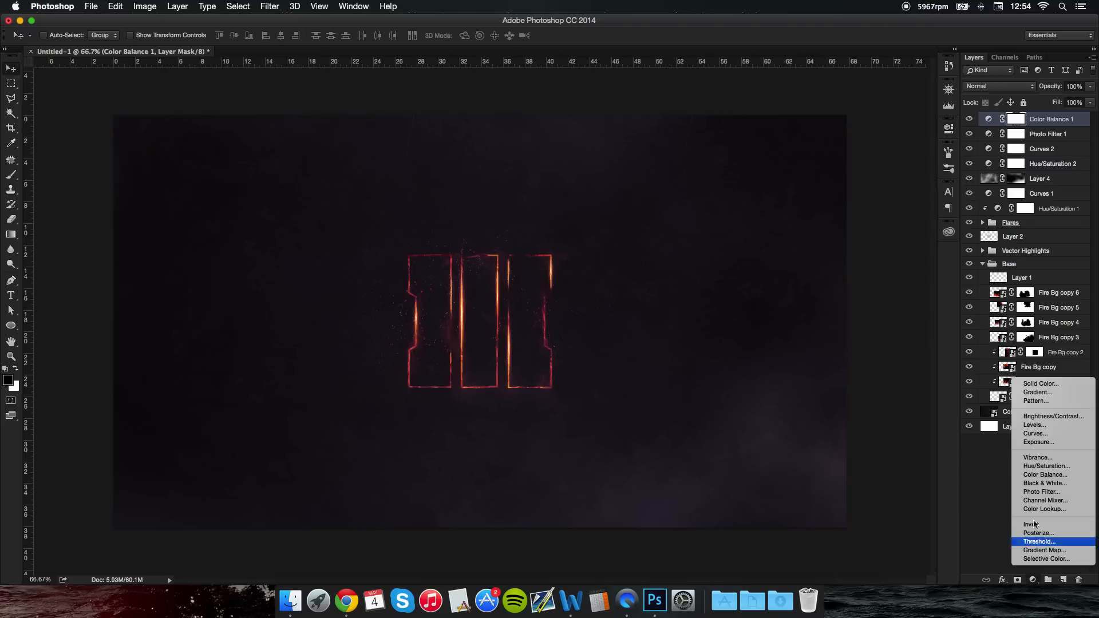
left_click(1033, 434)
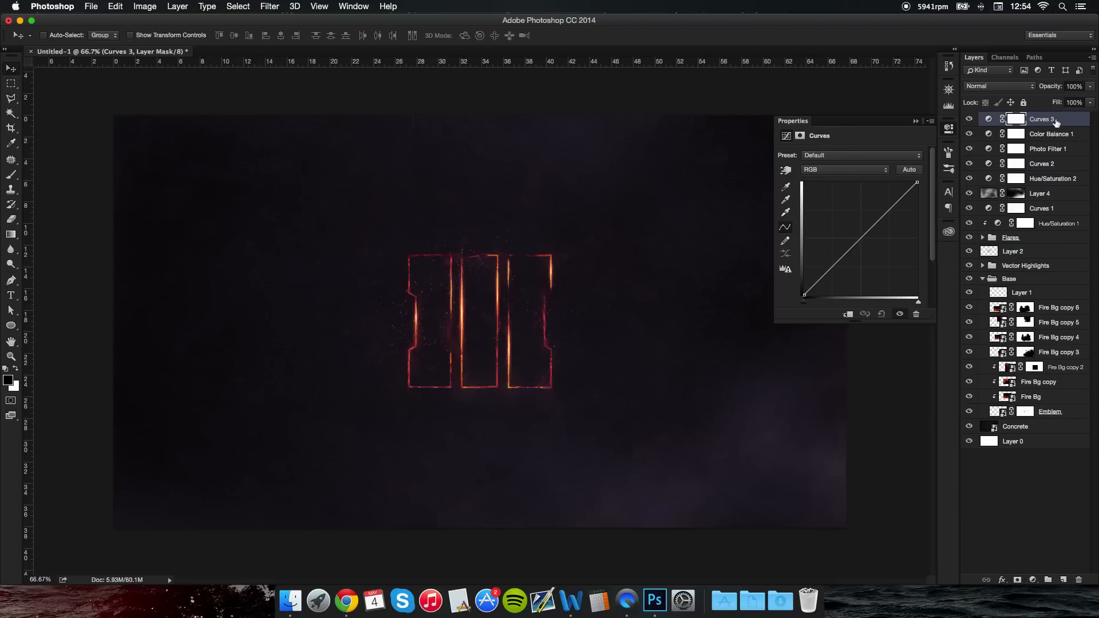
key("super+z")
Step: Add a second Photo Filter adjustment at the top of the stack with a custom bright red color at 25% density
left_click(1031, 580)
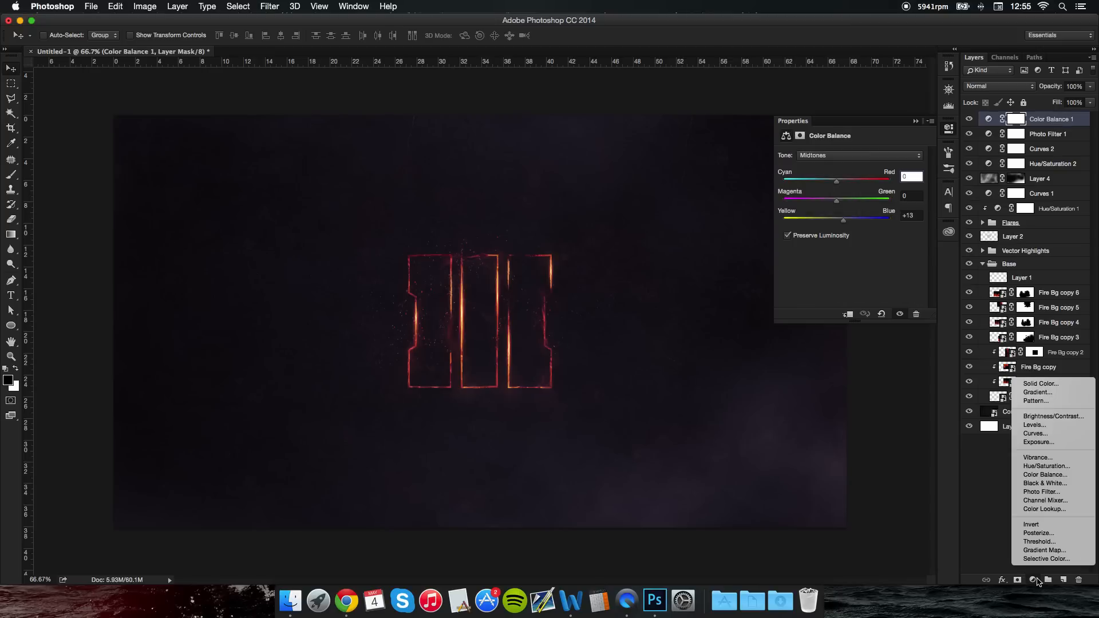
left_click(1042, 492)
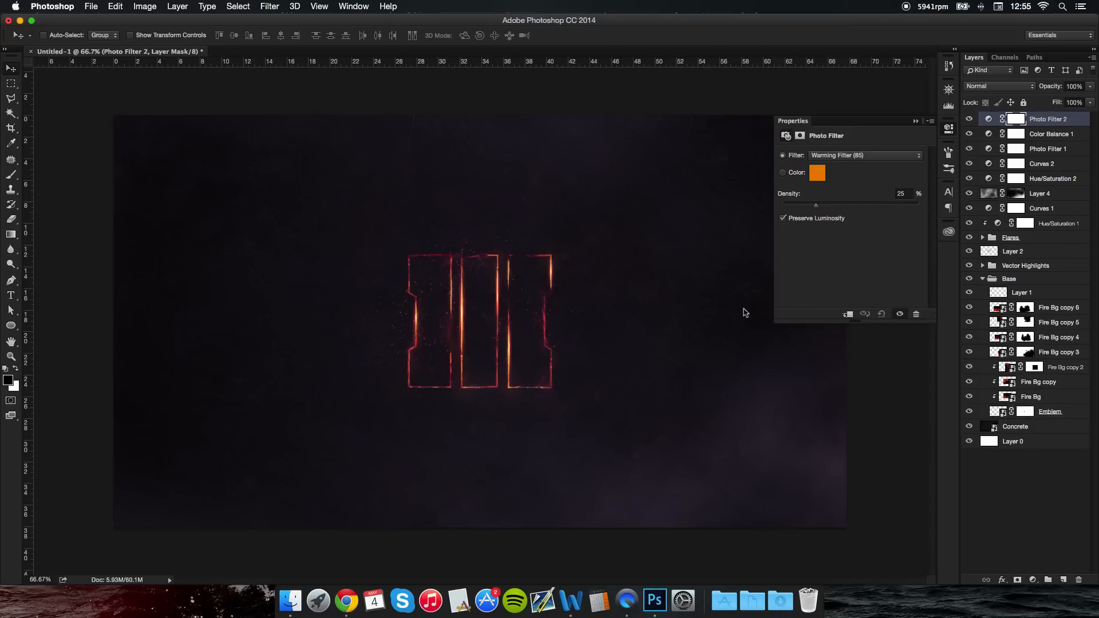
left_click(822, 169)
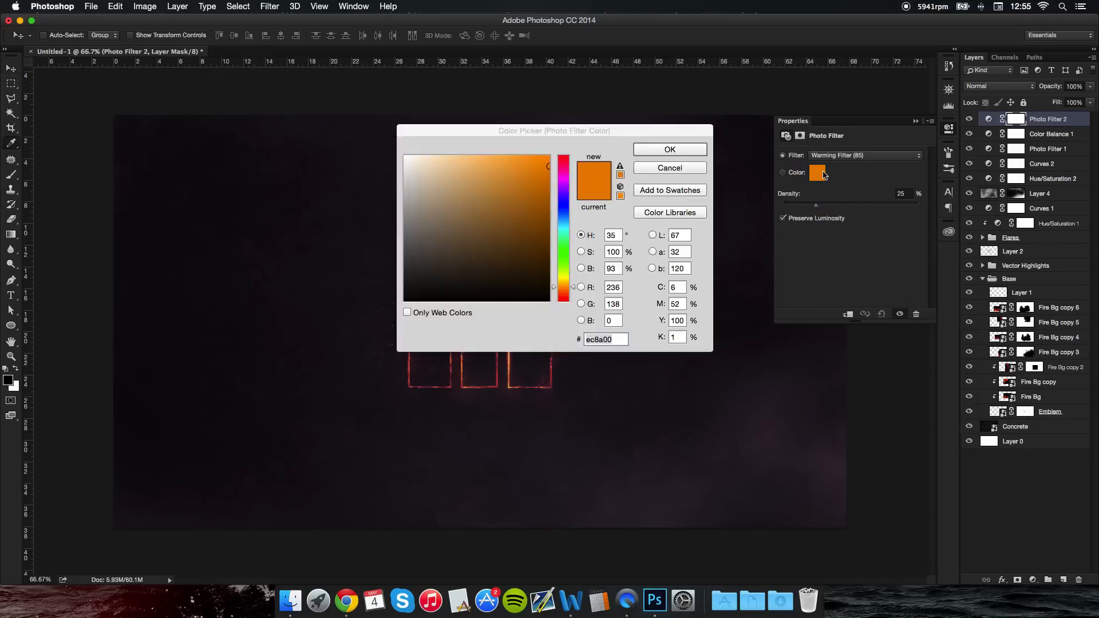
left_click_drag(574, 127, 817, 159)
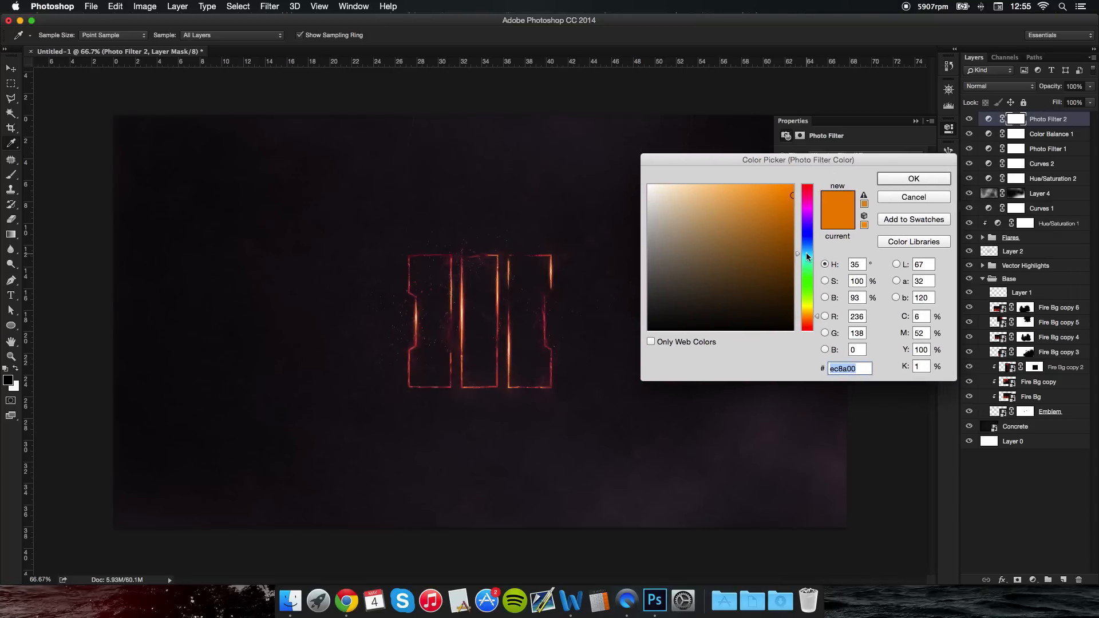
left_click(806, 253)
left_click(761, 232)
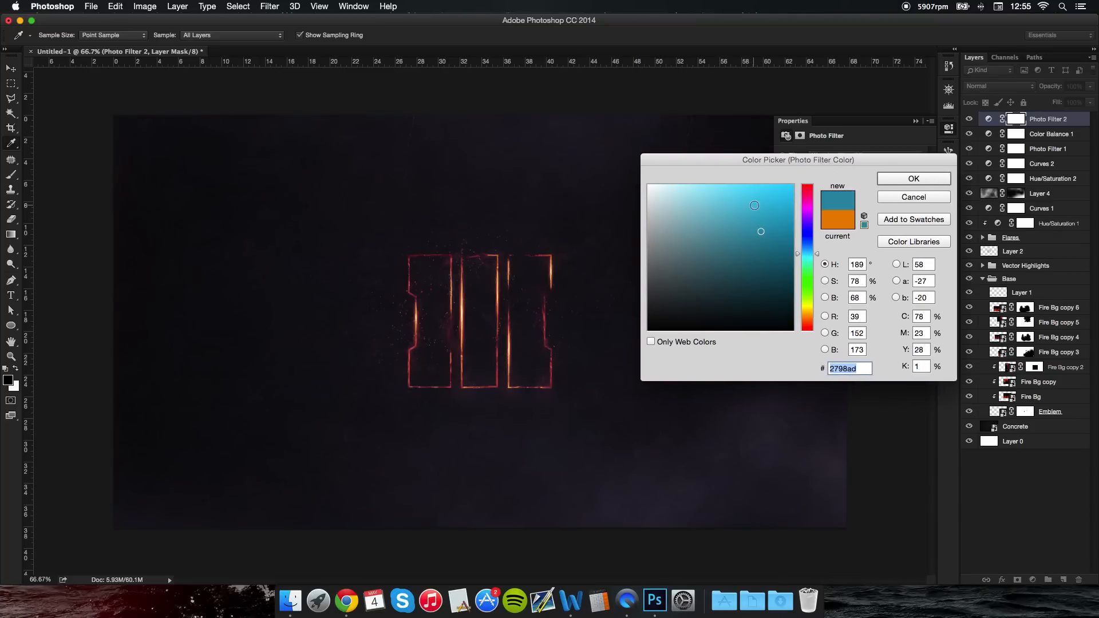
left_click(754, 206)
left_click(779, 212)
left_click_drag(801, 251, 808, 208)
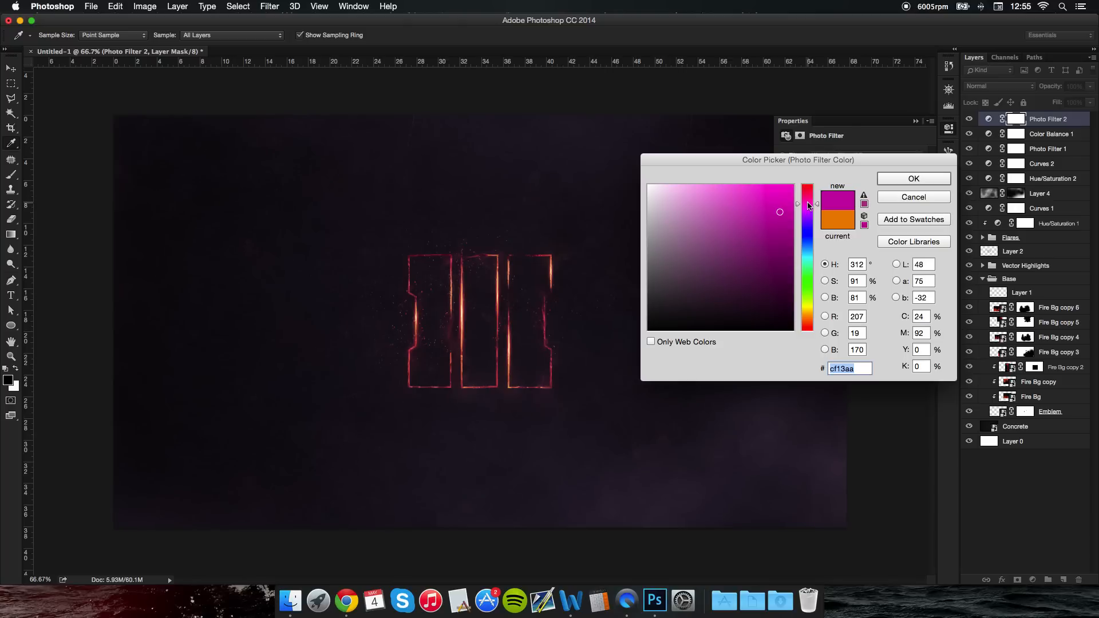
mouse_move(807, 206)
left_mouse_down()
mouse_move(808, 193)
mouse_move(809, 331)
left_mouse_up()
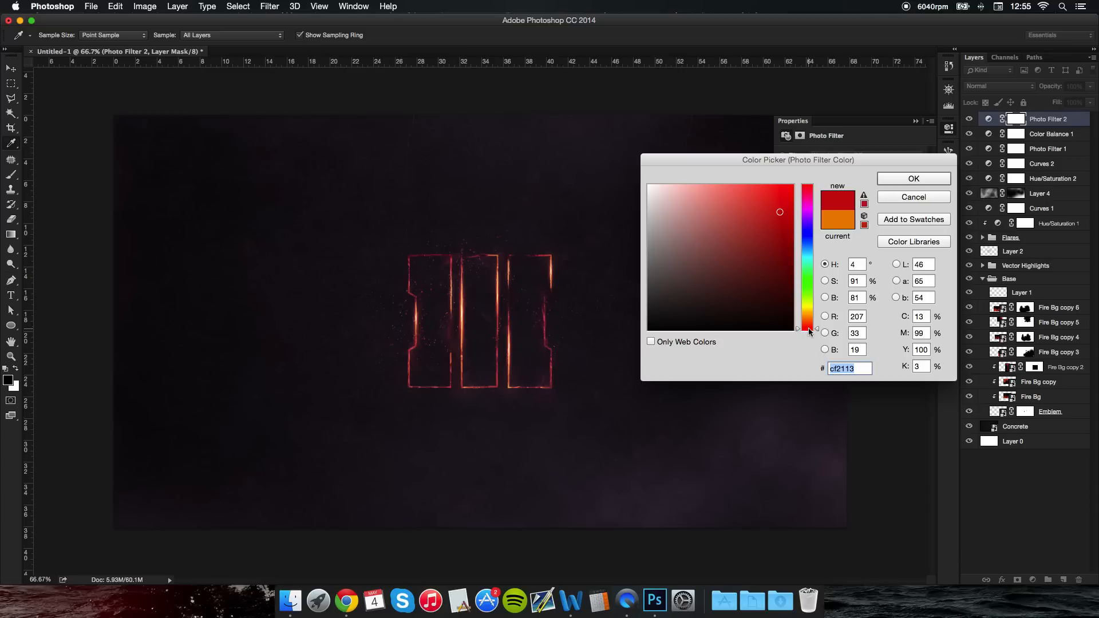
mouse_move(779, 204)
left_mouse_down()
mouse_move(765, 198)
mouse_move(775, 199)
left_mouse_up()
left_click(927, 175)
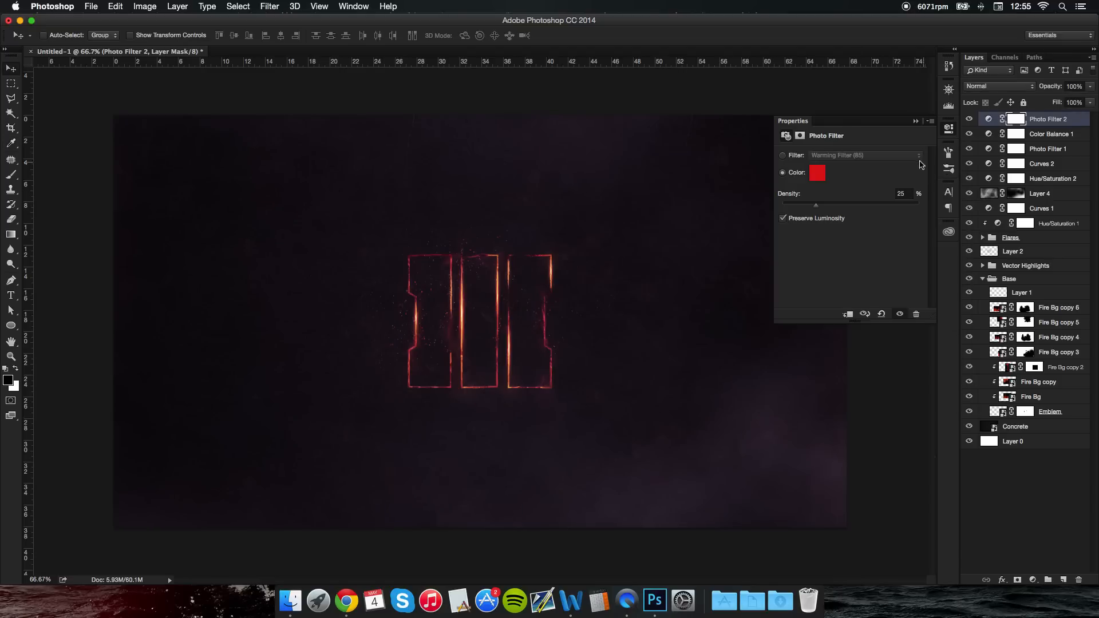
Step: Reduce the opacity of the top four adjustment layers, from Curves 2 to Photo Filter 2, to 79% together
left_click(949, 89)
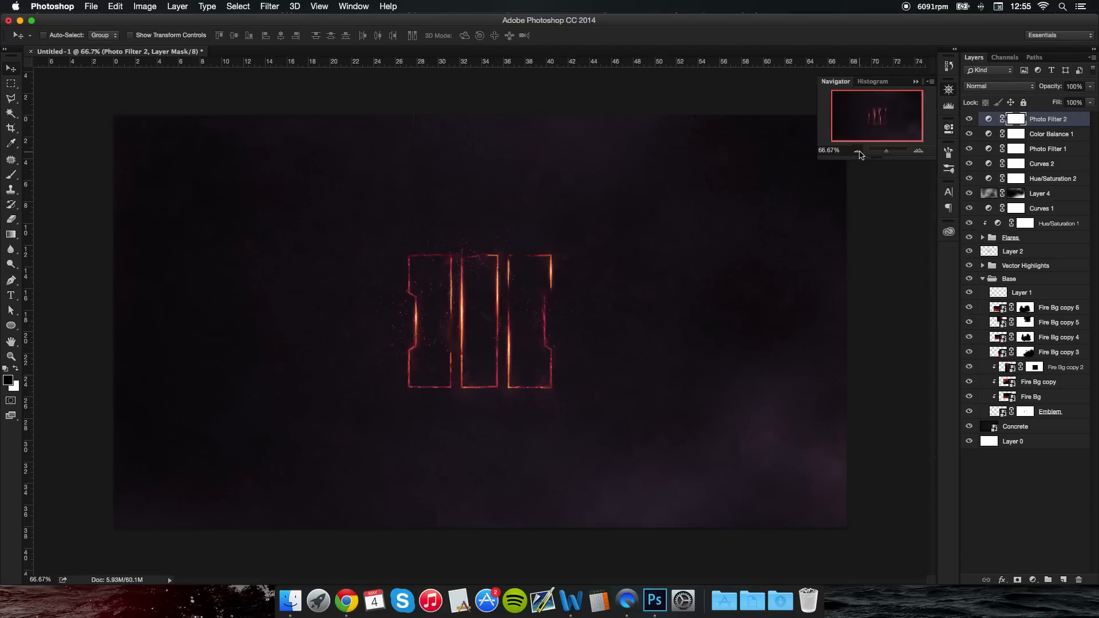
left_click(857, 152)
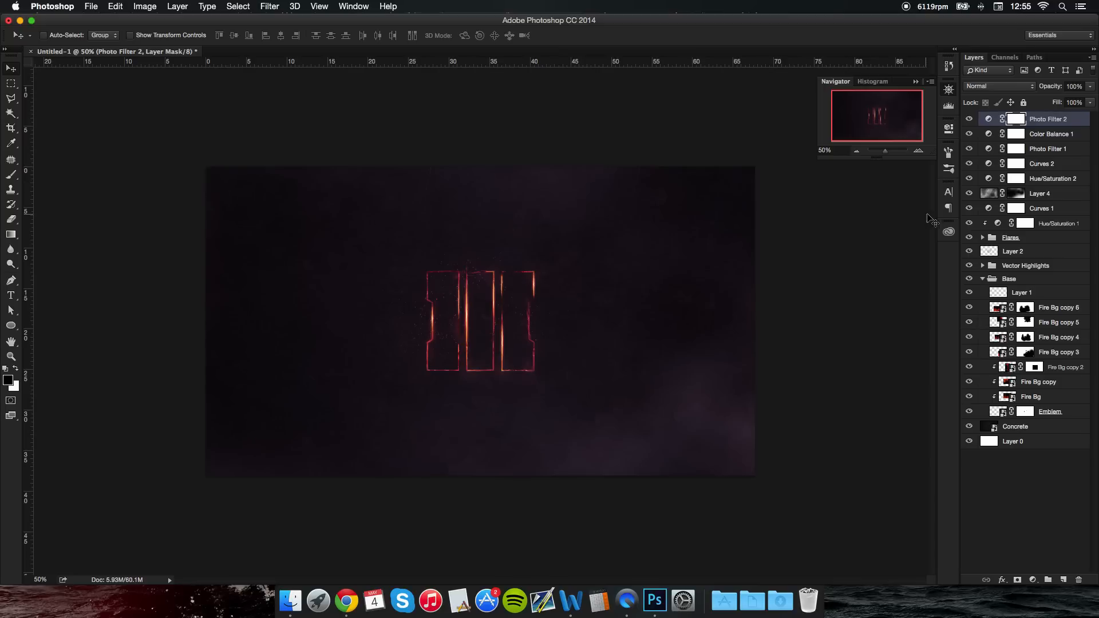
left_click(1051, 163)
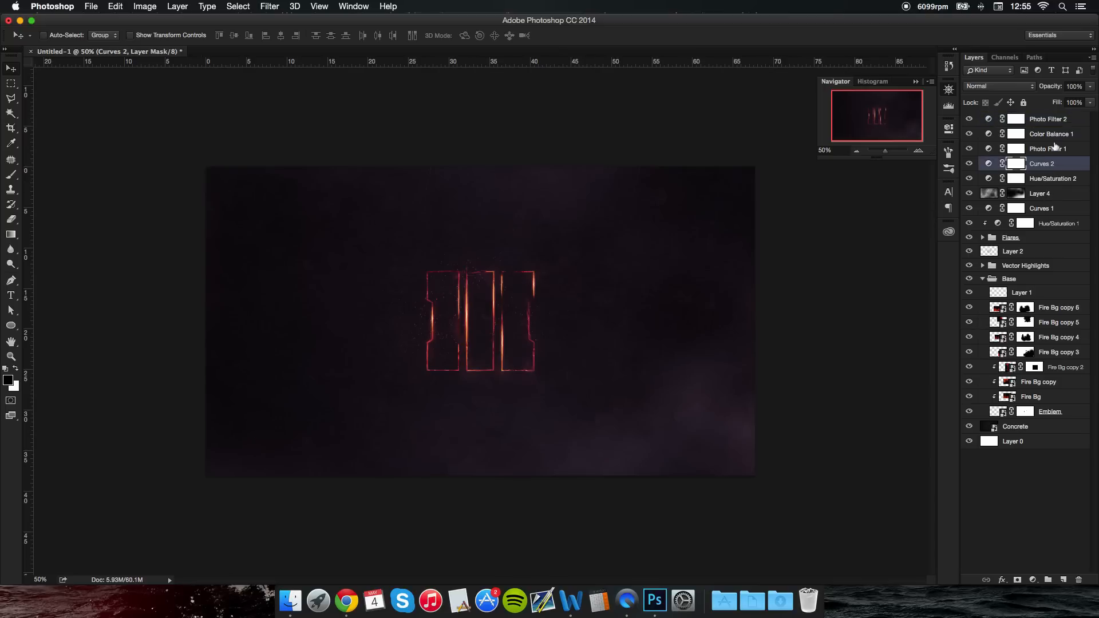
left_click(1055, 119, "shift")
left_click(1089, 85)
left_click_drag(1090, 98, 1072, 102)
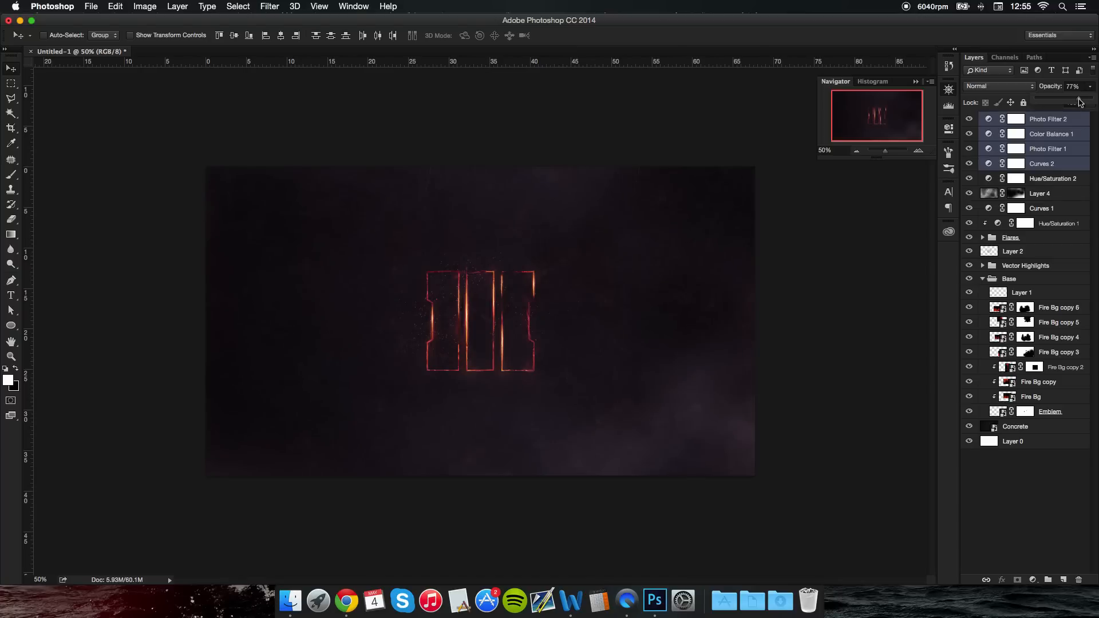
left_click(1042, 488)
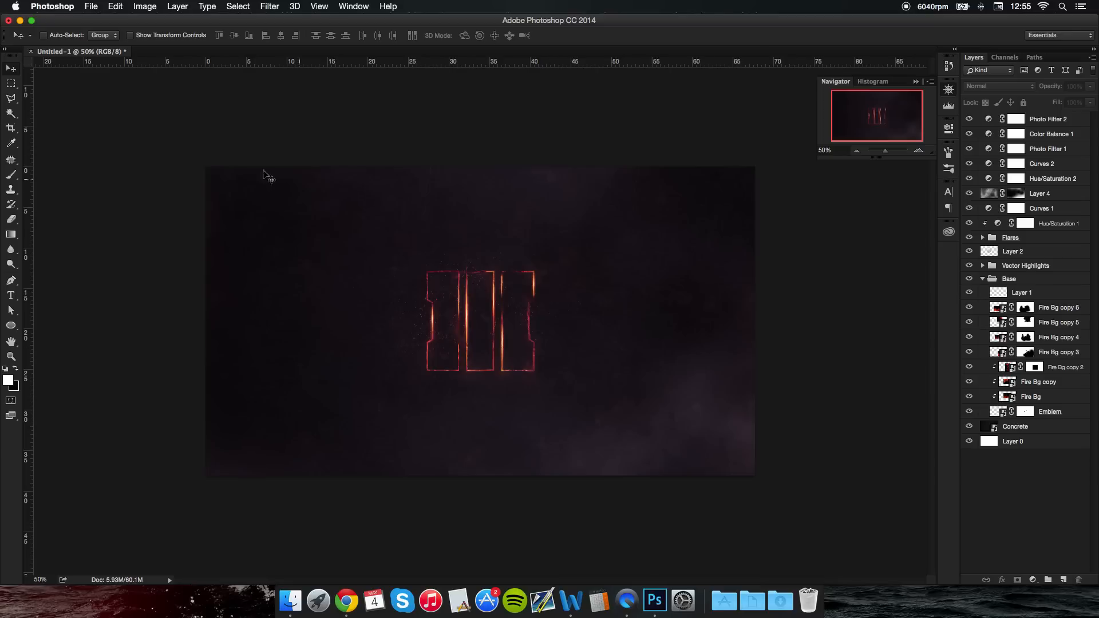
Step: Switch to Finder and place maxresdefault.jpg from the Tutorial 2 folder on the Desktop into the Photoshop document
left_click(100, 7)
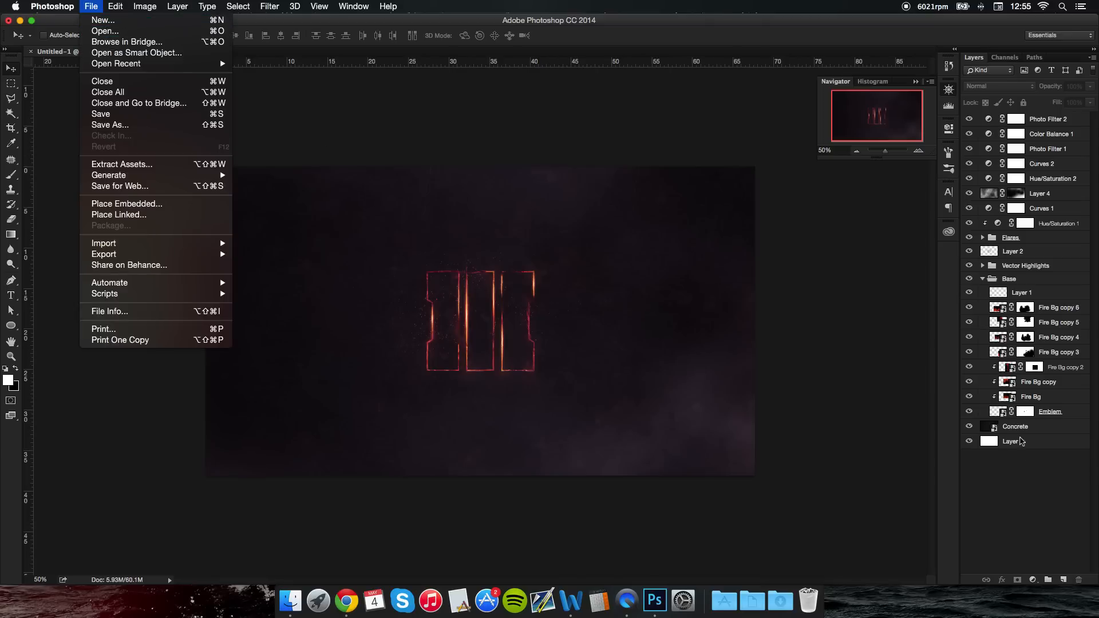
left_click(1069, 527)
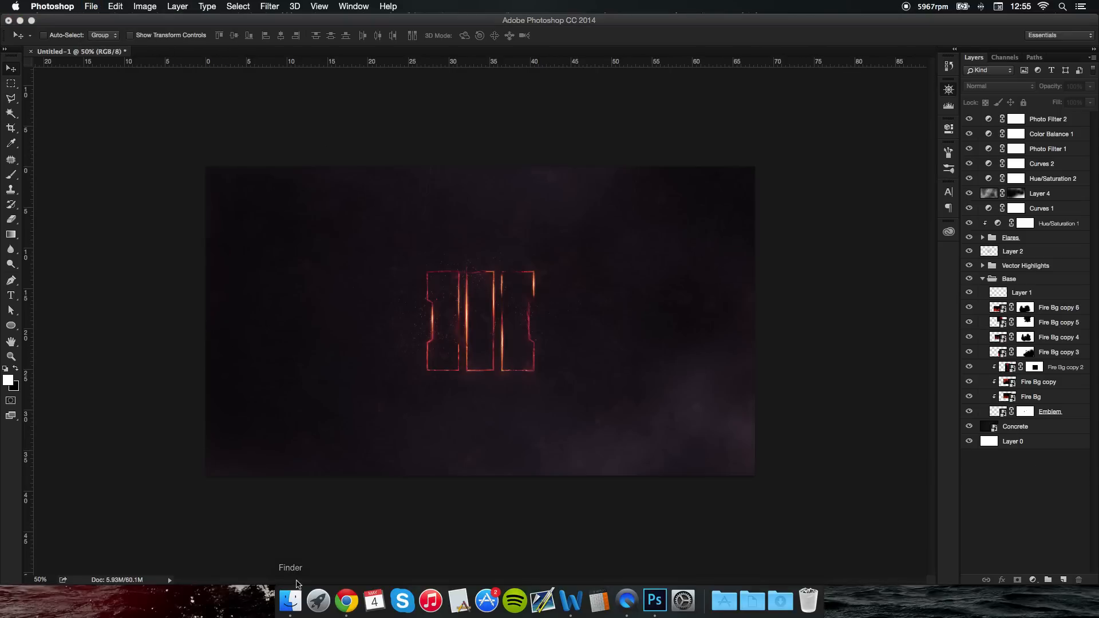
left_click(296, 605)
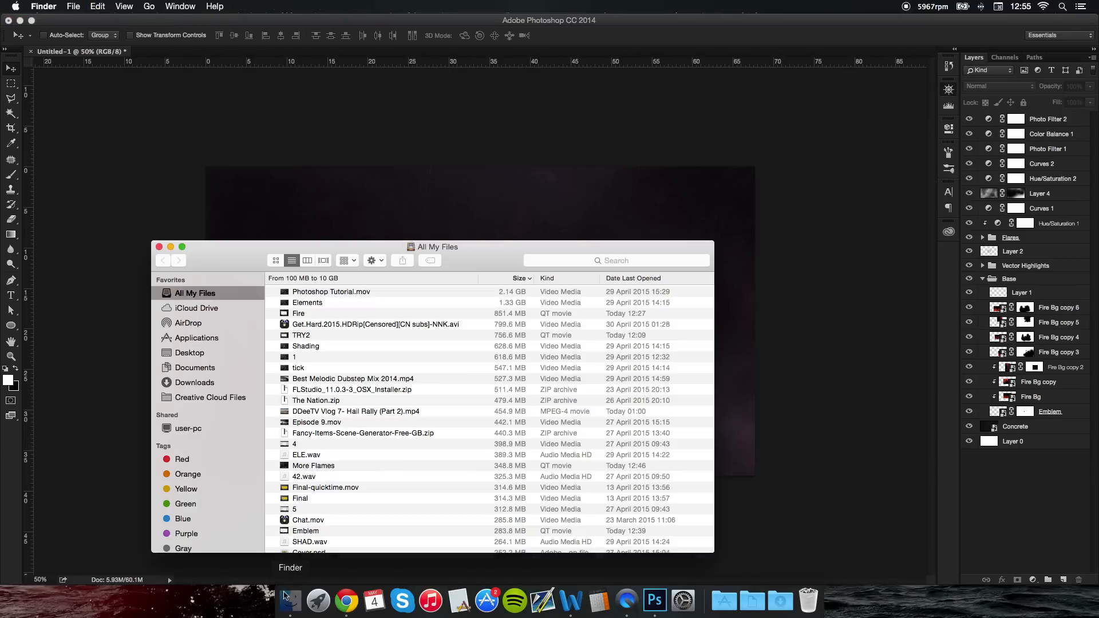
left_click(187, 355)
double_click(520, 424)
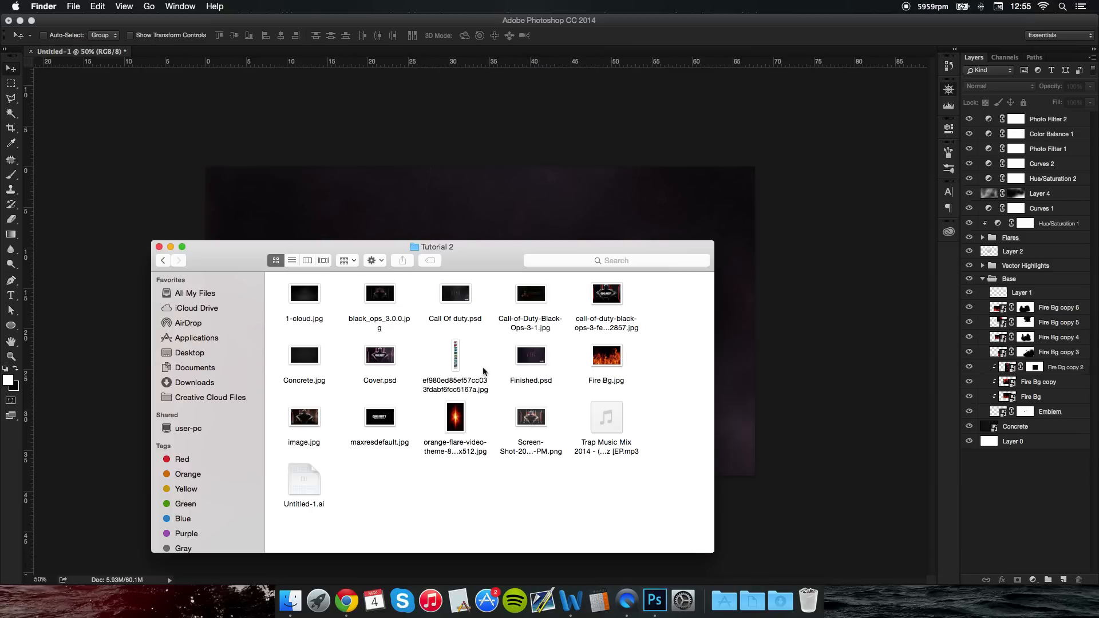
left_click(381, 425)
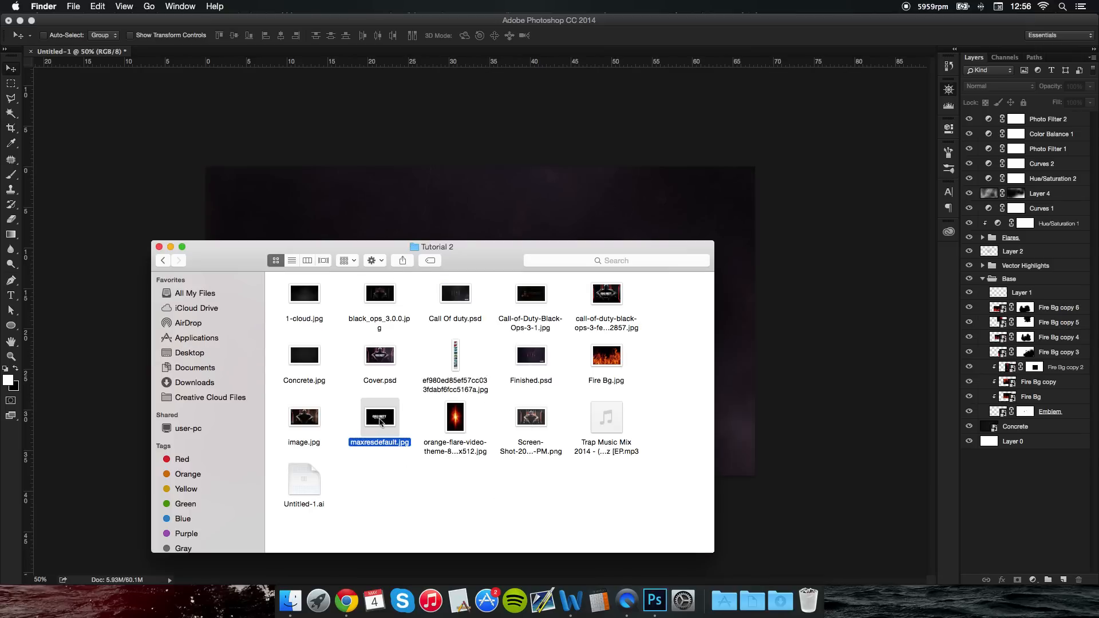
left_click_drag(380, 425, 592, 236)
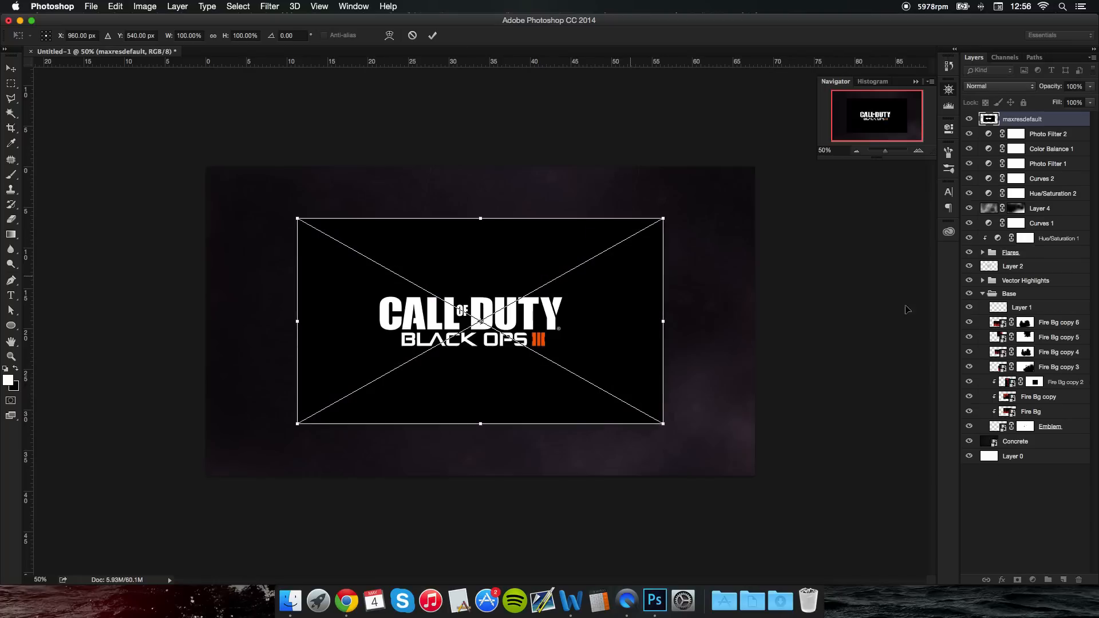
Step: Scale the Call of Duty logo image down into the bottom-right corner of the canvas and set its blend mode to Screen
left_click_drag(669, 222, 737, 454)
key("Return")
left_click(1002, 87)
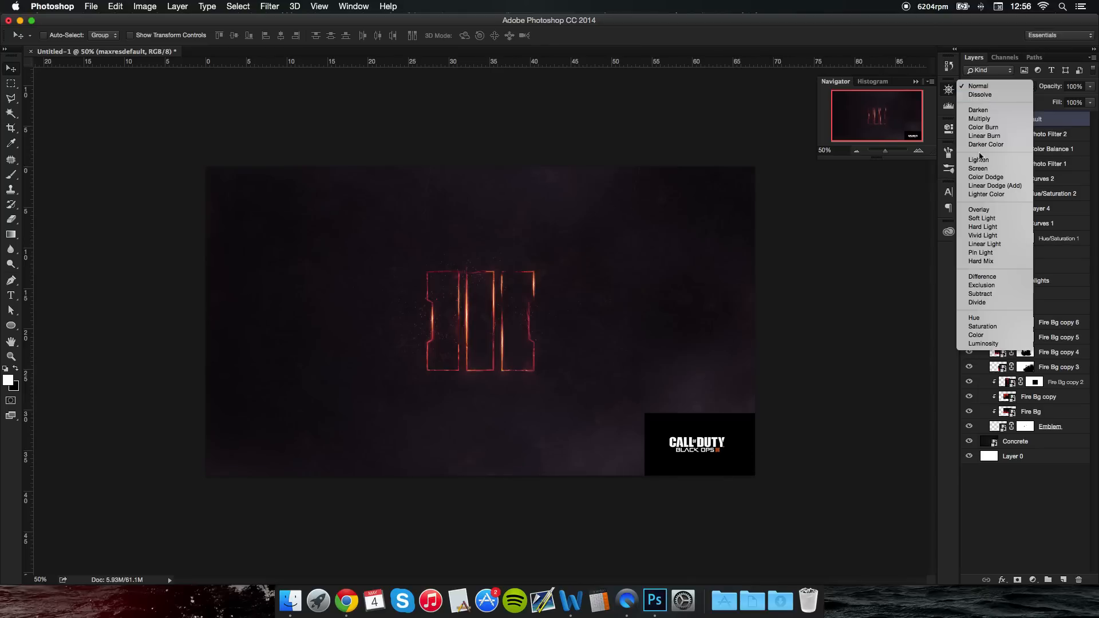
left_click(977, 168)
Step: Nudge the logo right and down so it sits close to the canvas's bottom-right corner with a small margin
key("shift+Right")
key("shift+Right")
key("shift+Right")
key("shift+Right")
key("shift+Right")
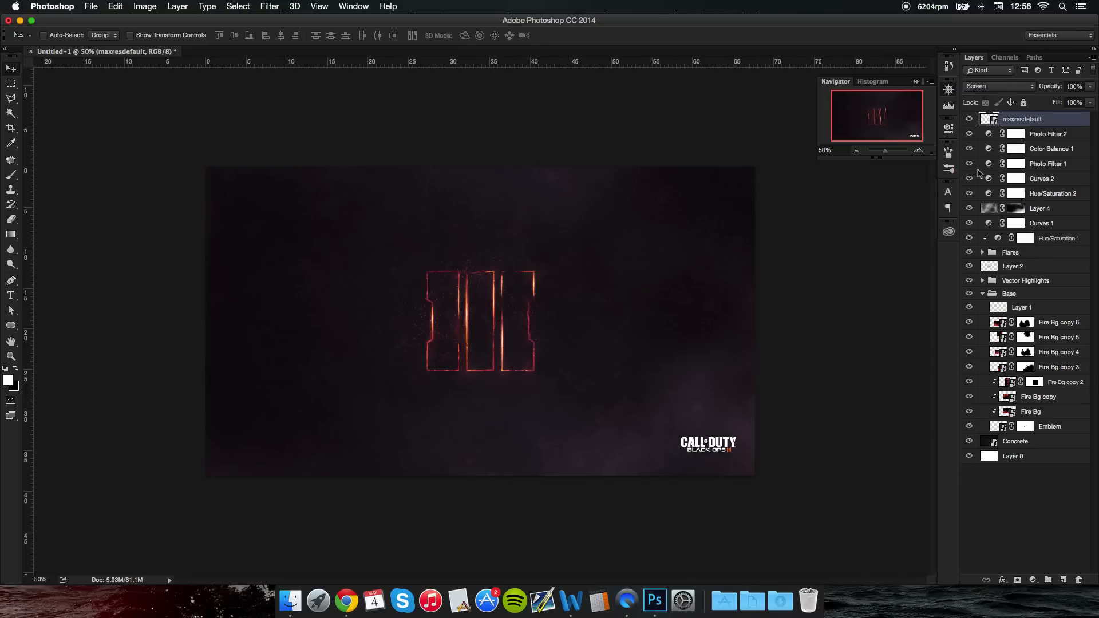
key("shift+Down")
key("shift+Down")
key("shift+Down")
key("shift+Right")
key("shift+Left")
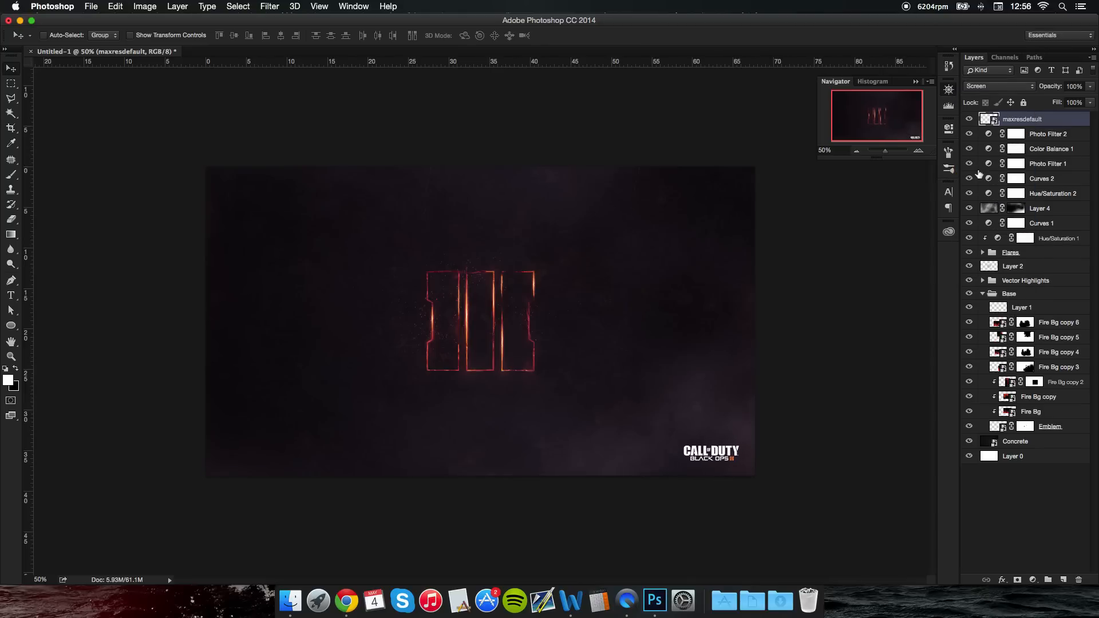
key("shift+Right")
key("Down")
key("Down")
key("Down")
key("Down")
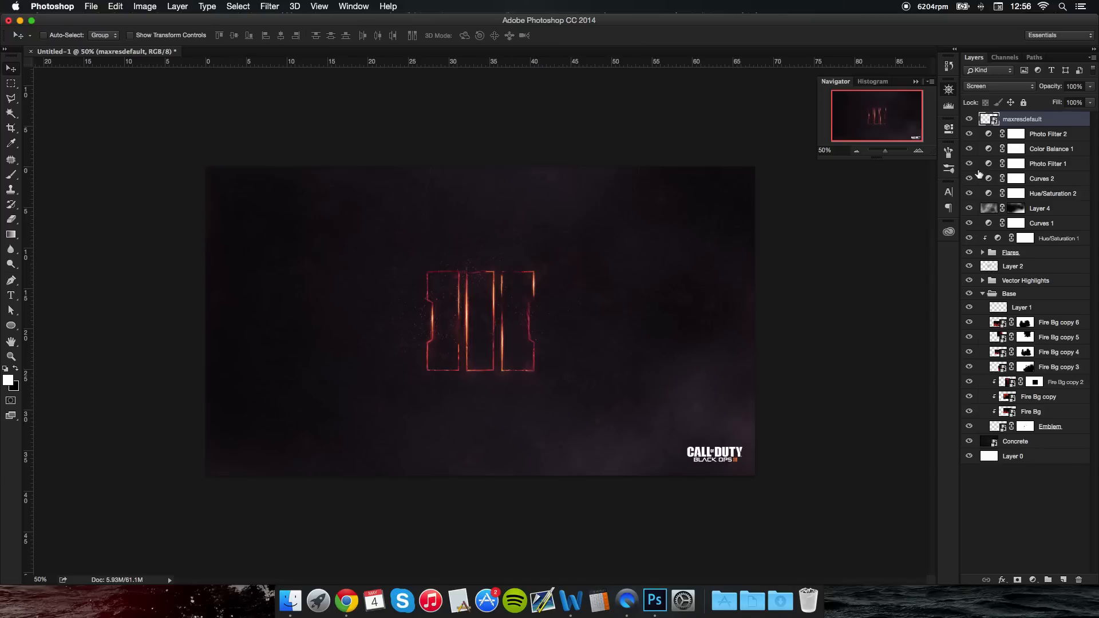
key("Up")
key("Up")
key("Up")
key("Up")
key("Right")
key("Right")
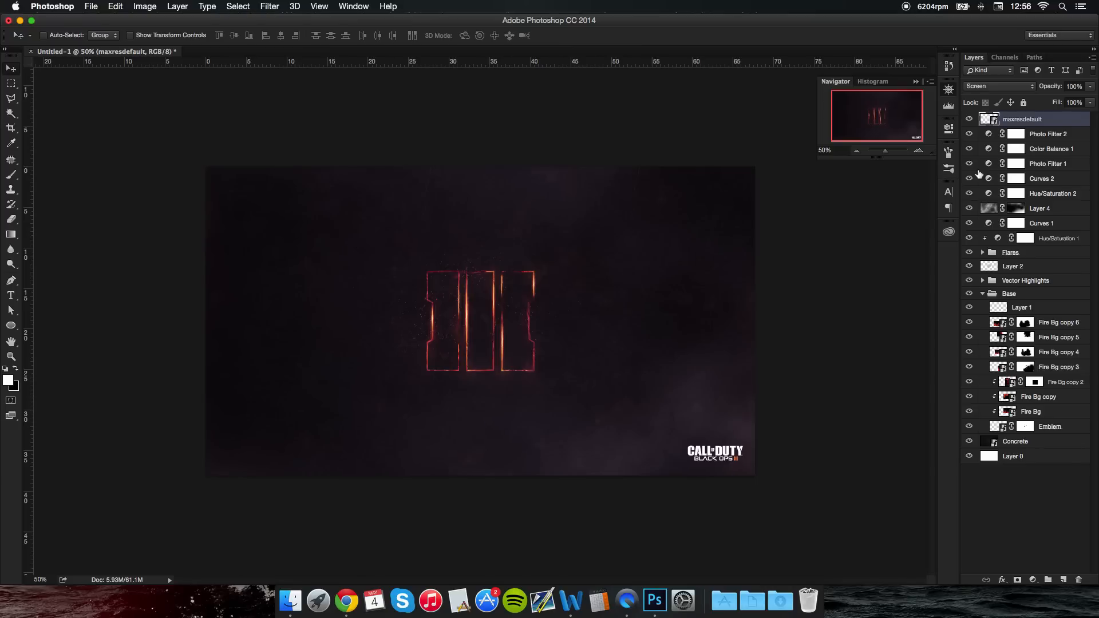
key("Left")
left_click(1034, 139)
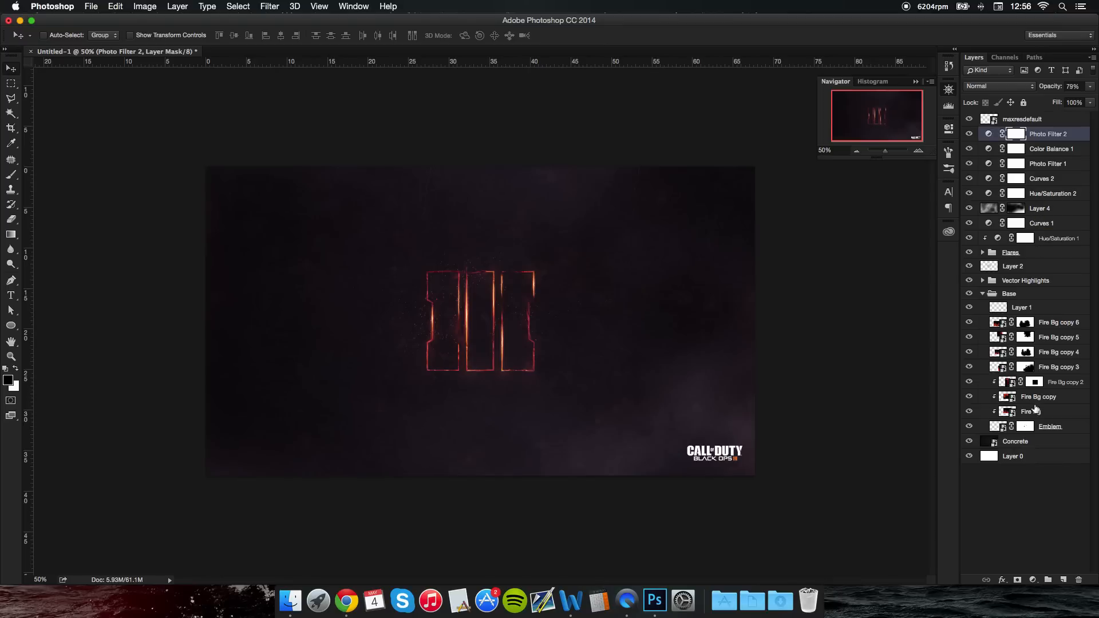
left_click(1055, 427, "shift")
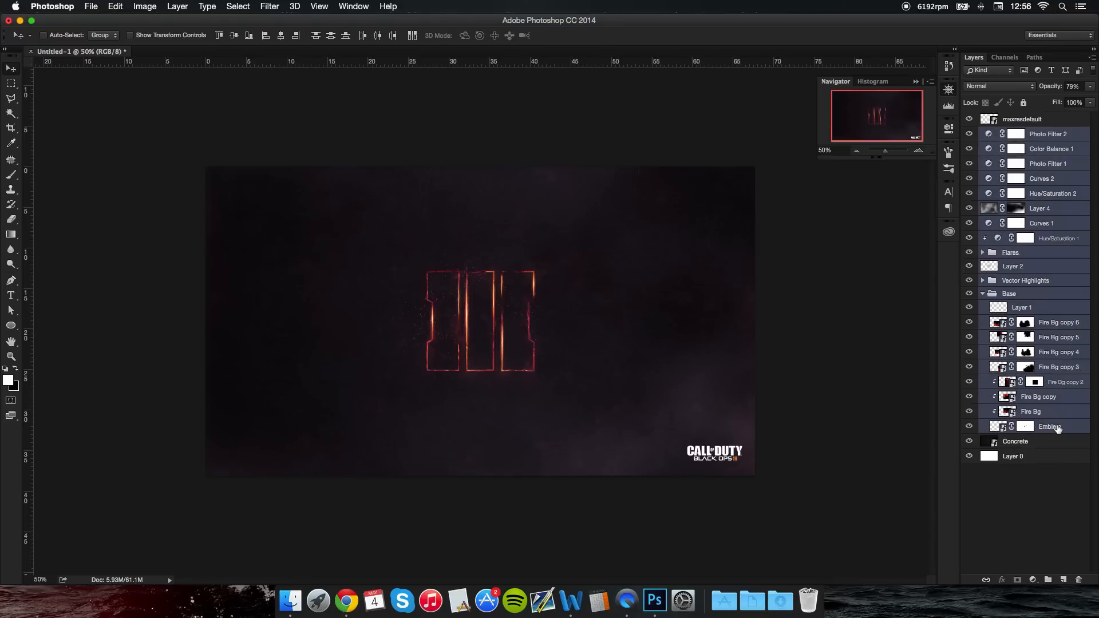
left_click(1037, 515)
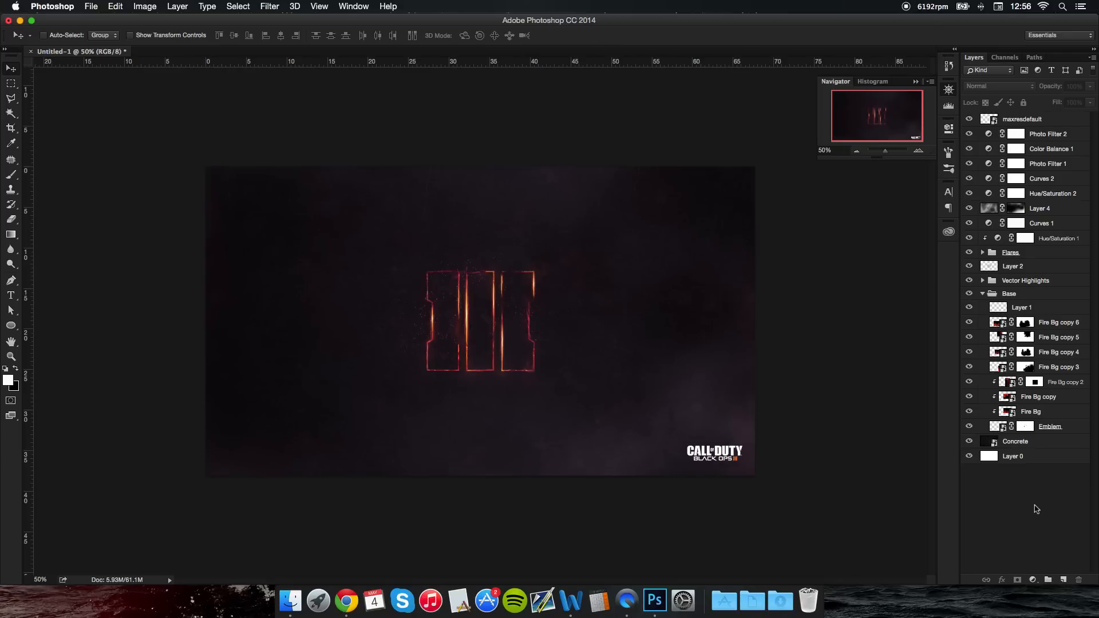